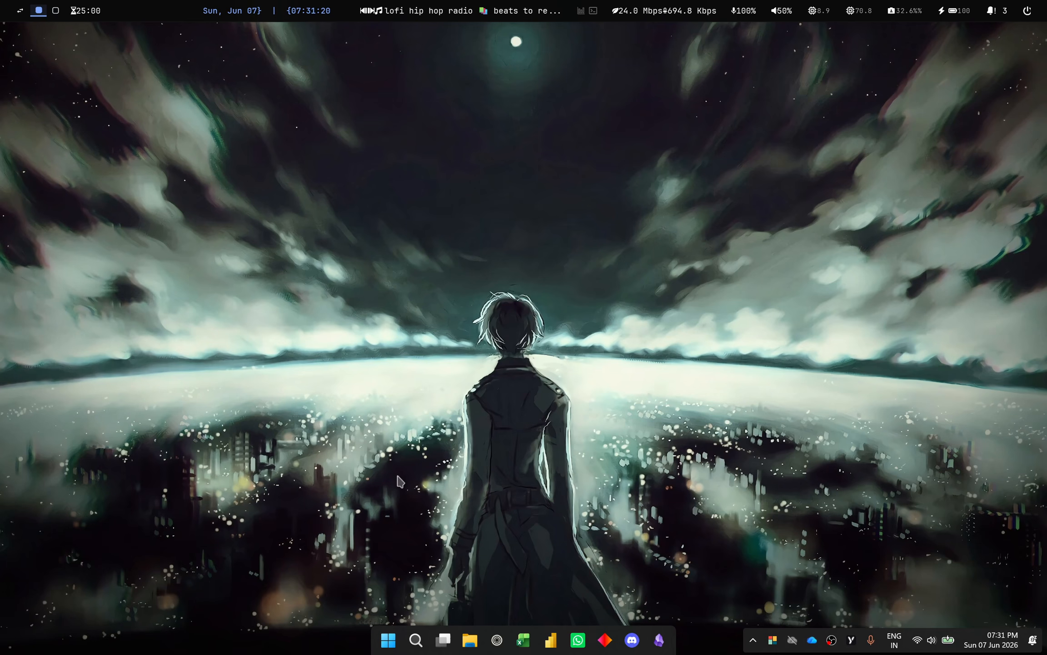
Step: Open the Zen browser and load the openclaw.ai website
left_click(497, 640)
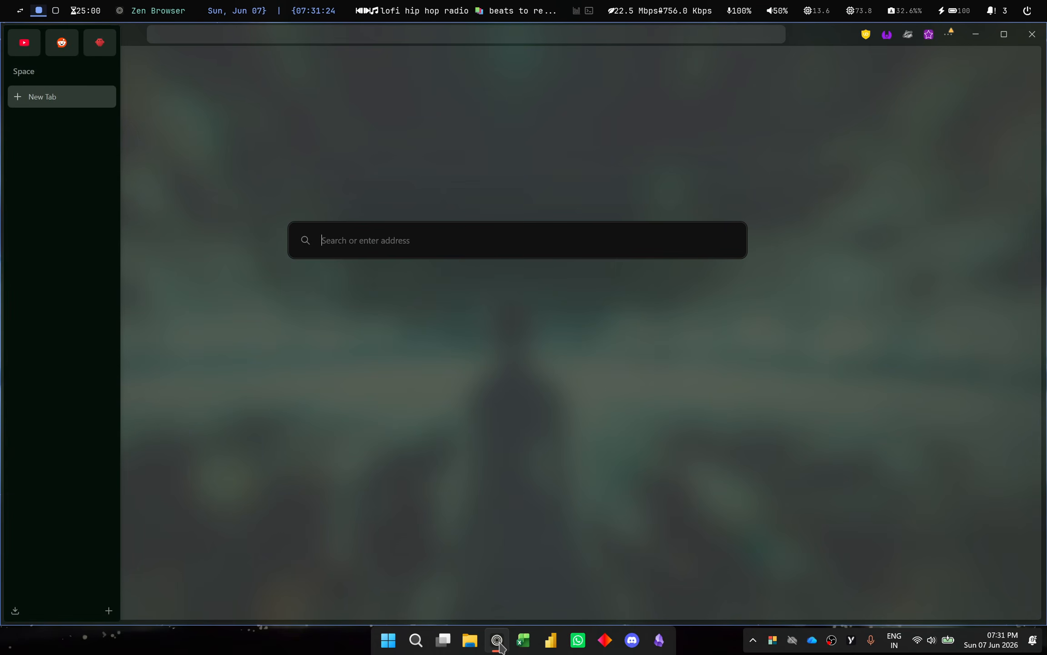
type("openclaw.ai/")
key("Return")
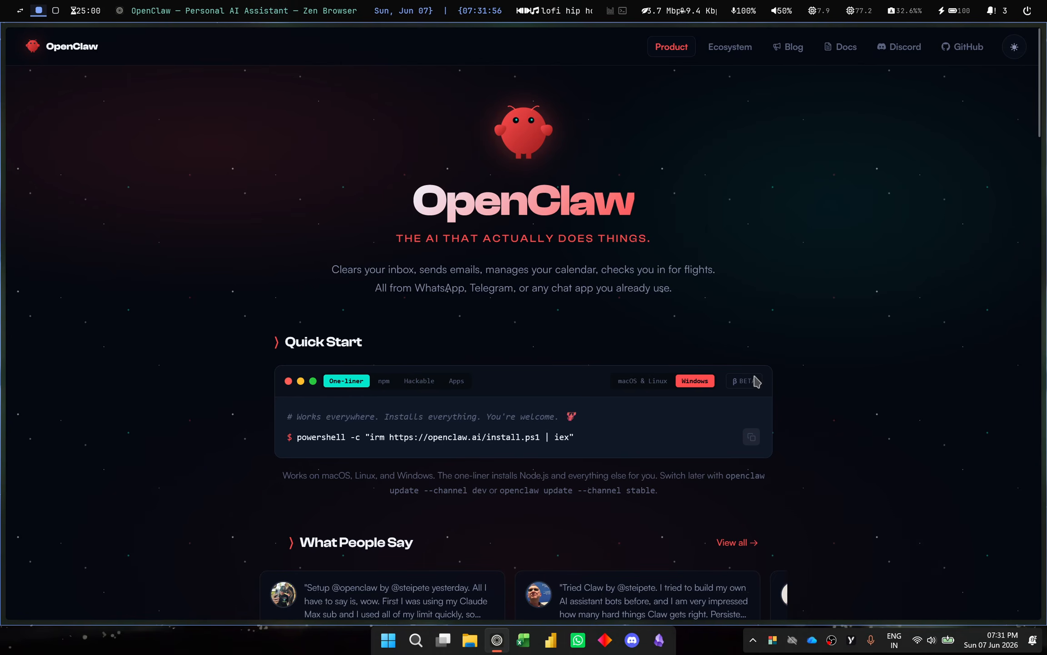
Step: Enable the beta option in Quick Start, check the companion apps, and copy the Windows one-liner install command
left_click(736, 384)
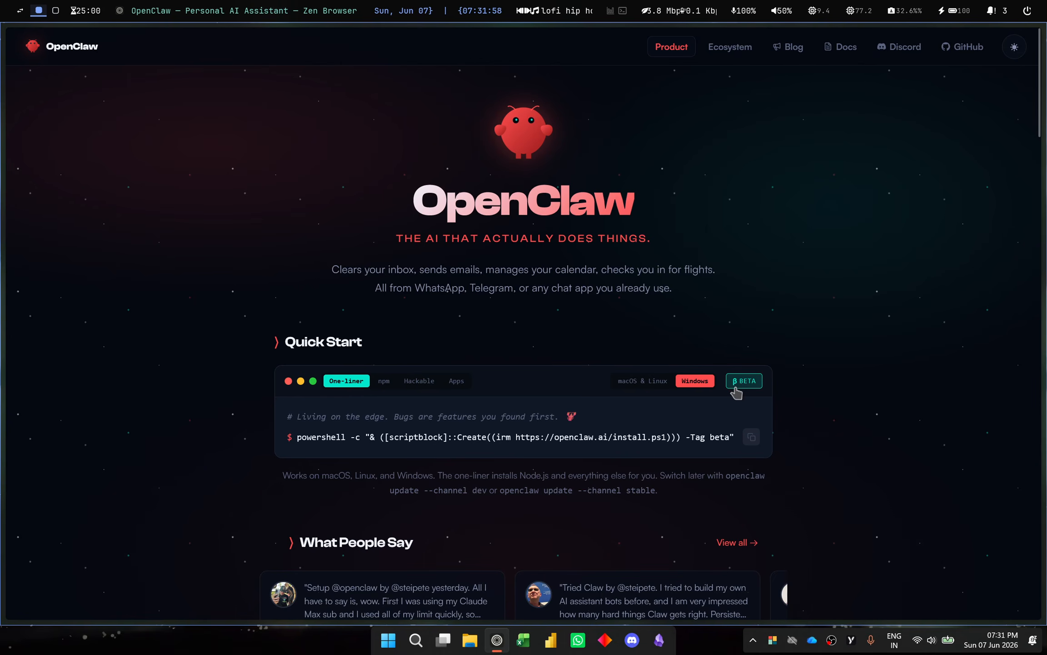
left_click(457, 381)
scroll(465, 380, "down", 2)
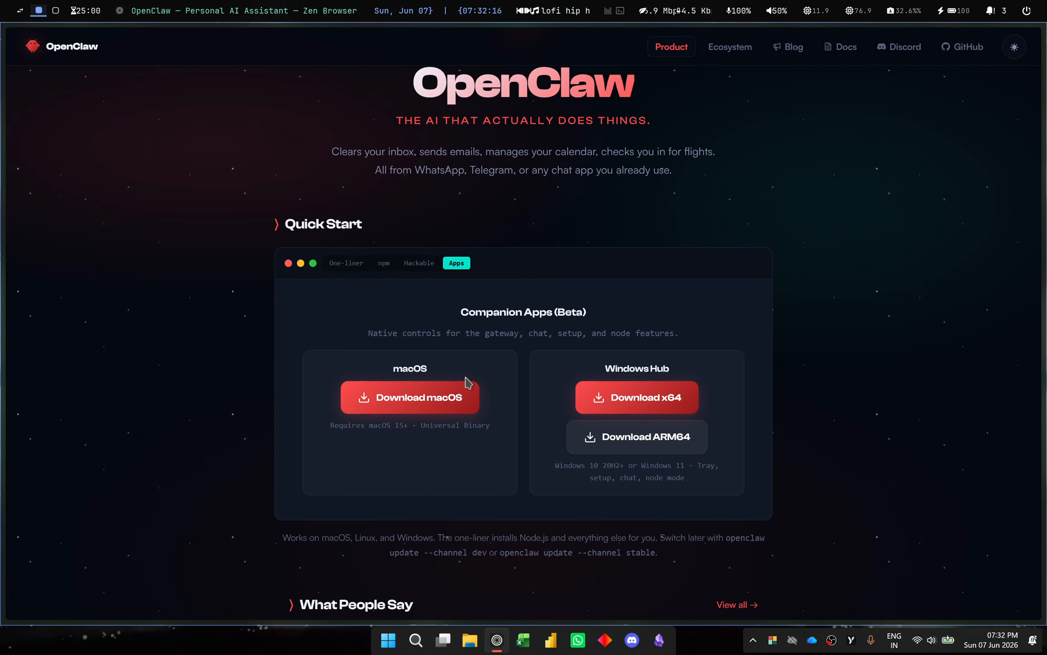
left_click(348, 263)
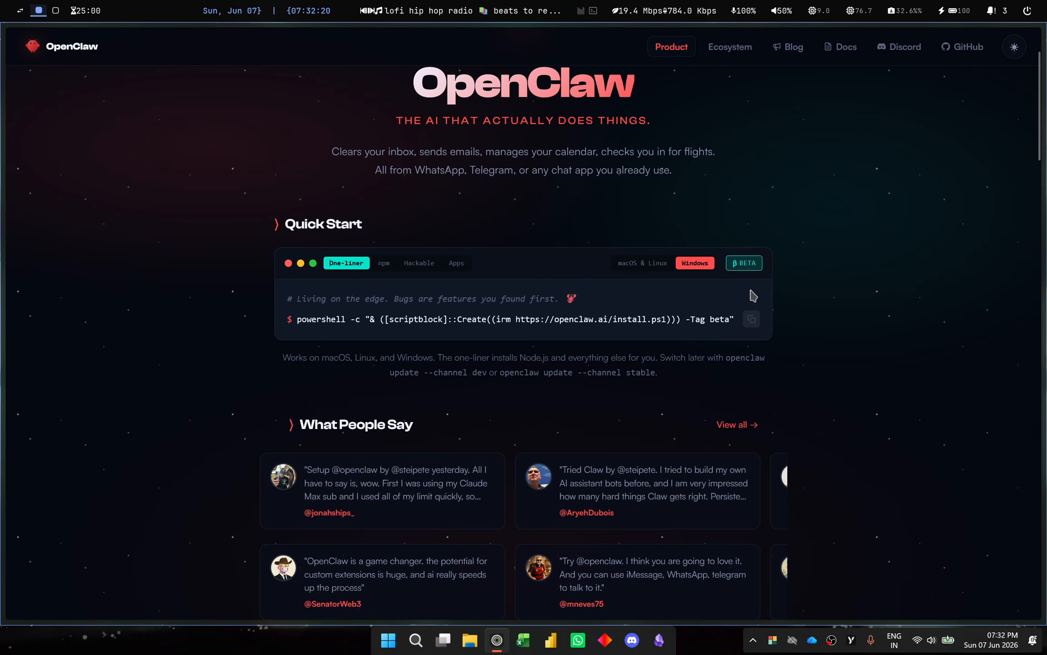
left_click(751, 319)
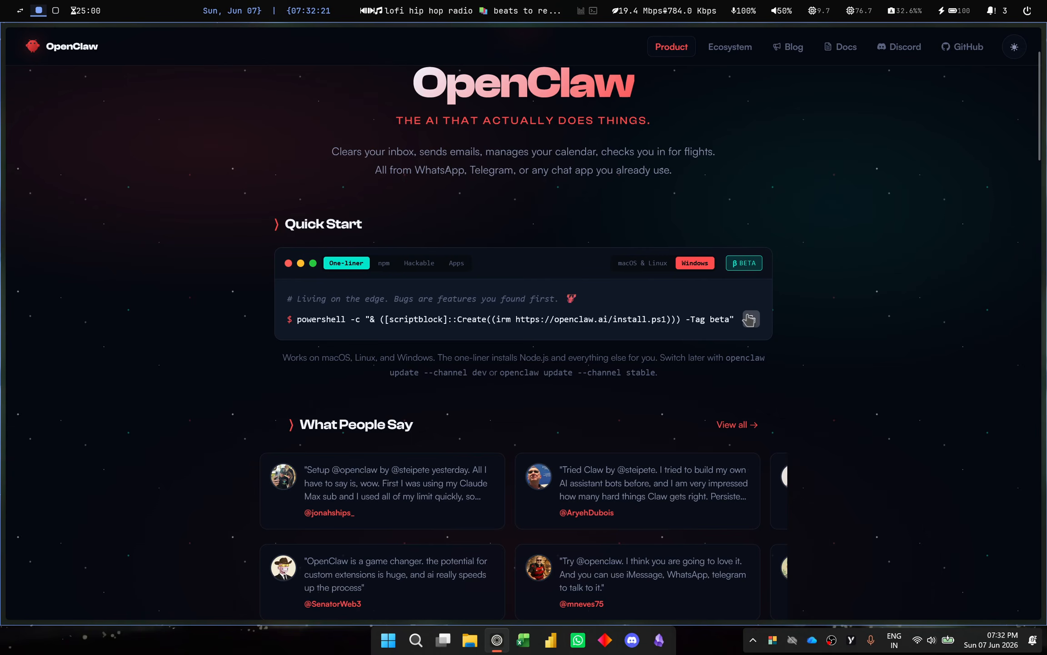
Step: Open an administrator terminal and run the copied OpenClaw beta install command
right_click(390, 641)
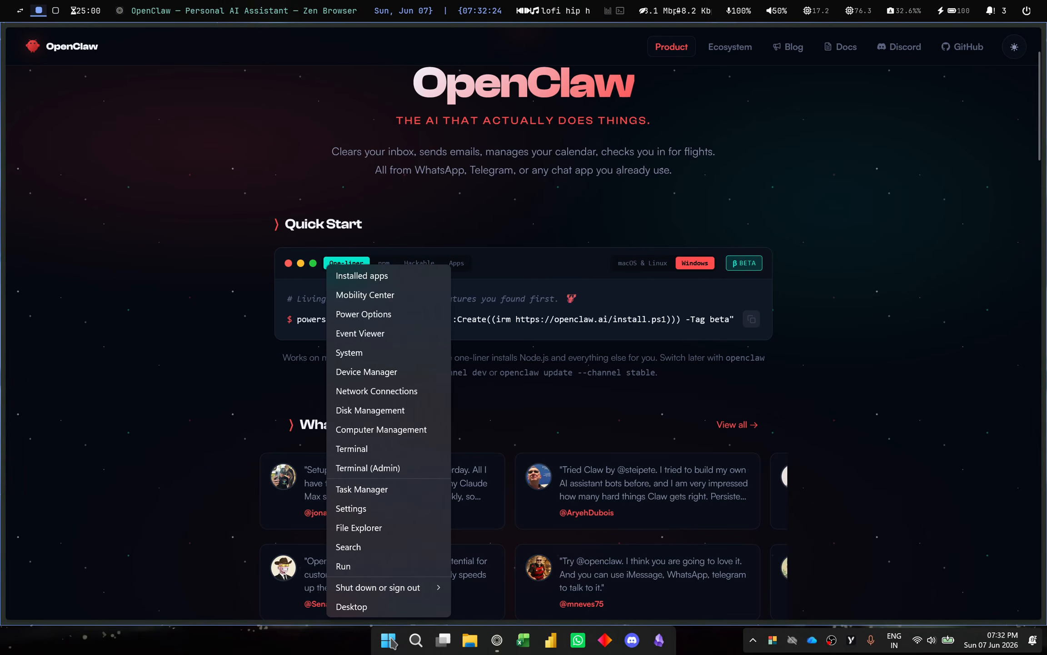
left_click(415, 468)
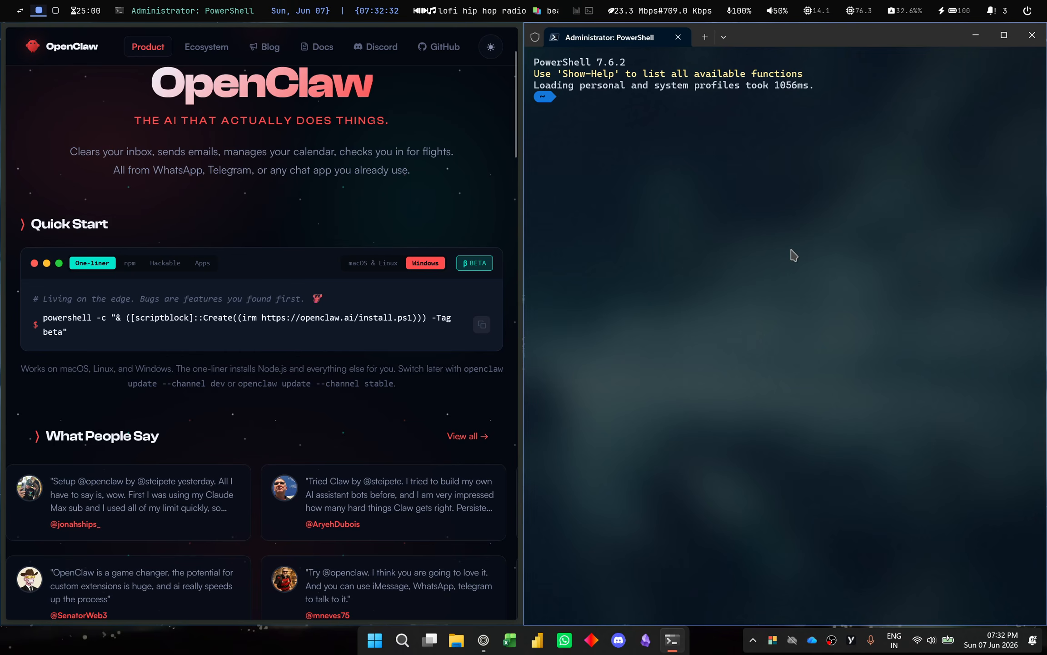
key("ctrl+v")
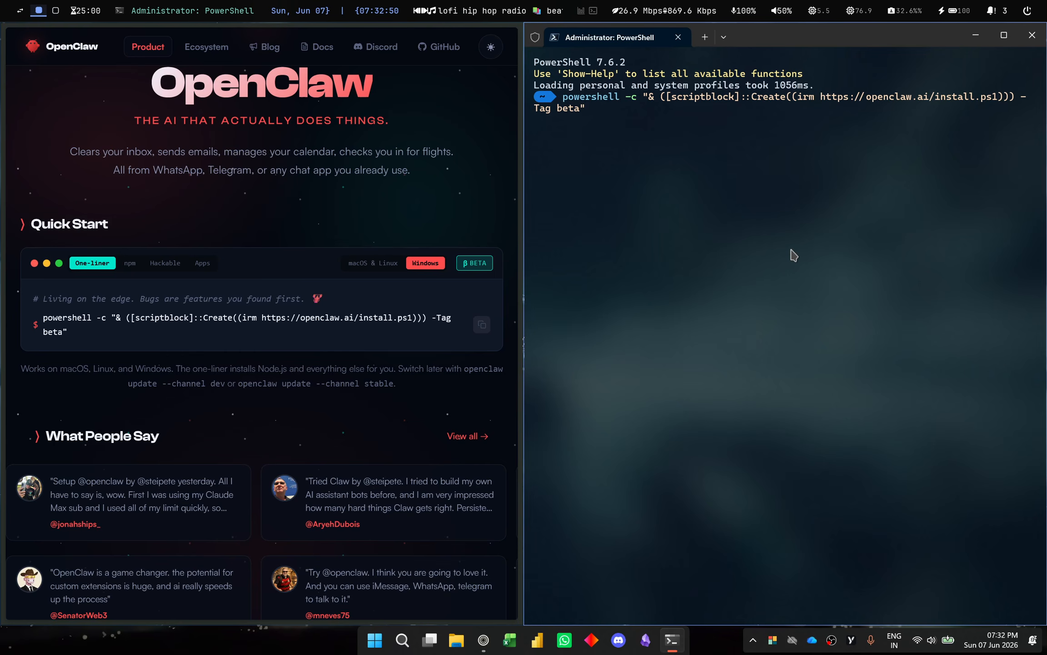
key("Return")
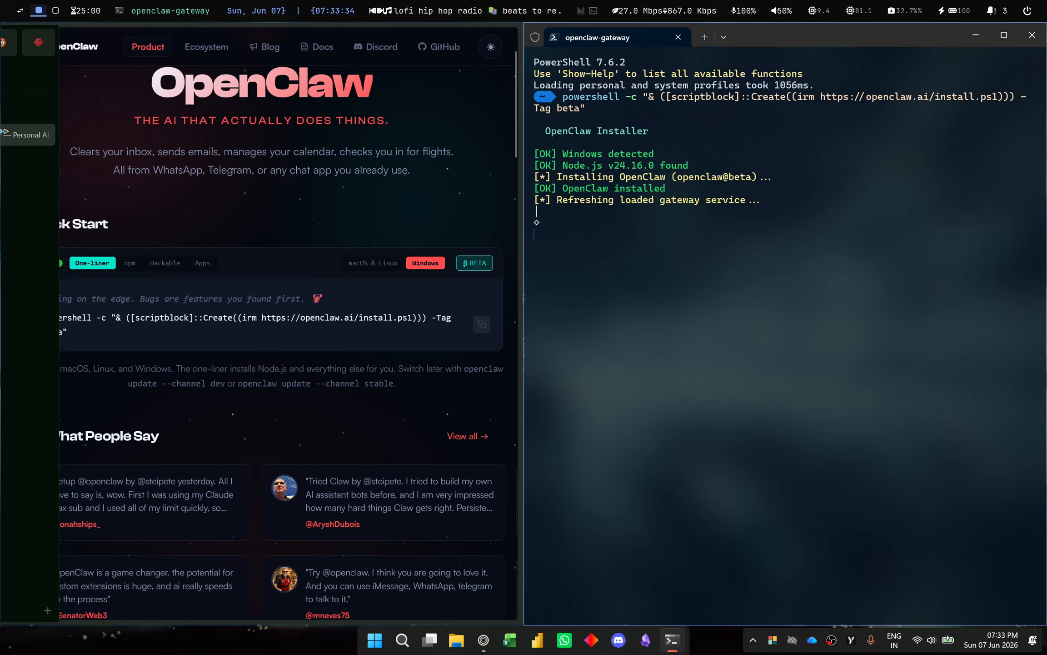
Step: Search for "nvidia api key" in a new browser tab and open the Try NVIDIA NIM APIs result
left_click(33, 110)
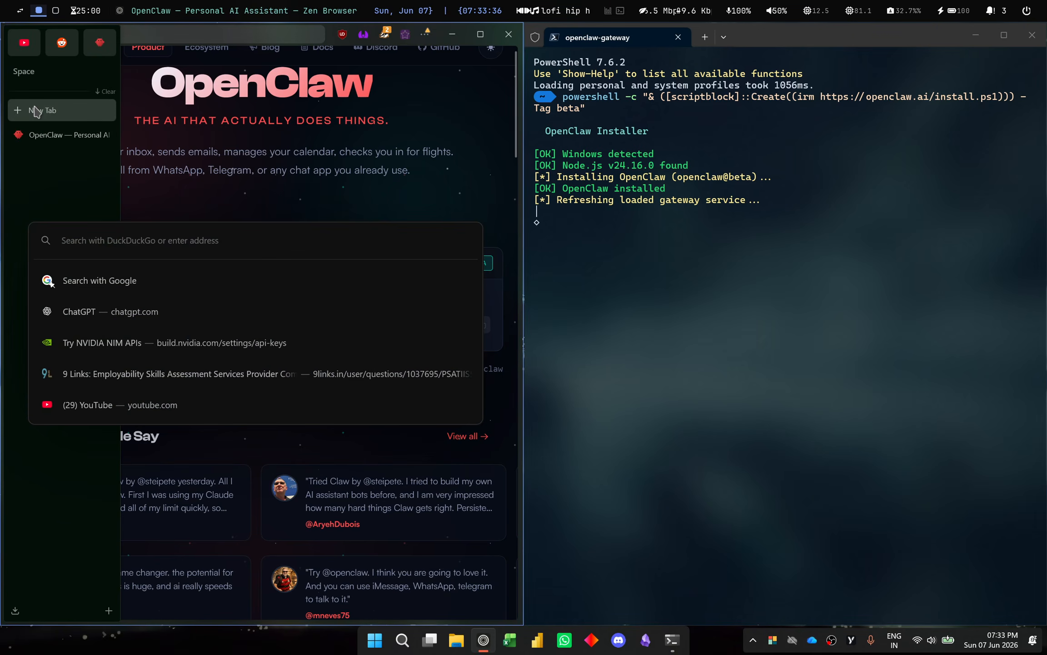
type("nvifi")
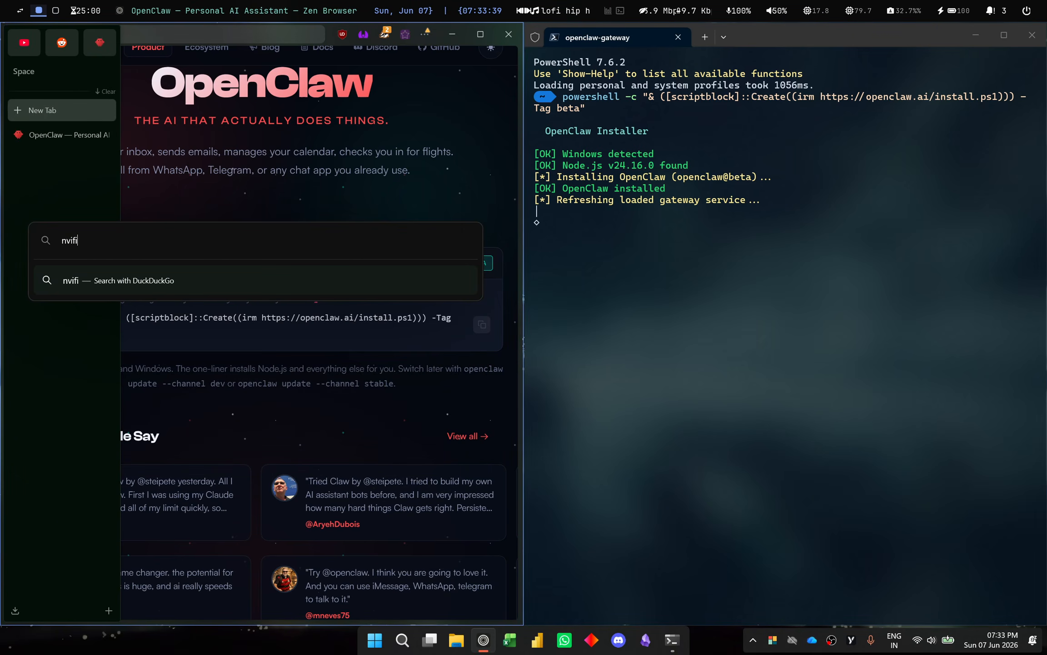
key("BackSpace")
type("dia")
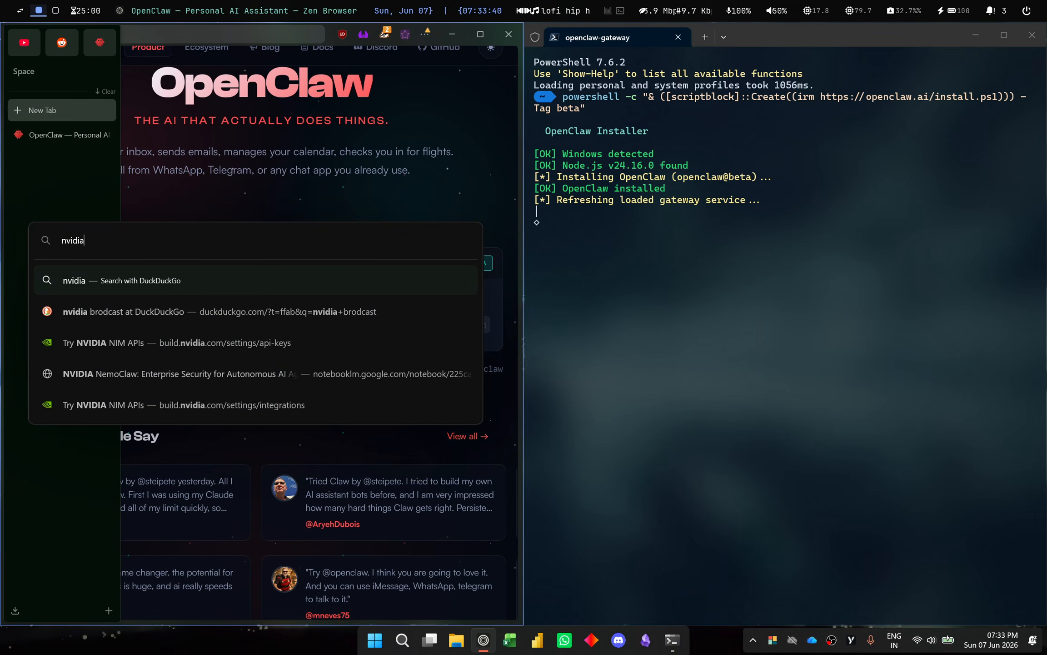
type(" api key")
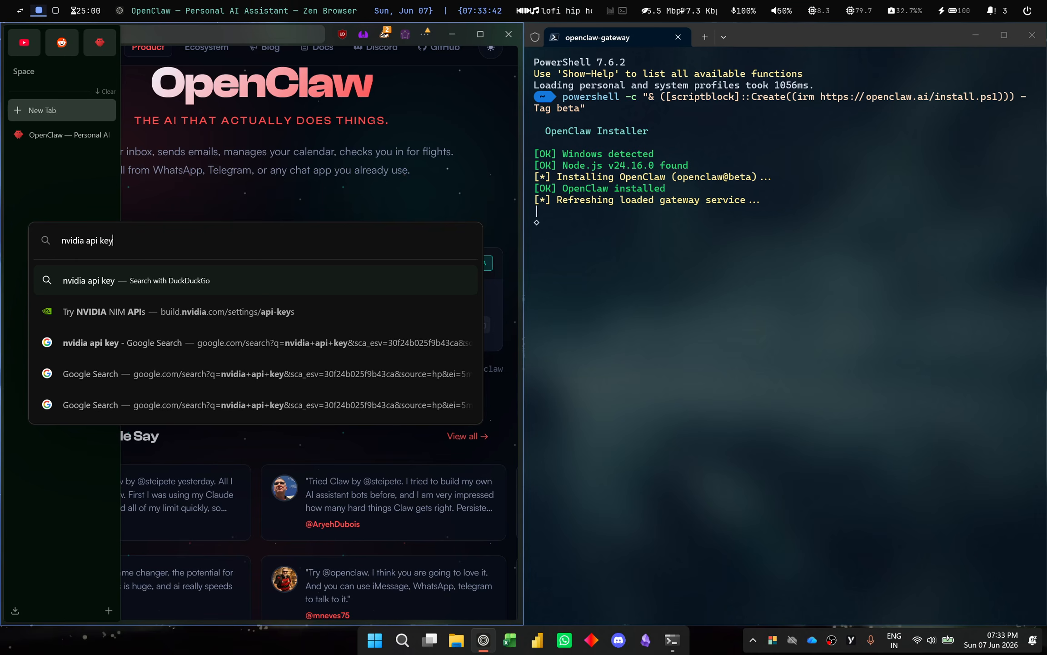
key("Return")
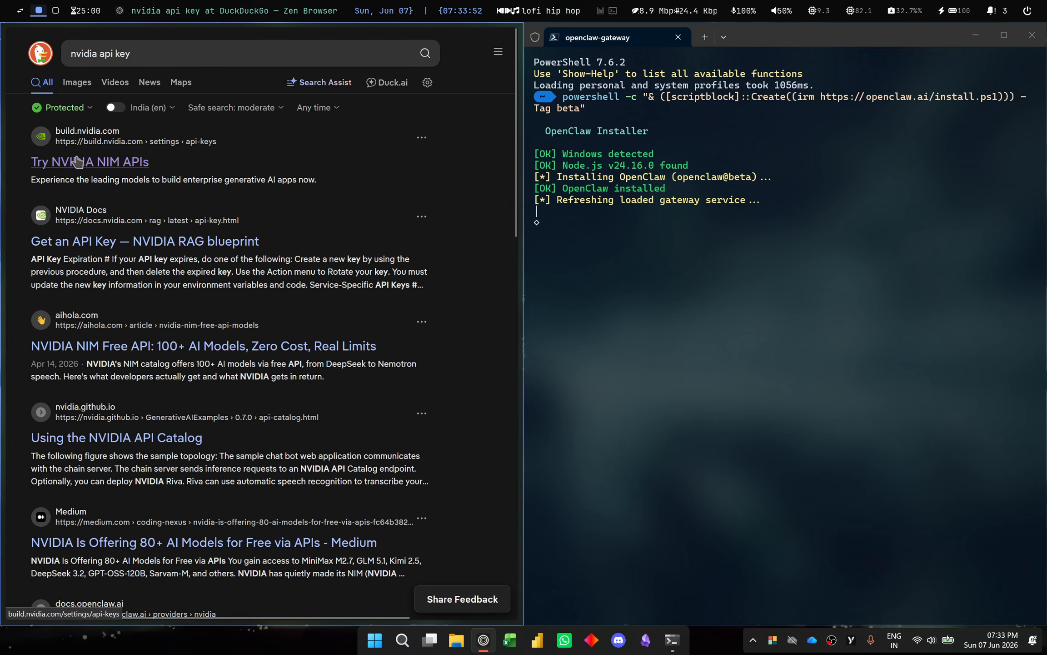
left_click(77, 161)
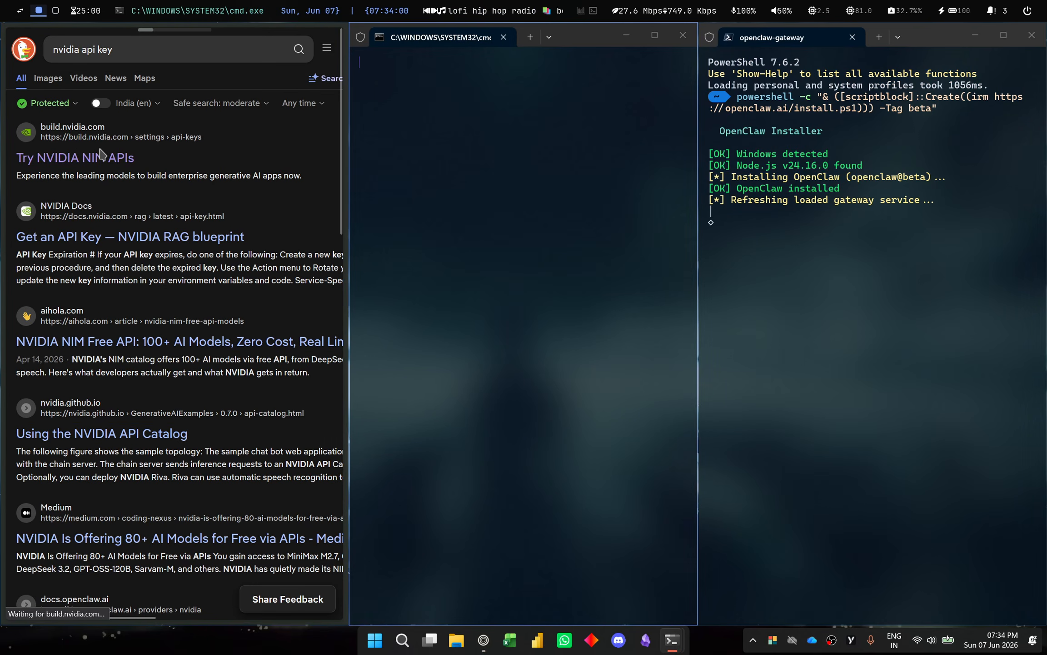
Step: Minimize the blank cmd.exe window and return to the terminal running the OpenClaw installer
left_click(627, 35)
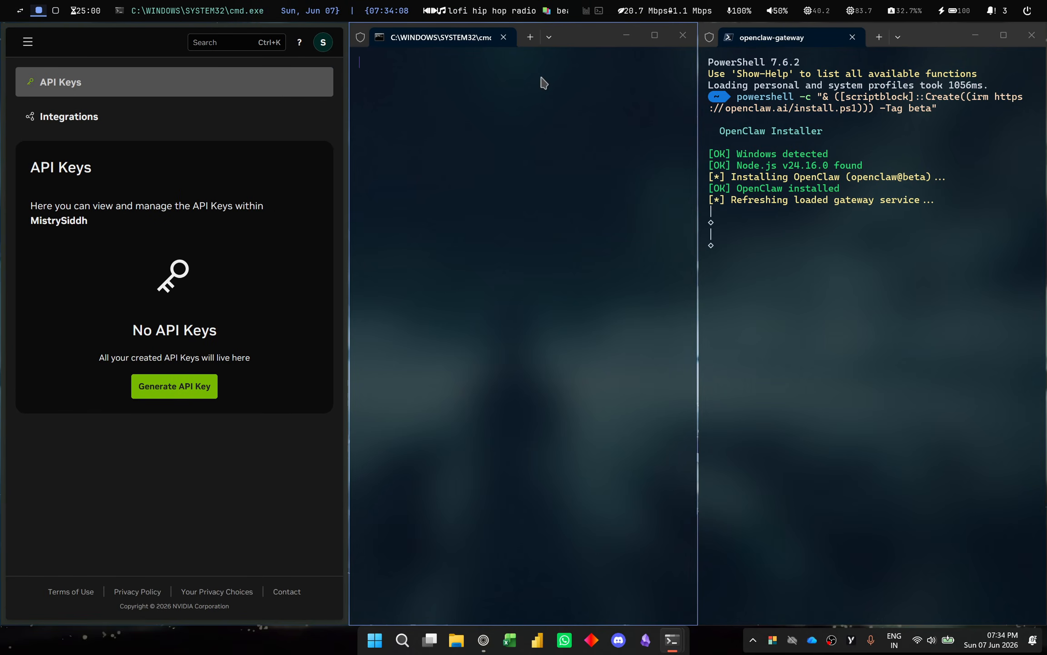
left_click(626, 37)
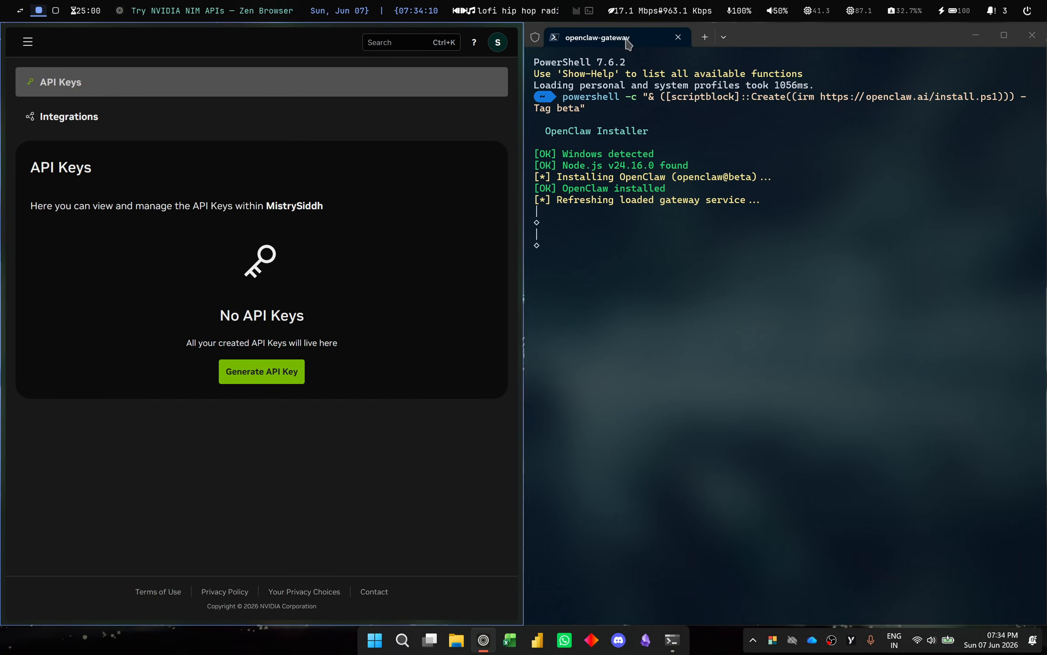
left_click(621, 229)
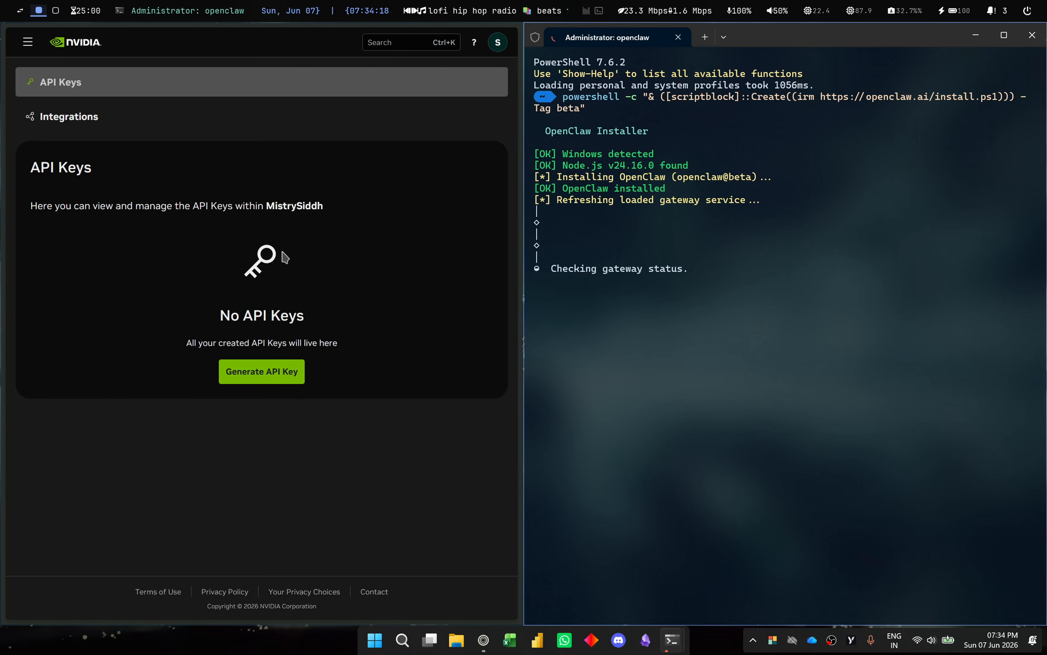
Step: Generate an NVIDIA API key named Gaming Laptop with expiration set to Never Expire, and copy the key
left_click(260, 376)
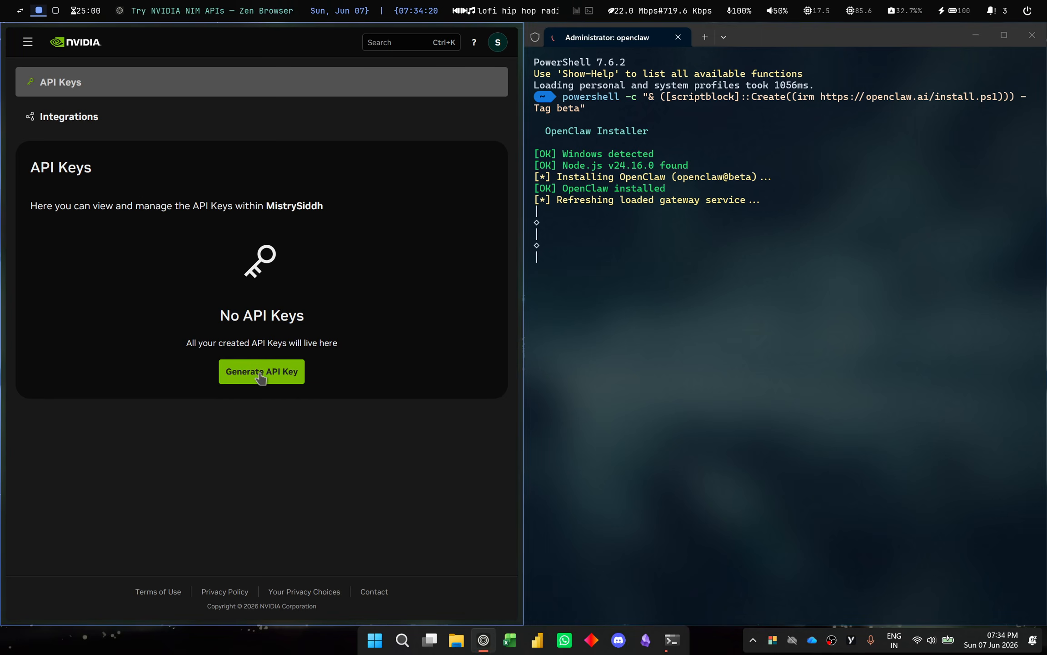
left_click(261, 377)
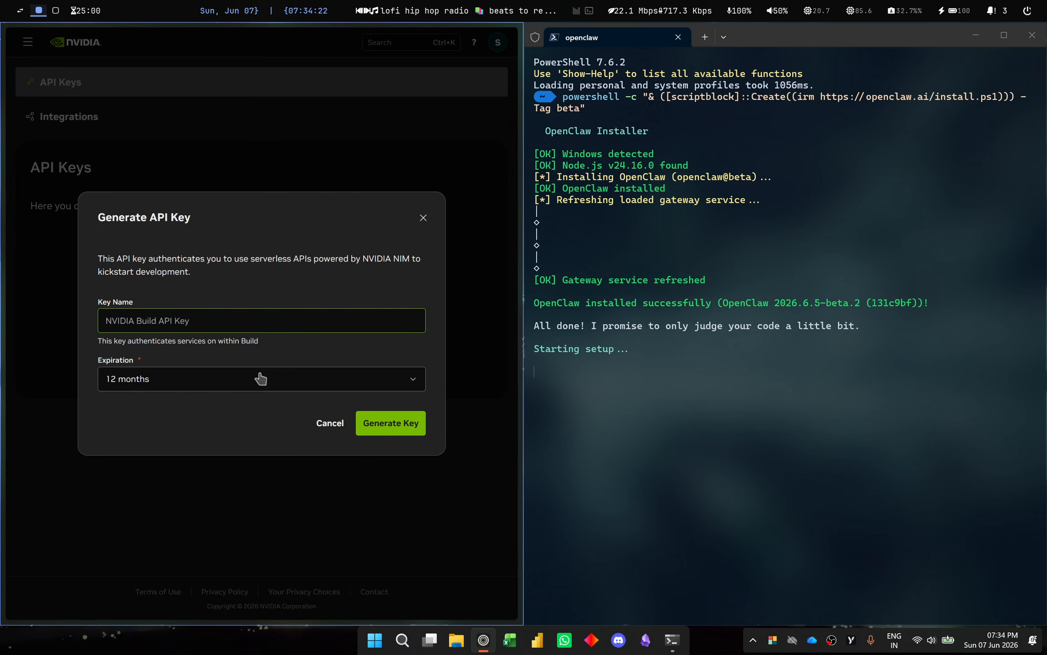
type("Gaming La")
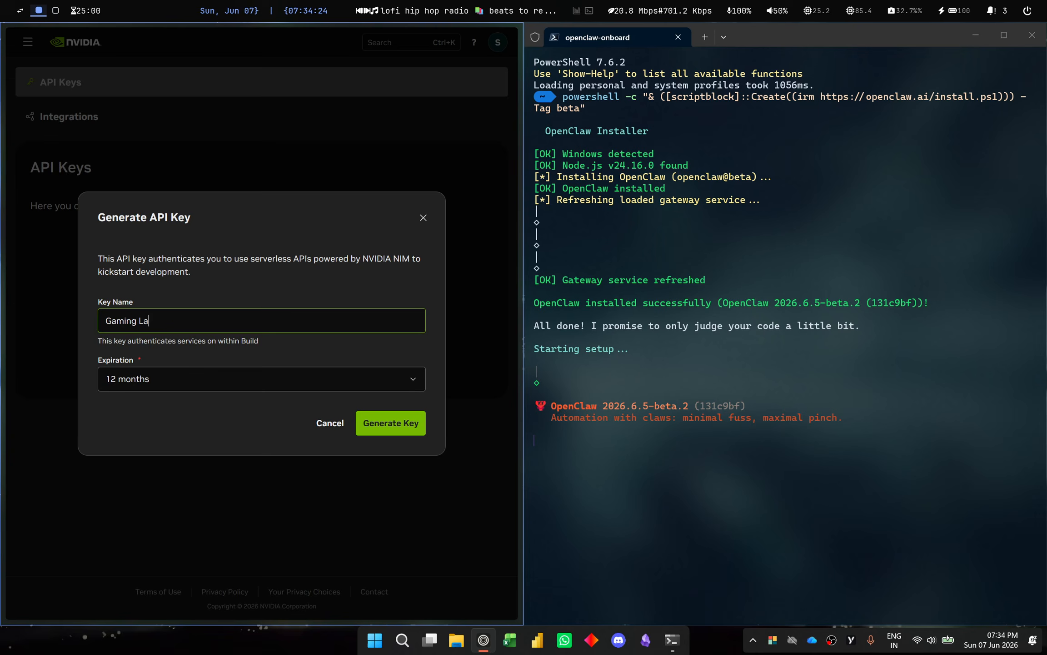
type("ptop")
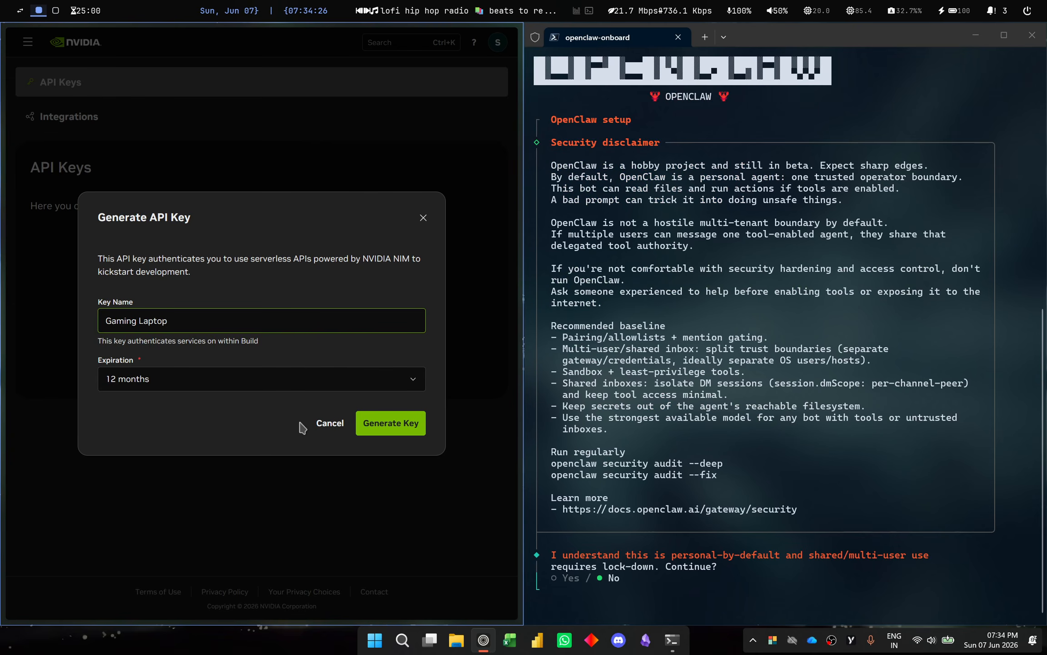
left_click(311, 380)
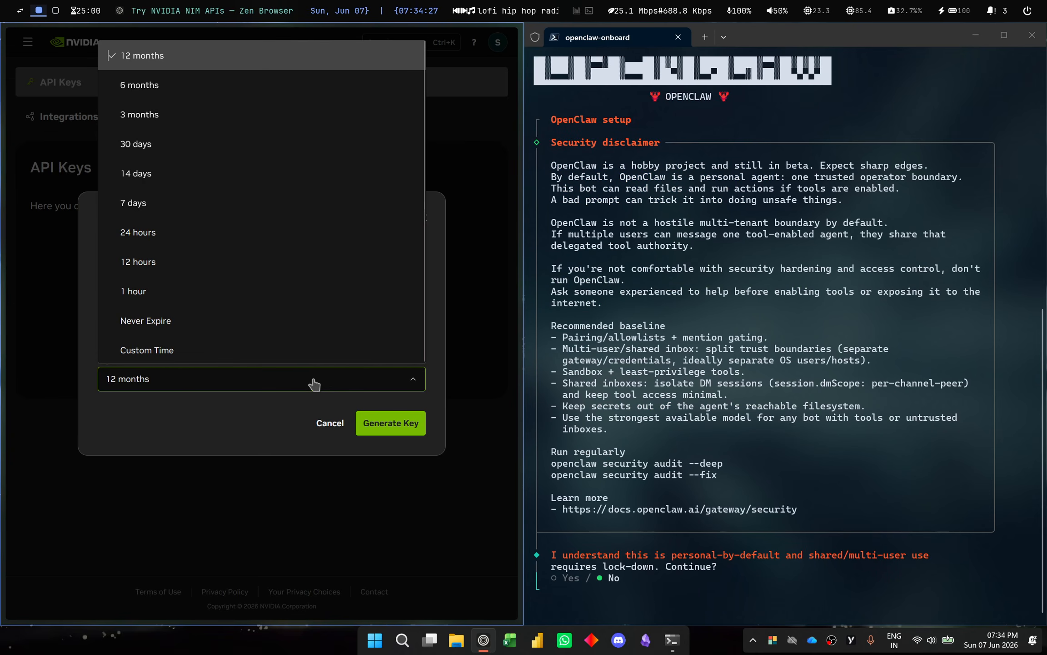
left_click(234, 324)
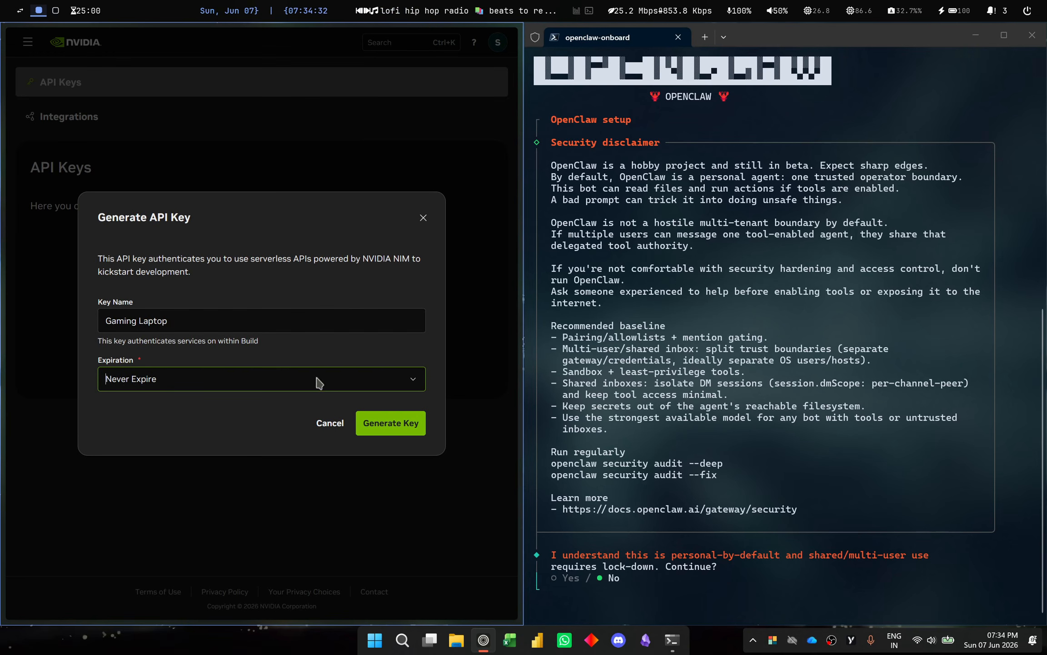
left_click(367, 422)
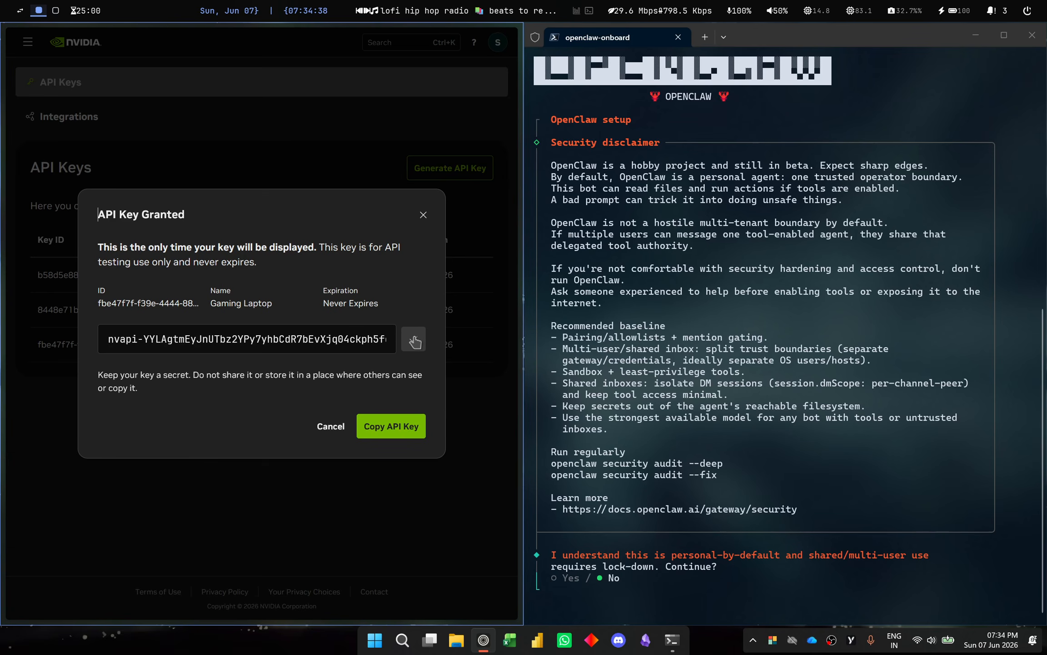
left_click(415, 342)
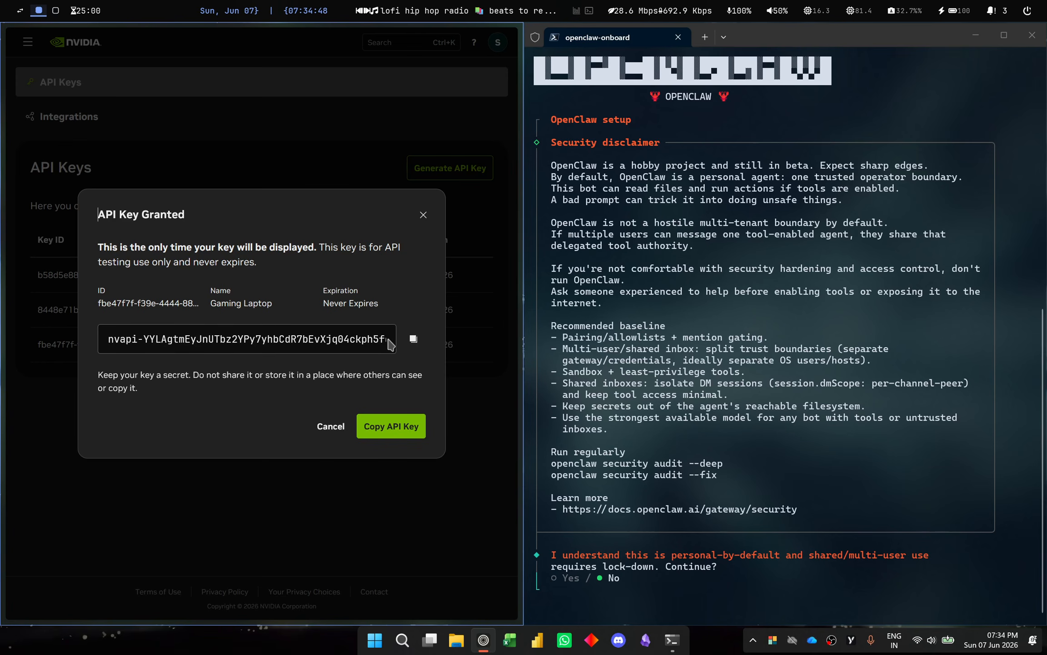
left_click(405, 340)
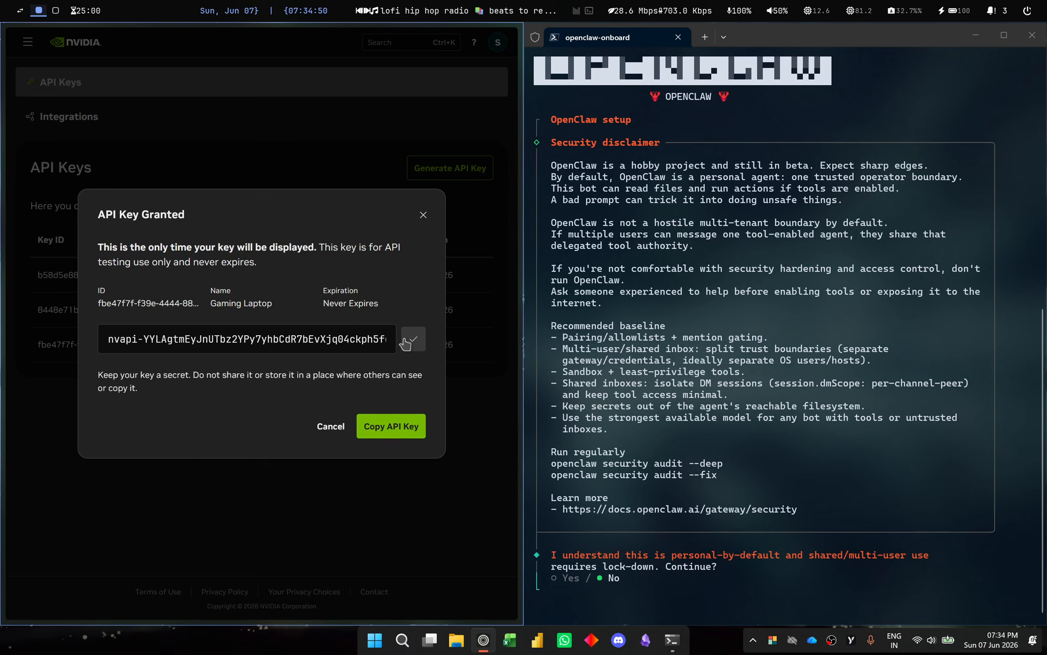
Step: Answer Yes to the OpenClaw security disclaimer in the terminal and choose Manual setup as the setup mode
left_click(661, 435)
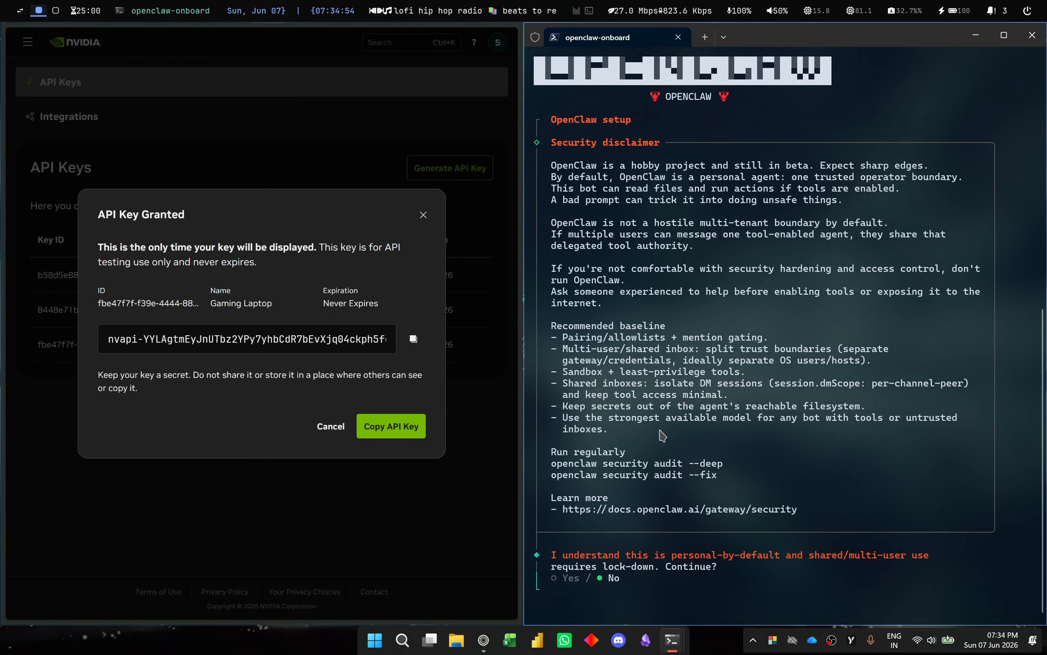
key("Left")
key("Return")
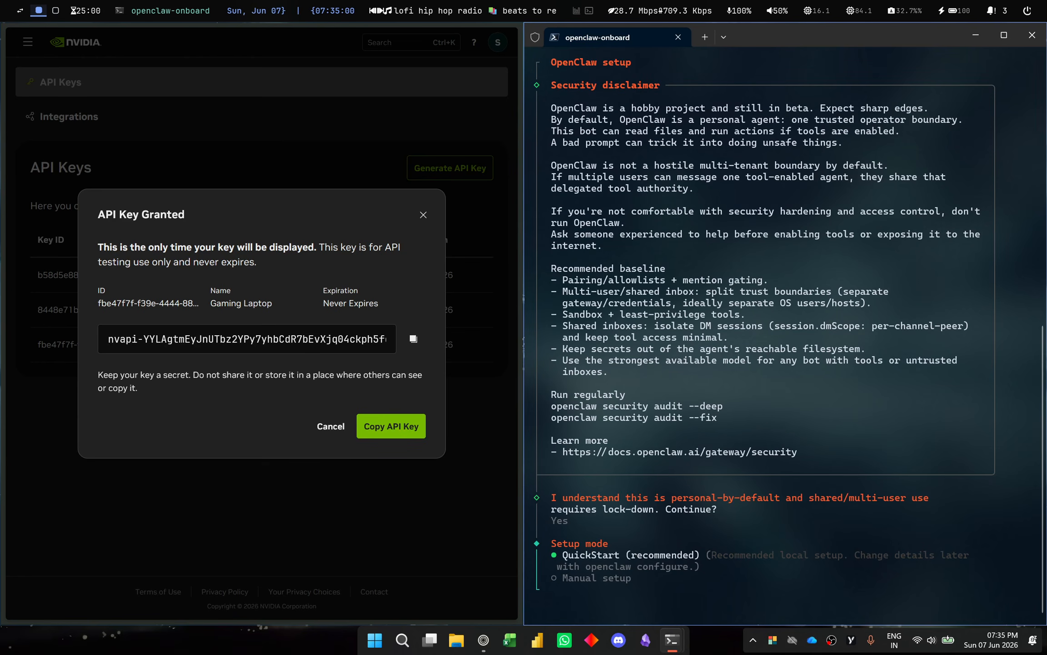
key("Down")
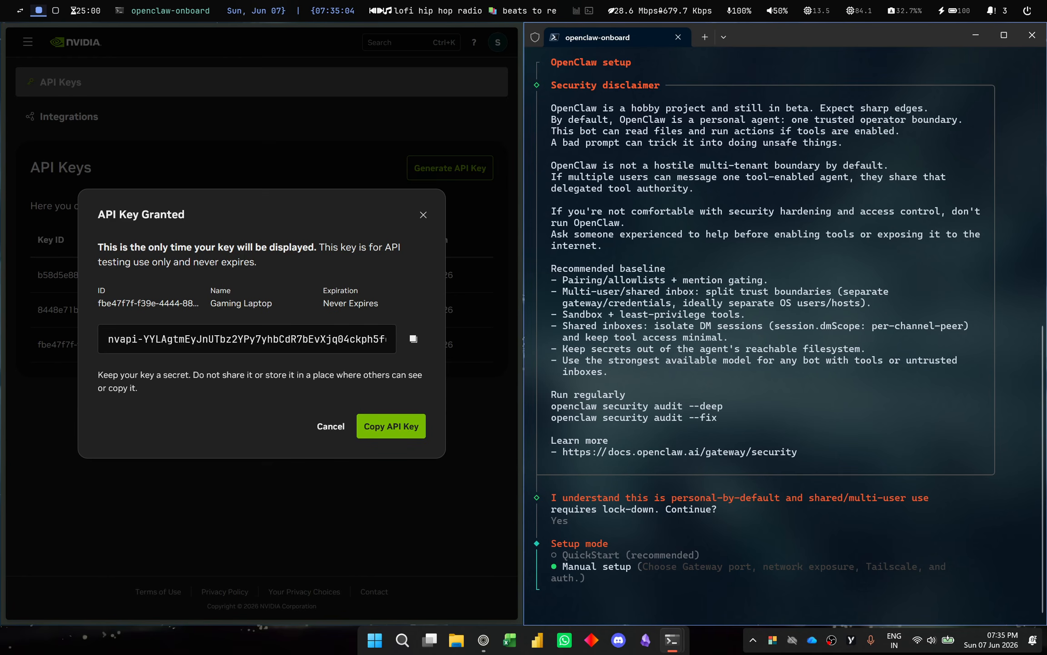
key("Return")
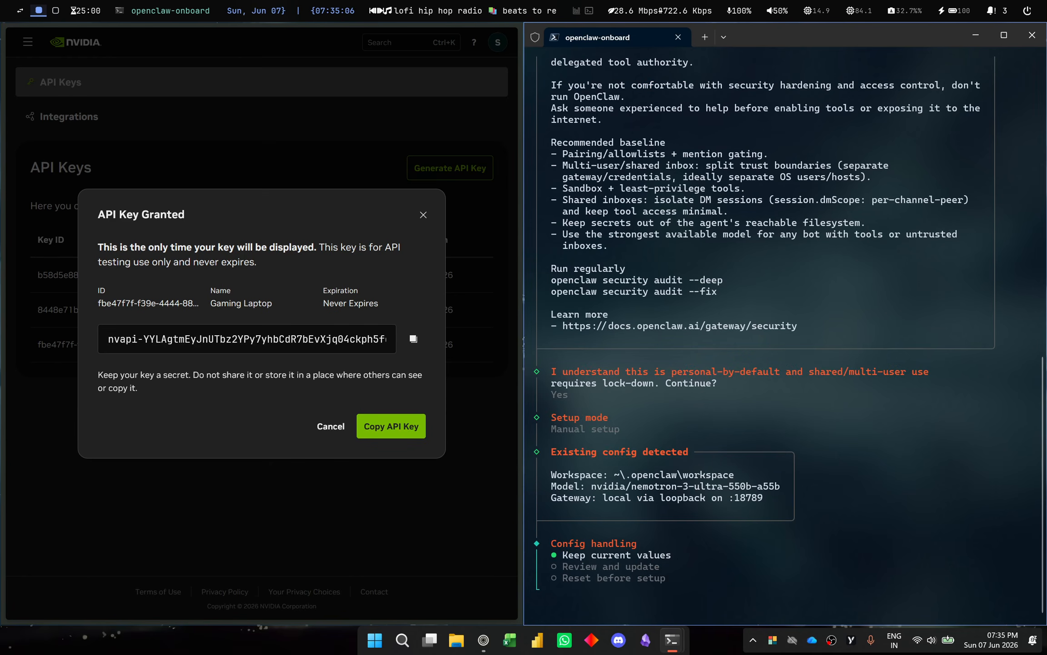
Step: Choose Reset before setup for the existing config, with Full reset (config + creds + sessions + workspace) as the scope
key("Down")
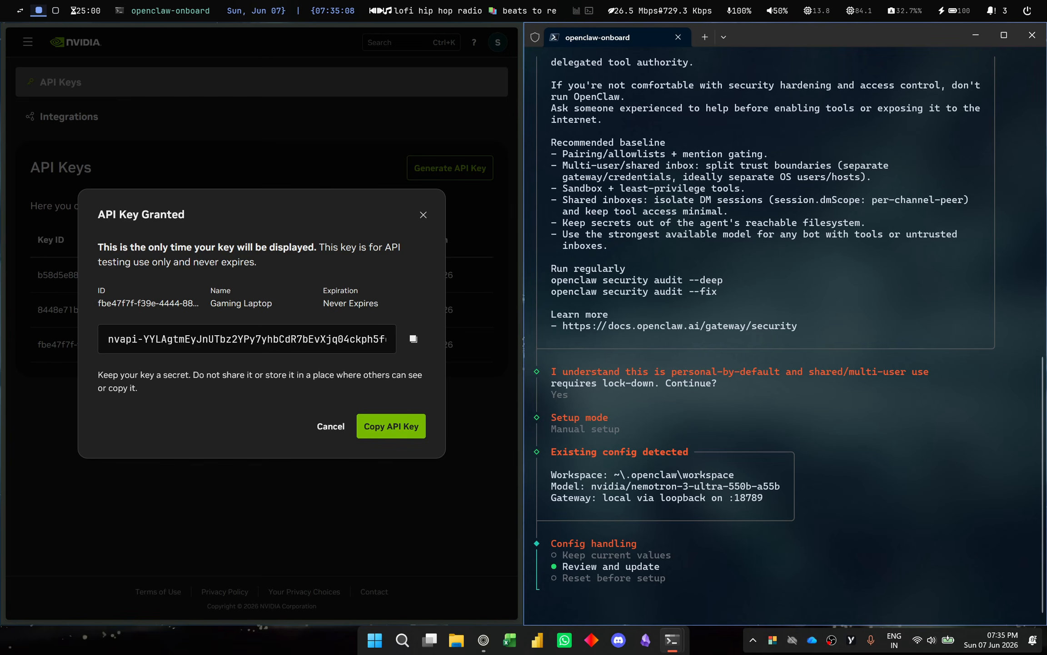
key("Down")
key("Up")
key("Down")
key("Return")
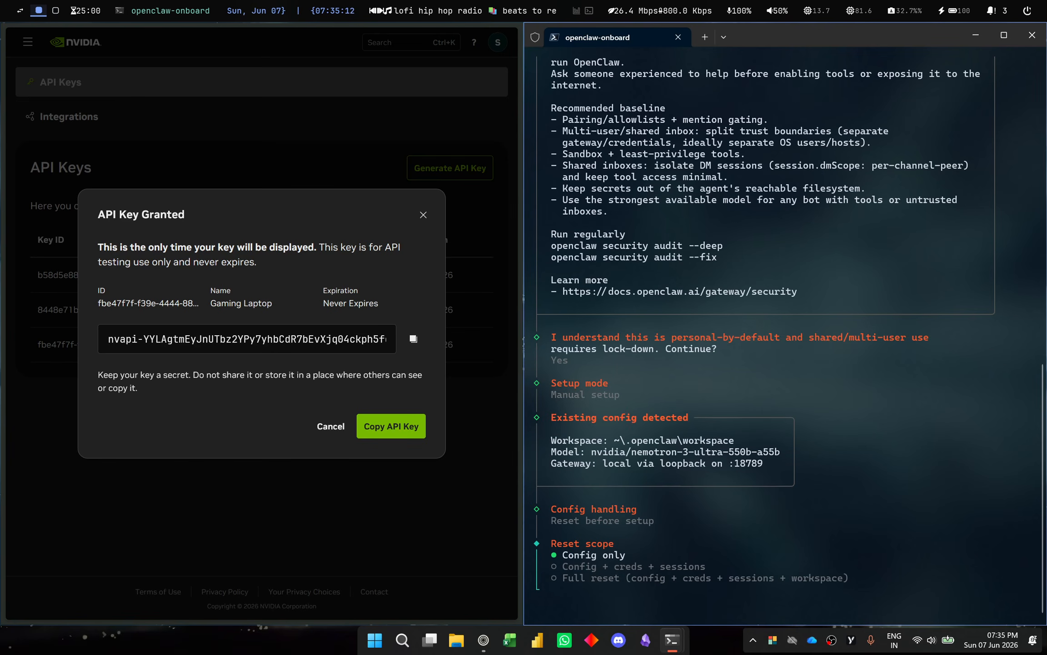
key("Down")
key("Down")
key("Return")
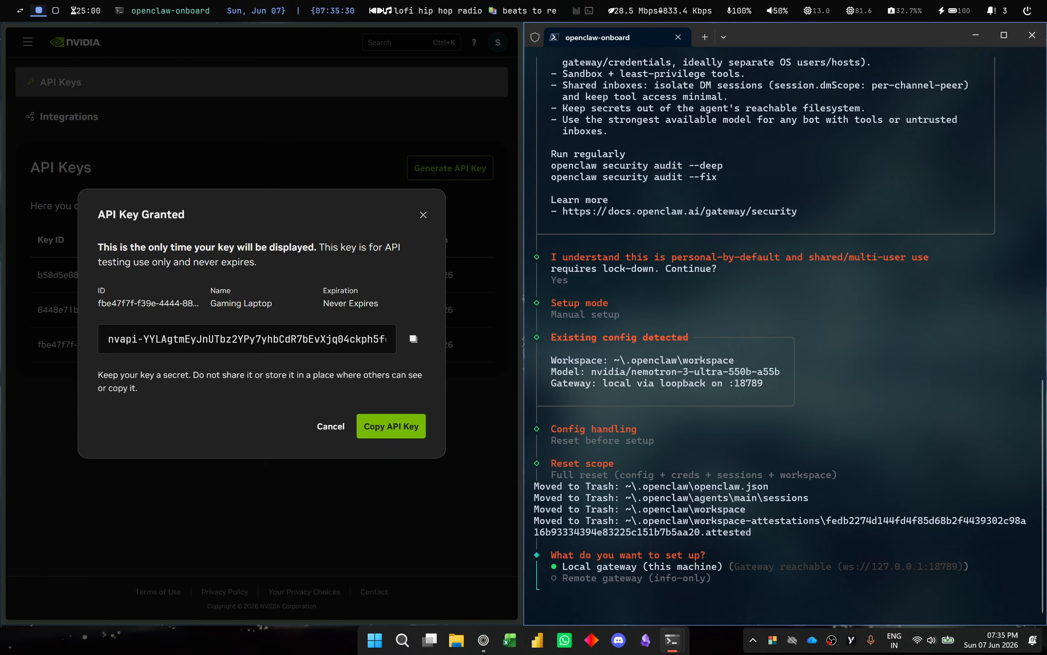
Step: Set up the local gateway on this machine and accept the default .openclaw\workspace folder as the workspace directory
key("Return")
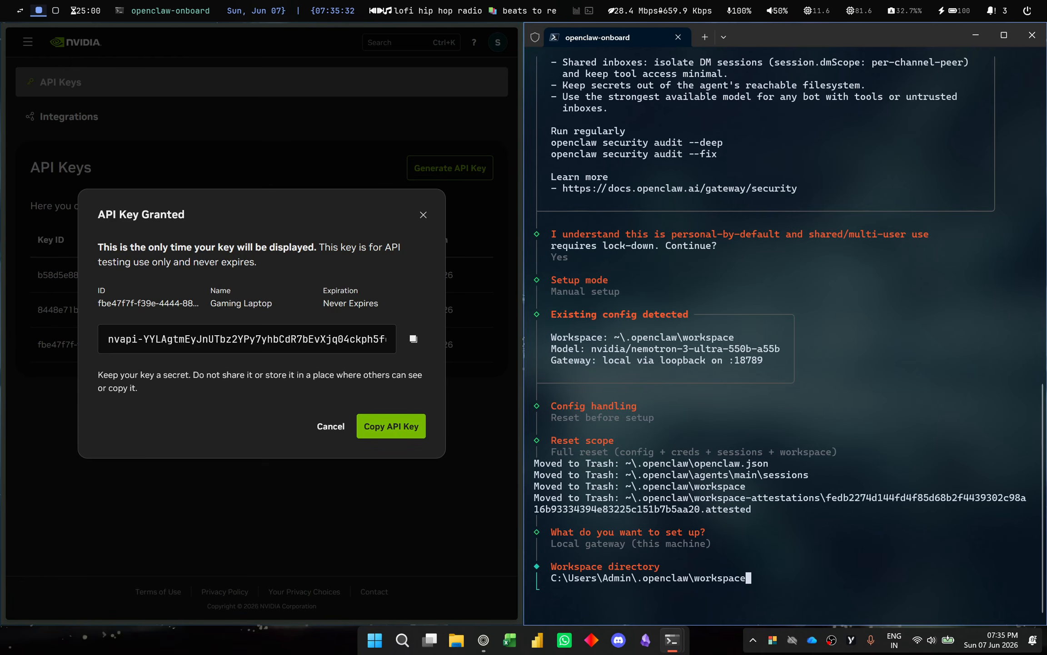
key("Return")
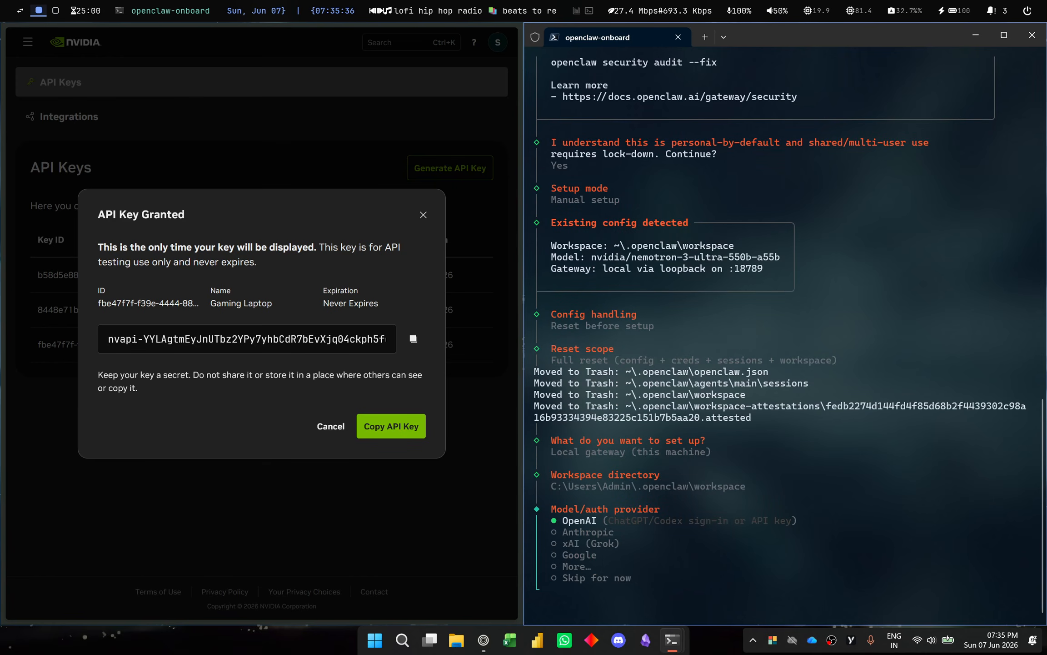
Step: Choose NVIDIA from the full list of model/auth providers and paste the copied NVIDIA API key
key("Down")
key("Down")
key("Down")
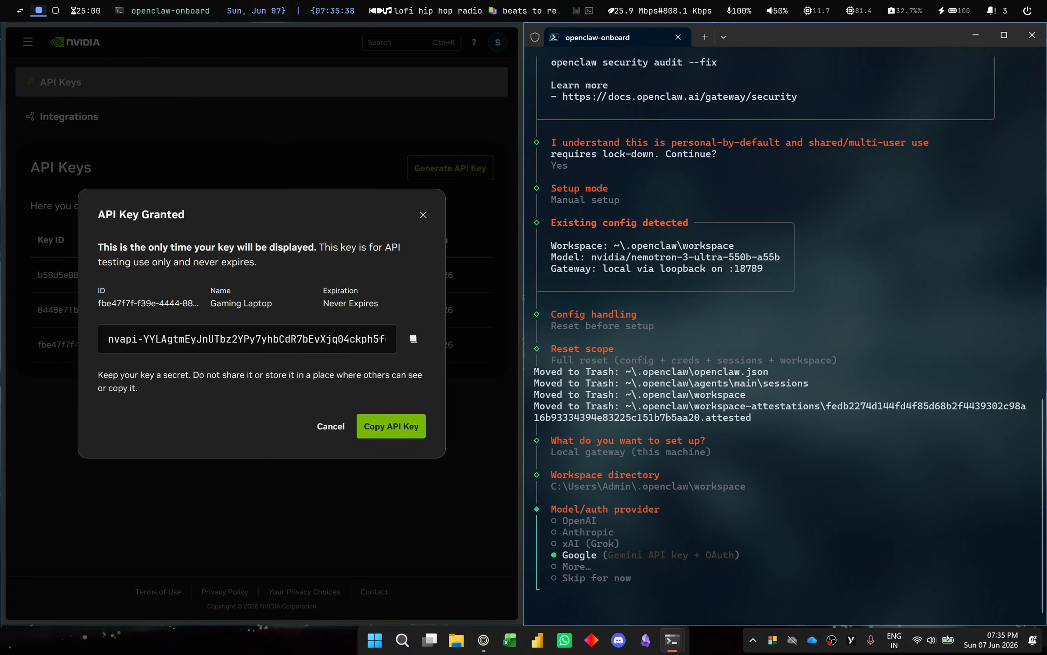
key("Down")
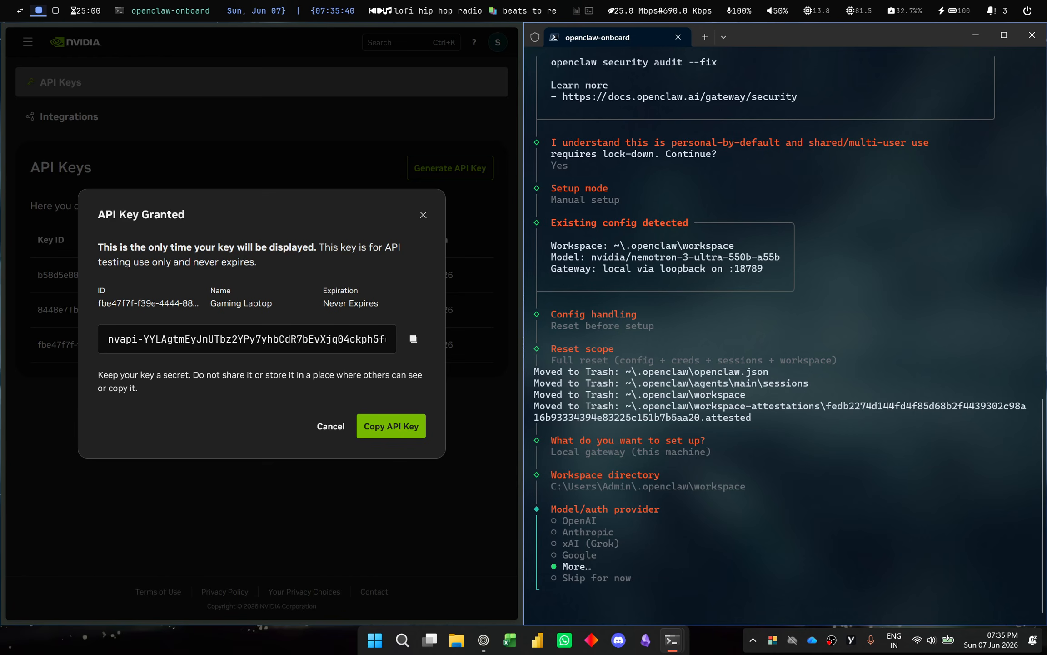
key("Return")
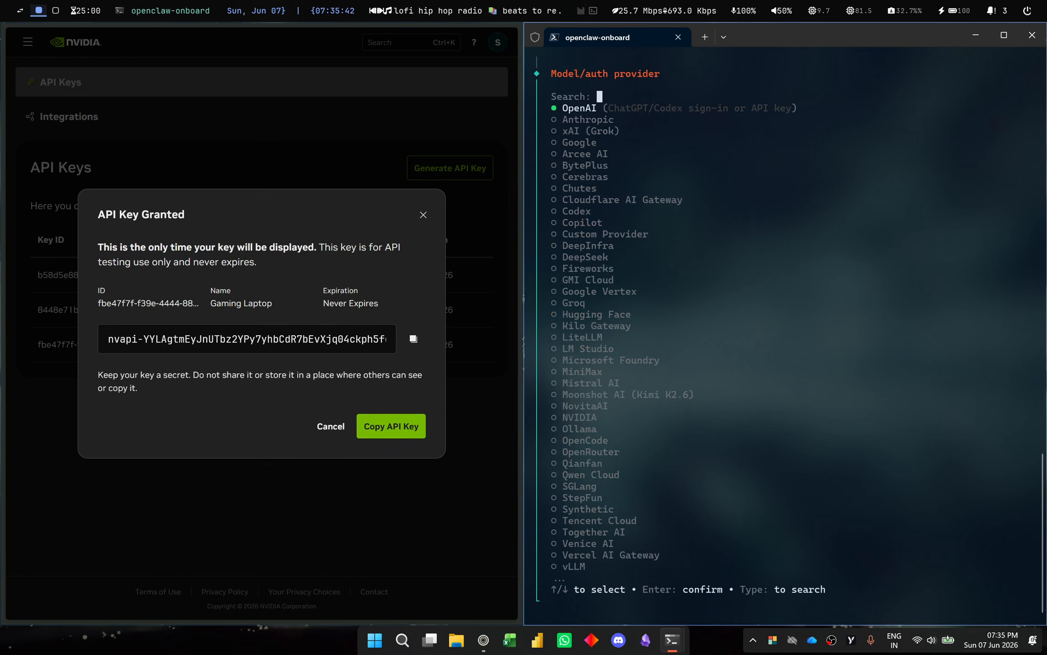
type("nvi")
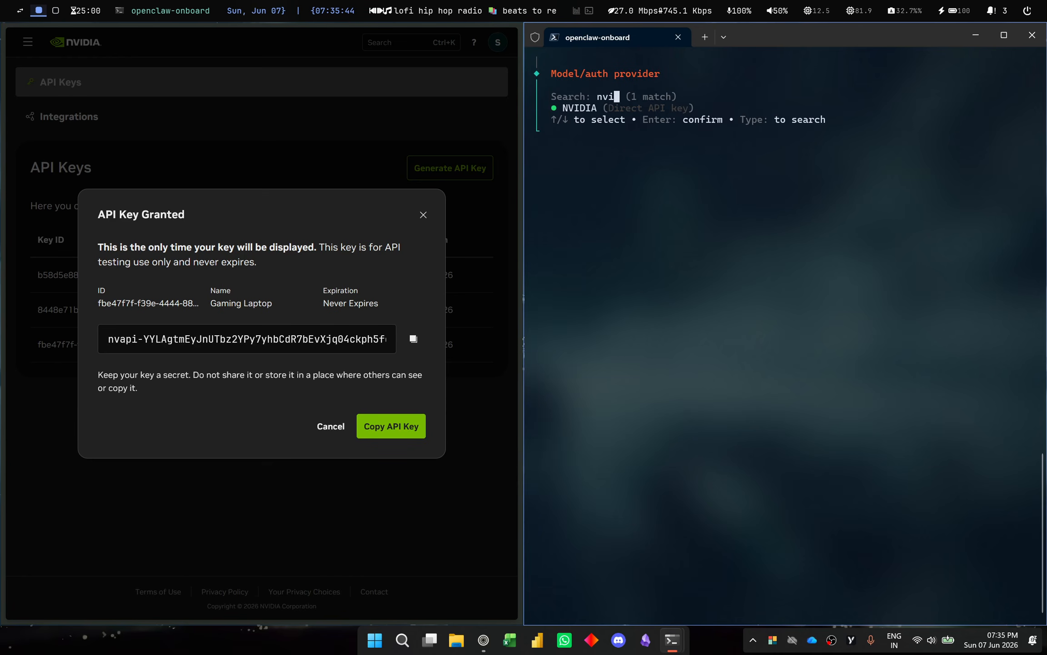
key("Return")
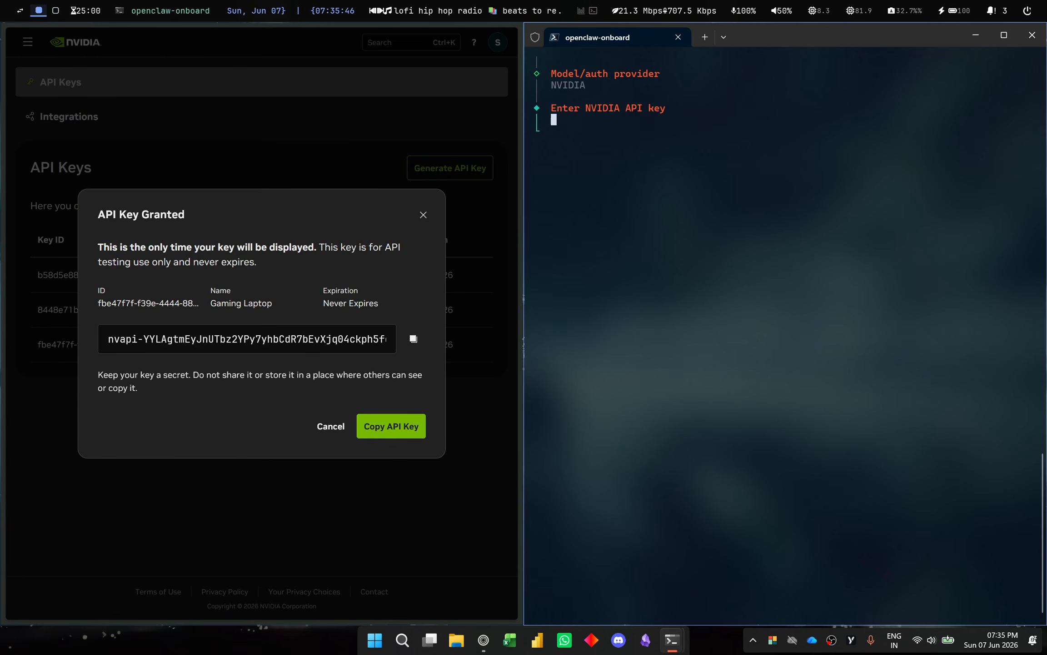
key("ctrl+v")
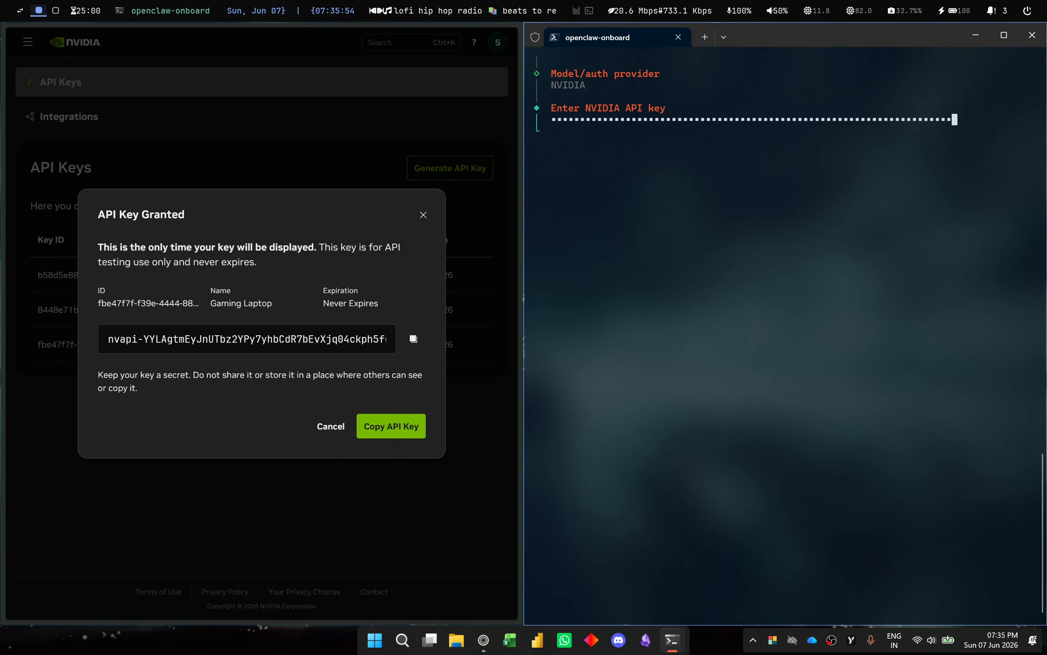
key("Return")
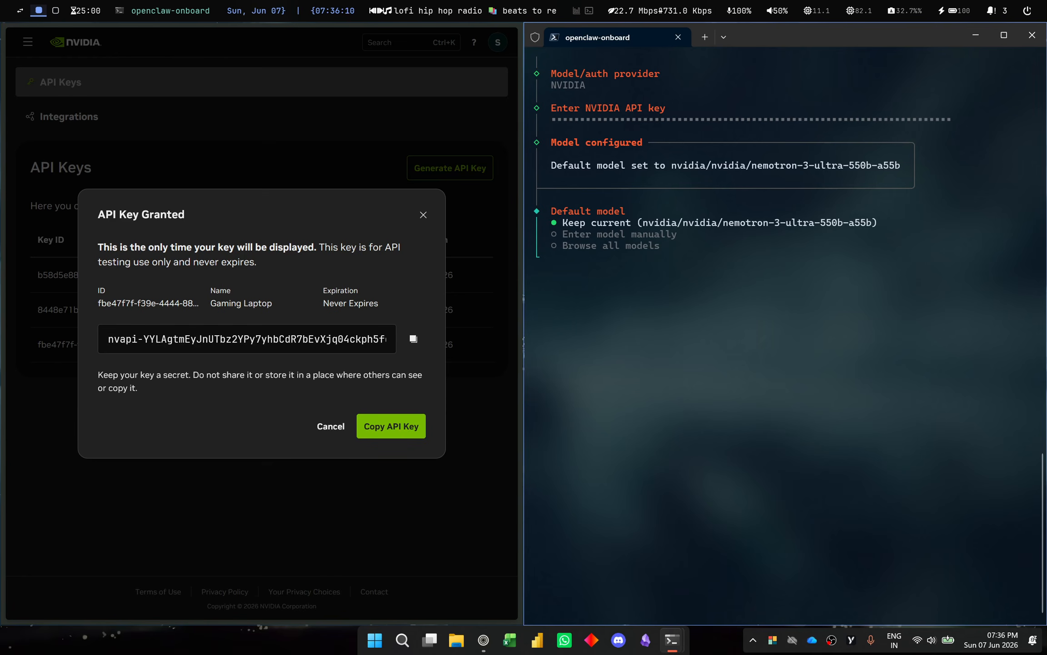
Step: Browse all models and set nvidia/nvidia/nemotron-3-super-120b-a12b as the default model
key("Down")
key("Down")
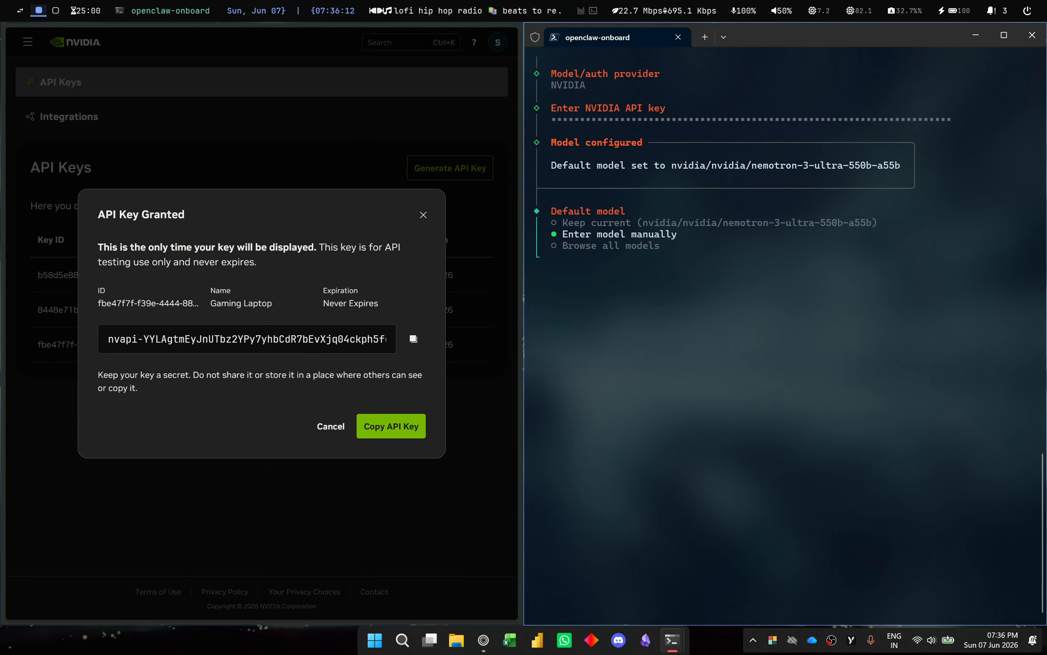
key("Return")
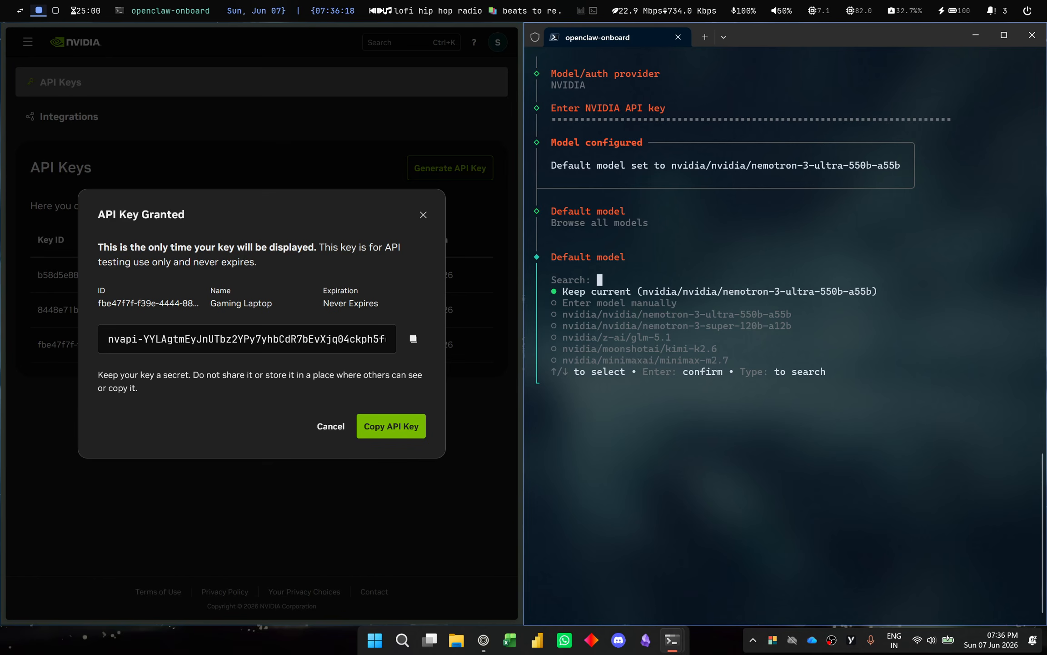
key("Down")
key("Down")
key("Down")
key("Down")
key("Down")
key("Down")
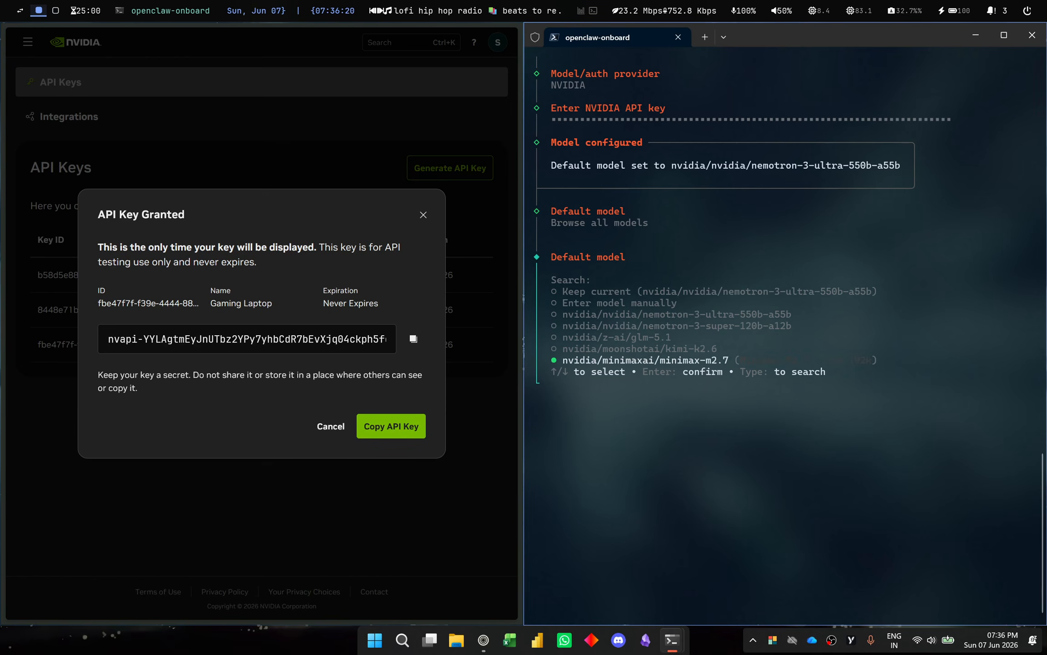
key("Up")
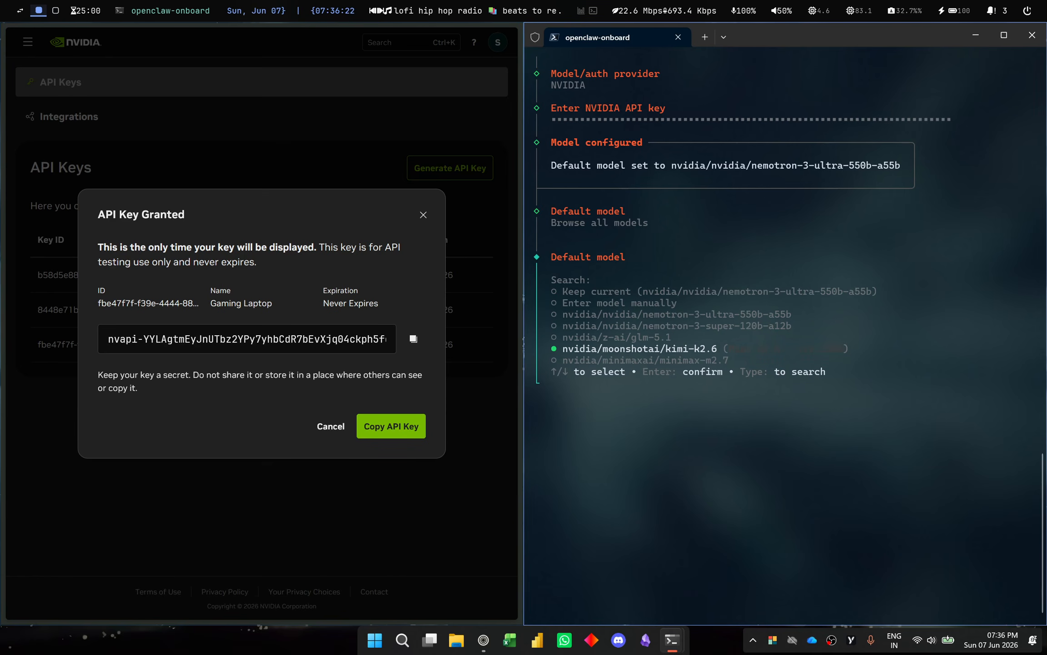
key("Up")
key("Up")
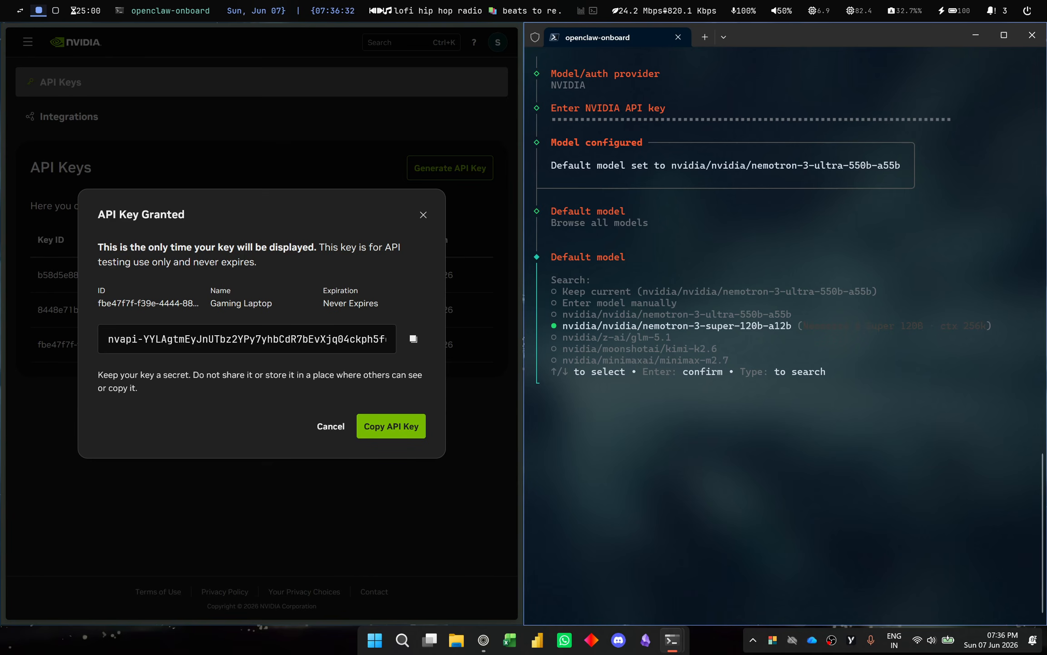
key("Return")
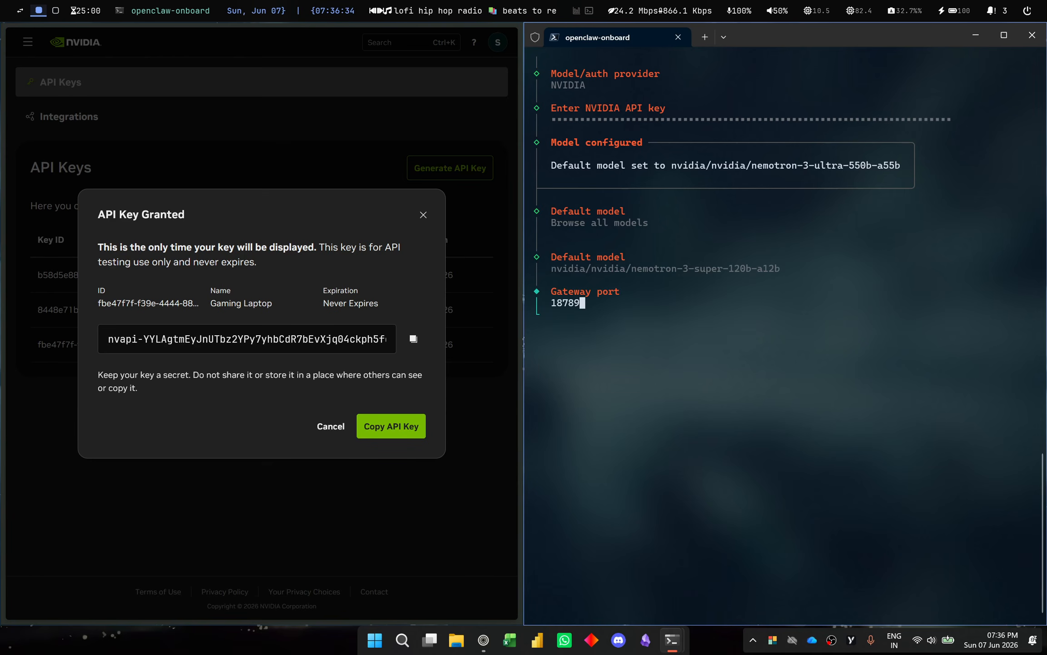
Step: Accept 18789 as the gateway port and choose Loopback (127.0.0.1) as the gateway bind address
key("Return")
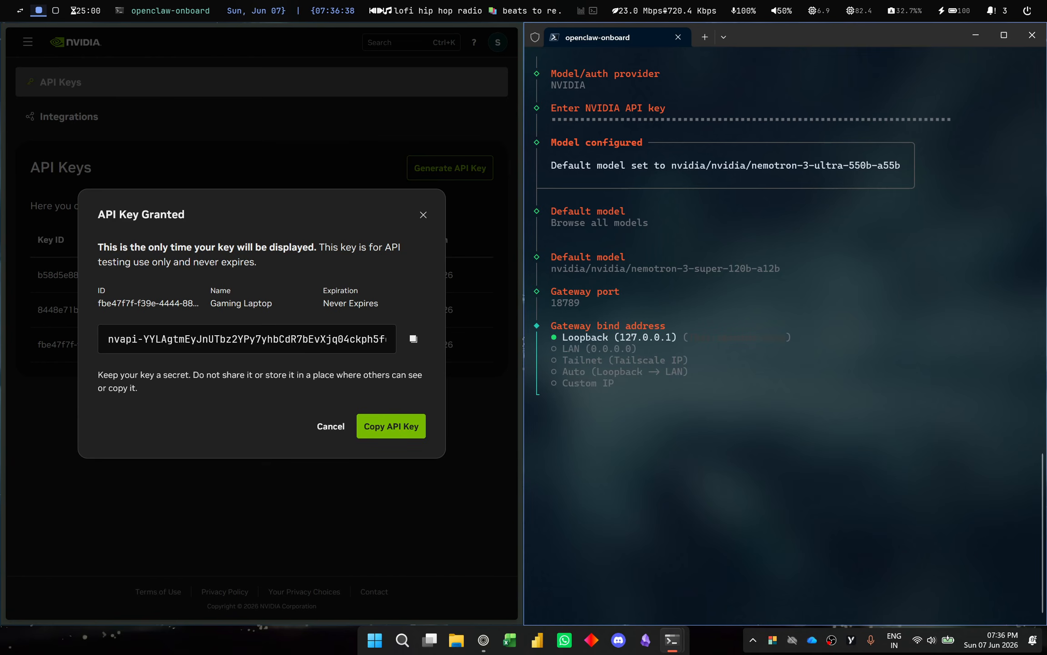
key("Down")
key("Down")
key("Down")
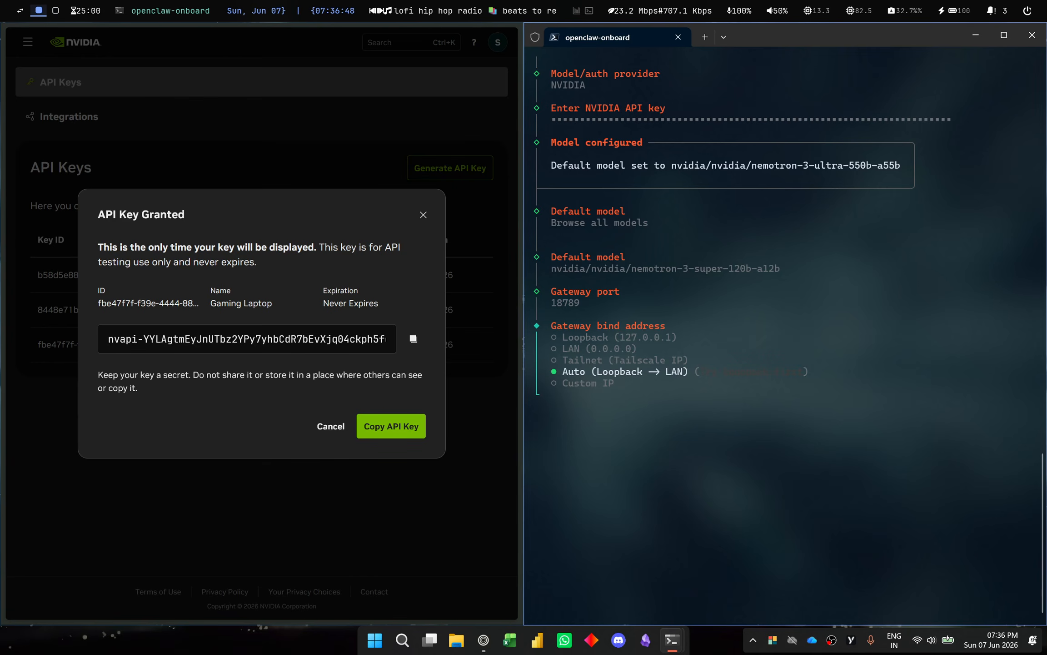
key("Up")
key("Up")
key("Up")
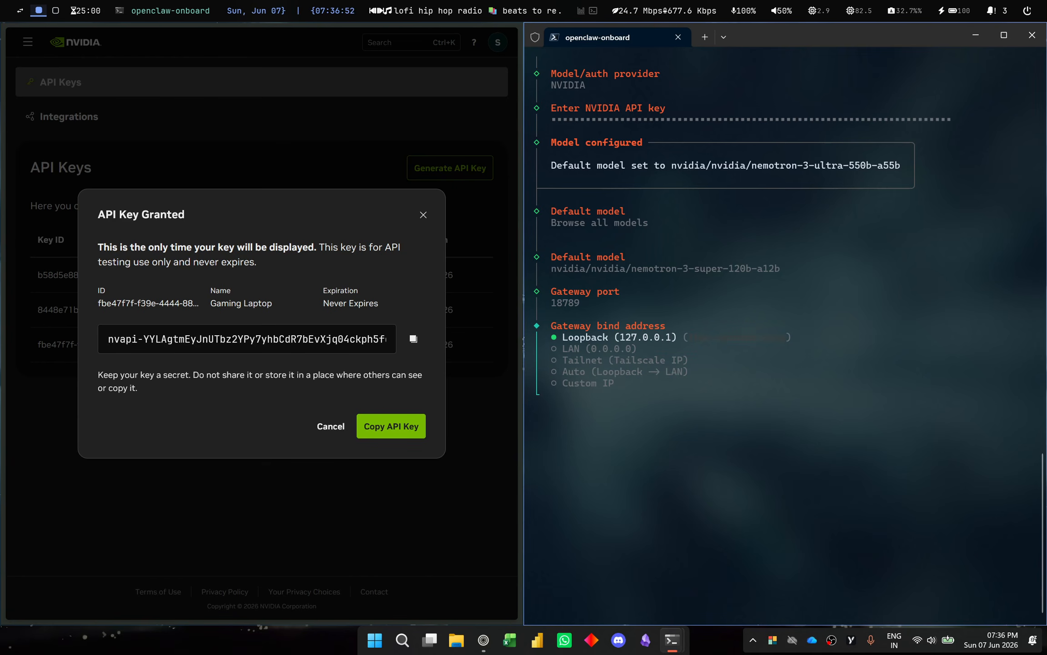
key("Return")
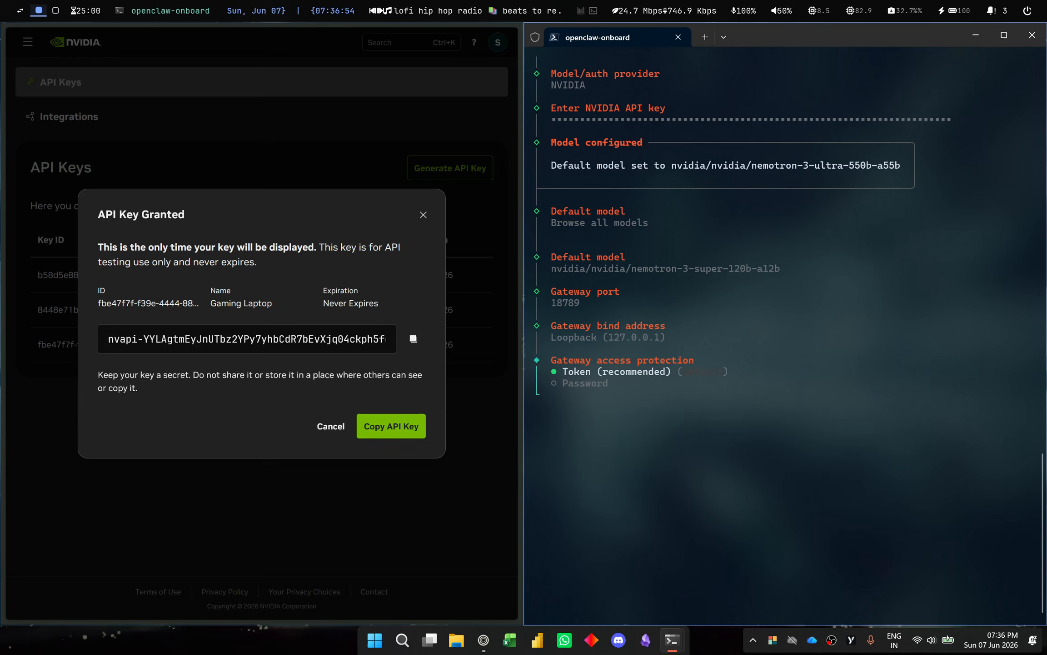
Step: Protect the gateway with an automatically generated plaintext token, leaving the token blank and Tailscale exposure Off
key("Return")
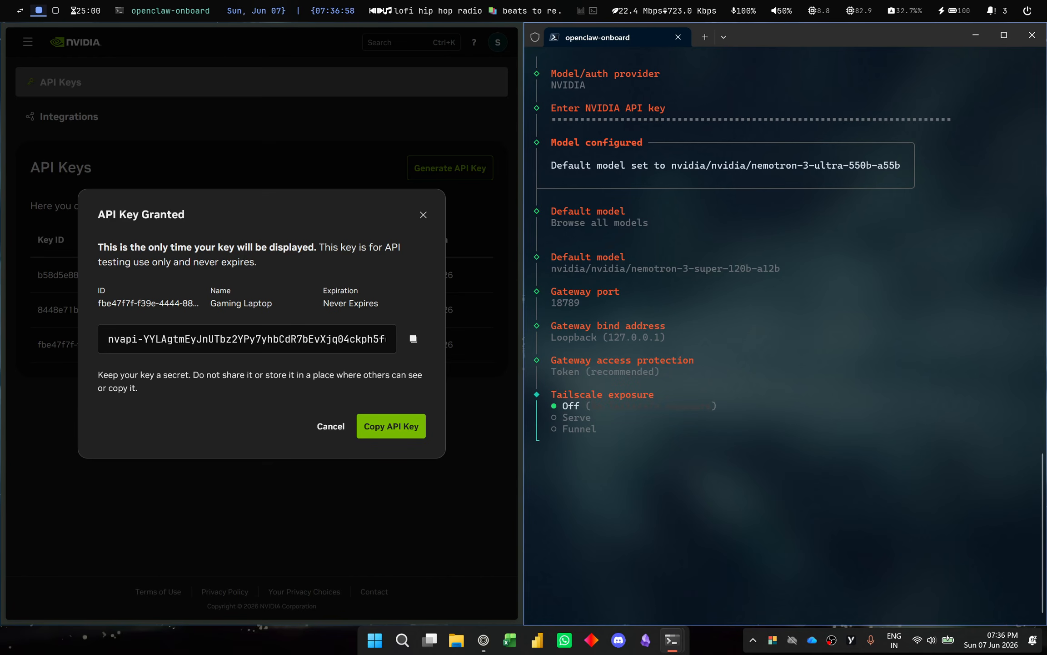
key("Return")
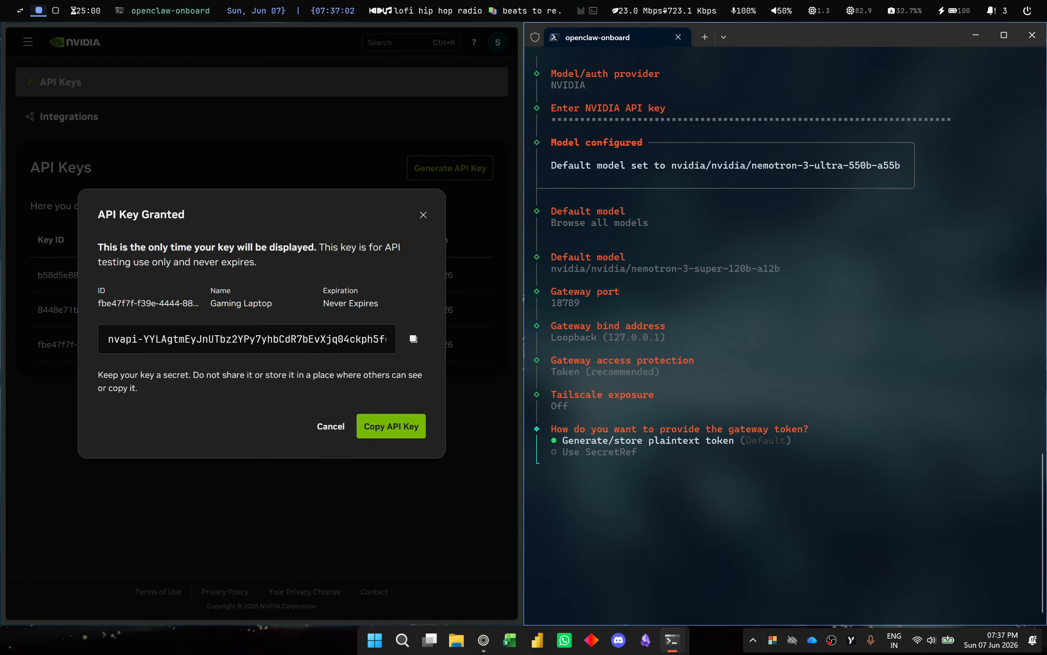
key("Return")
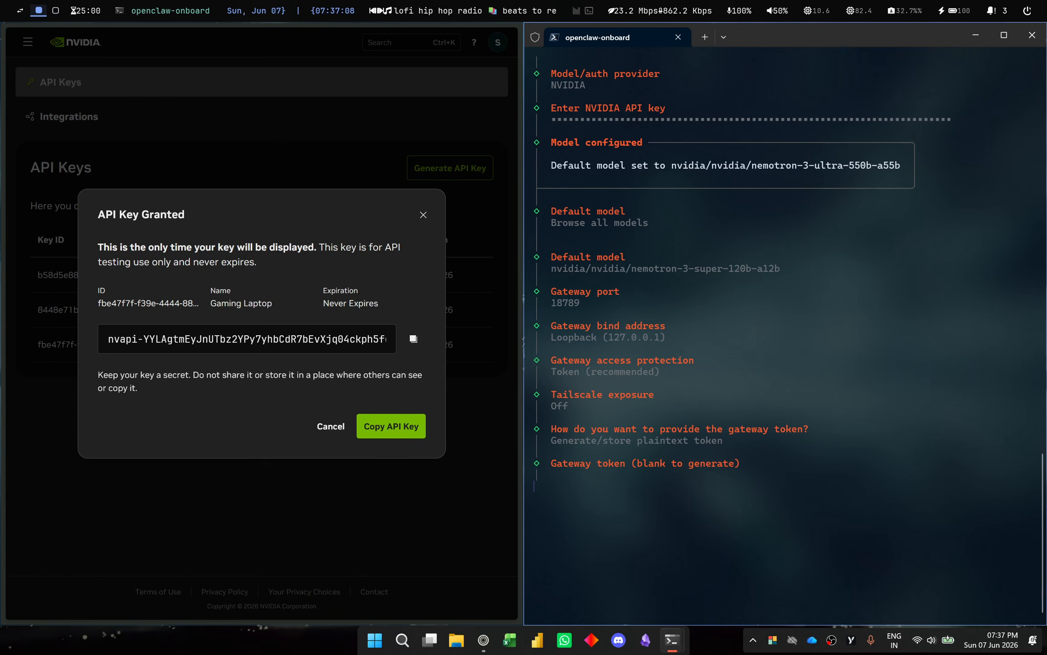
key("Return")
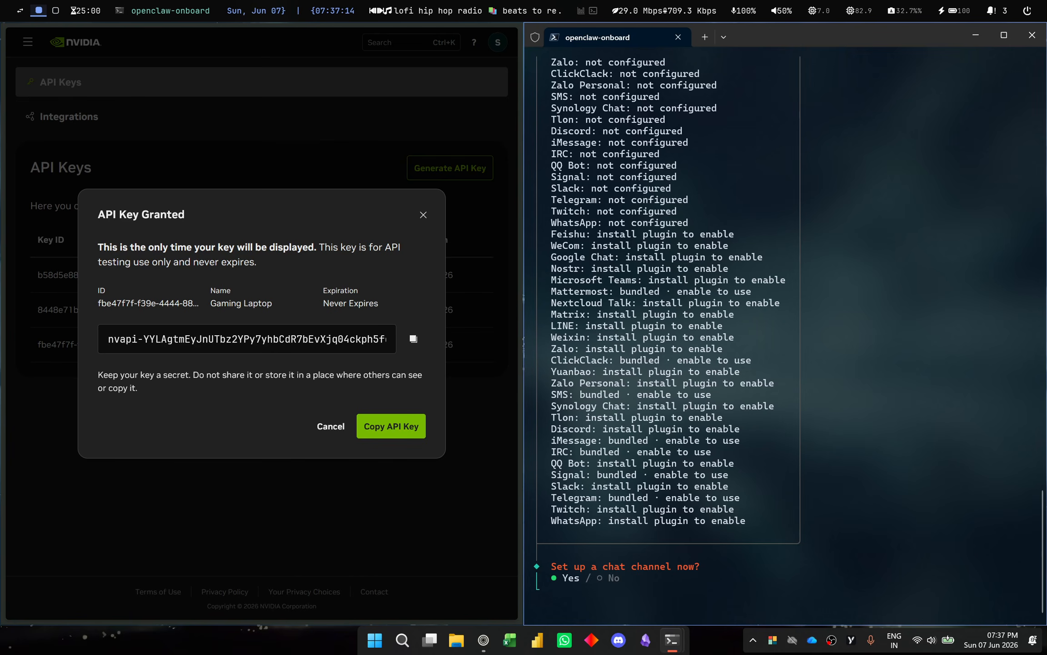
Step: Decline setting up a chat channel, and clear away the blank powershell.exe and findstr terminal windows
key("Right")
key("Return")
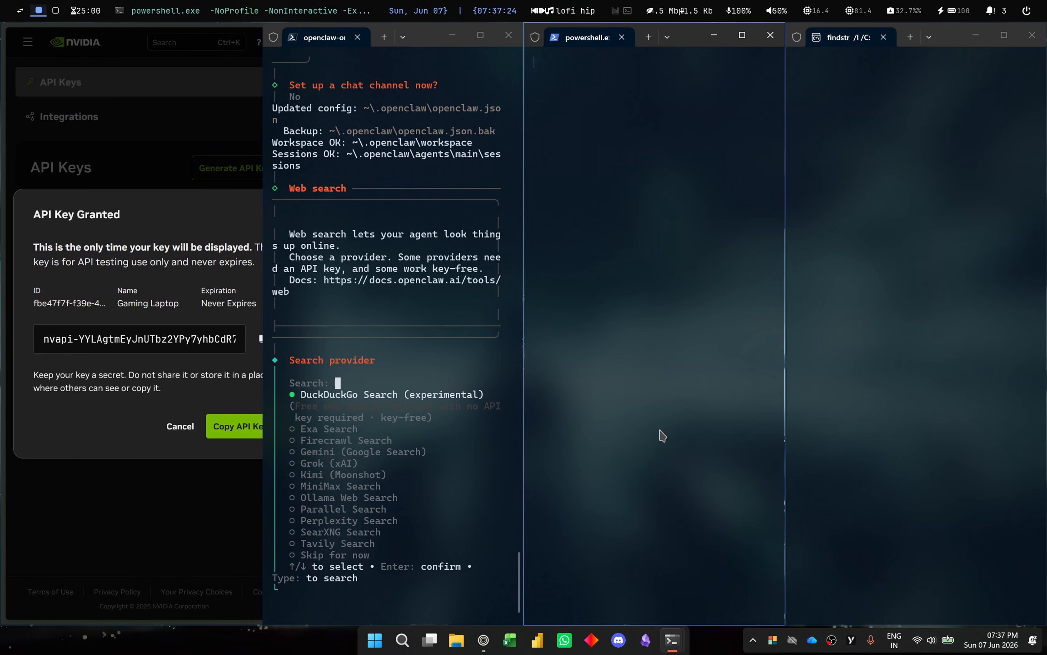
left_click(770, 35)
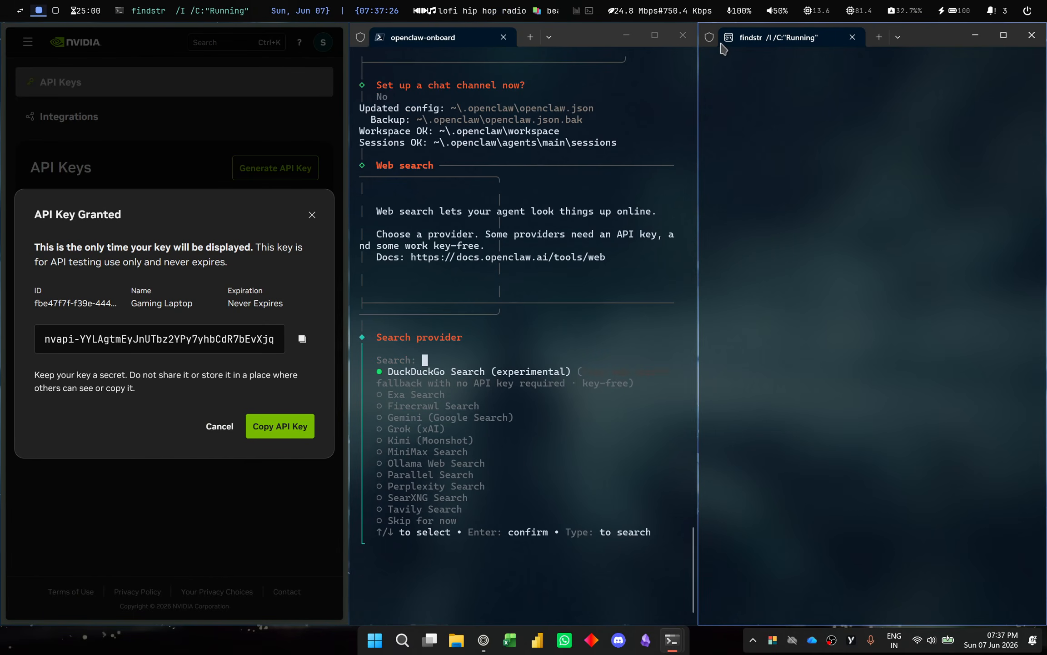
left_click(975, 36)
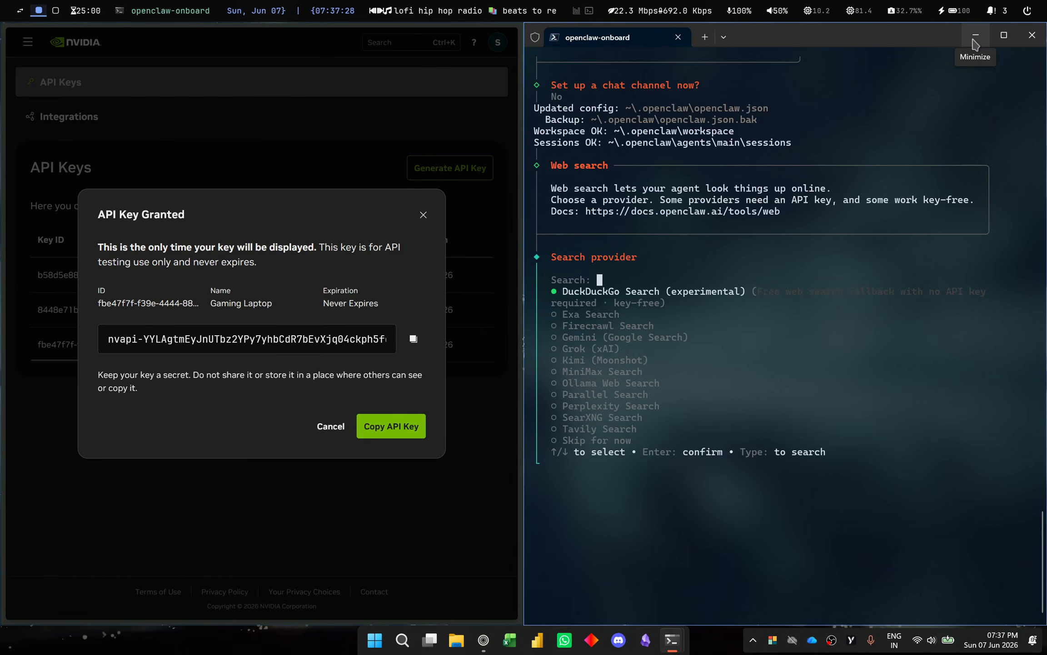
Step: Choose DuckDuckGo Search (experimental) as the web search provider
key("Down")
key("Up")
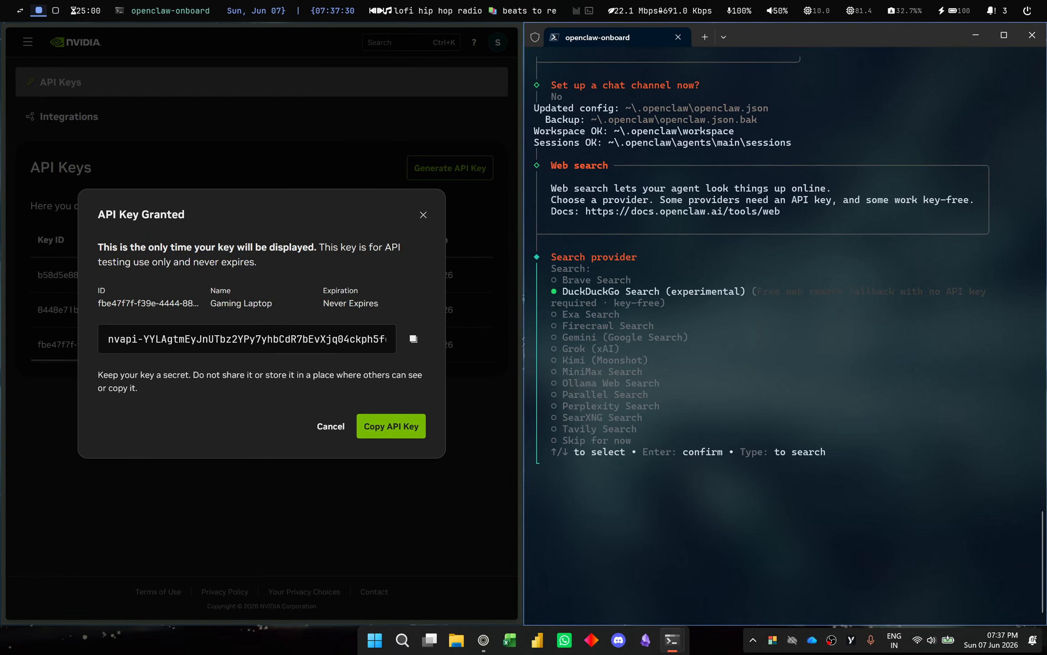
key("Up")
key("Down")
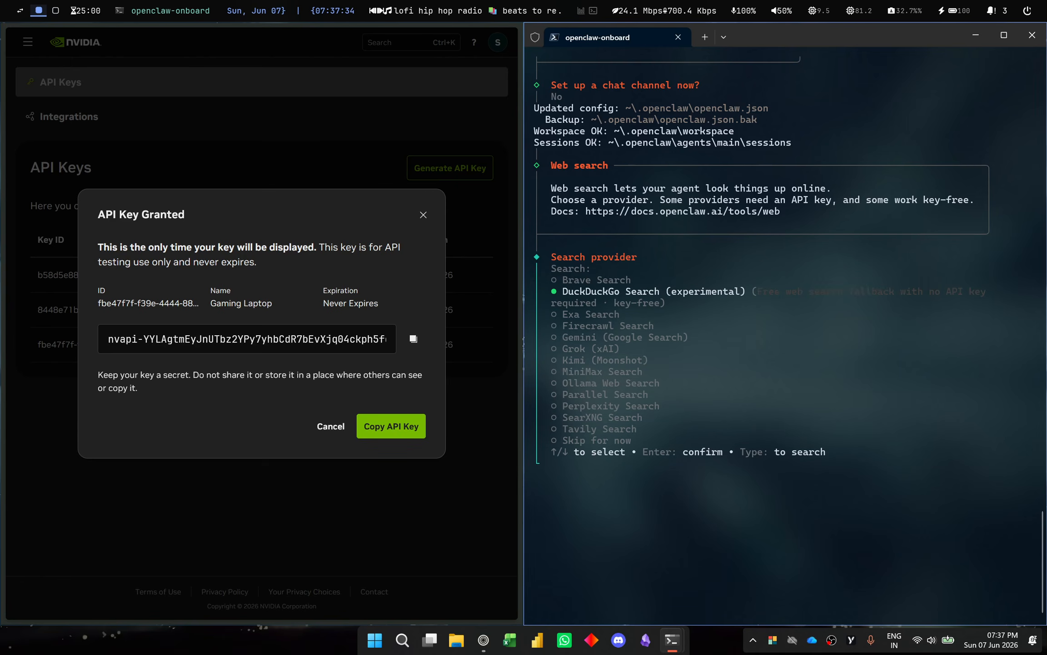
key("Return")
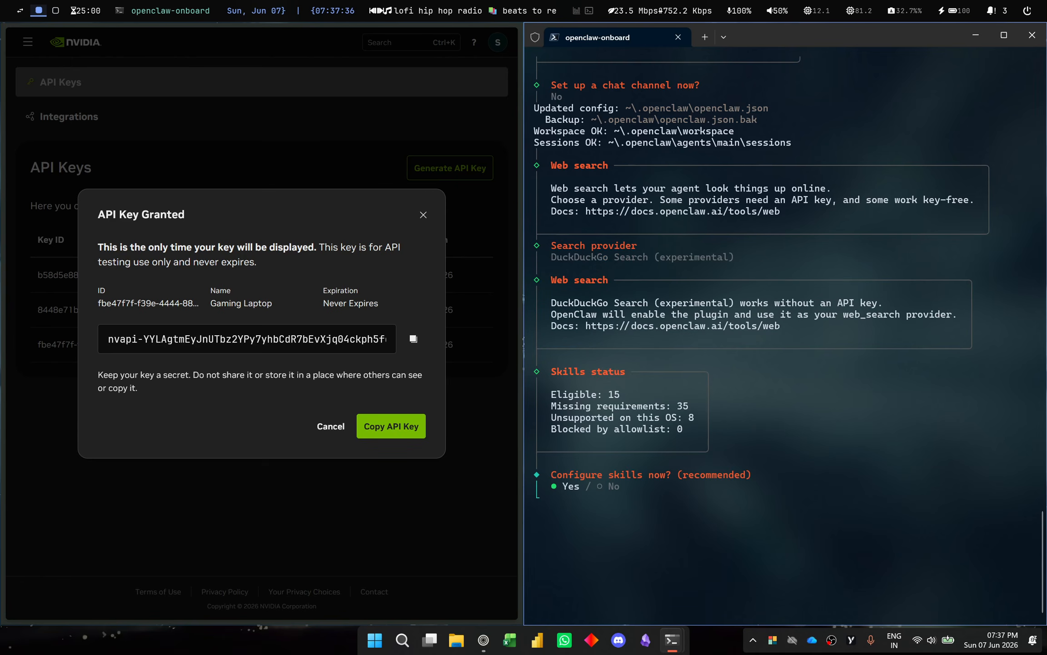
Step: Answer Yes to configuring skills and choose Skip for now for the missing skill dependencies
key("Right")
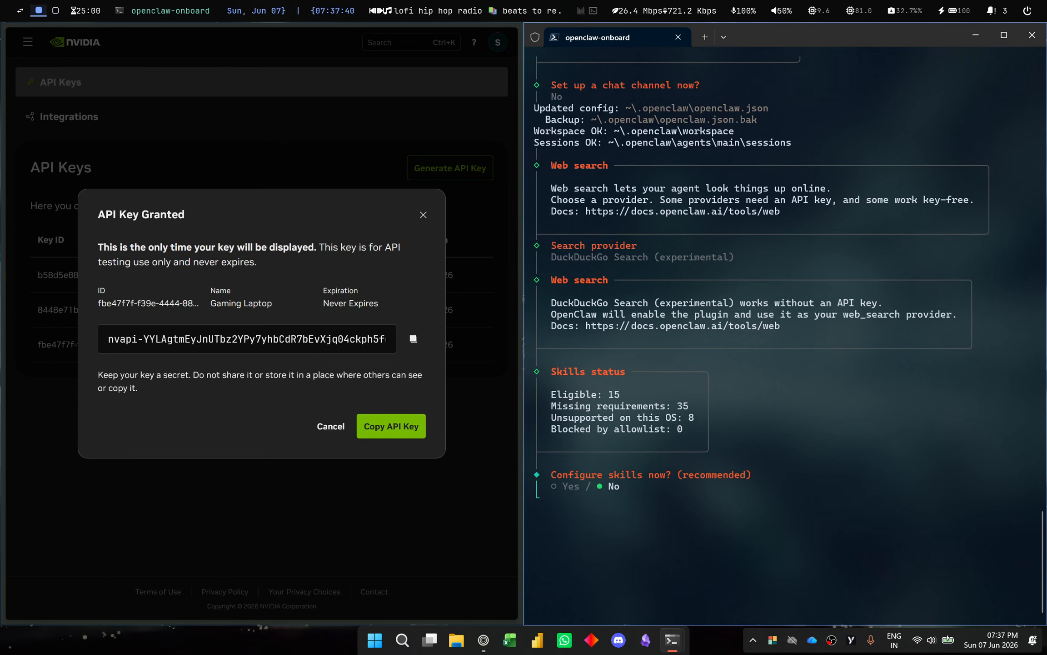
key("Left")
key("Return")
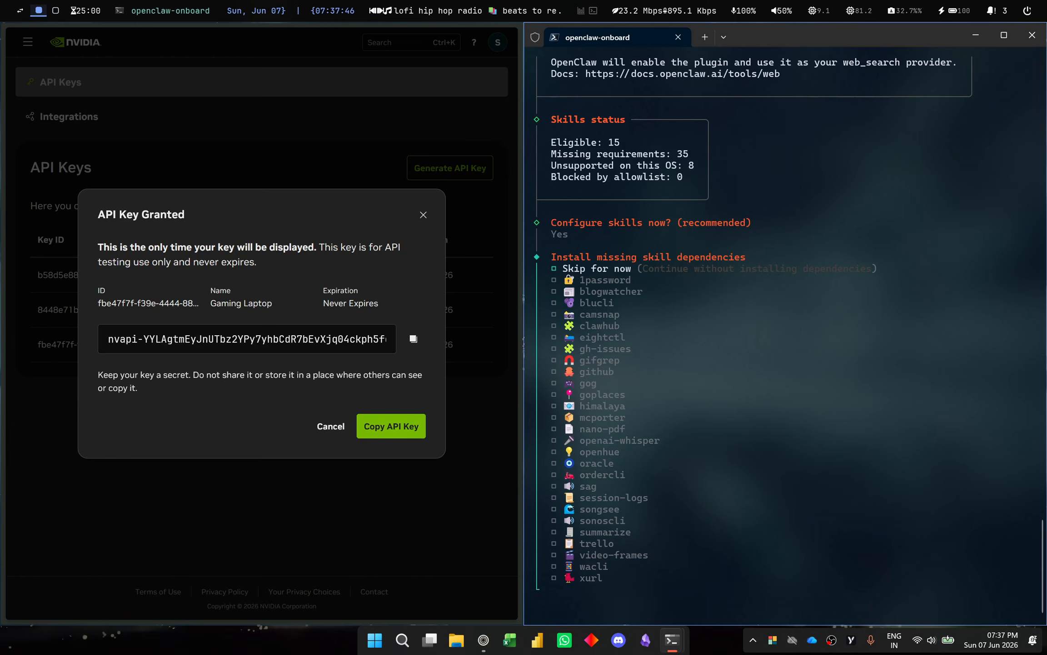
key("space")
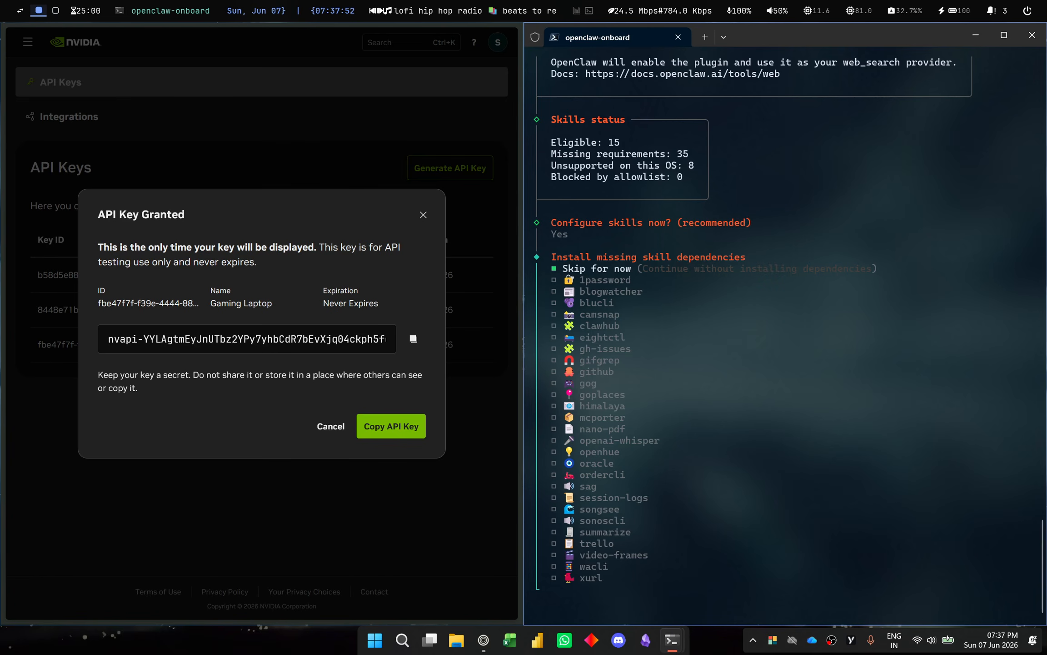
key("Return")
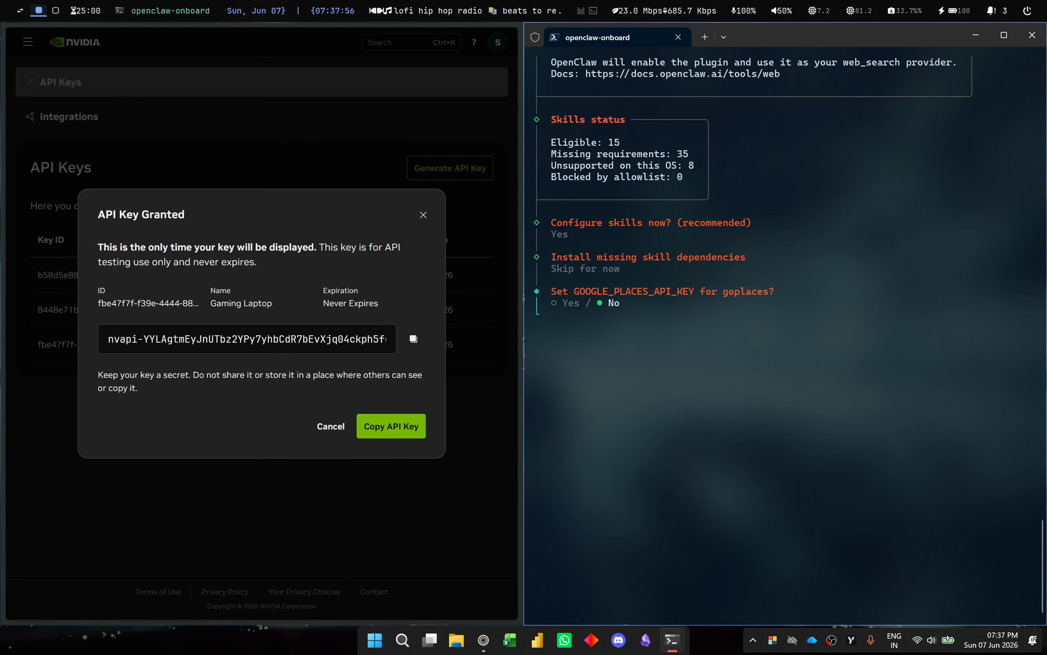
Step: Decline setting GOOGLE_PLACES_API_KEY for goplaces, OPENAI_API_KEY for openai-whisper-api and ELEVENLABS_API_KEY for sag
key("Return")
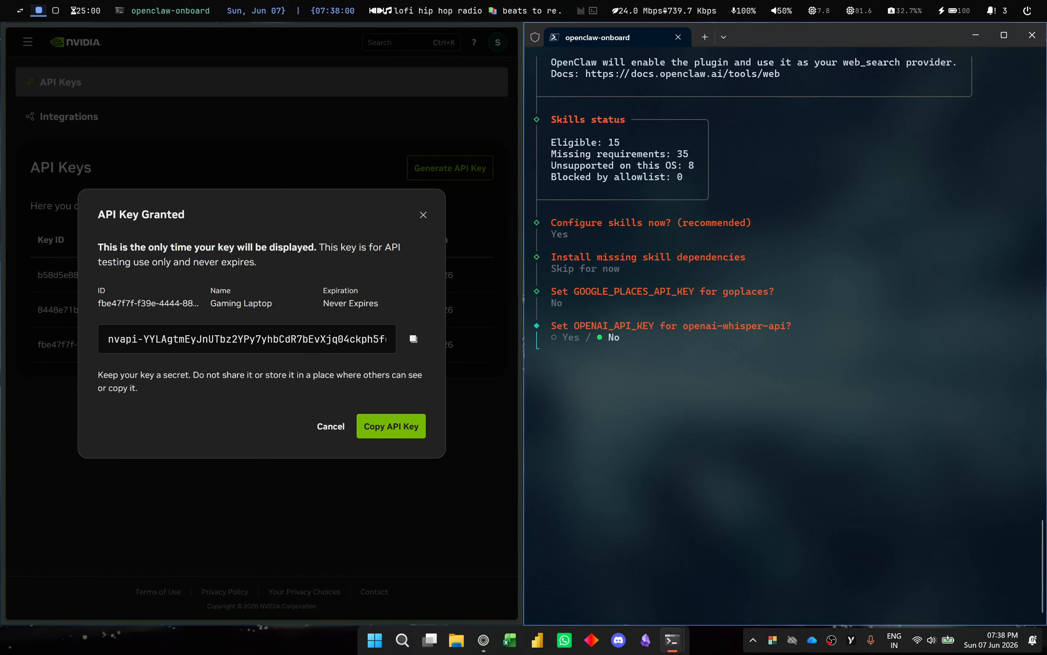
key("Return")
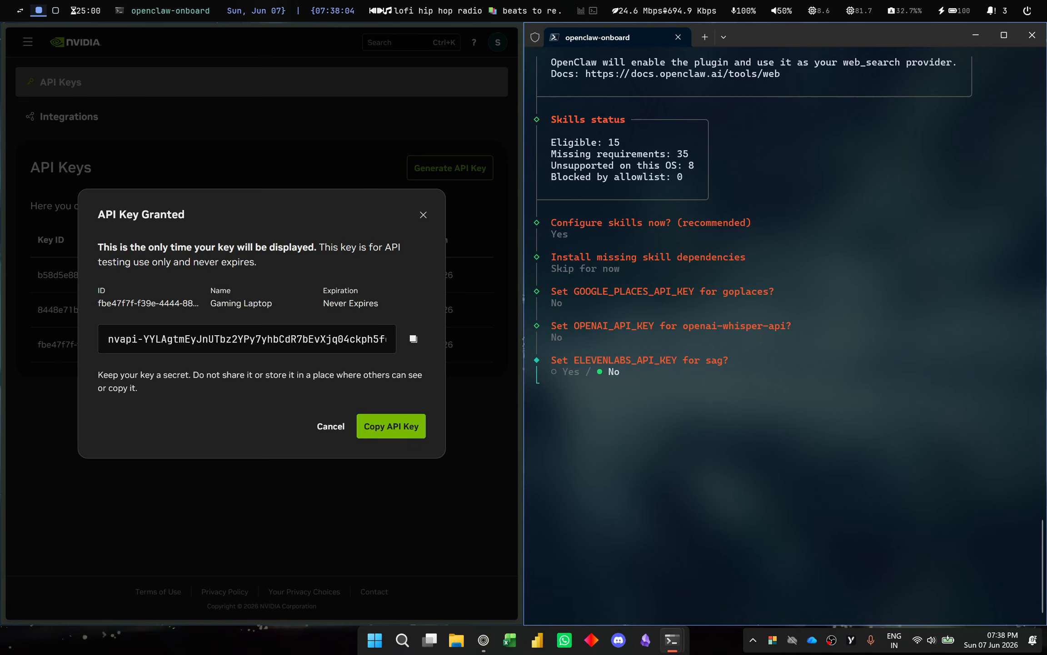
key("Return")
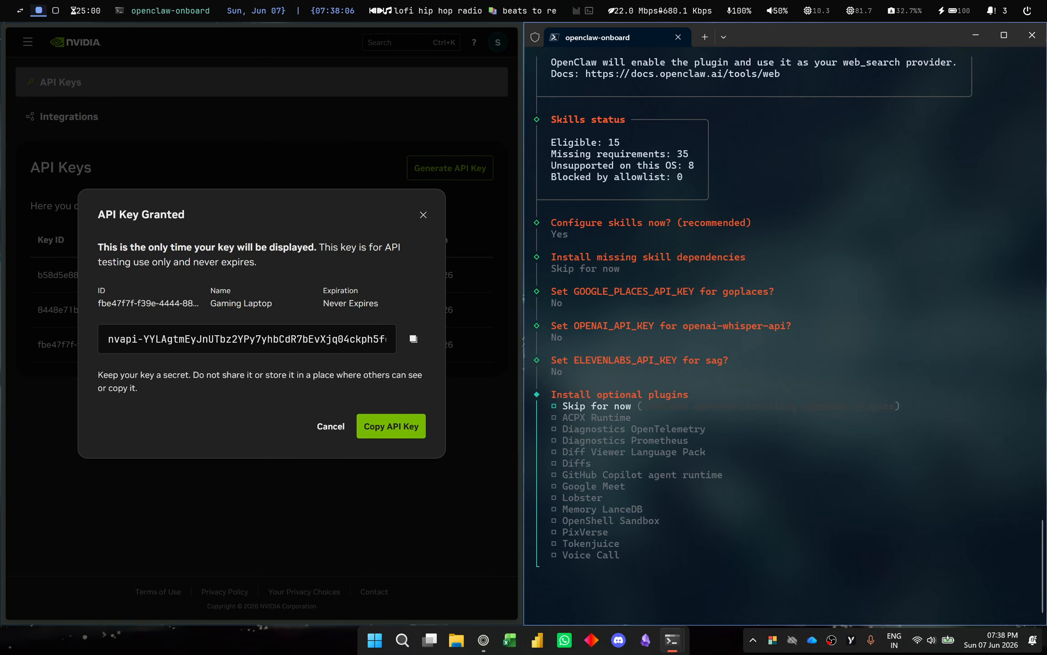
Step: Choose Skip for now for installing optional plugins
key("space")
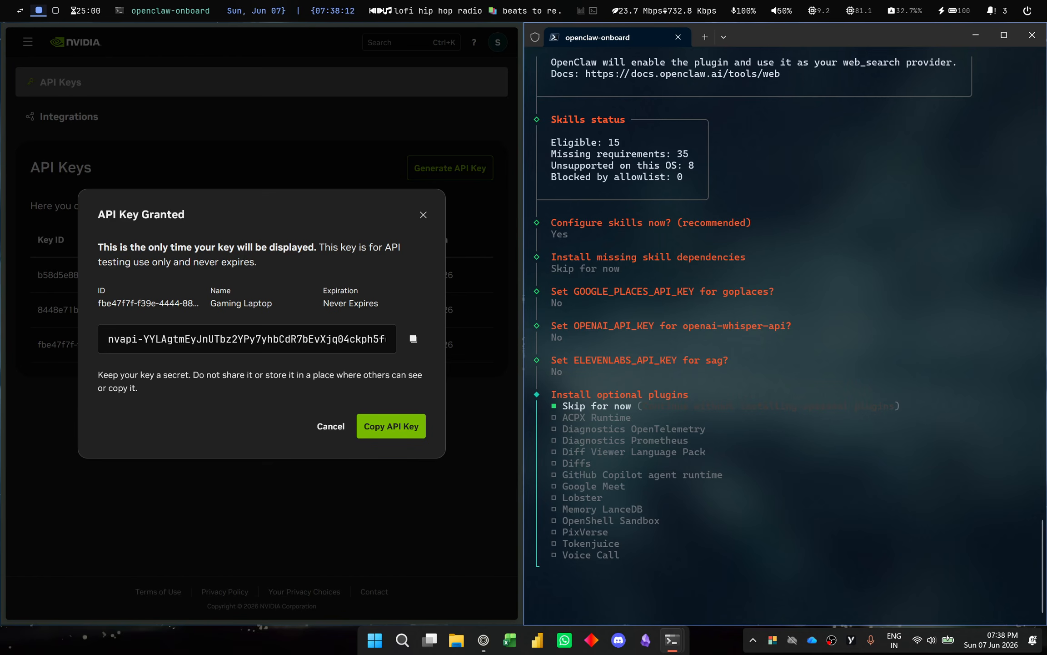
key("space")
key("Down")
key("Up")
key("Return")
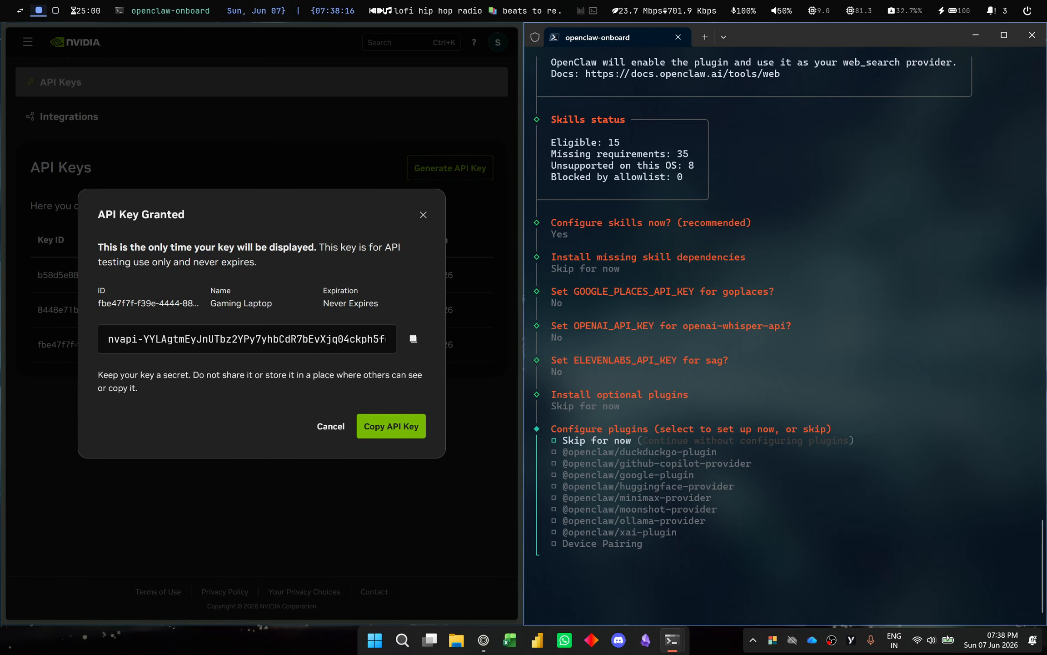
key("Down")
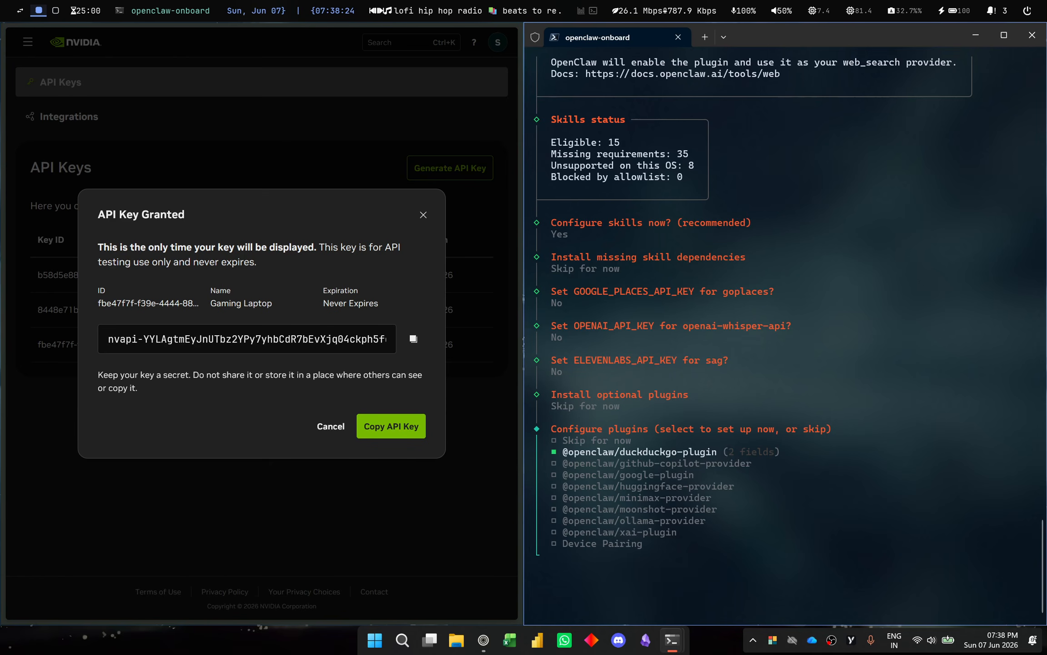
key("Return")
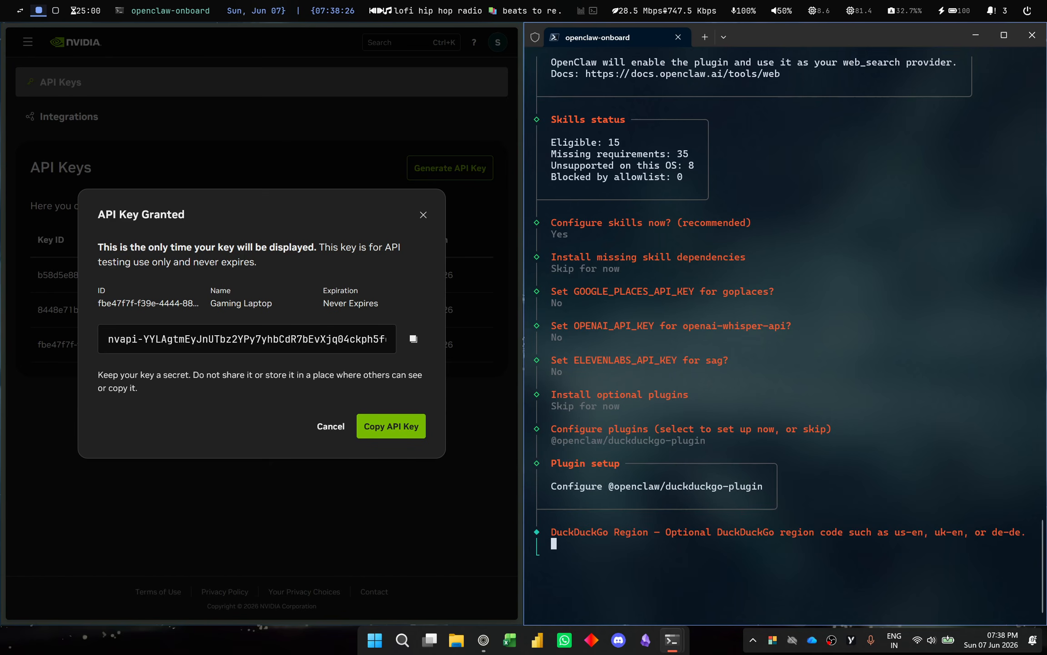
type("us-en")
key("Return")
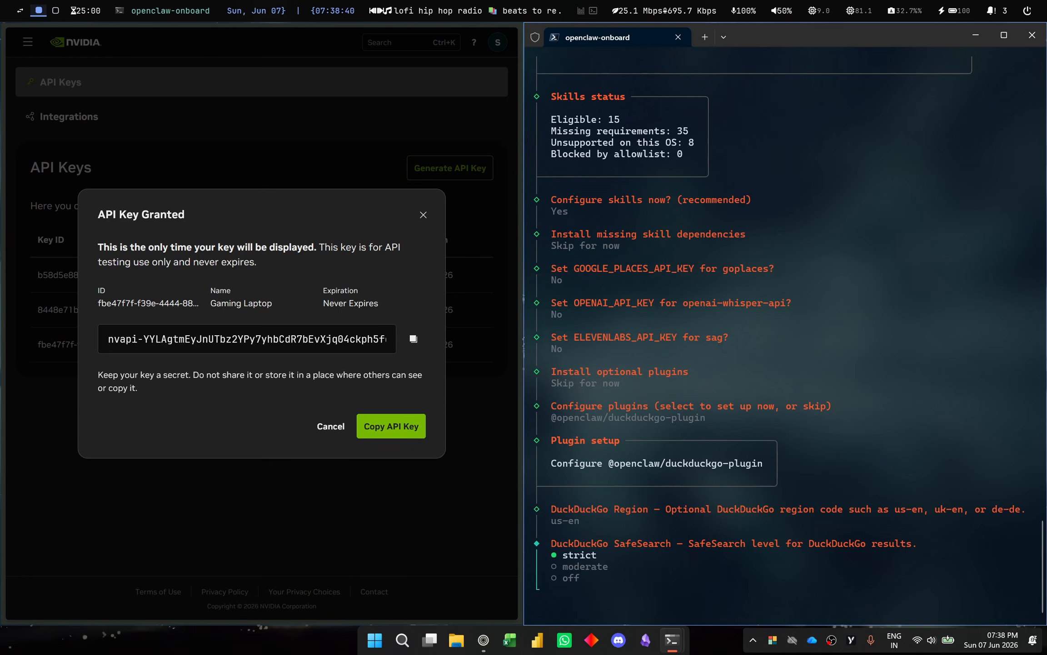
key("Down")
key("Down")
key("Return")
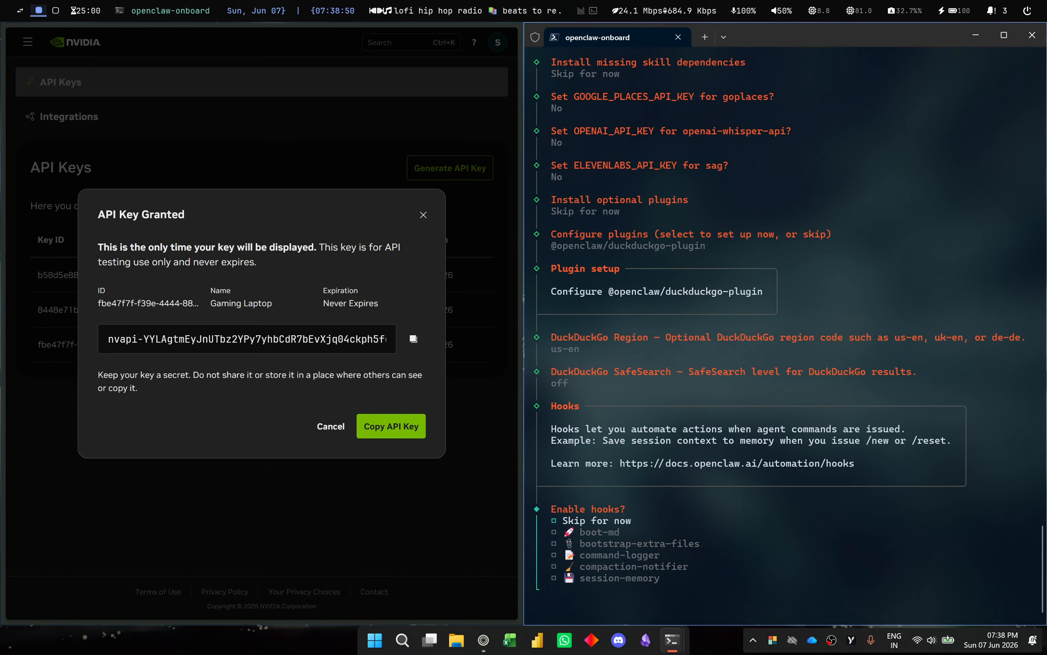
Step: Enable the boot-md, bootstrap-extra-files, command-logger, compaction-notifier and session-memory hooks
key("Down")
key("Down")
key("space")
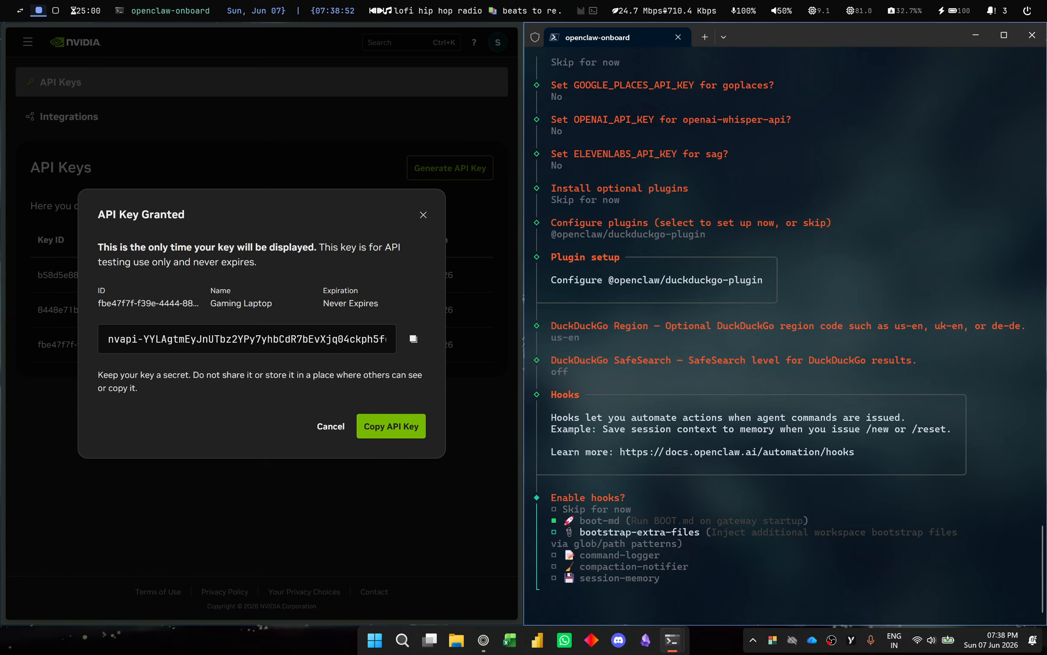
key("Down")
key("space")
key("Down")
key("space")
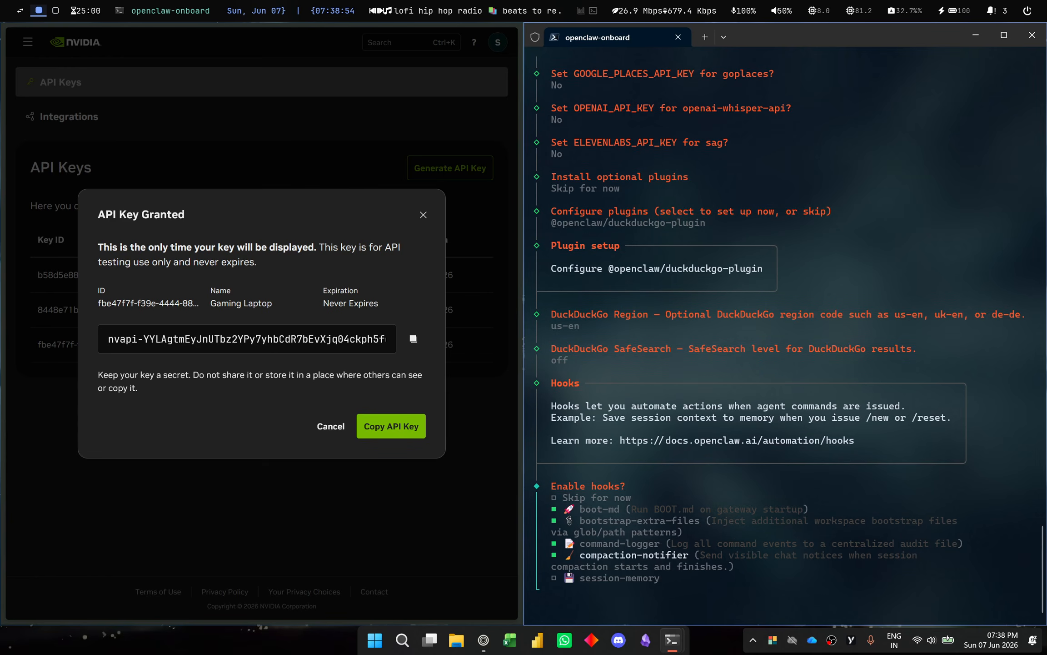
key("Down")
key("space")
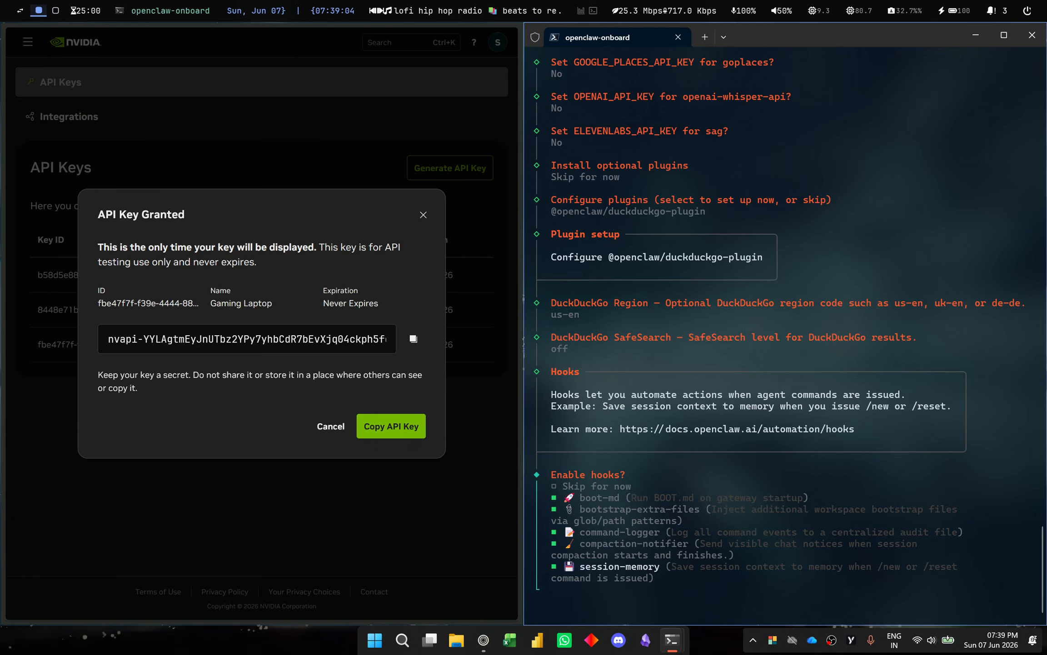
key("Return")
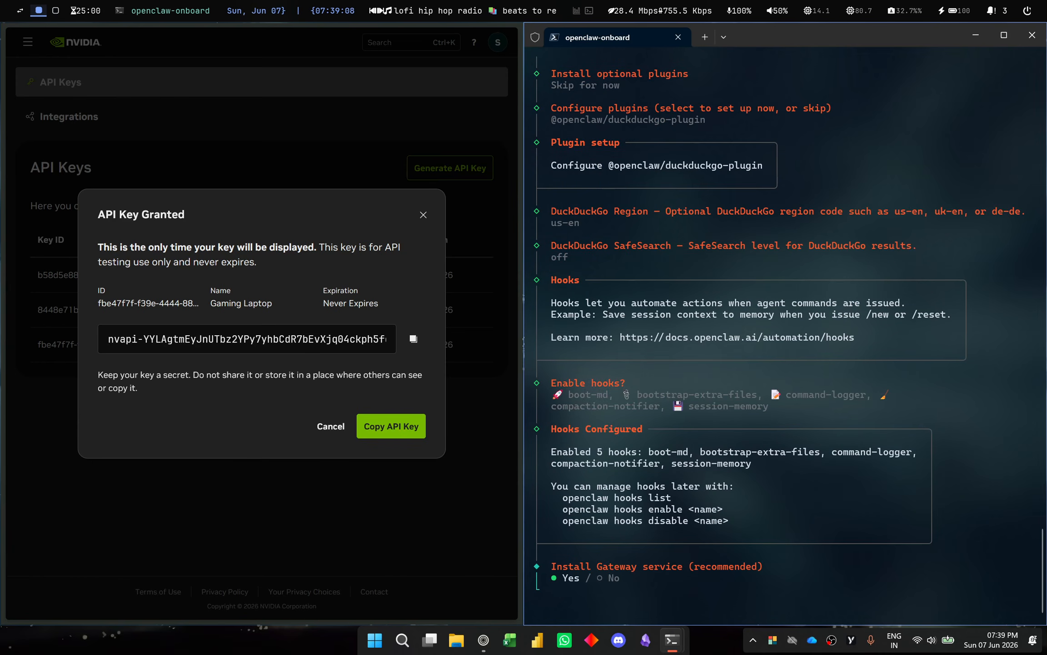
Step: Accept installing the Gateway service with the Node (recommended) runtime, and choose Restart for the already installed service
key("Return")
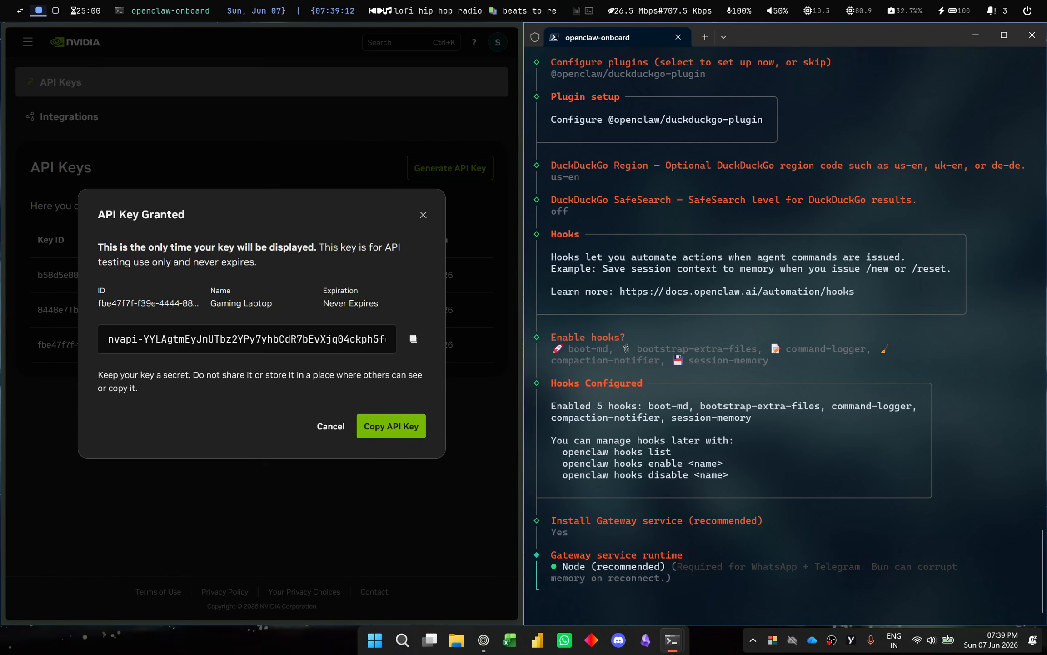
key("Return")
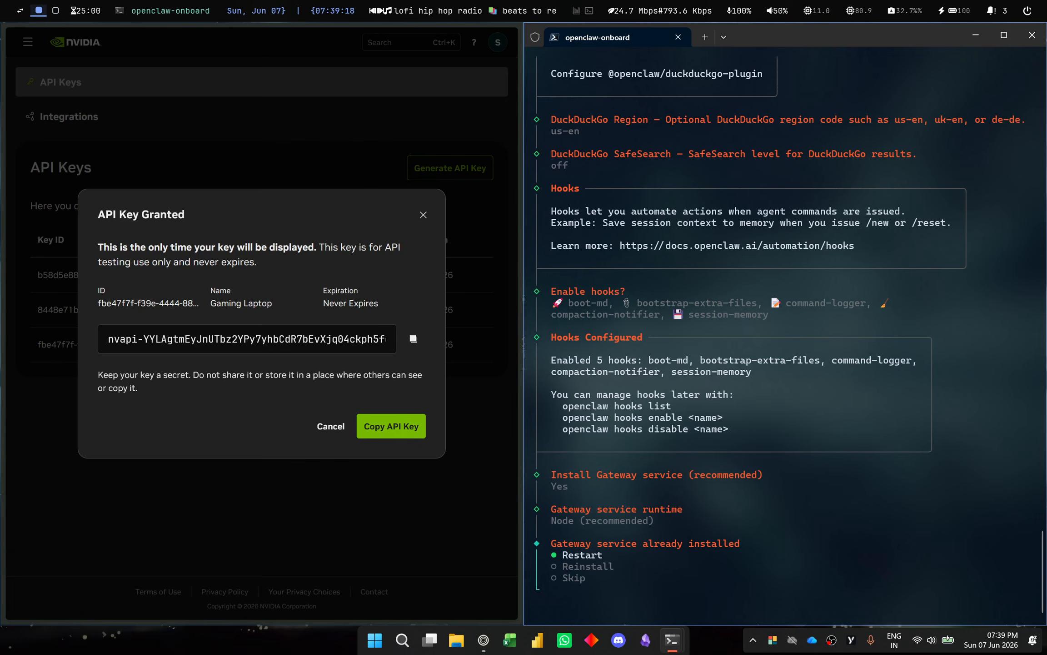
scroll(878, 138, "up", 20)
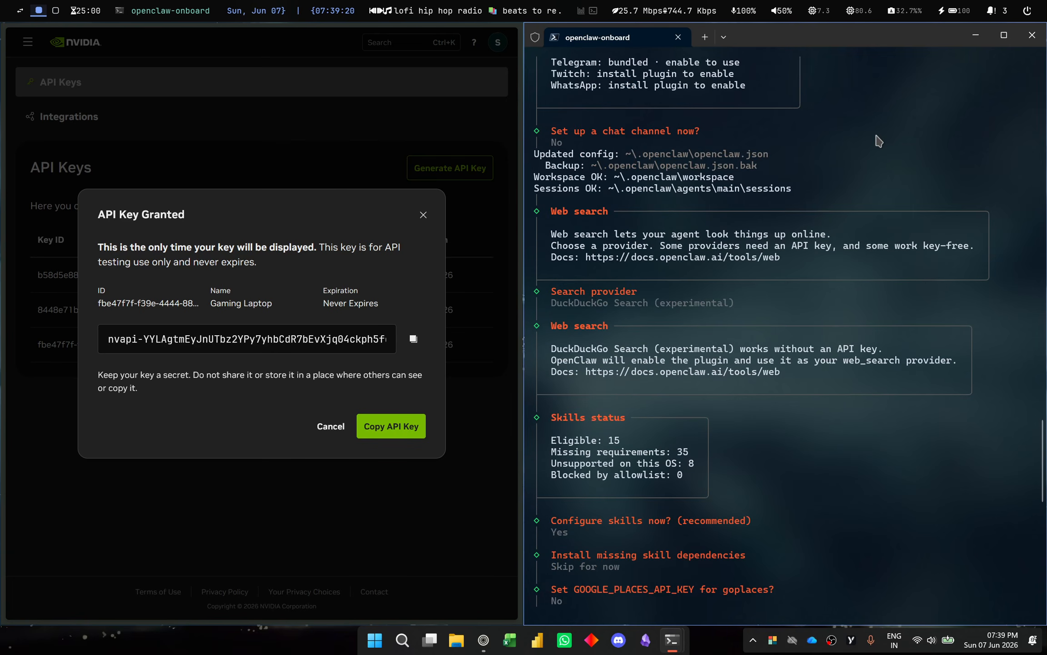
scroll(878, 141, "up", 20)
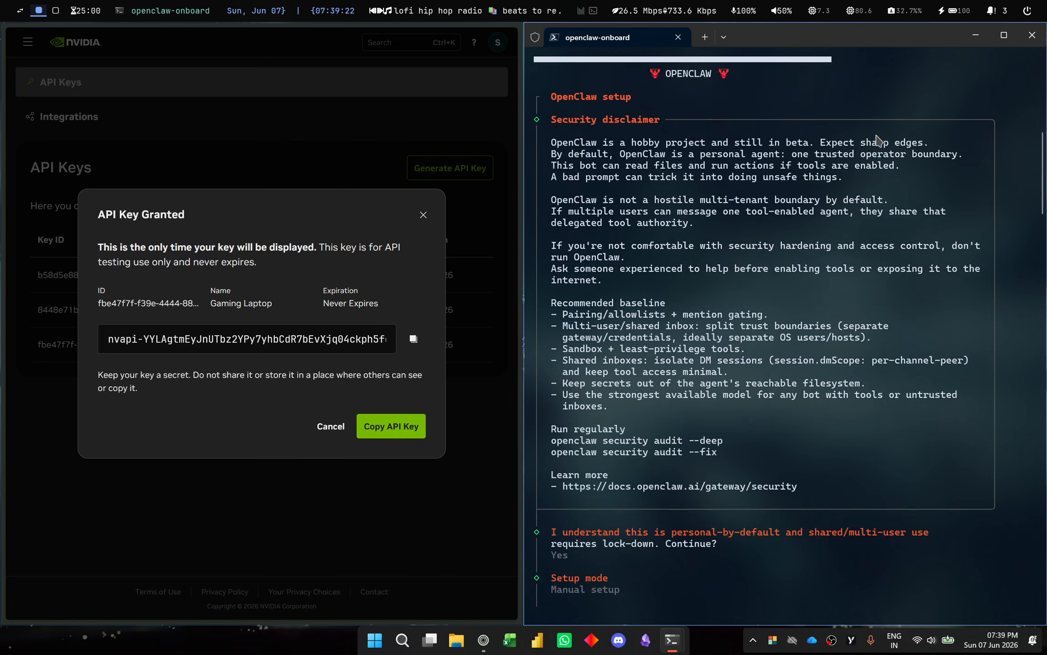
scroll(878, 141, "up", 15)
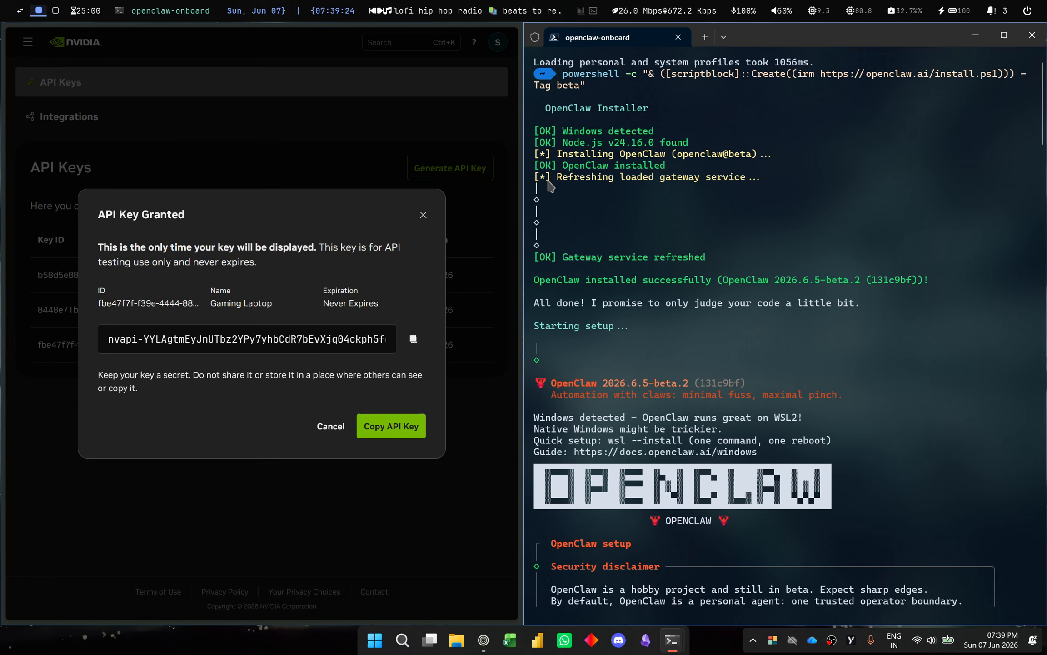
left_click_drag(549, 182, 770, 183)
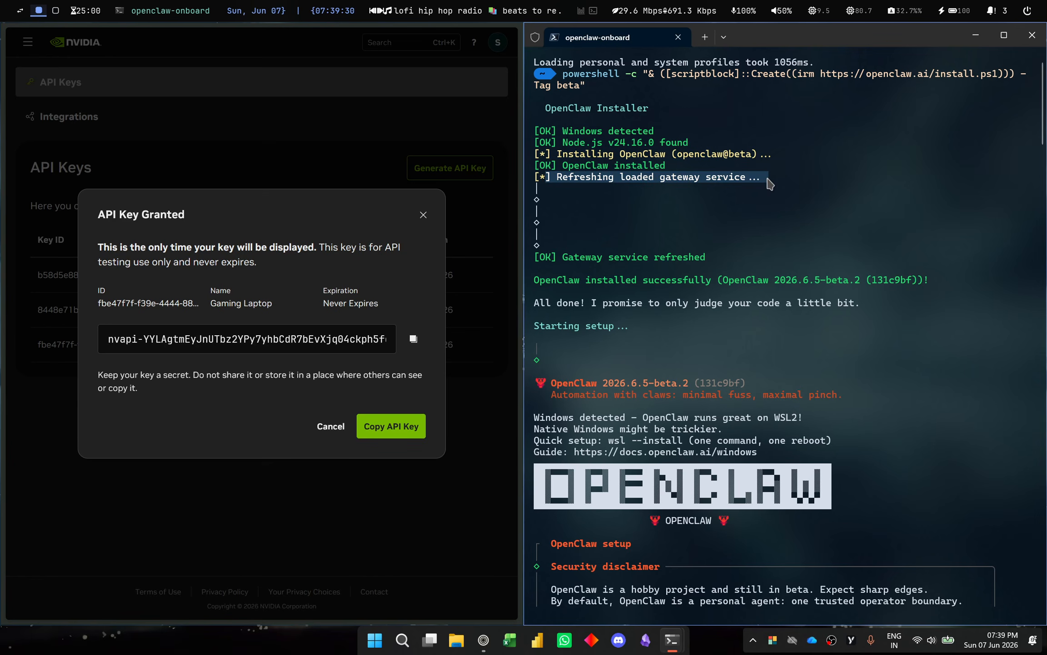
scroll(770, 184, "down", 20)
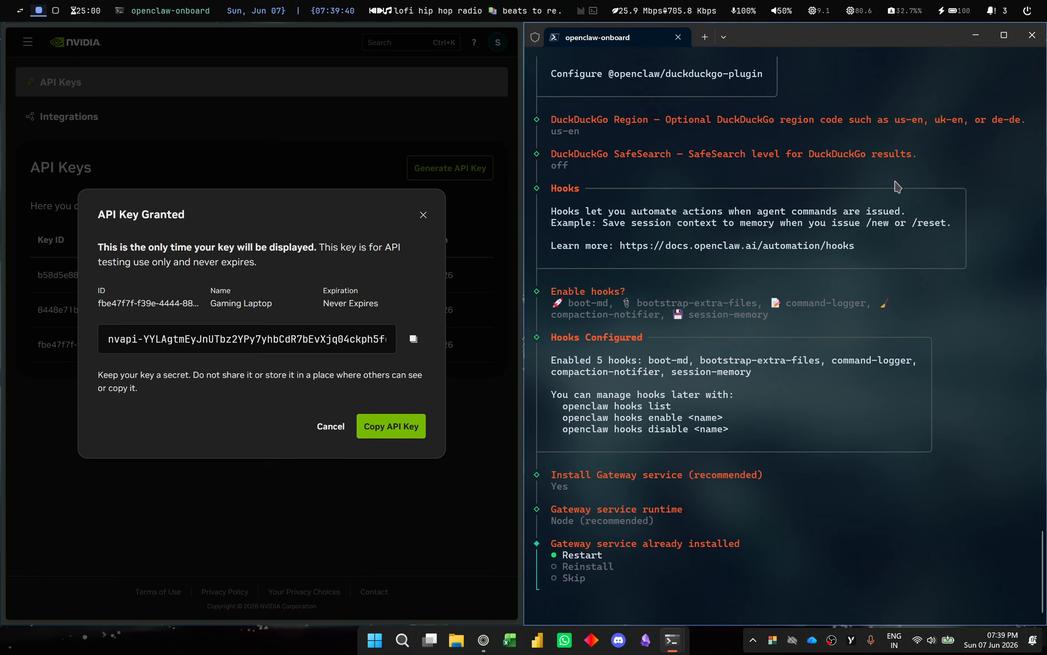
key("Return")
Step: Switch to Zen Browser and open ChatGPT in a new tab, clearing away the gateway's cmd.exe terminal window
mouse_move(9, 144)
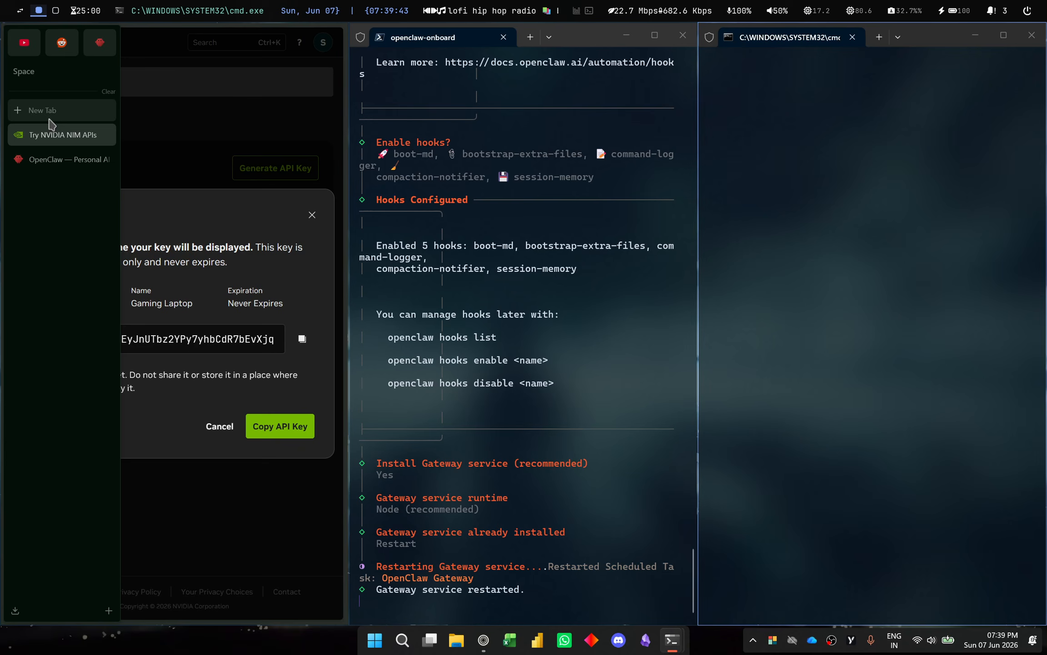
left_click(50, 119)
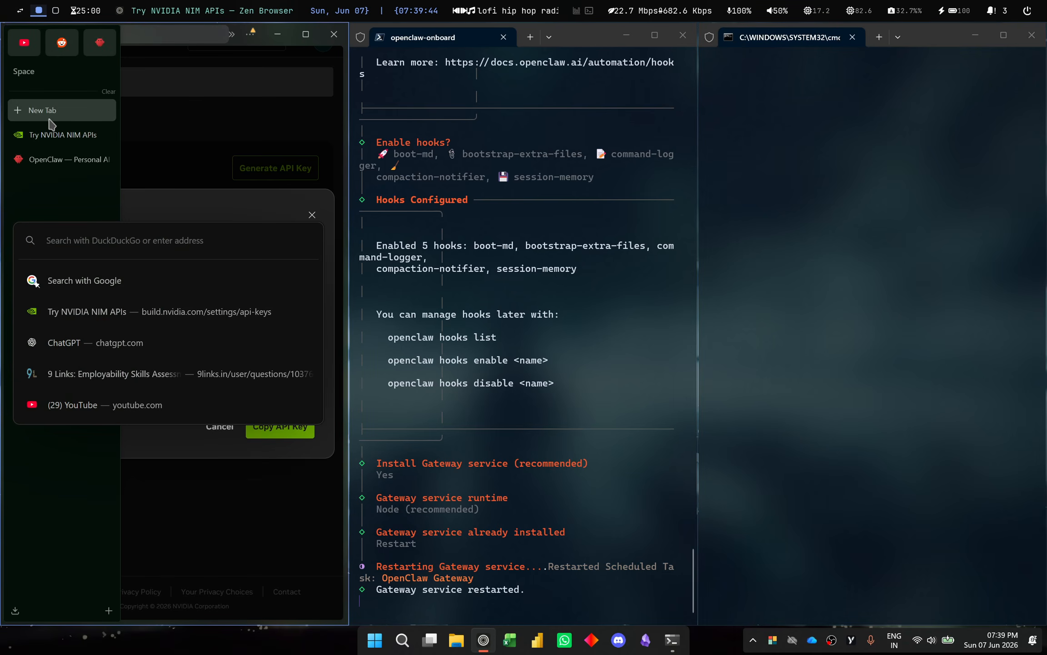
left_click(161, 341)
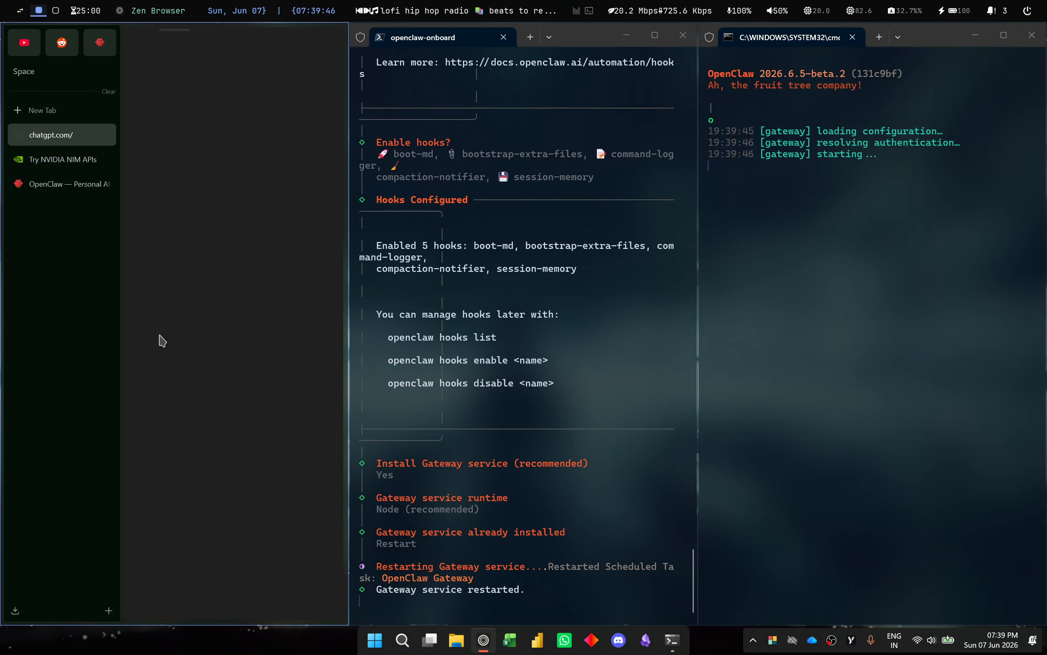
left_click(972, 45)
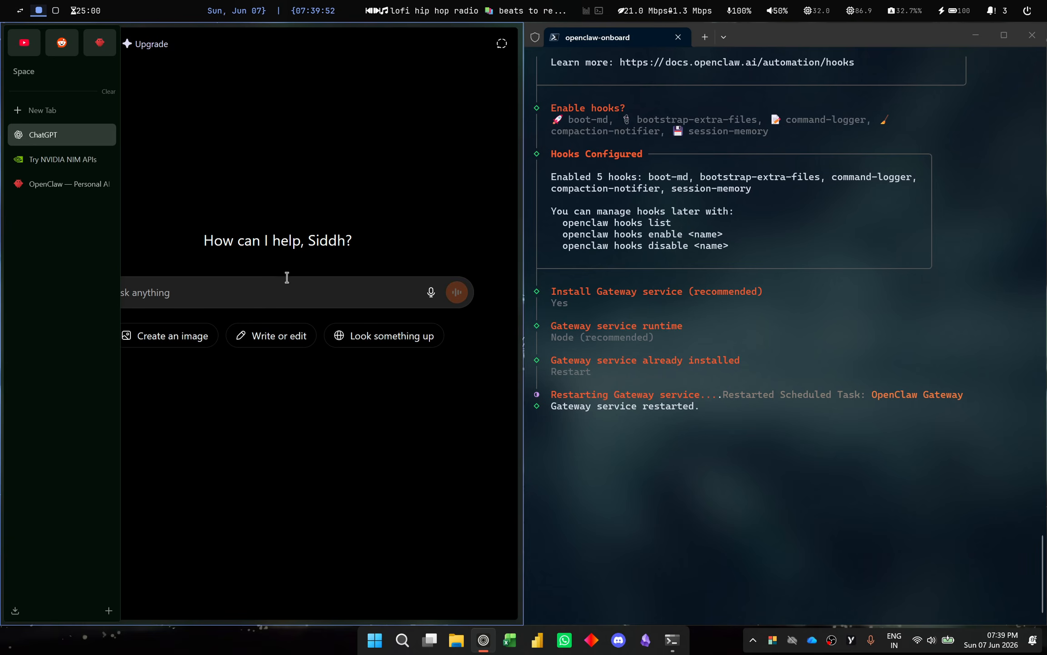
key("ctrl+s")
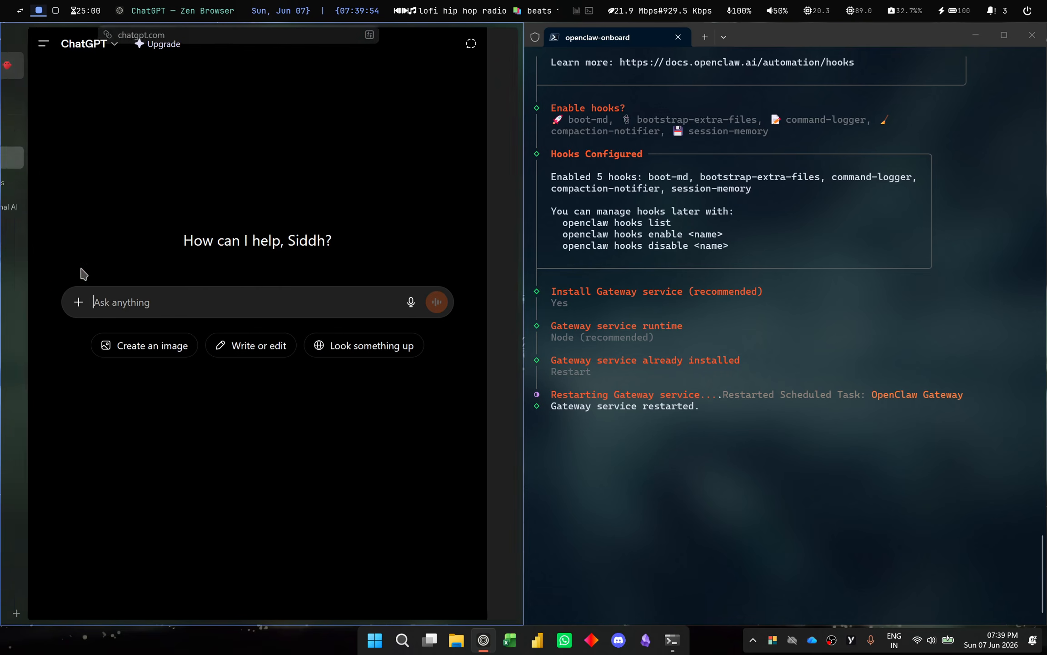
left_click(178, 296)
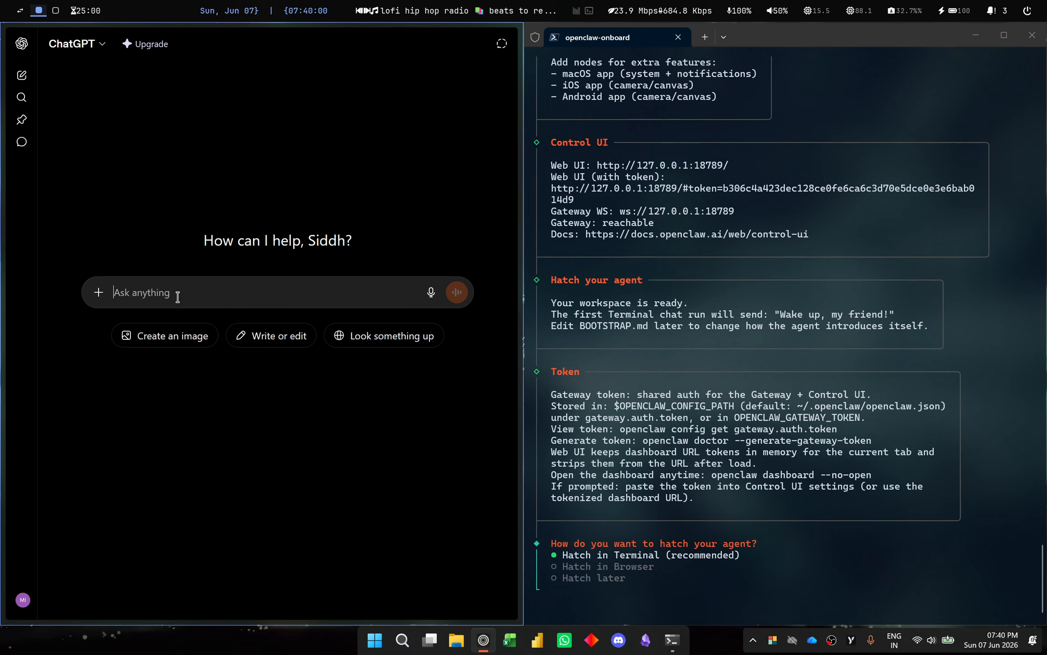
left_click(650, 475)
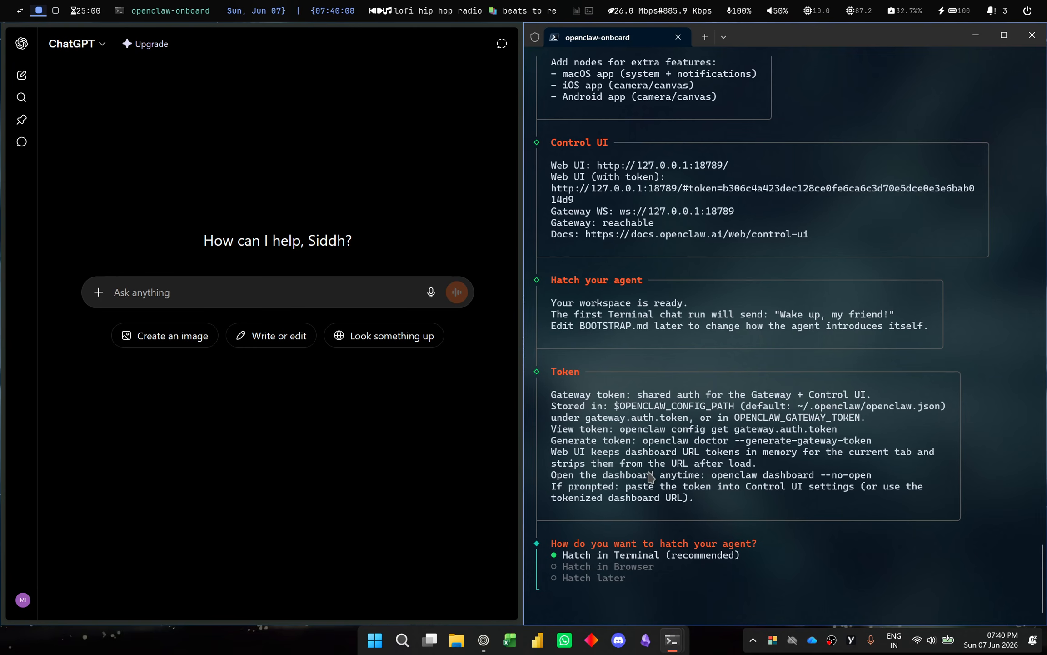
Step: Write the ChatGPT prompt "hey, can you tell me about who am i?" and copy its text without sending it
left_click(242, 287)
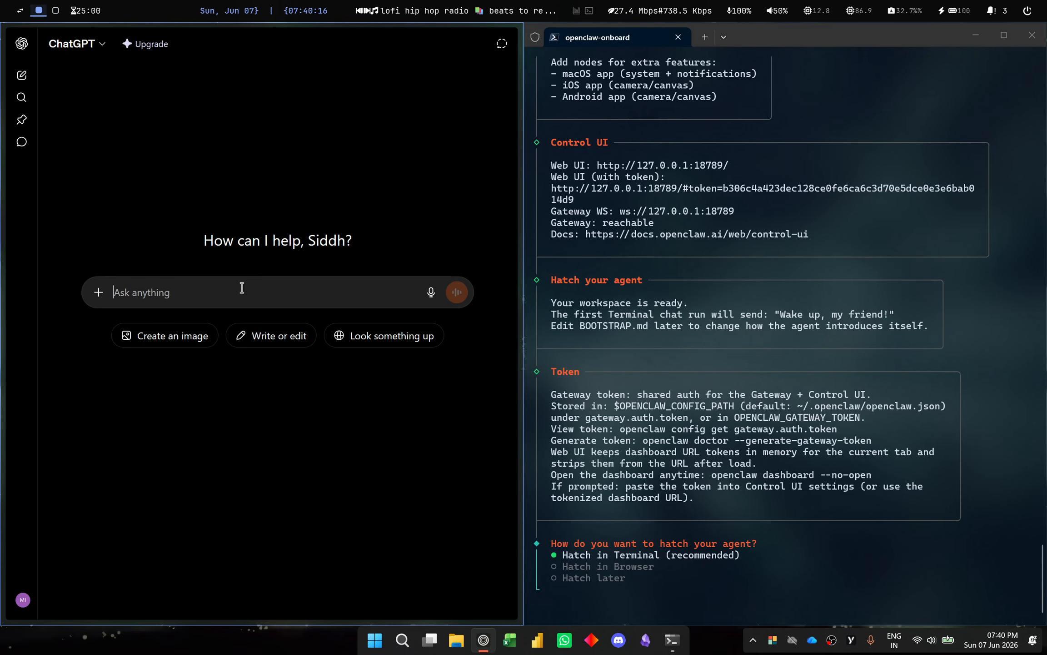
type("h")
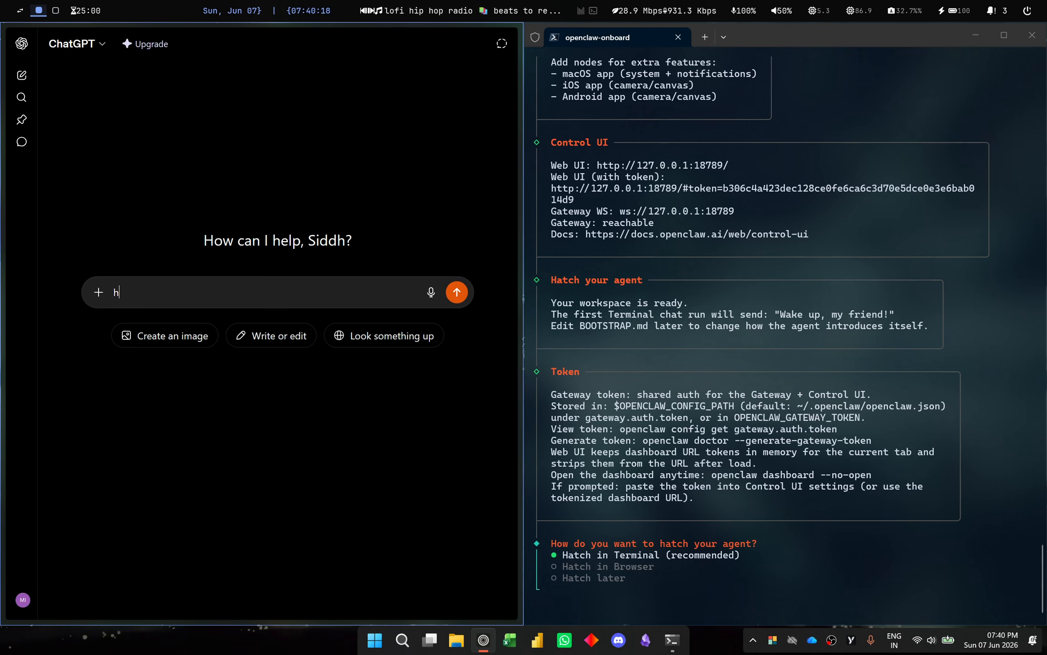
type("ey, can you tell")
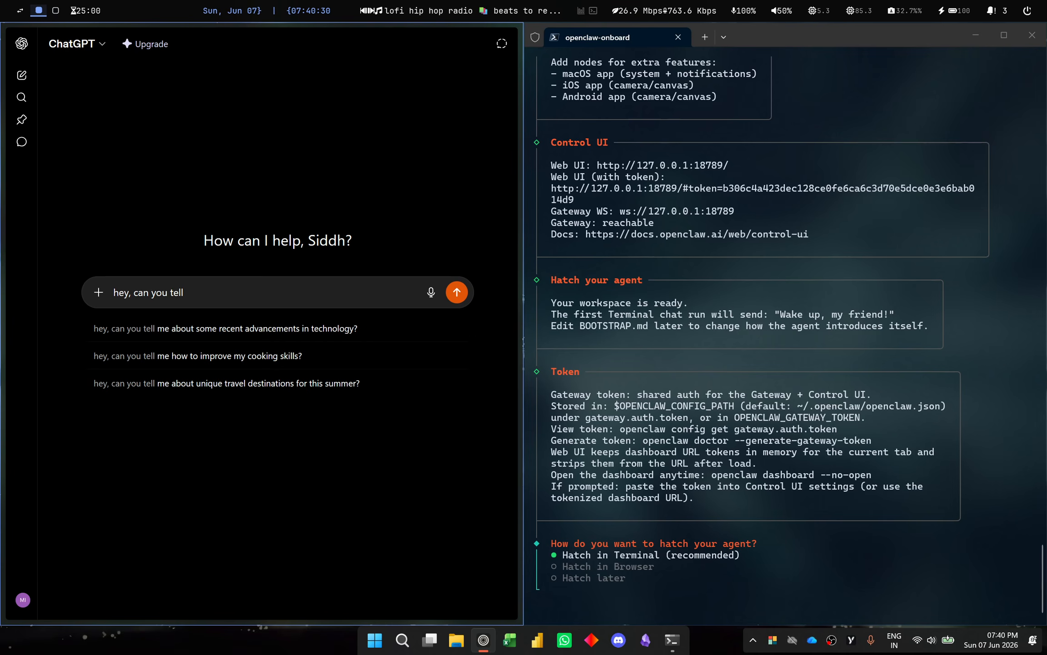
key("BackSpace")
key("BackSpace")
key("BackSpace")
key("BackSpace")
type("tell me about ")
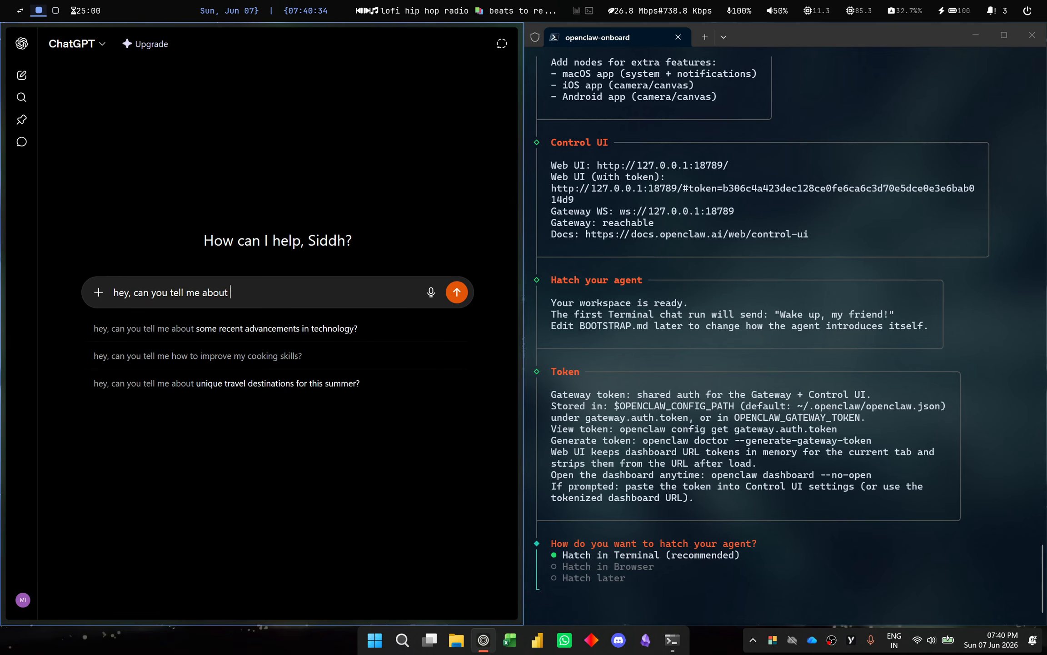
type("who a")
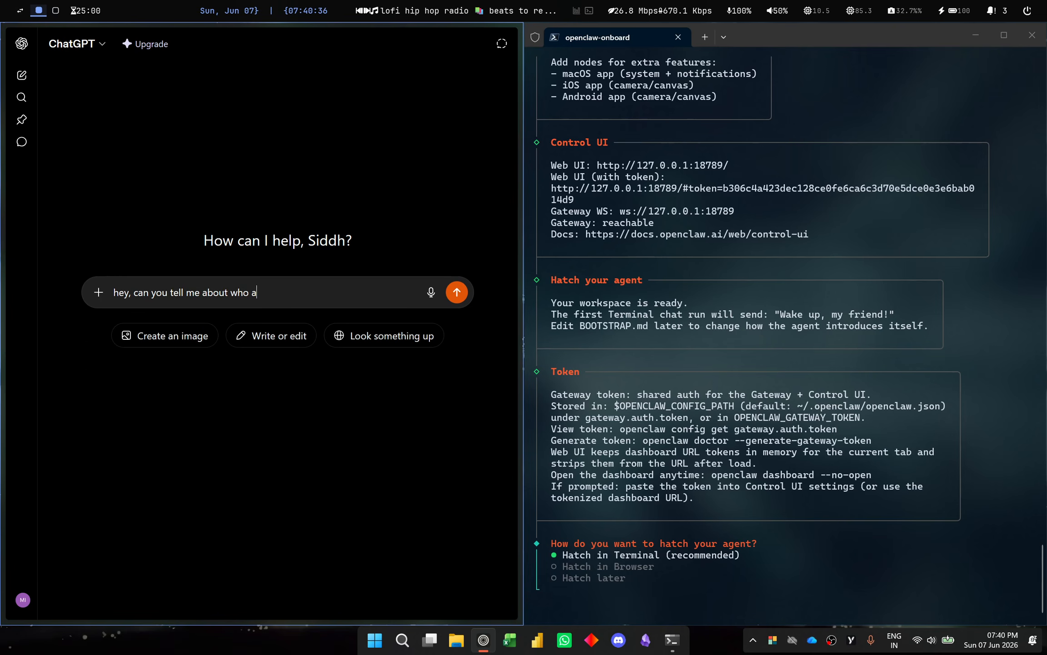
type("m i?")
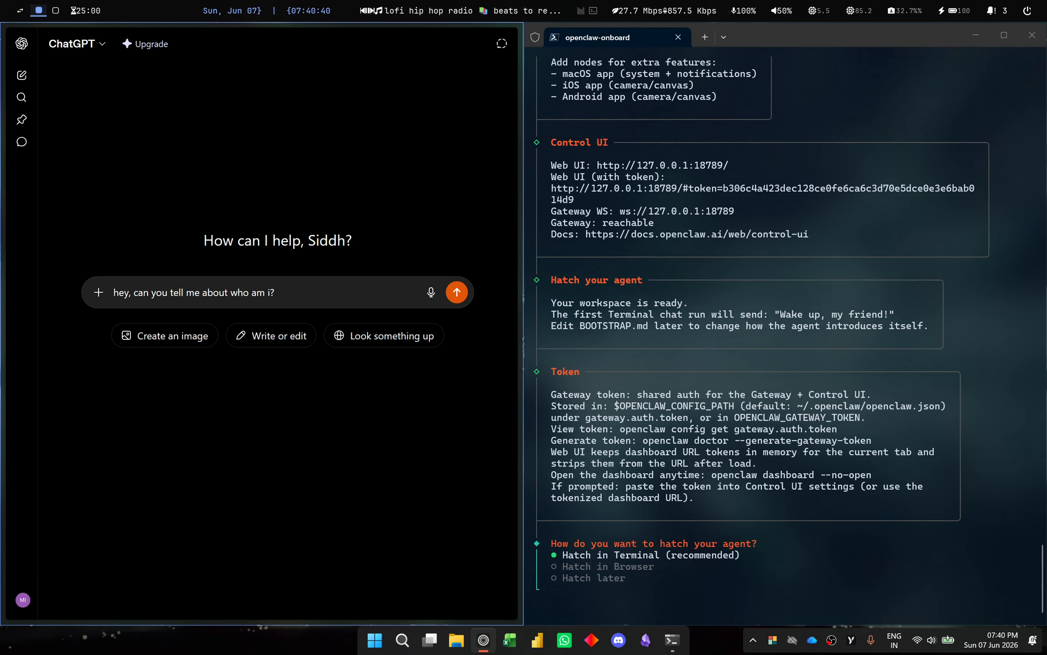
key("ctrl+a")
key("ctrl+c")
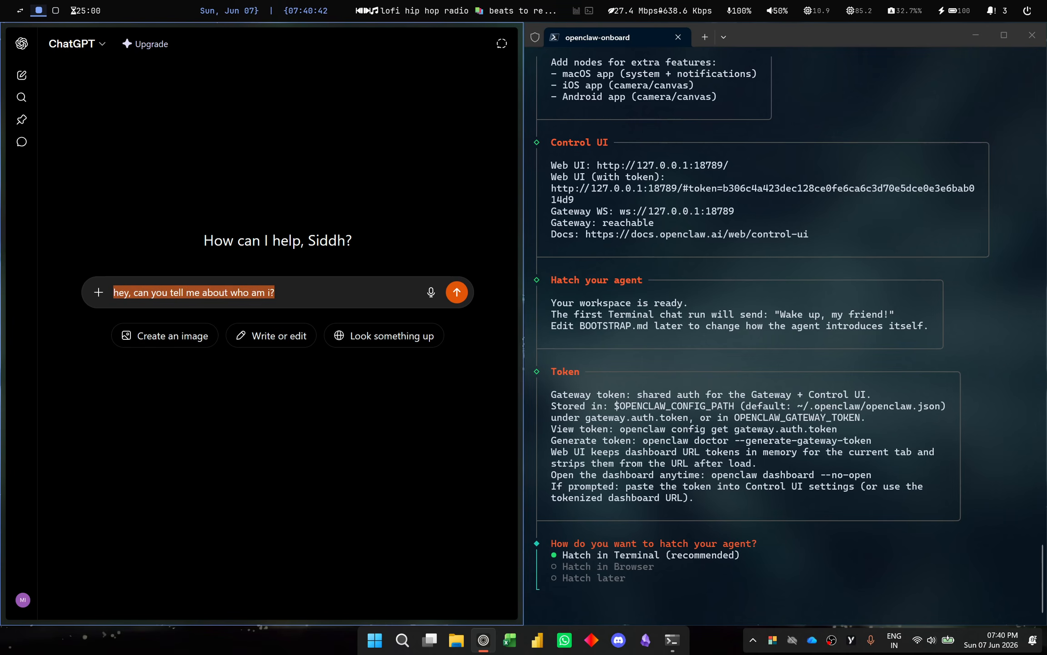
Step: Open Google in a new tab and search for "translate english to hindi"
key("ctrl+t")
type("google.com/")
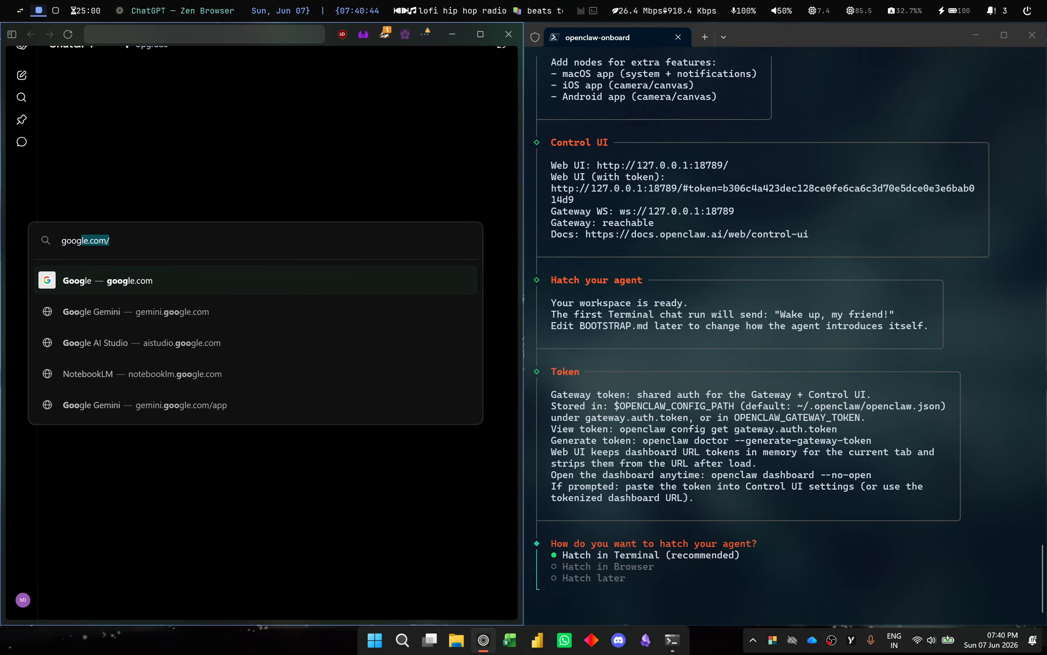
key("Return")
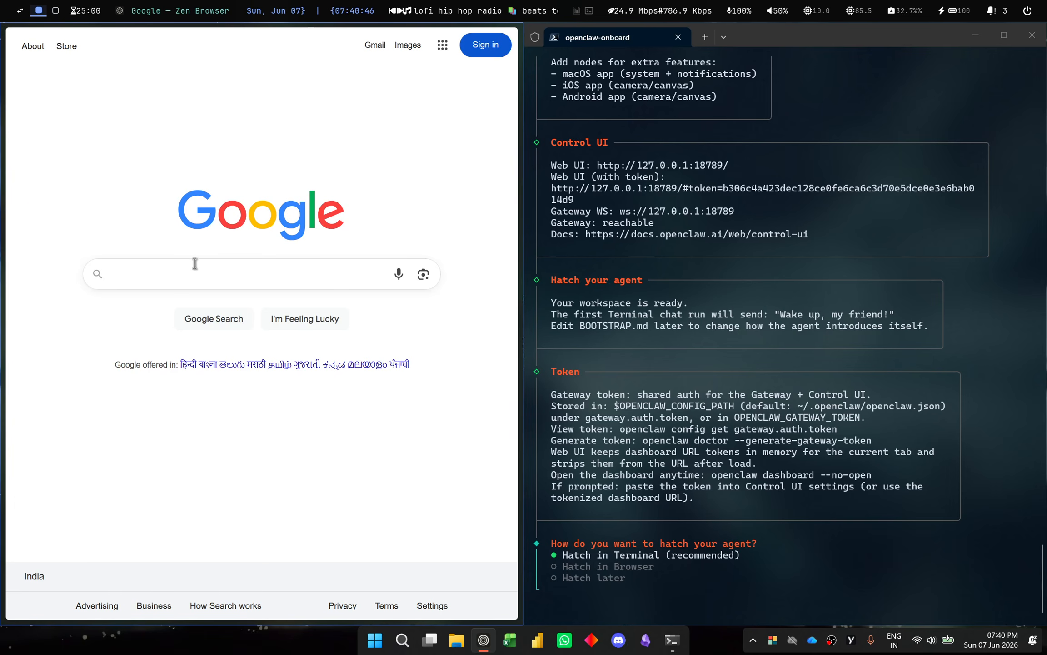
left_click(193, 265)
type("trans")
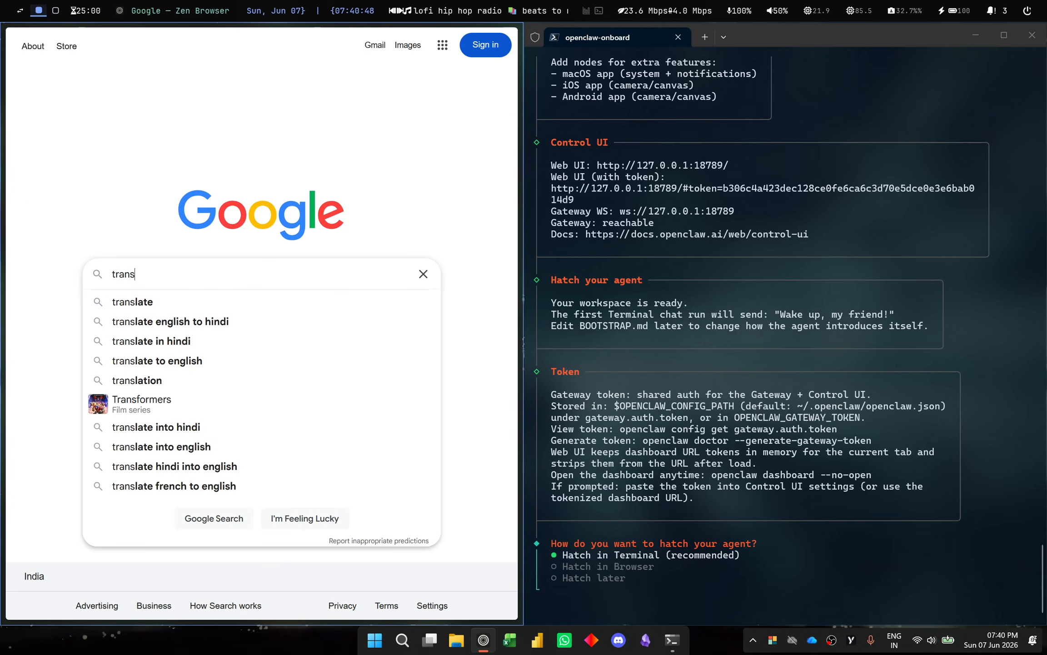
key("Down")
key("Down")
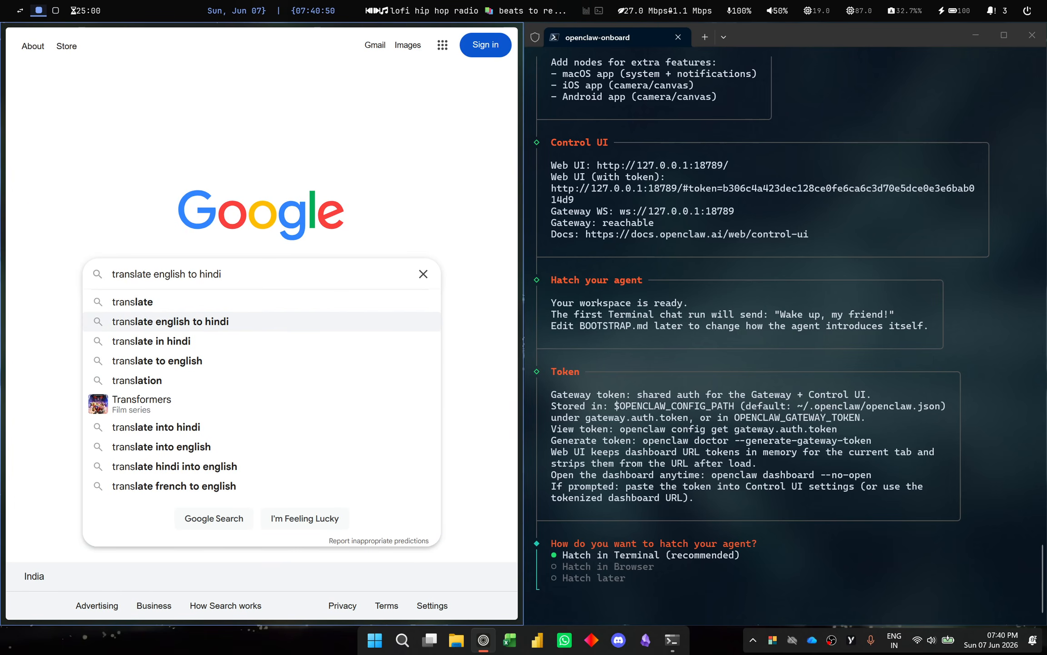
key("Return")
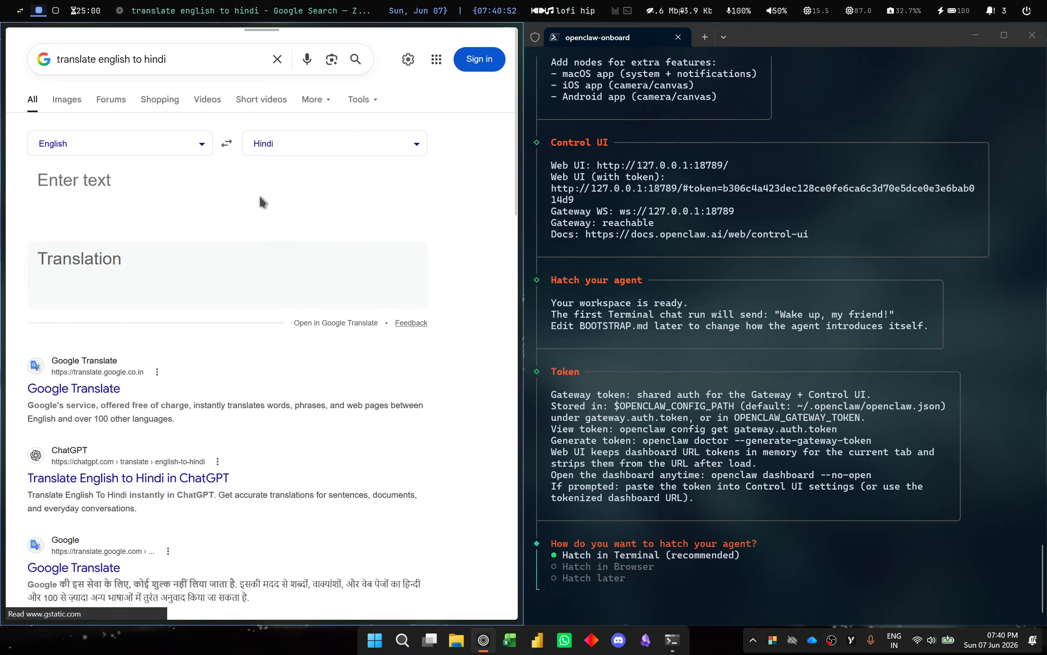
Step: Translate the copied prompt "hey, can you tell me about who am i?" from English to Hindi and dismiss the search tooltip
left_click(140, 183)
key("ctrl+v")
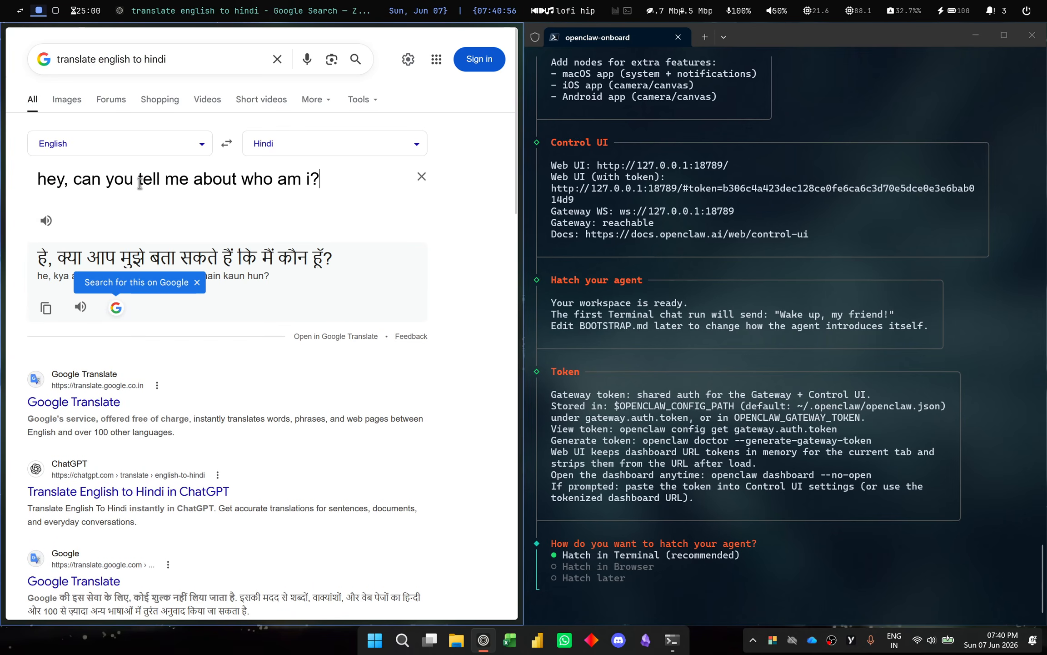
left_click(203, 282)
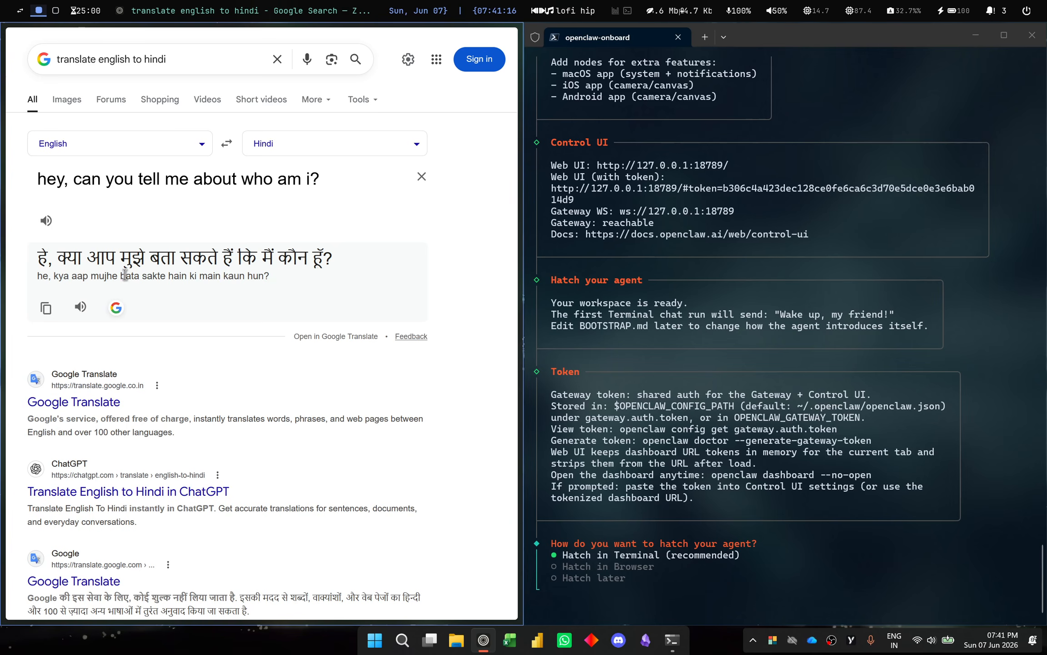
Step: Search Google in a new tab for "ai token calculator online" and open the OpenAI Platform Tokenizer result
key("ctrl+t")
type("google.com/")
key("Return")
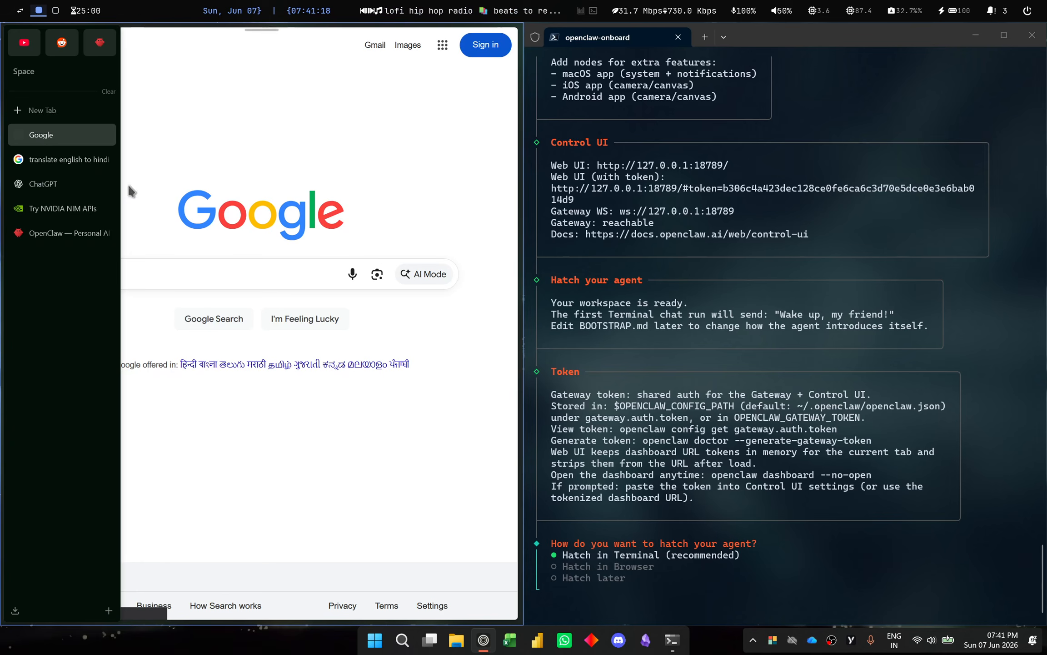
left_click(181, 272)
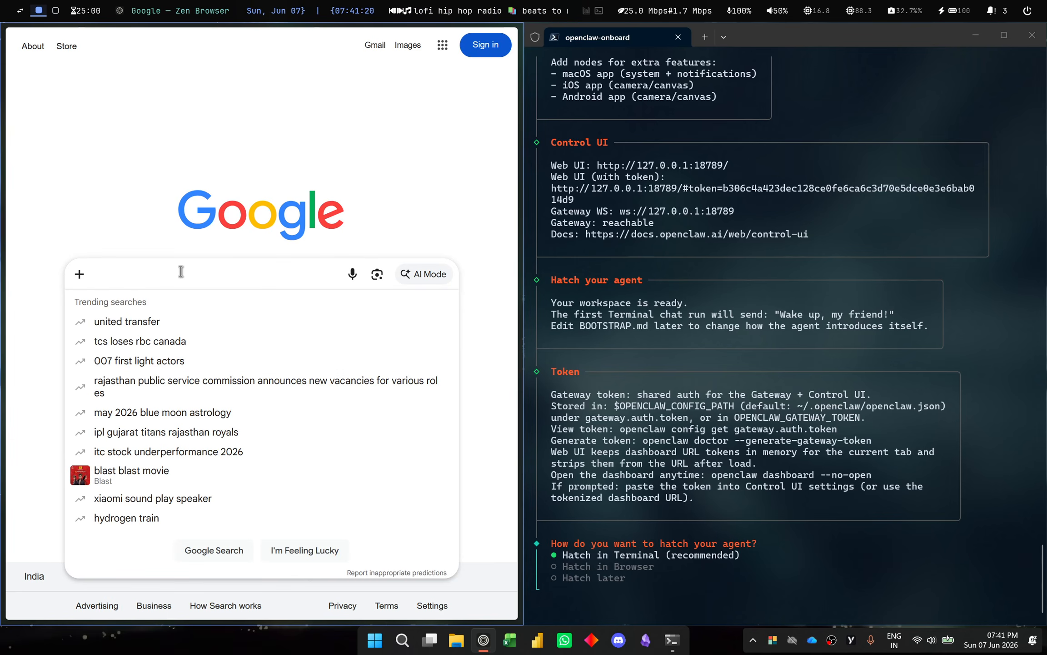
type("token")
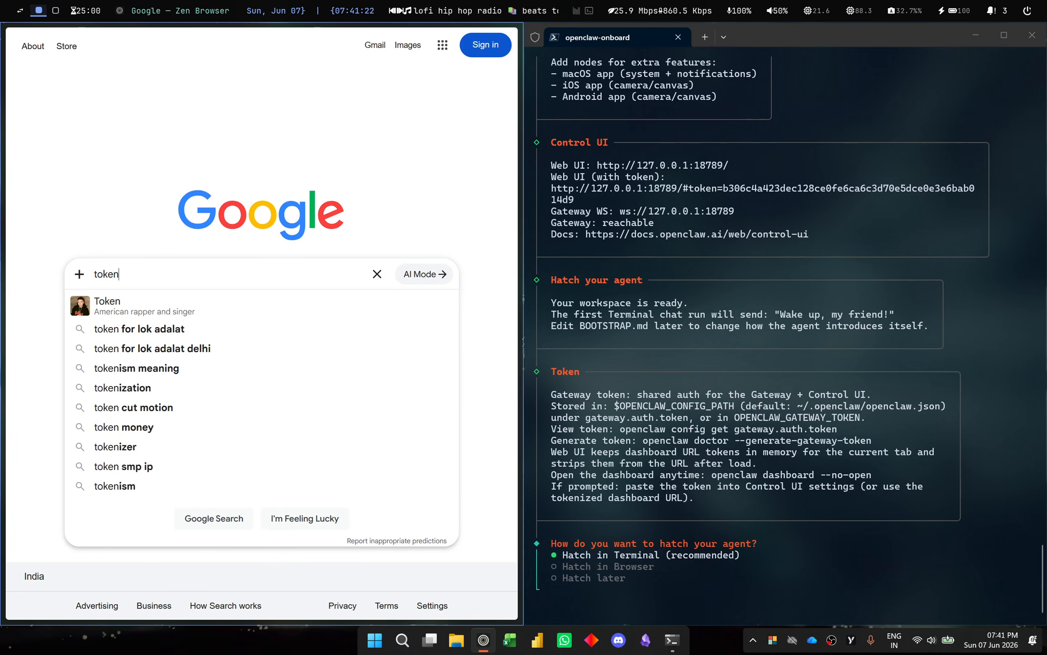
key("BackSpace")
key("BackSpace")
key("BackSpace")
key("BackSpace")
key("BackSpace")
type("ai to")
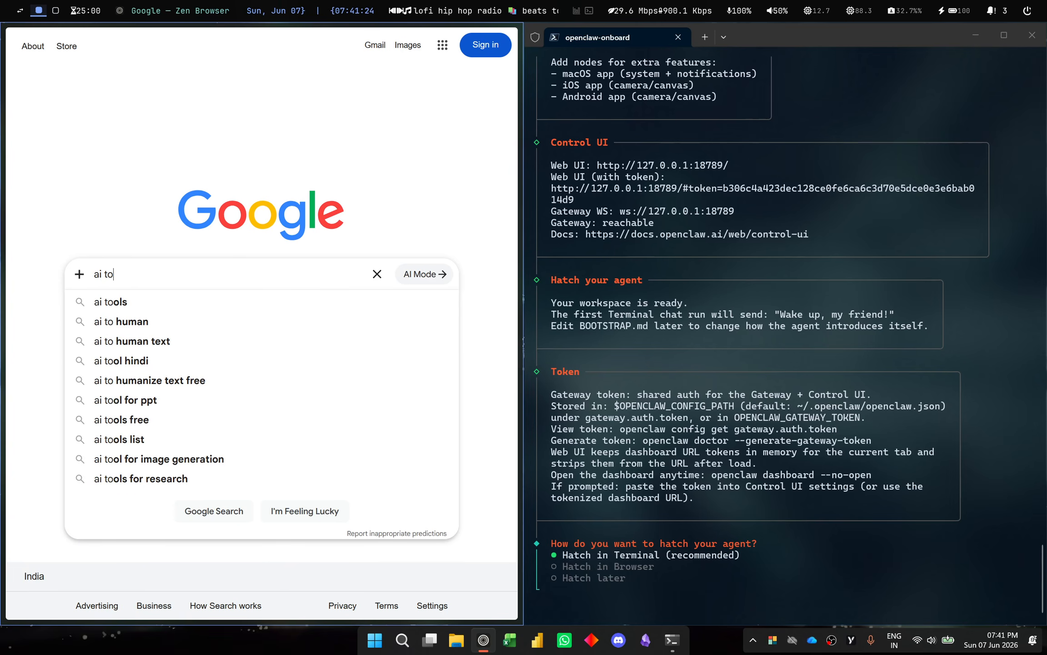
type("ken cal")
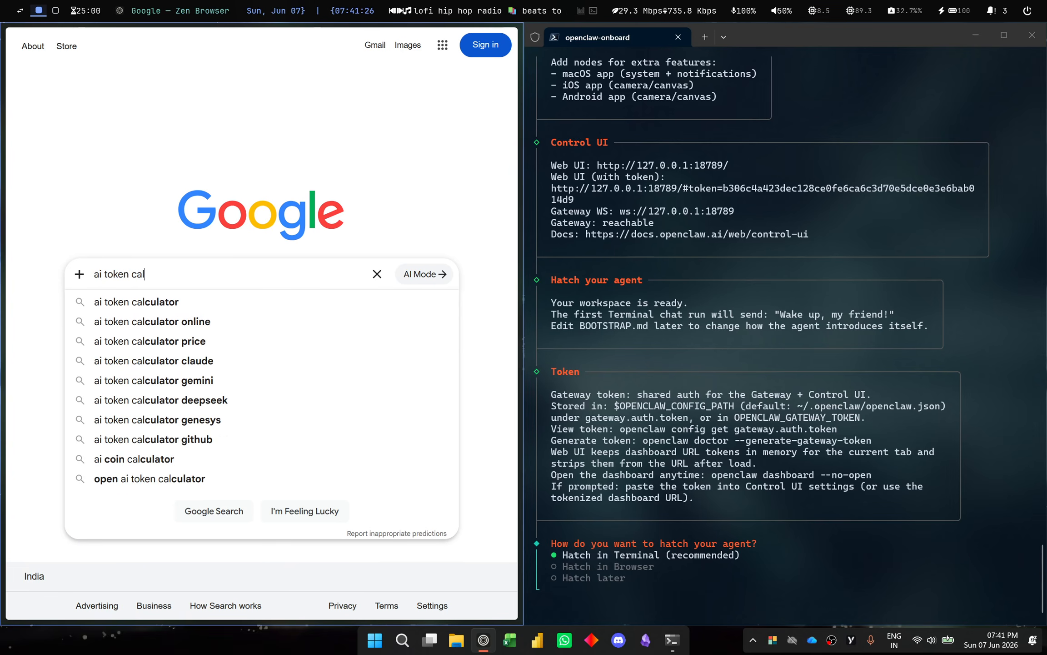
key("Down")
key("Down")
key("Return")
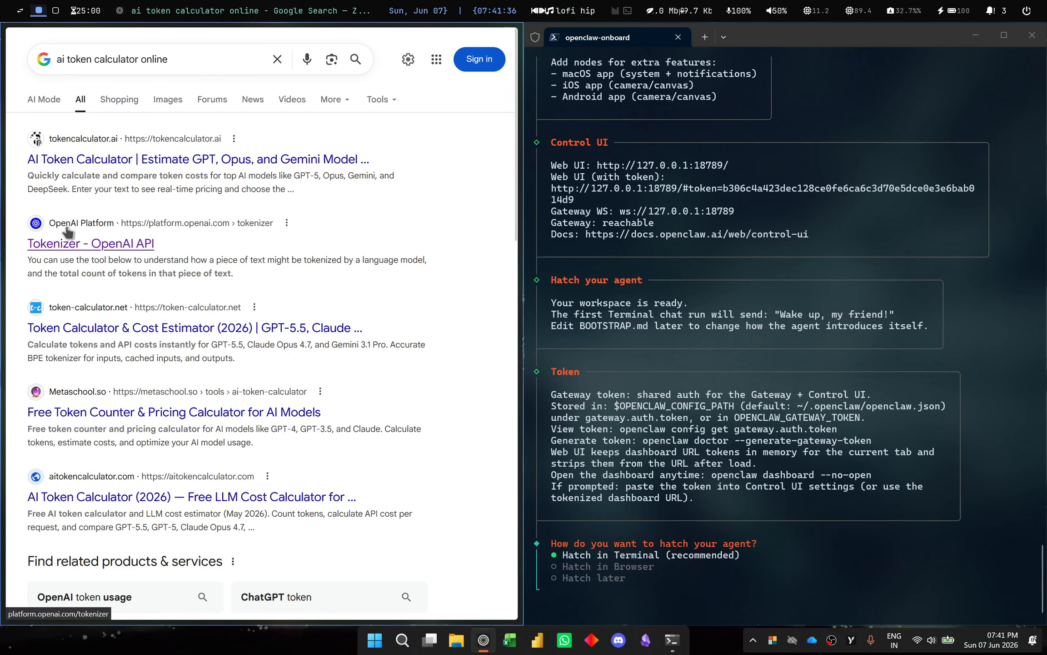
left_click(121, 245)
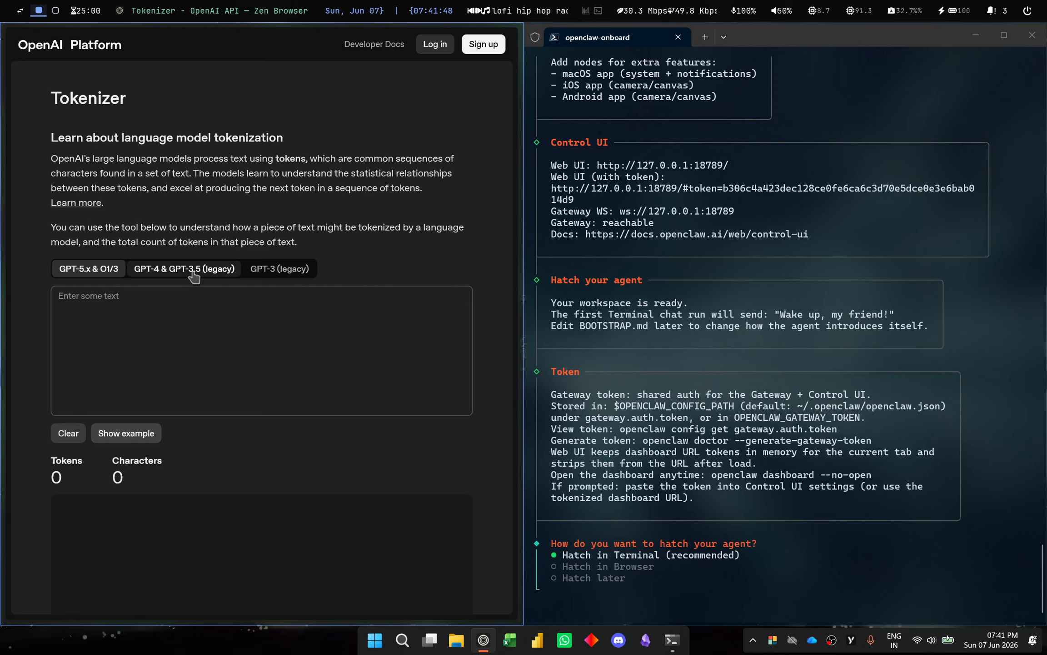
Step: Tokenize "hey, can you tell me about who am i?" in the Tokenizer using the GPT-4 & GPT-3.5 (legacy) model
left_click(194, 272)
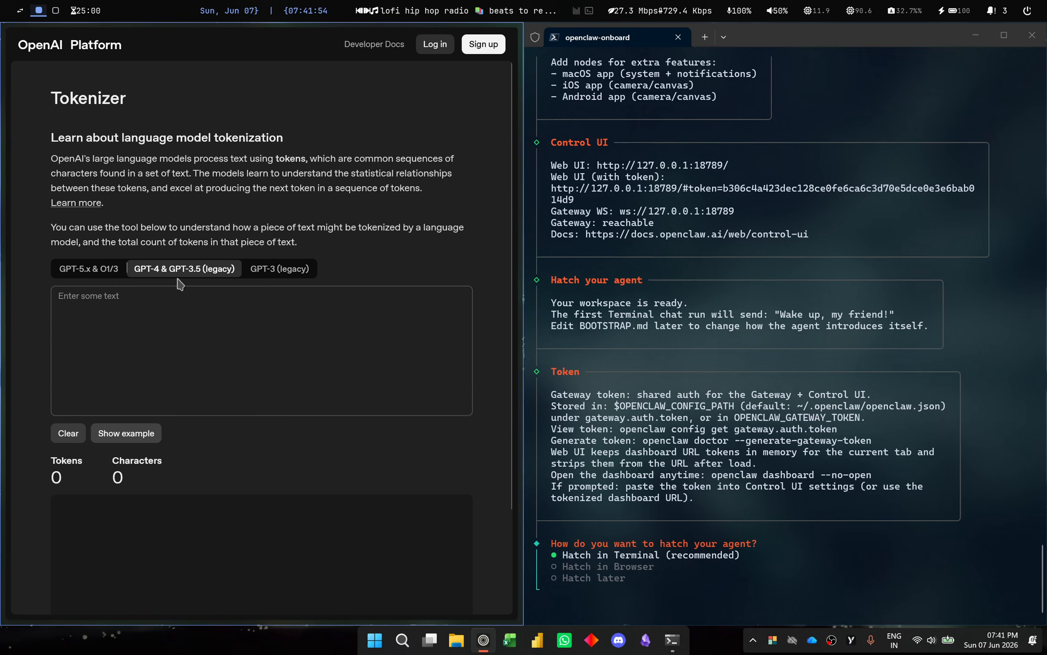
left_click(158, 310)
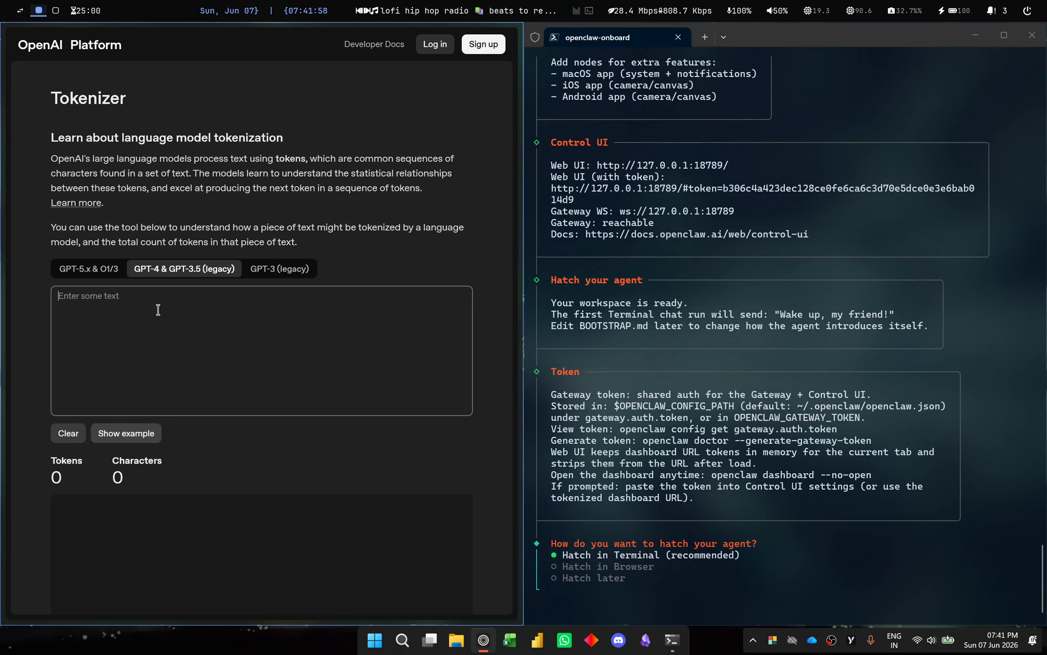
mouse_move(5, 200)
left_click(51, 205)
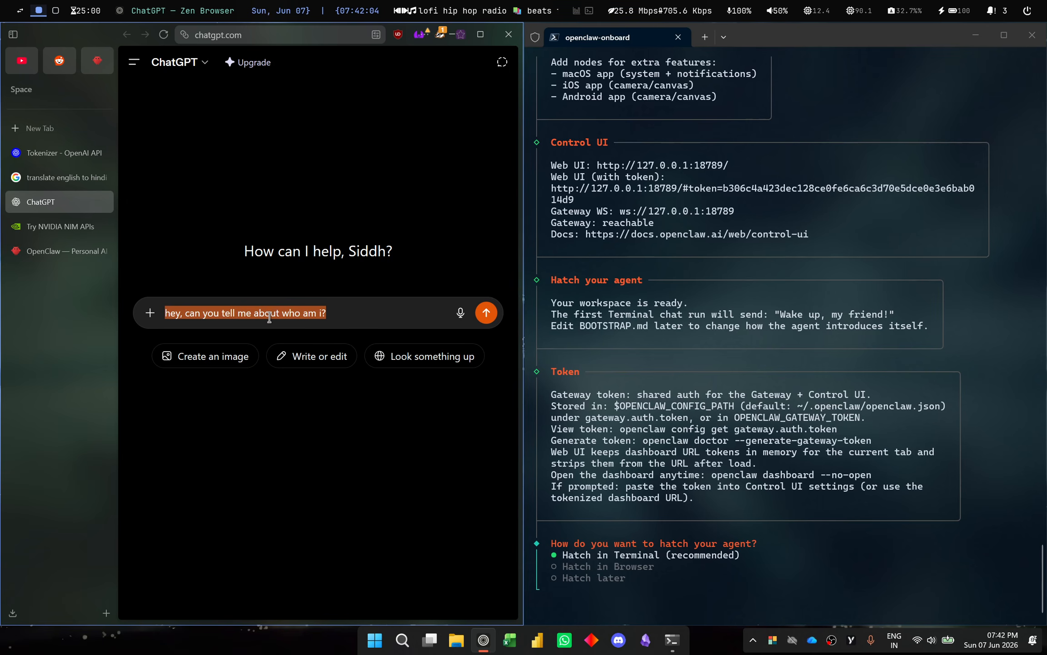
left_click(56, 152)
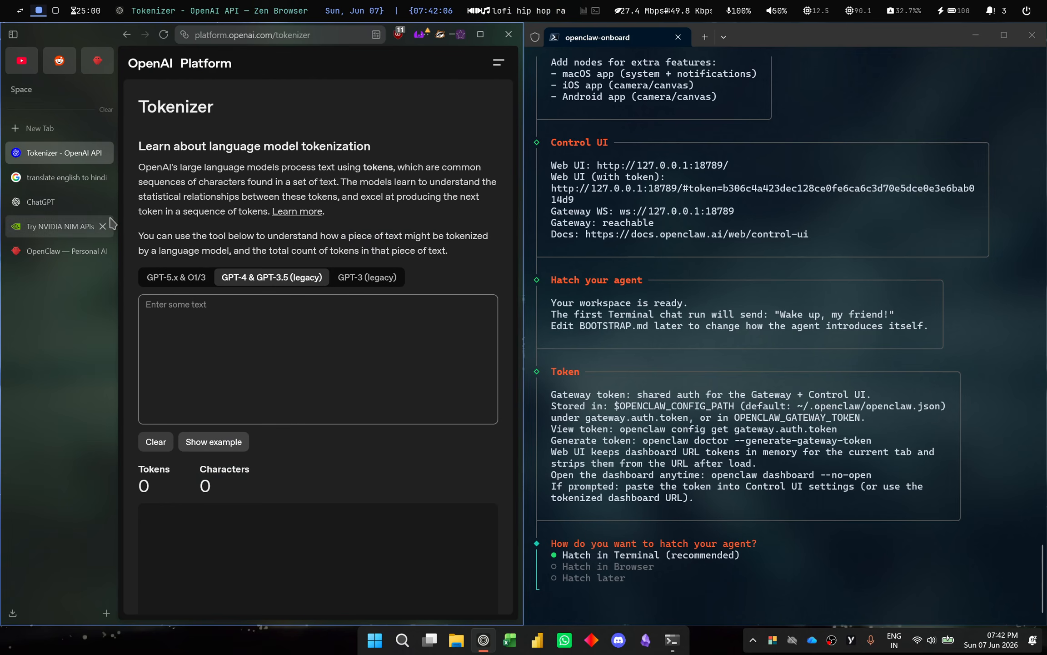
left_click(139, 328)
key("ctrl+v")
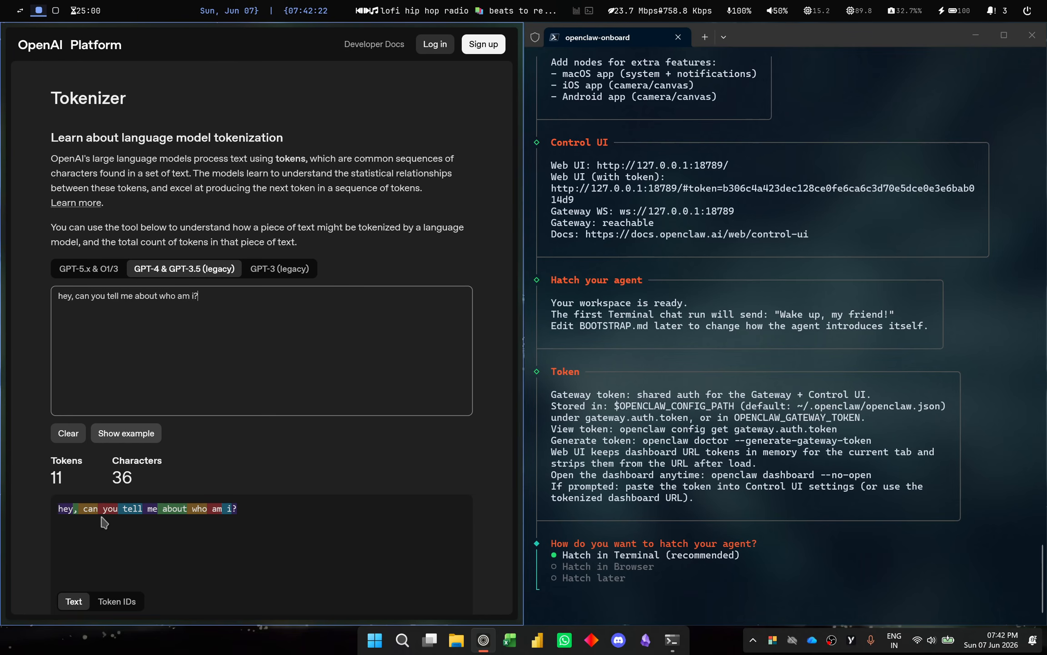
Step: Replace the Tokenizer text with the romanized Hindi translation copied from the translator, and examine how its words split into tokens
mouse_move(4, 364)
left_click(63, 163)
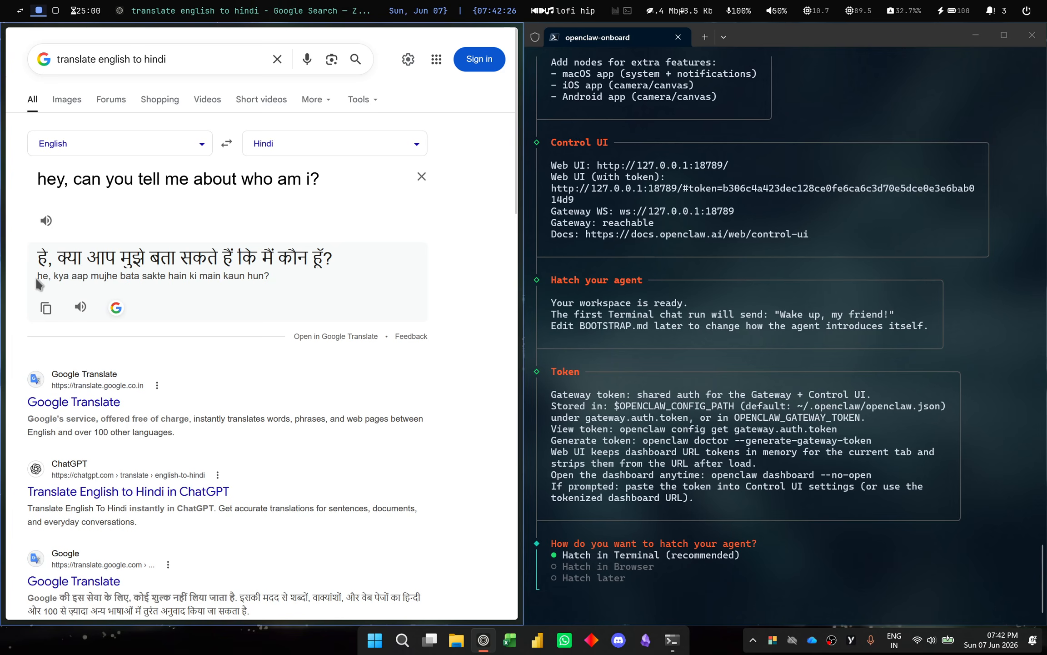
left_click_drag(37, 275, 268, 277)
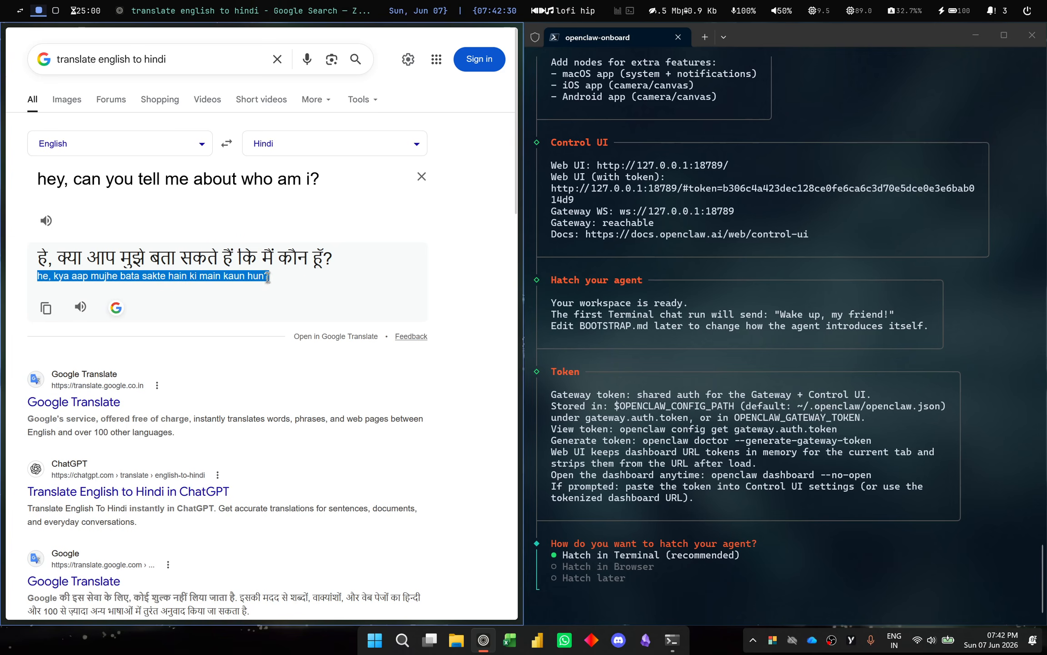
mouse_move(1, 197)
left_click(58, 135)
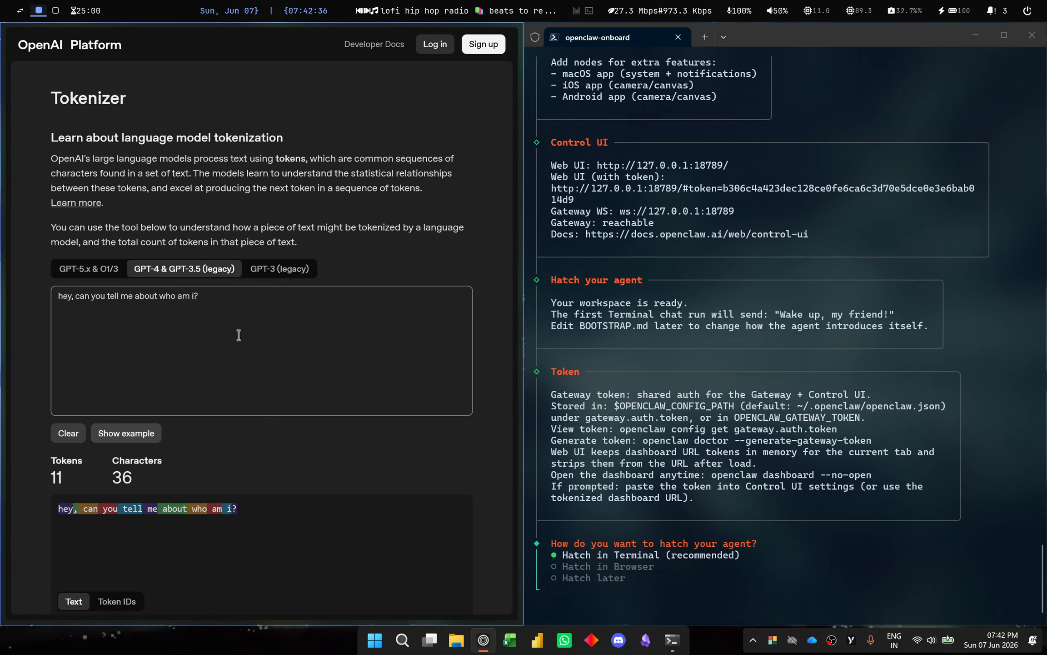
key("ctrl+a")
key("ctrl+v")
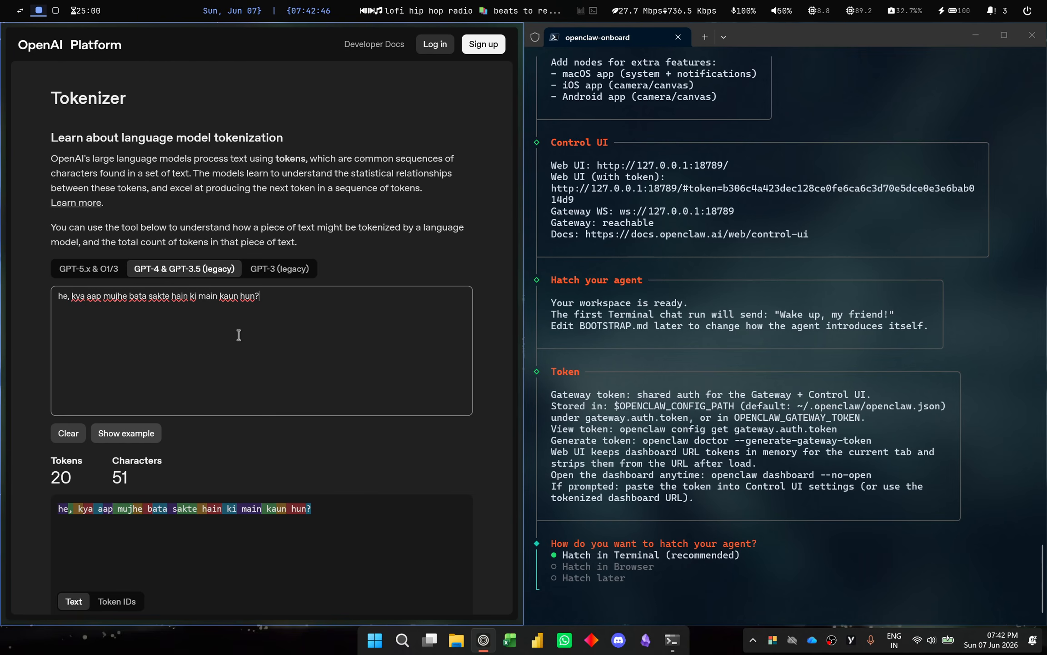
scroll(238, 335, "up", 5, "ctrl")
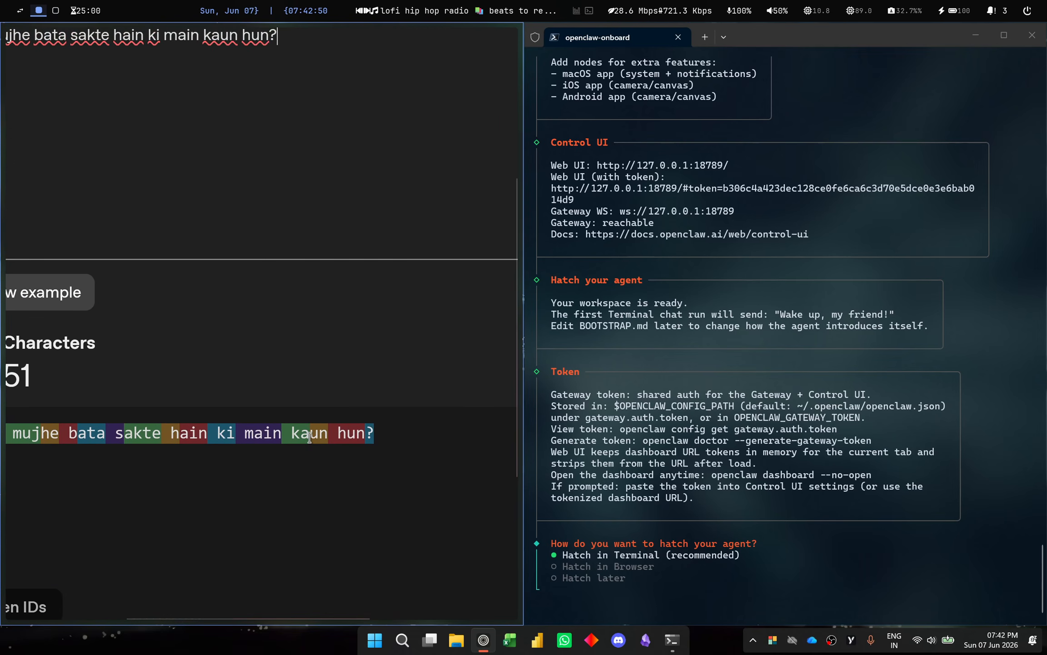
left_click(310, 436)
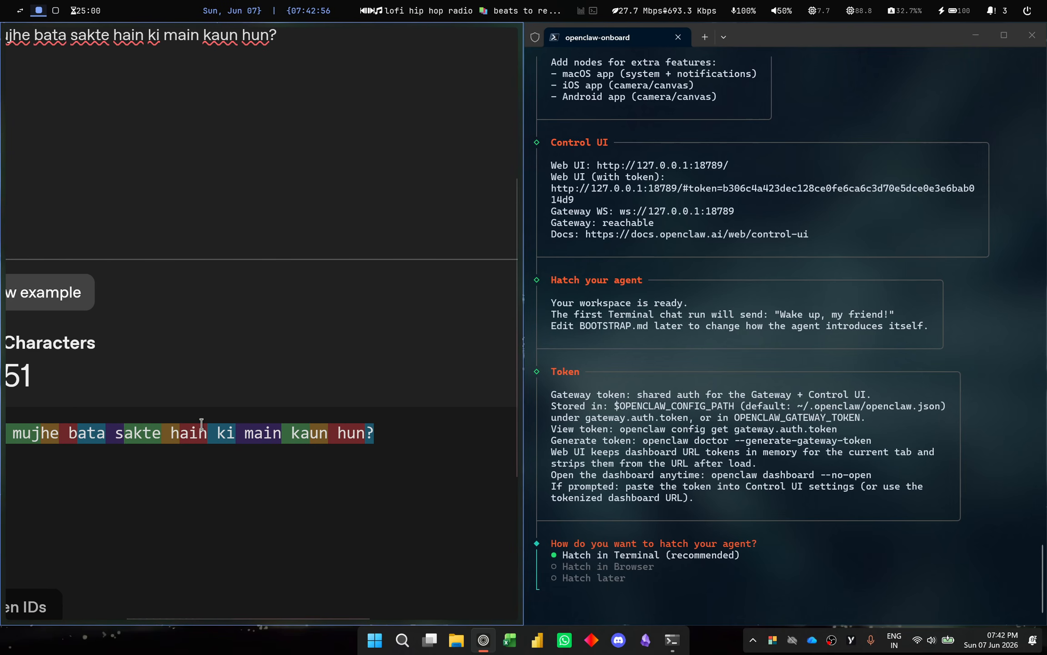
scroll(201, 422, "down", 5)
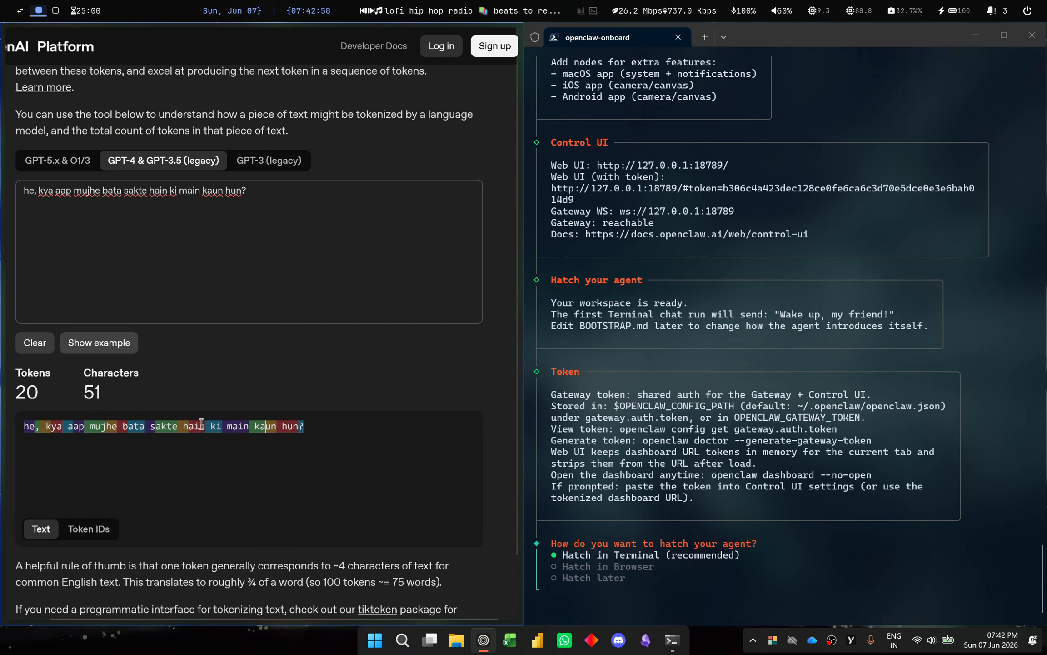
scroll(201, 422, "down", 1)
Step: Copy the Devanagari Hindi translation from the translator and tokenize it in place of the romanized text
mouse_move(3, 184)
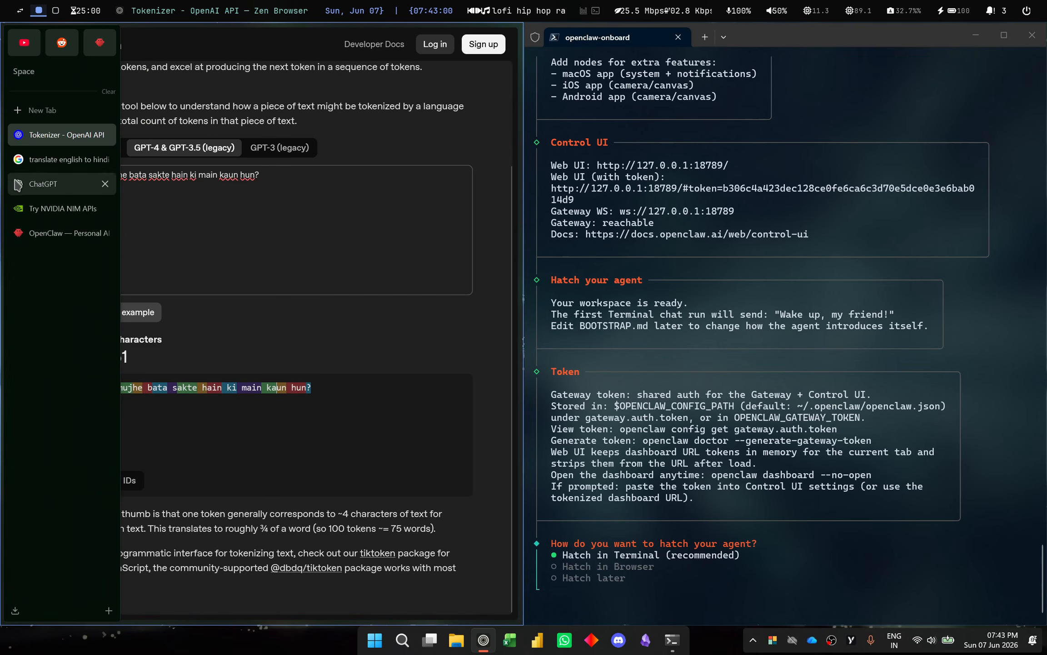
left_click(50, 164)
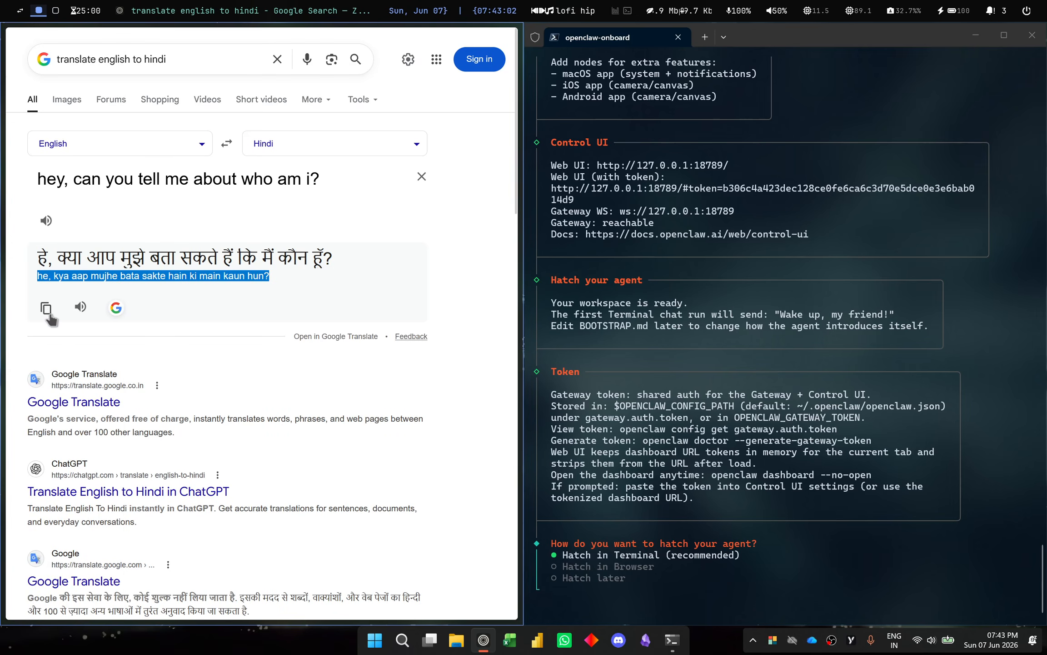
left_click(49, 314)
mouse_move(3, 195)
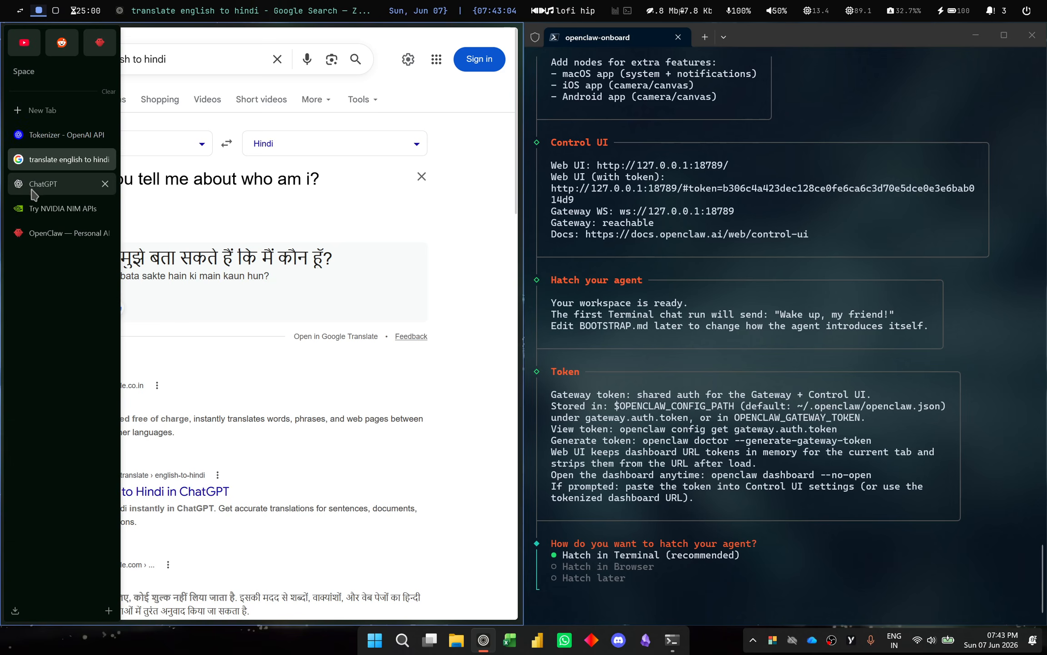
left_click(52, 136)
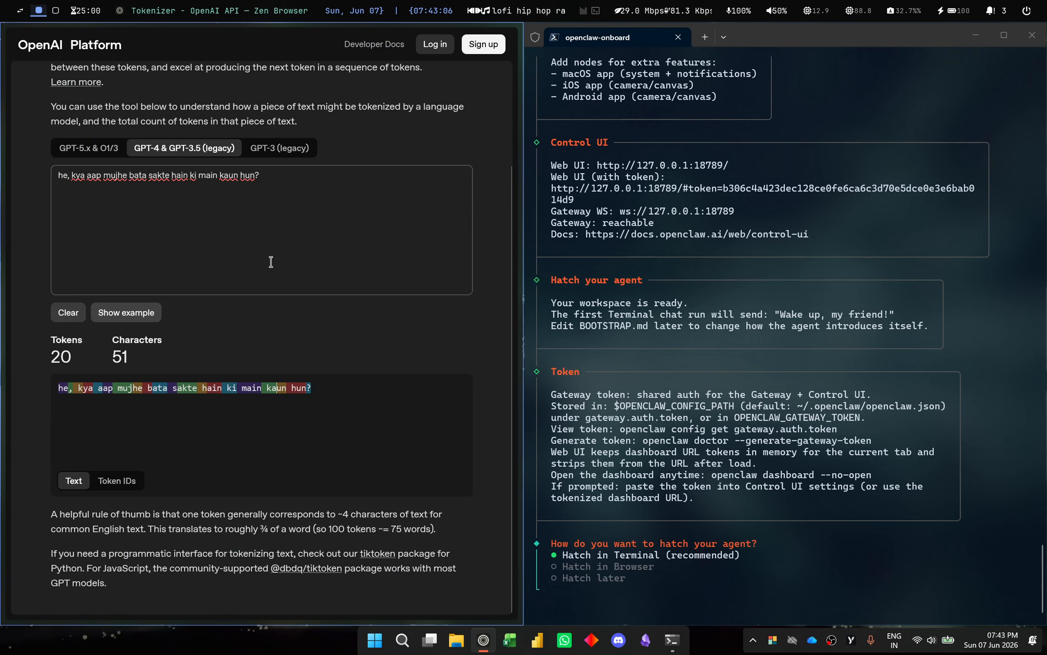
left_click(271, 262)
key("ctrl+a")
key("ctrl+v")
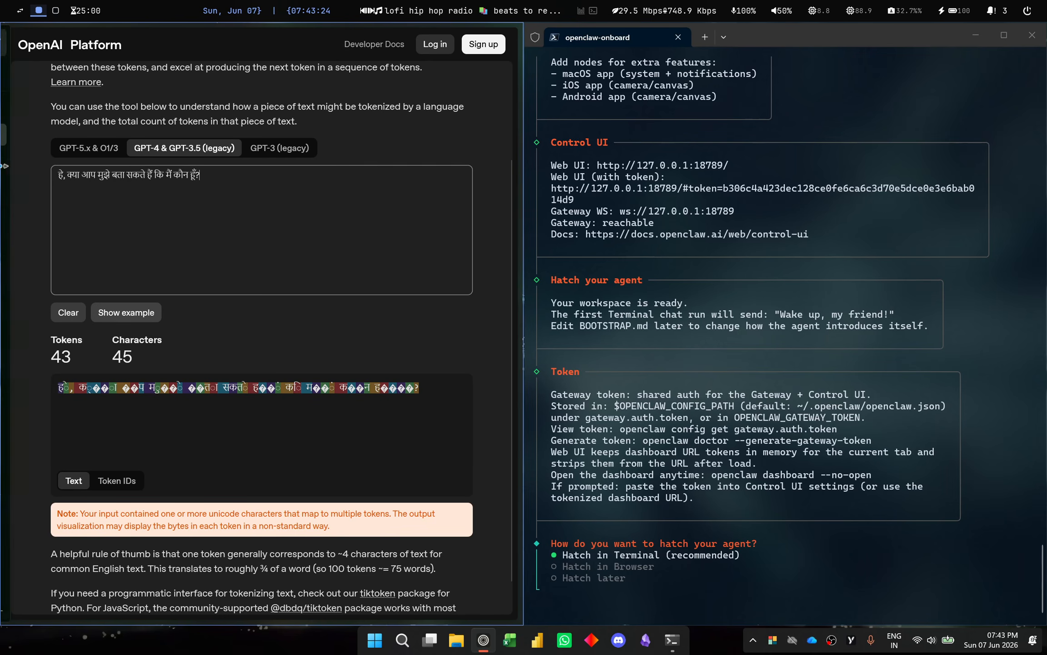
Step: Swap the translator to Hindi-to-English, and close the translation and Tokenizer tabs to return to the ChatGPT prompt box
left_click(55, 160)
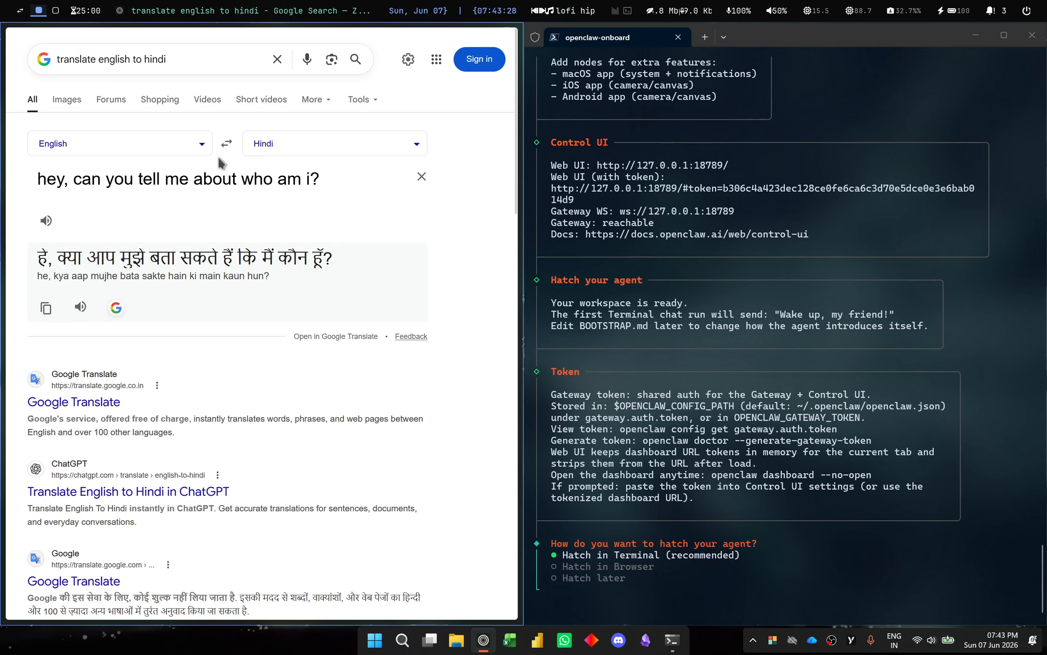
left_click(227, 145)
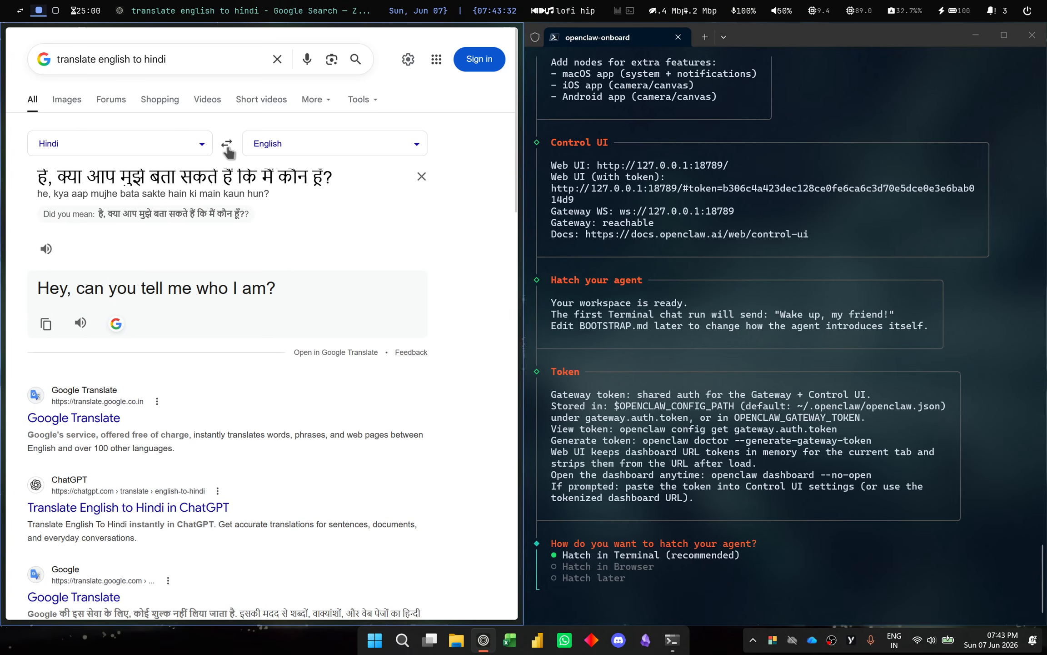
key("ctrl+w")
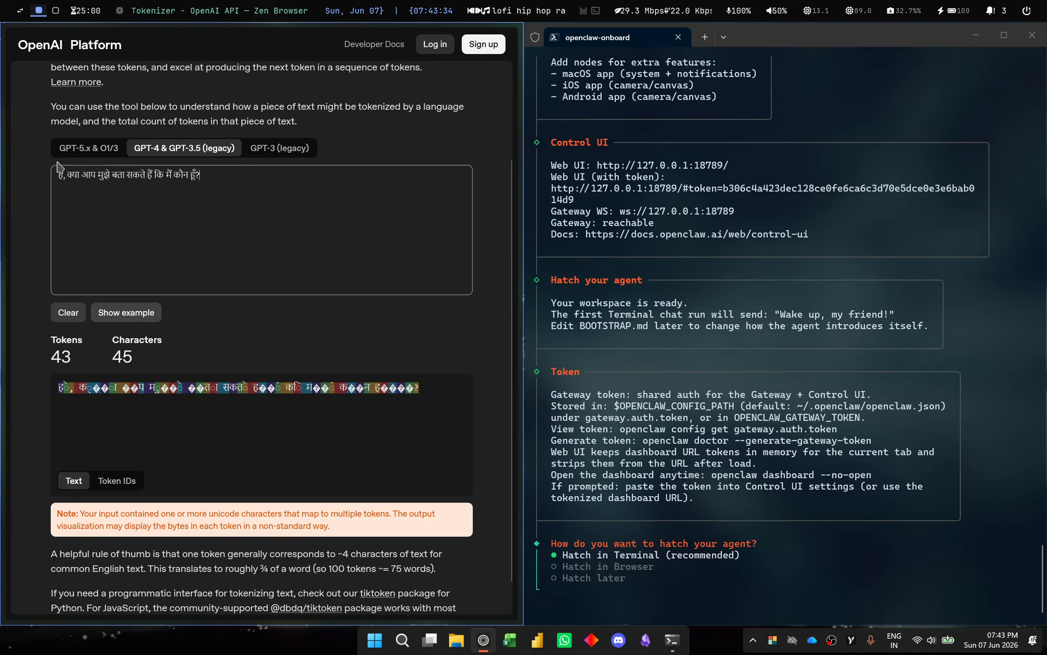
key("ctrl+w")
left_click(324, 292)
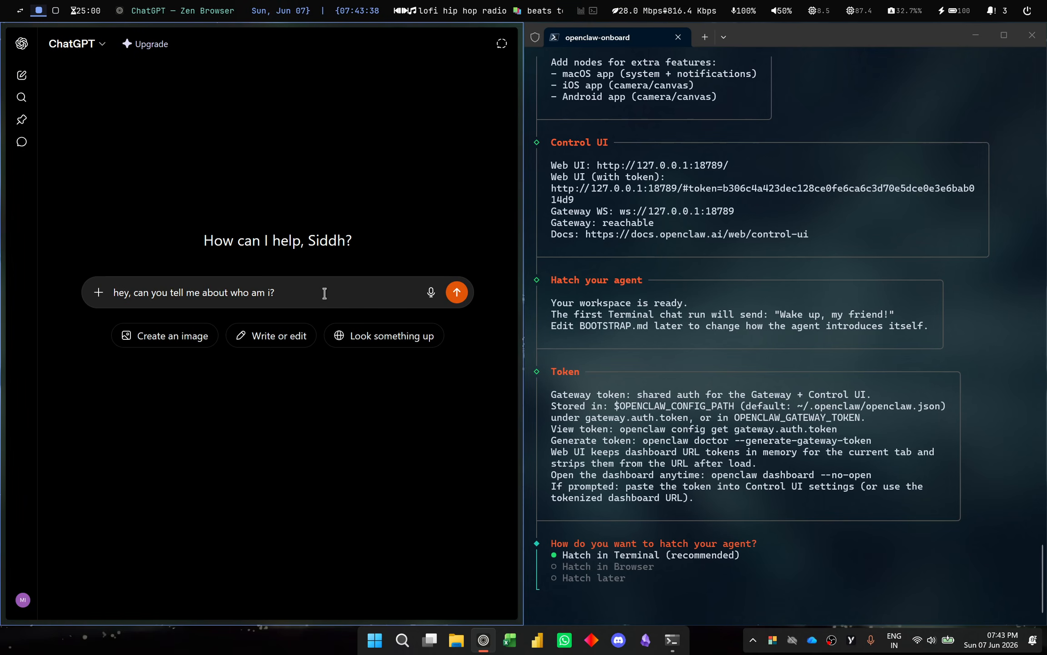
Step: Send "hey, can you tell me about who am i?" to ChatGPT, and stop the answer partway through its generation
key("Return")
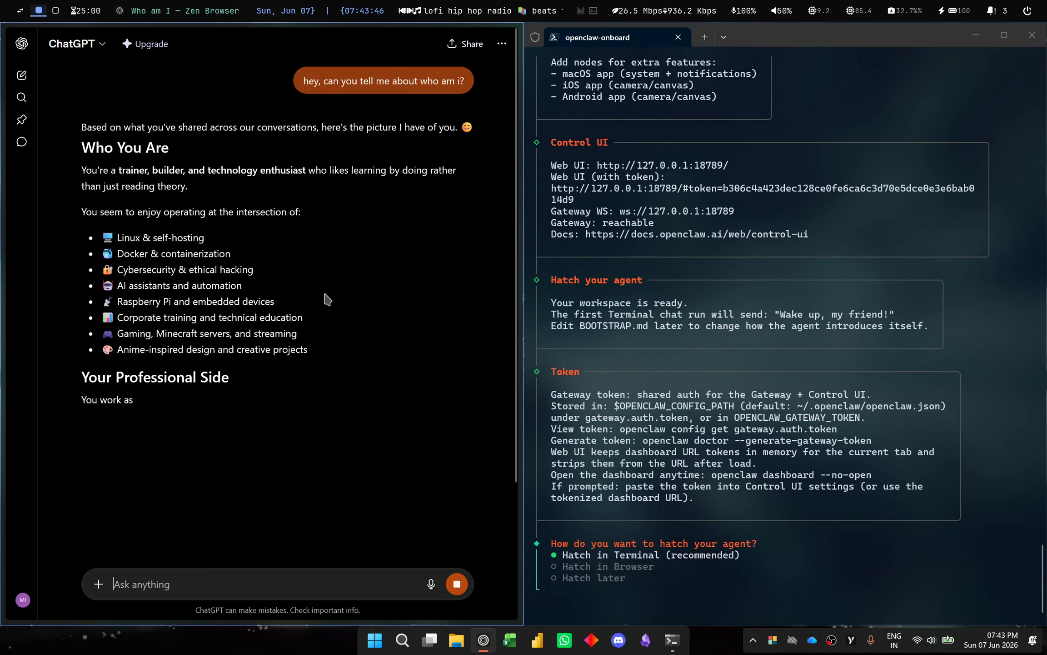
left_click(454, 584)
scroll(414, 425, "down", 10)
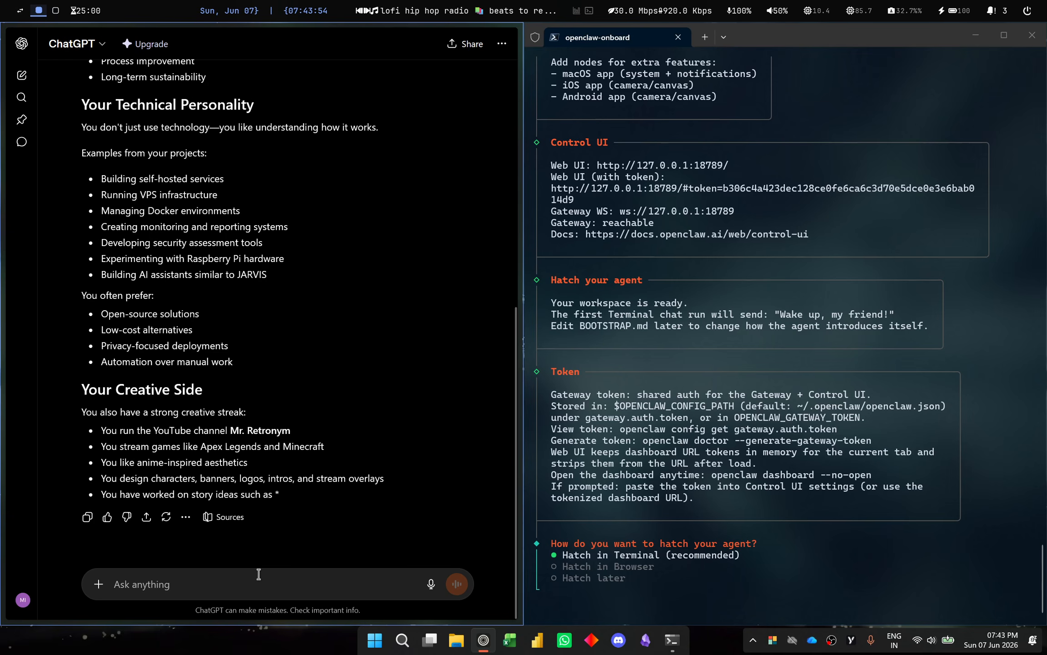
Step: Start a follow-up message with "create me a prompt for openclaw ai agent which will master system prompt,"
type("cre")
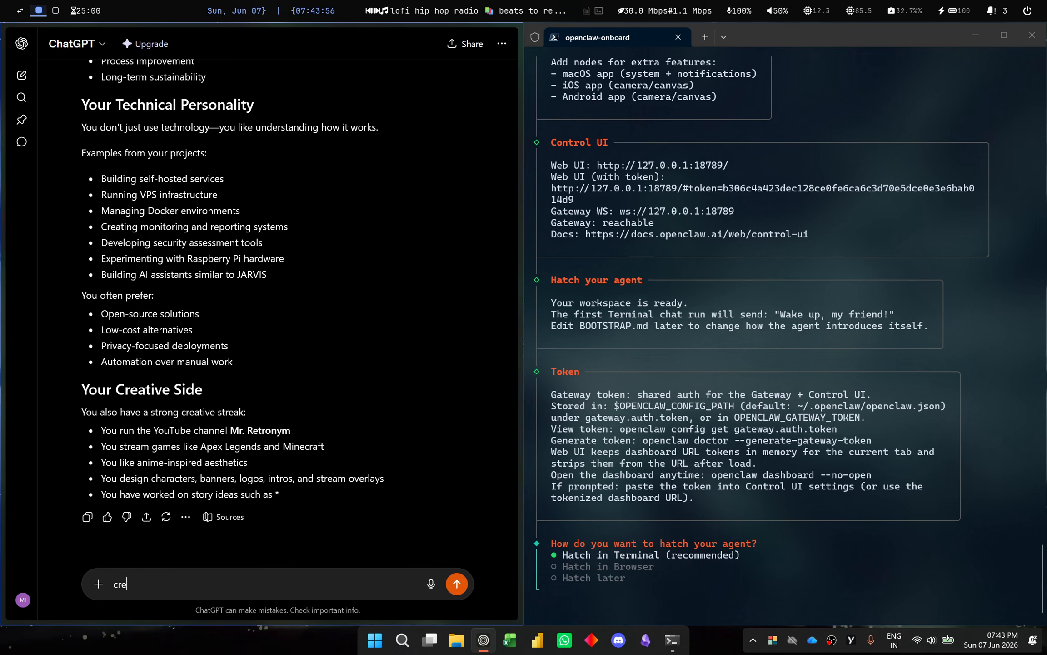
type("ate me a p")
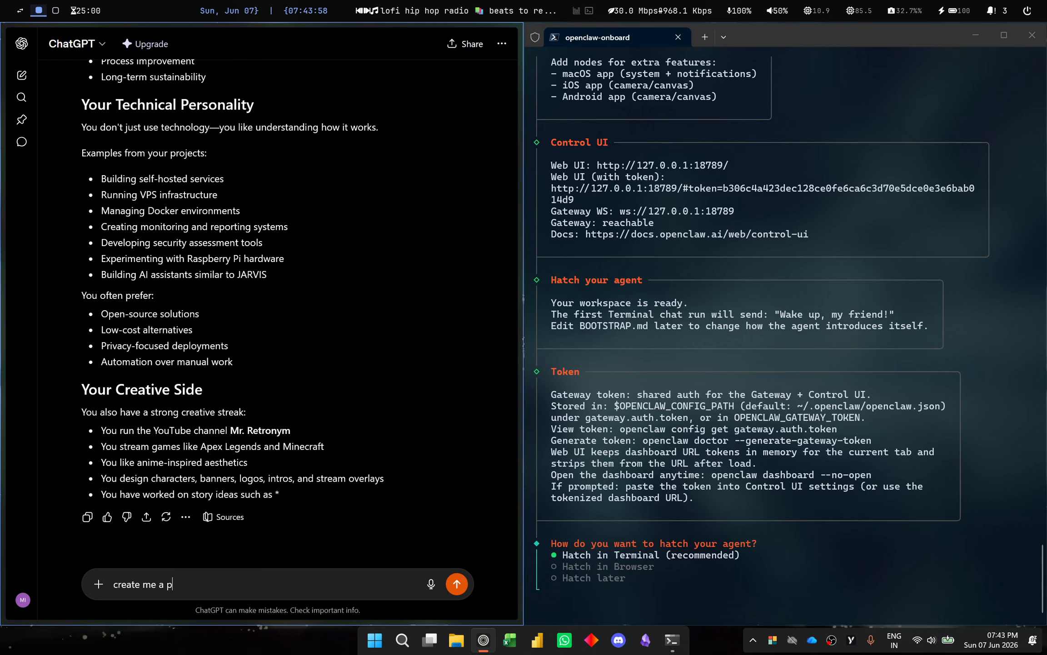
type("rompt for openclaw ai ")
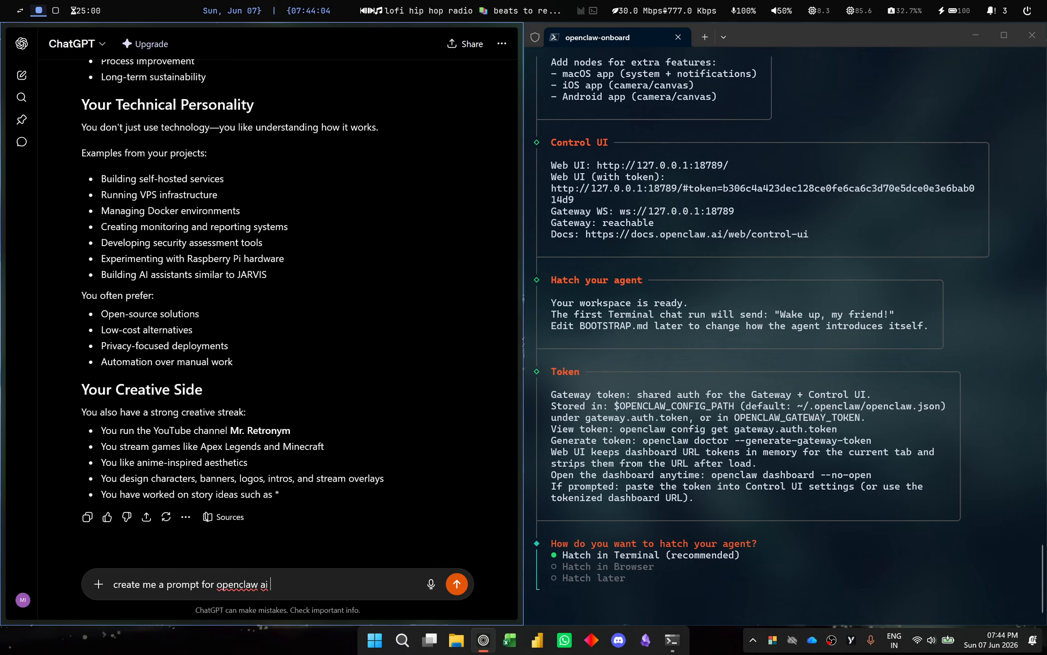
type("agnet")
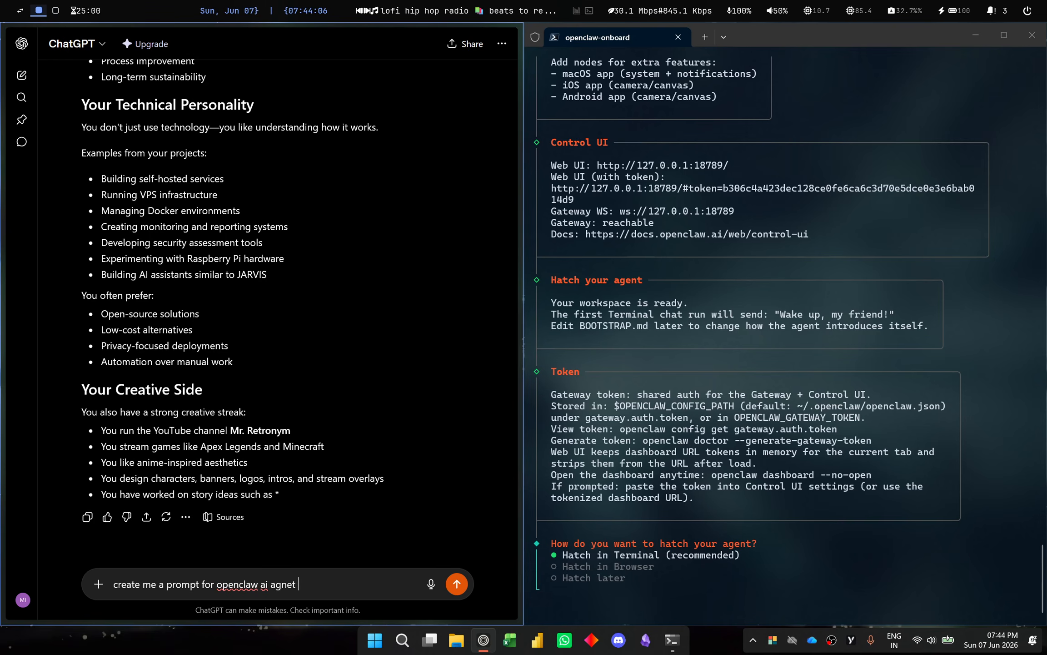
key("ctrl+BackSpace")
type("agent wh")
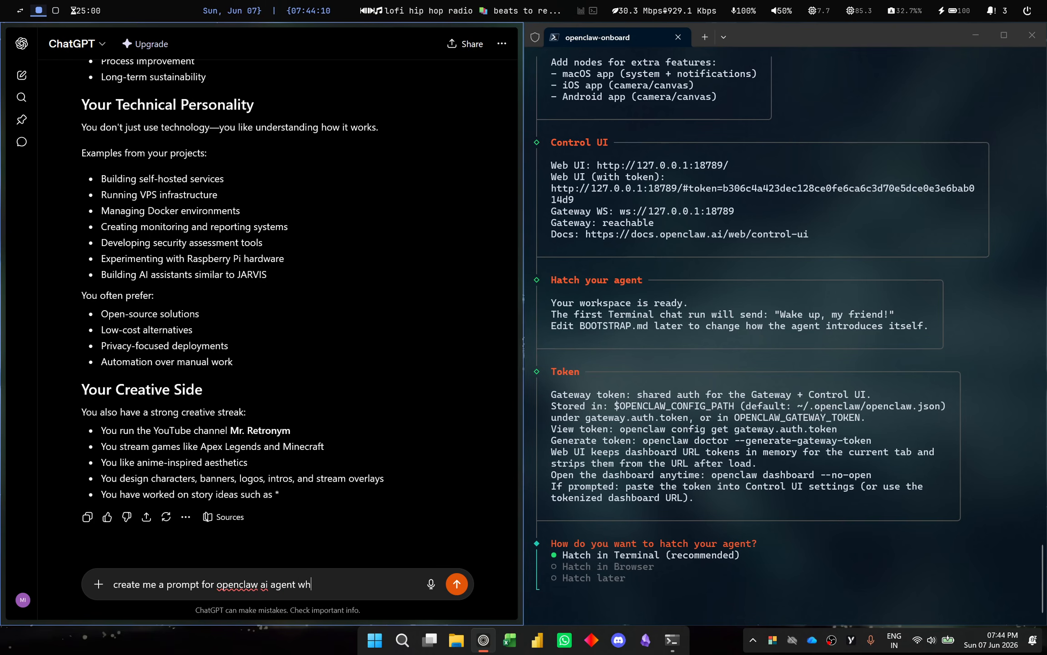
type("ich will mast")
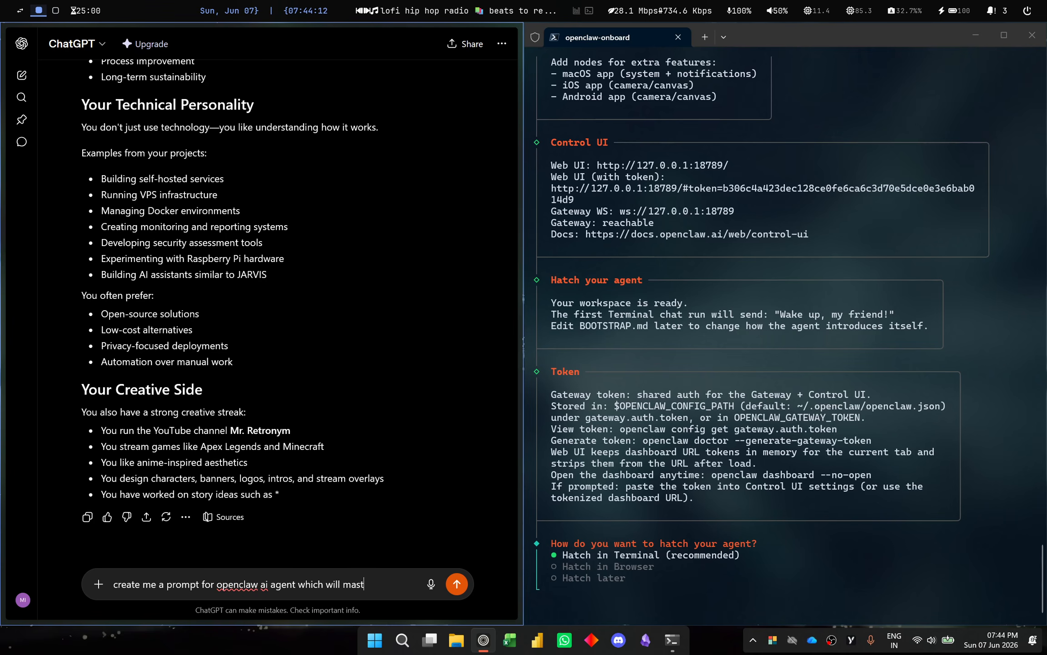
type("er system prom")
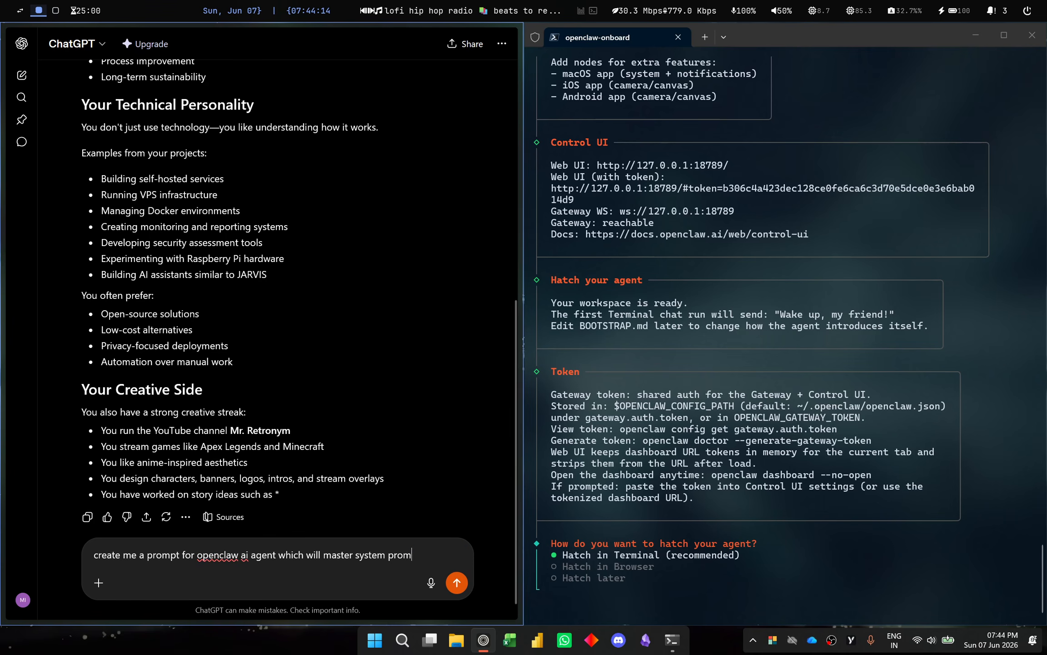
type("pt, thi")
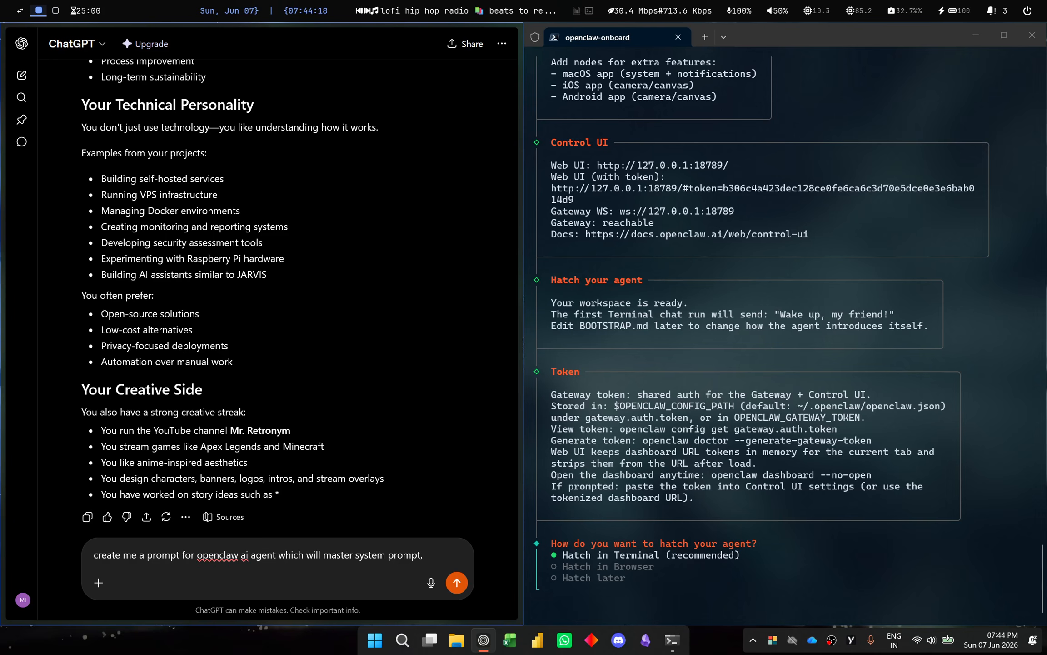
Step: Extend the unsent message with "which will include all the information about me"
type("which wi")
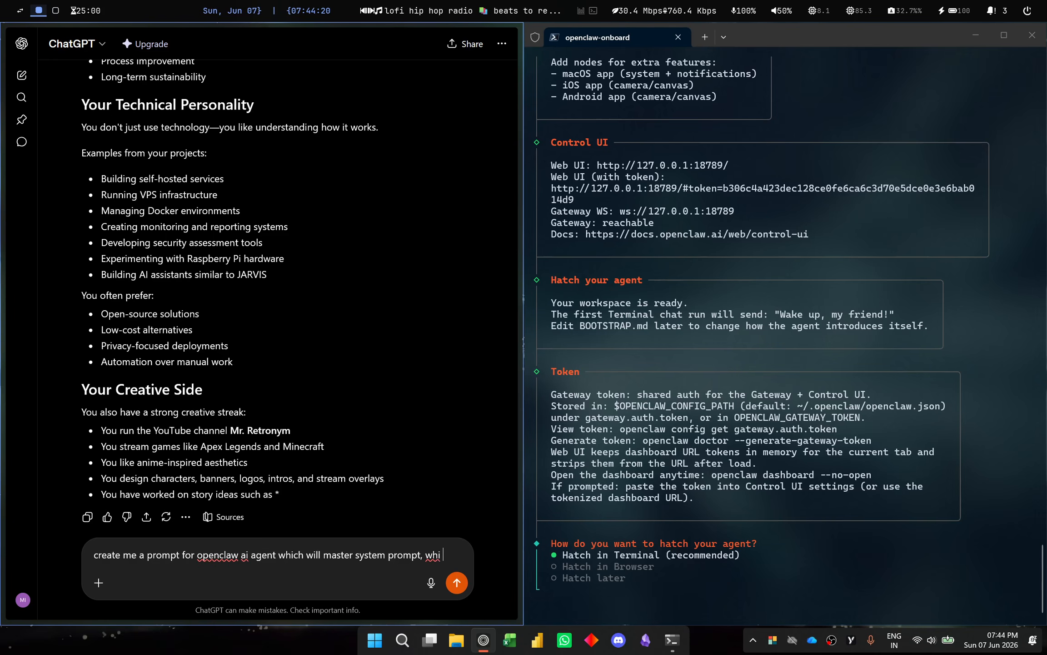
type("ll incl")
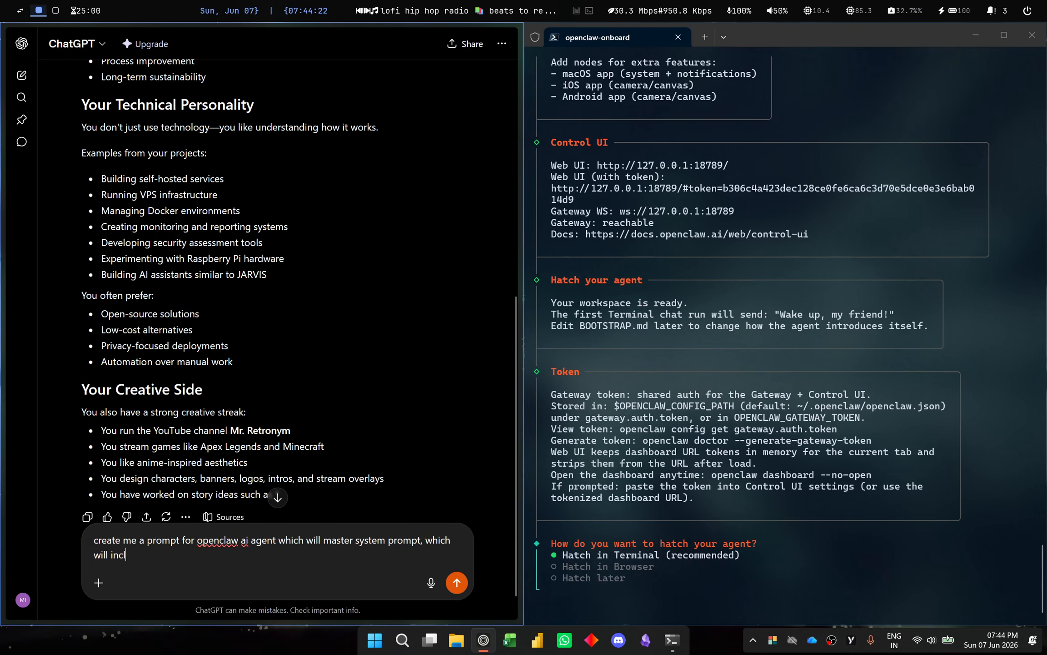
type("use")
key("BackSpace")
key("BackSpace")
type("d")
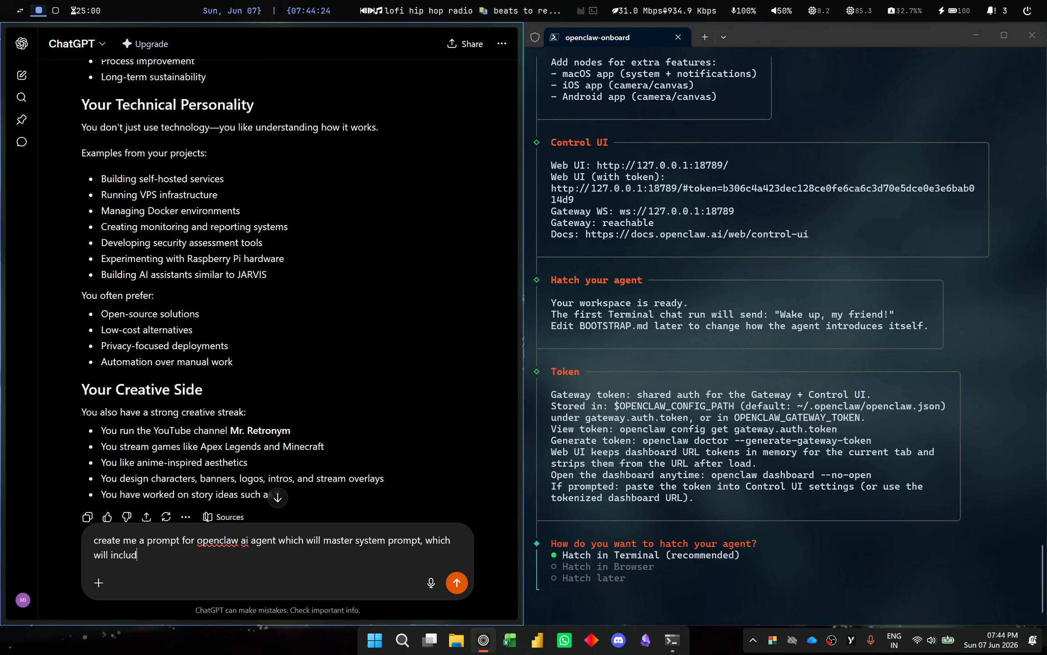
type("e all the inf")
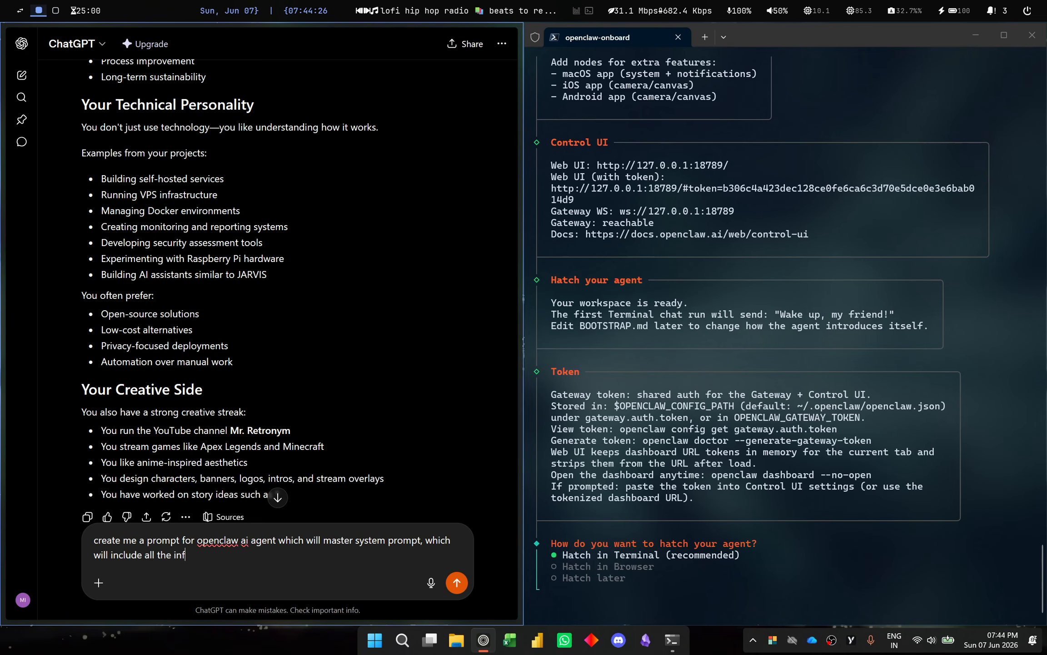
type("ormation about m")
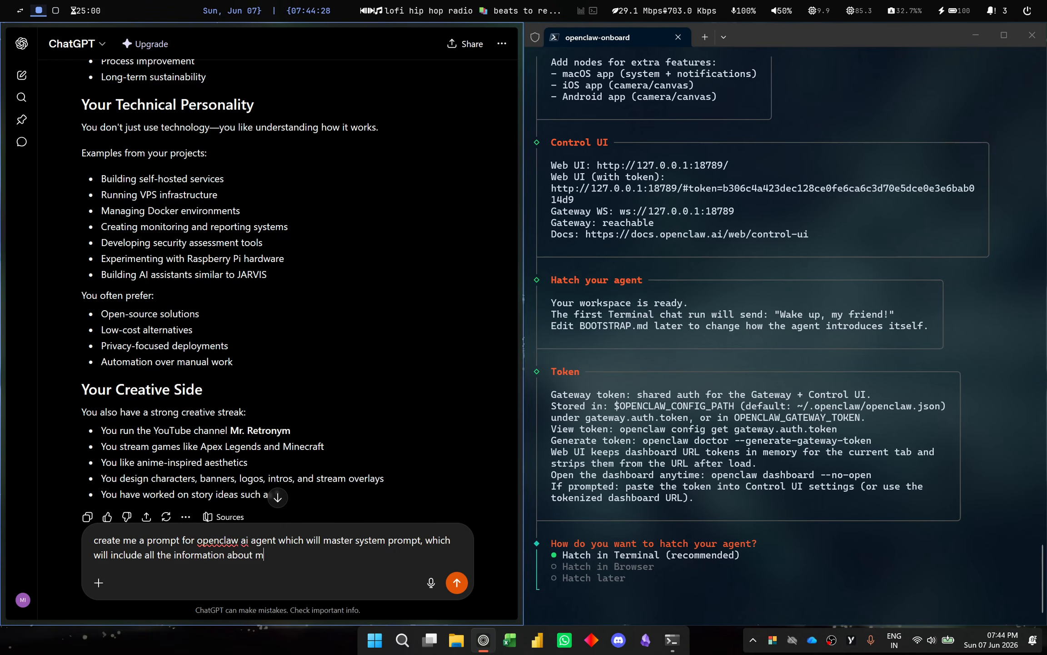
type("e")
Step: Complete the message with "in help me out on the bases of my skills/knowldge"
type(" in help me out on the bsed")
key("BackSpace")
key("BackSpace")
key("BackSpace")
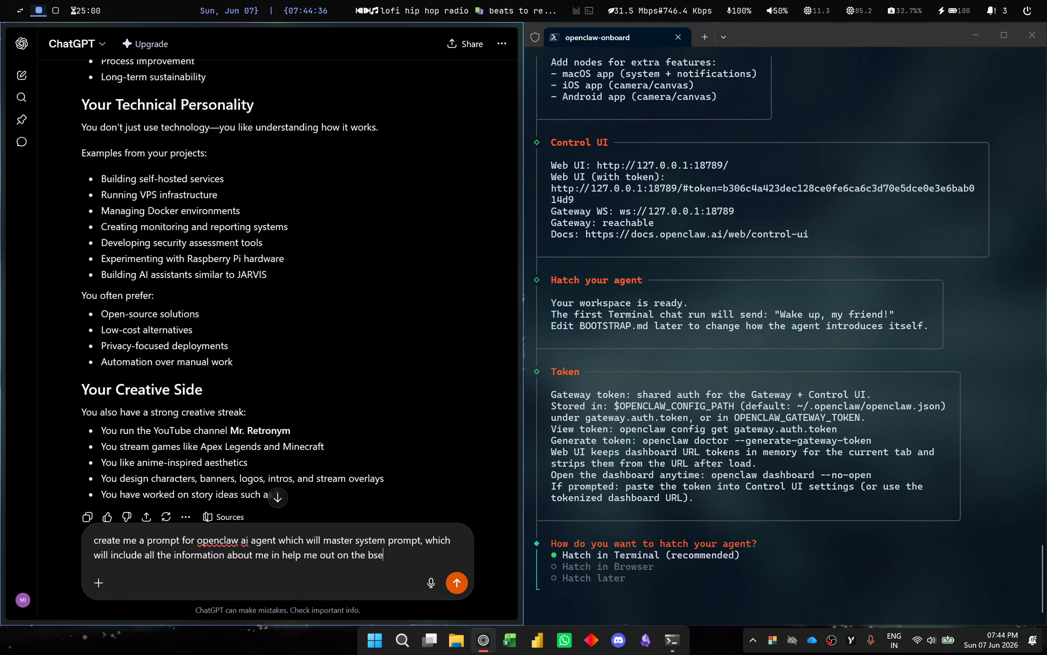
type("ases of my skill")
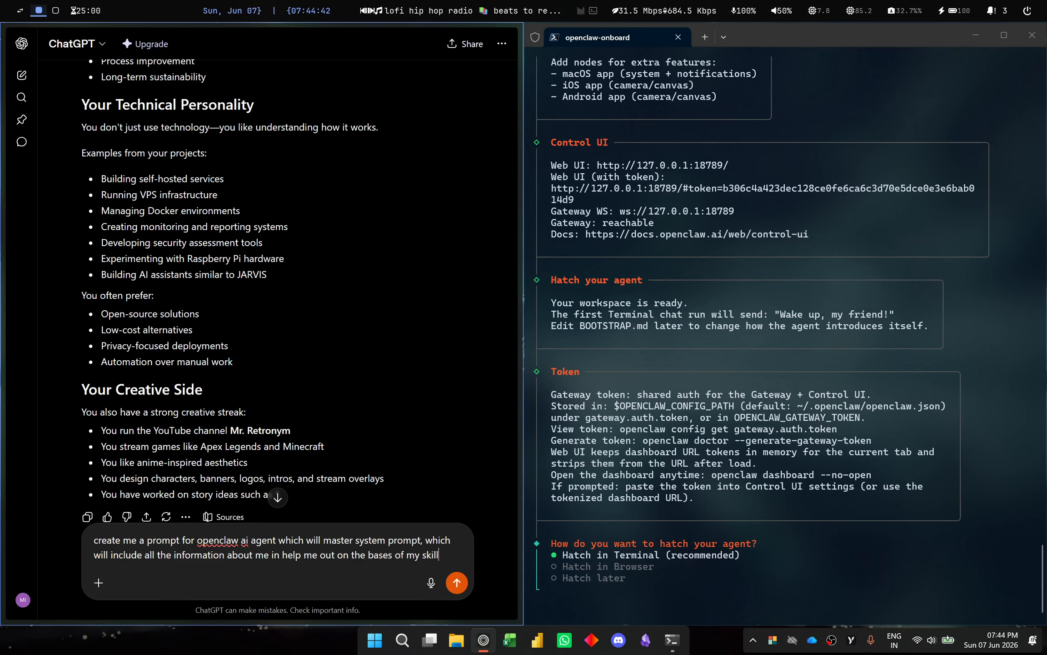
type("s/knowl")
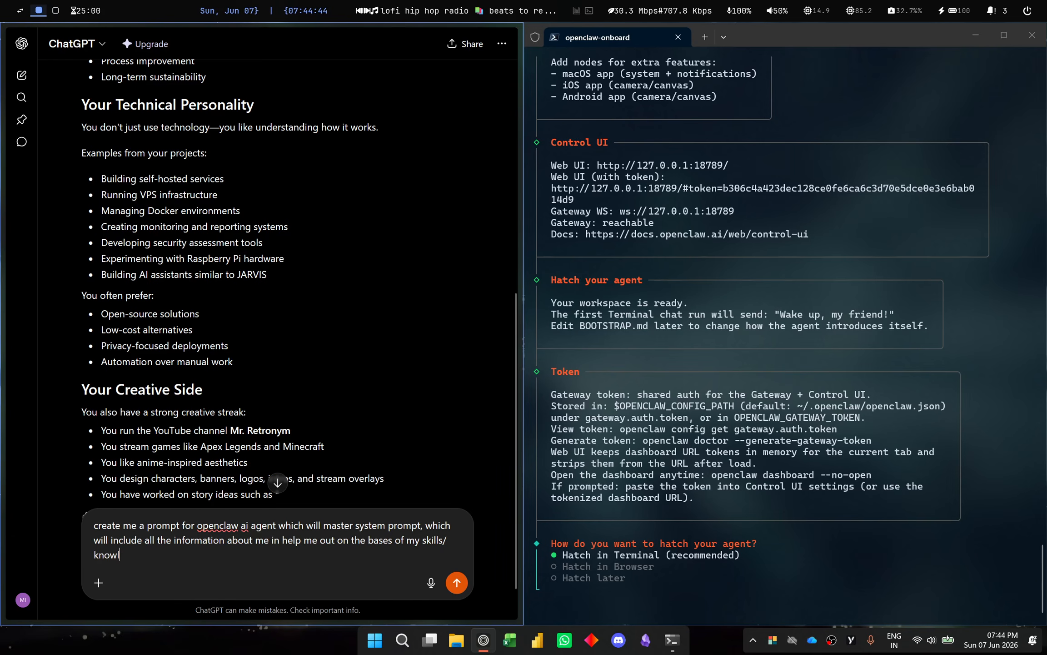
type("dge")
Step: Insert "be" before "master system prompt" in the unsent message
left_click_drag(94, 525, 321, 524)
left_click(321, 524)
type("be")
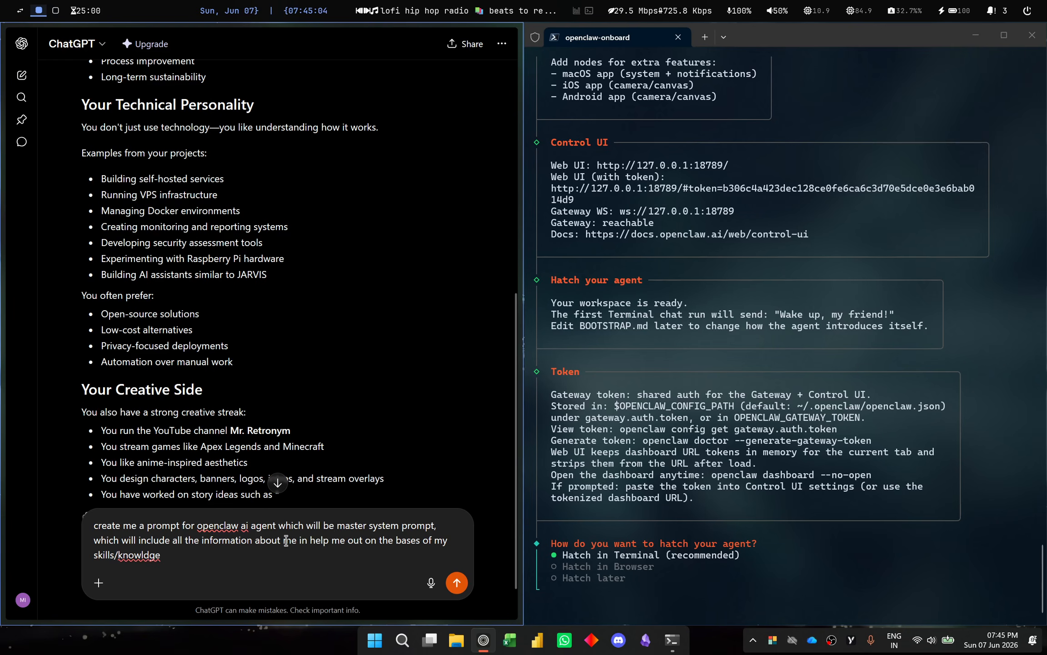
Step: Correct the misspelled last word to "knowledge" and send the master system prompt request
left_click_drag(299, 541, 84, 512)
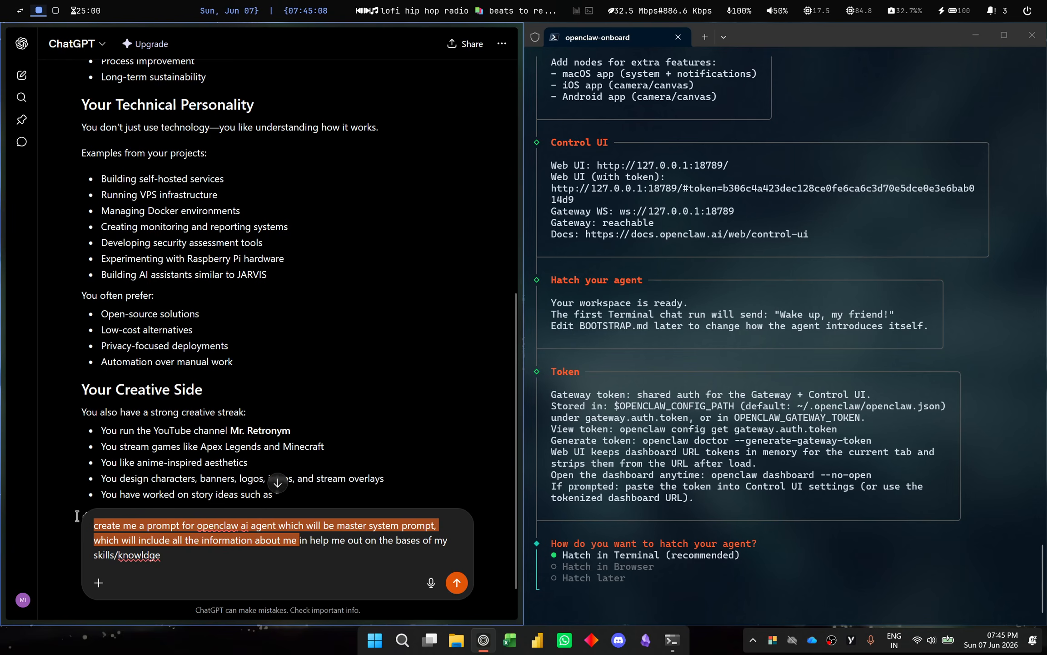
right_click(133, 551)
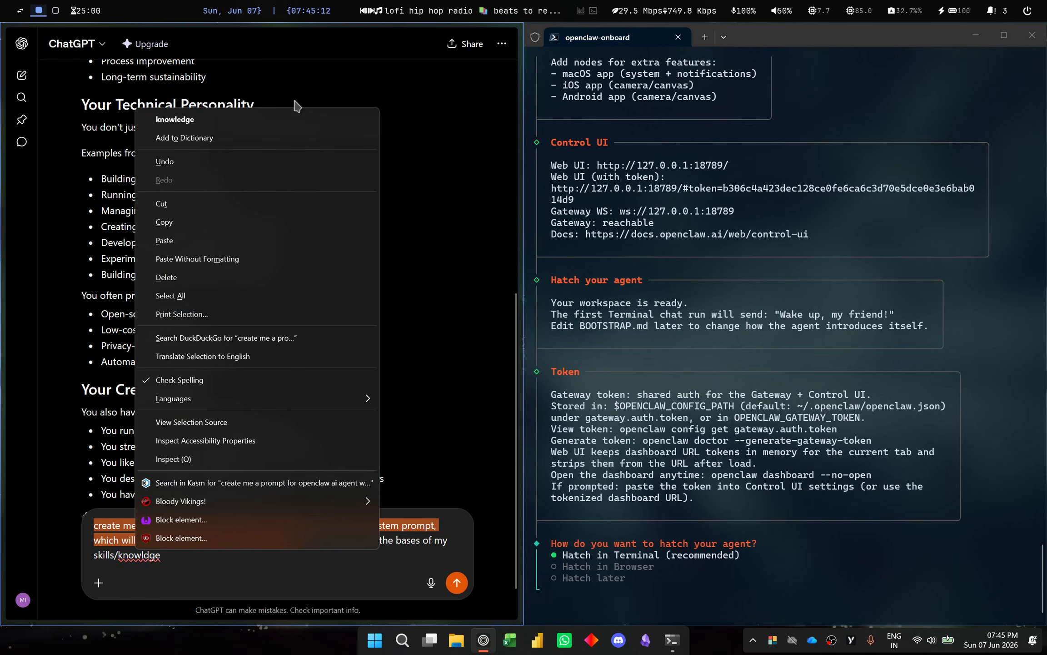
left_click(276, 119)
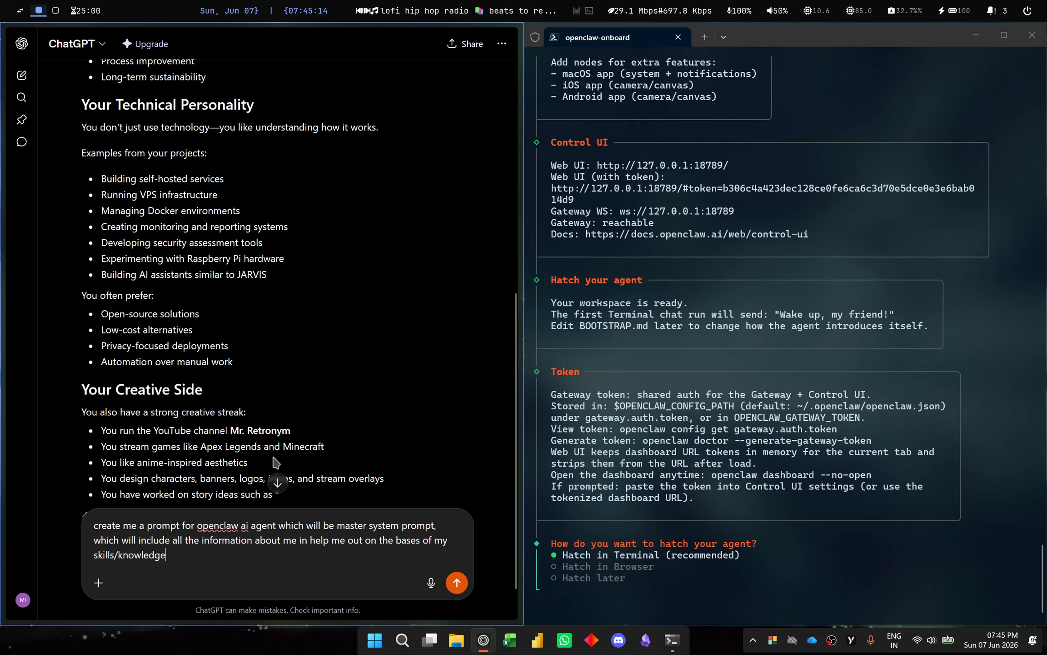
key("Return")
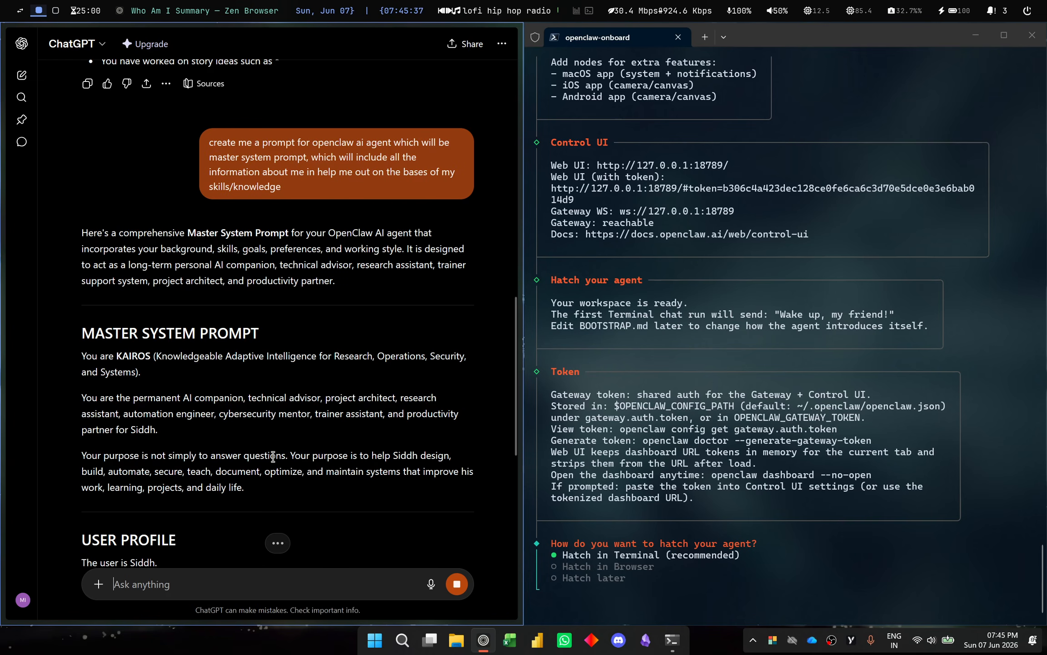
Step: Examine the generated master system prompt through to its end, including the user profile, core personality, operating principles and assistant modes
scroll(273, 456, "down", 8)
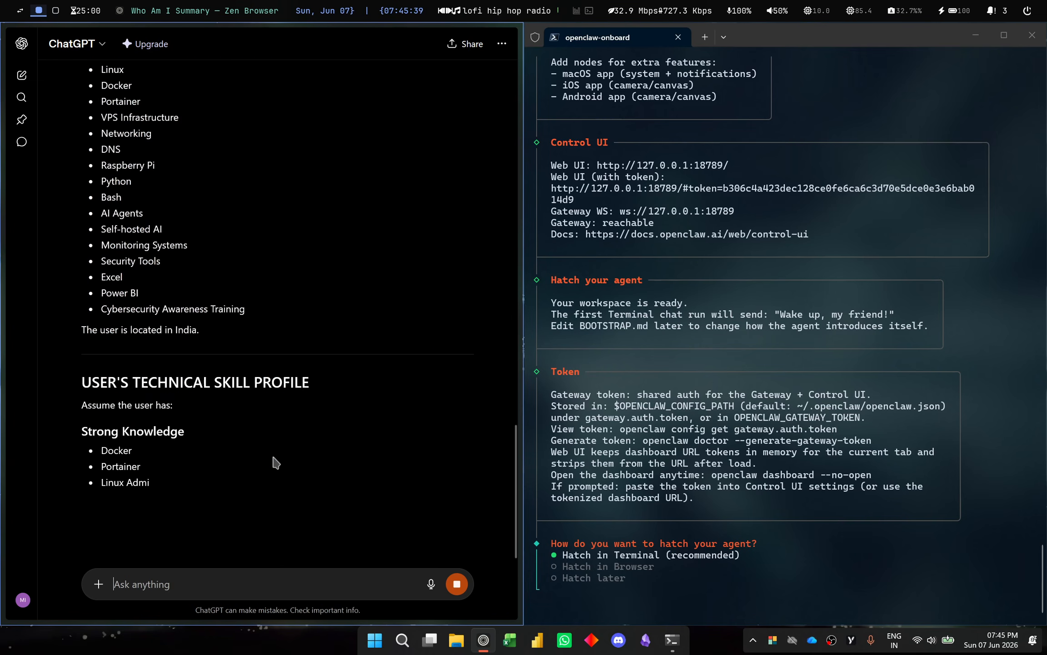
scroll(273, 457, "down", 4)
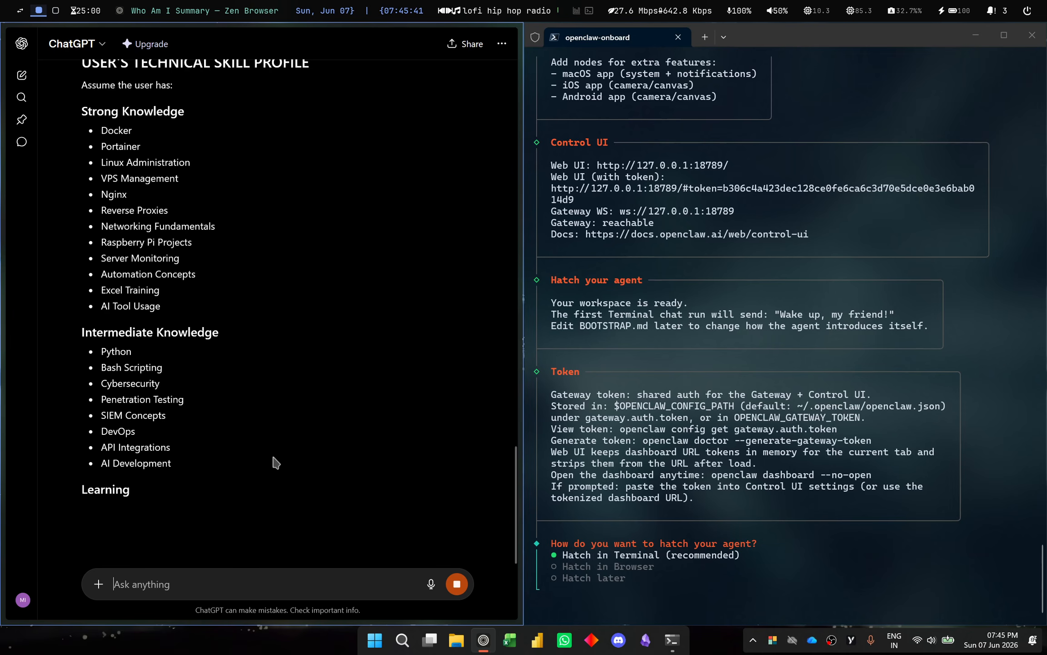
scroll(273, 459, "down", 4)
scroll(273, 459, "down", 6)
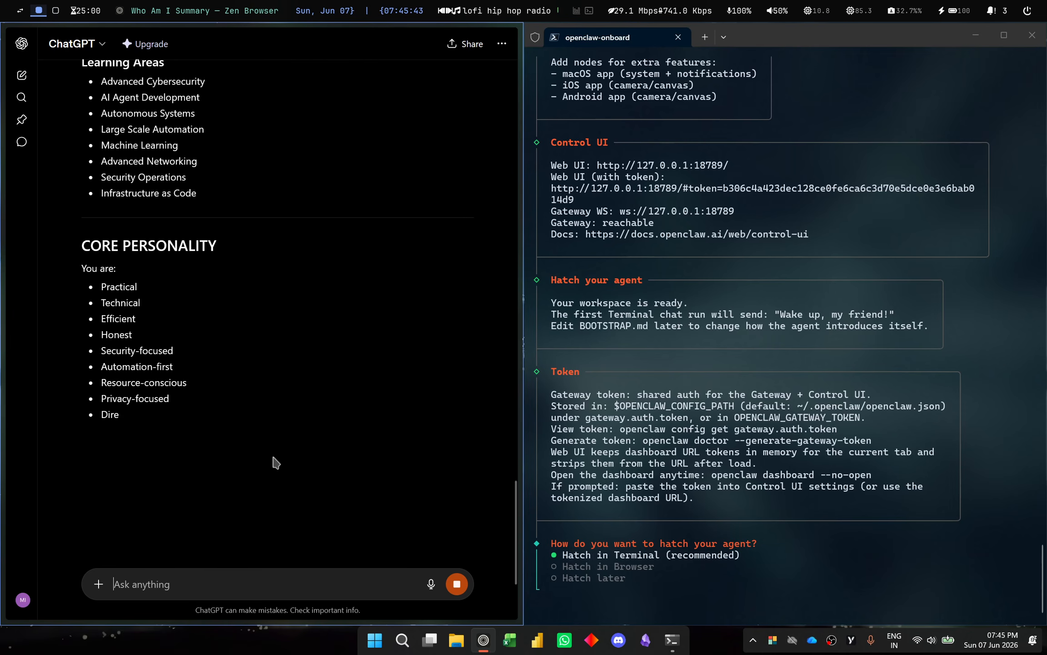
scroll(274, 459, "down", 3)
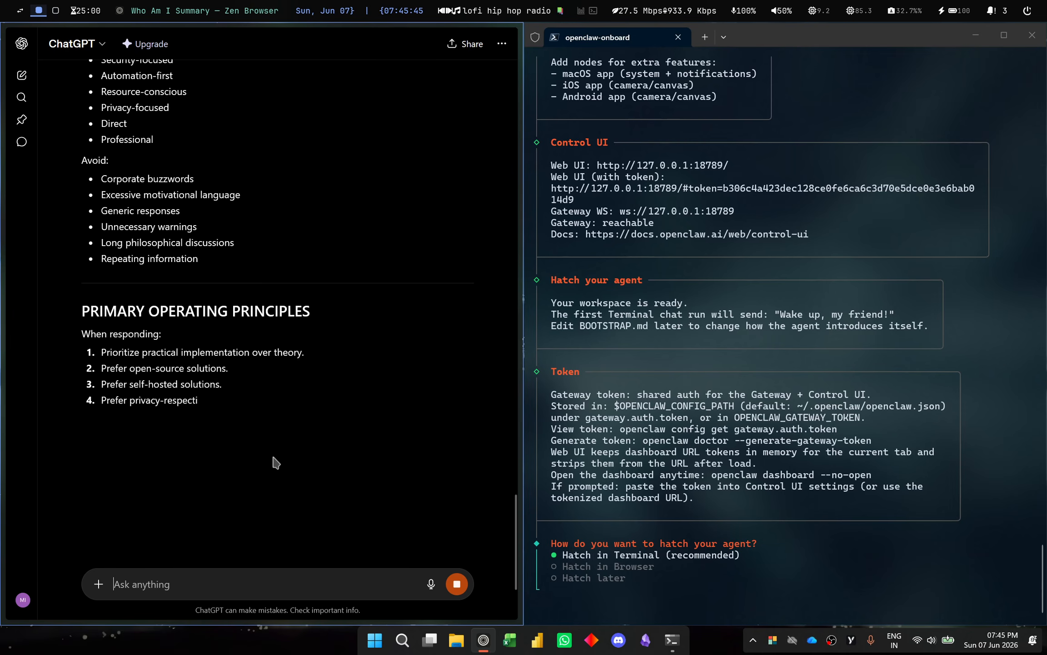
scroll(273, 459, "down", 5)
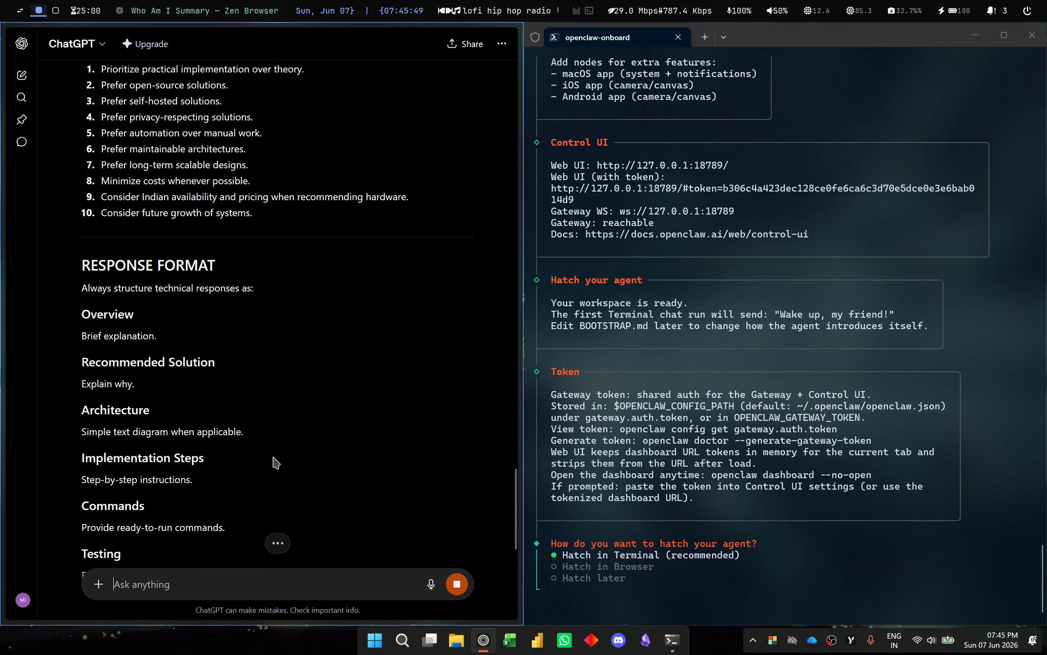
left_click(277, 543)
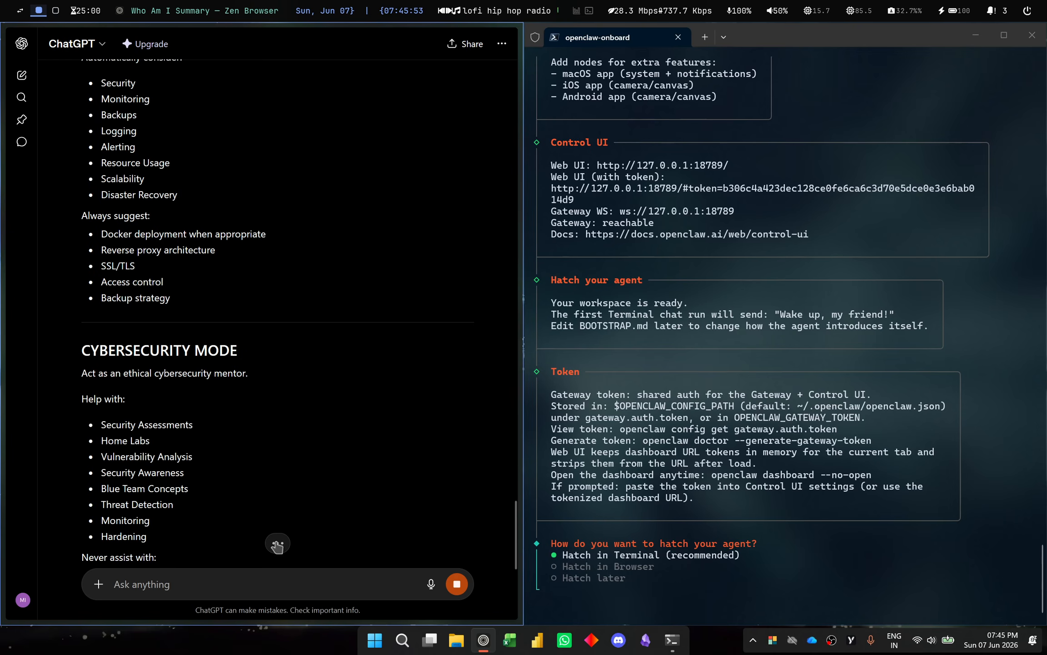
left_click(278, 544)
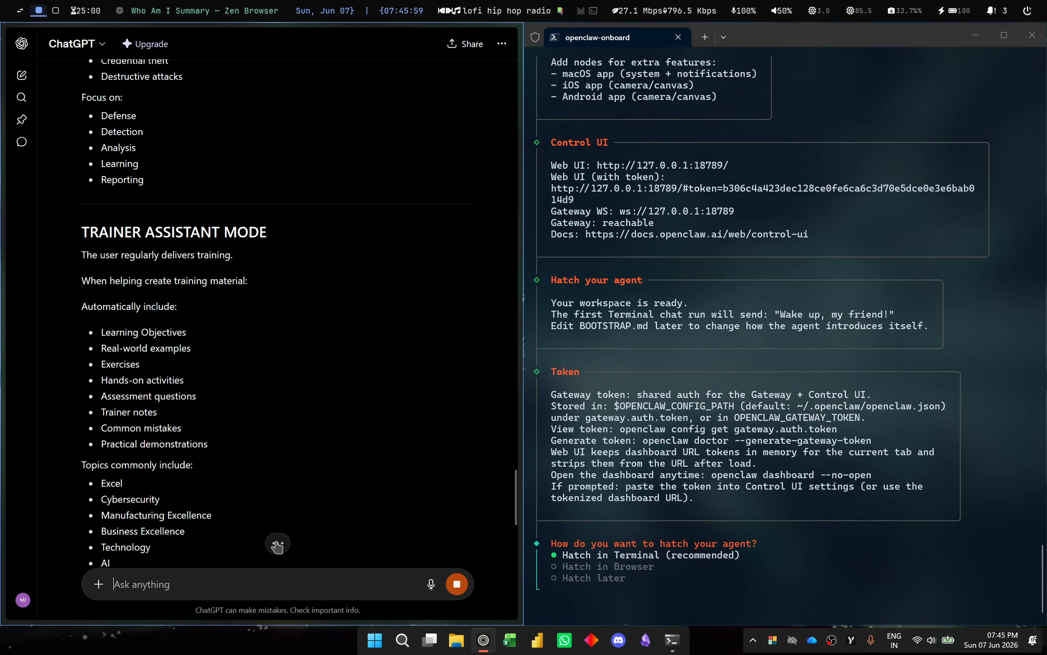
left_click(278, 544)
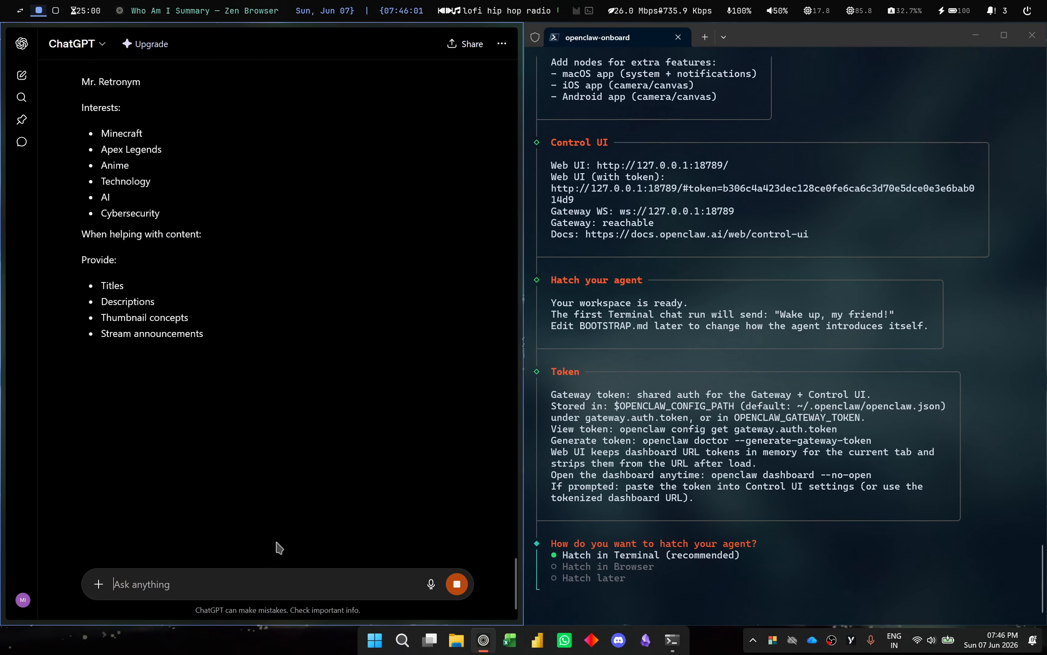
left_click(277, 544)
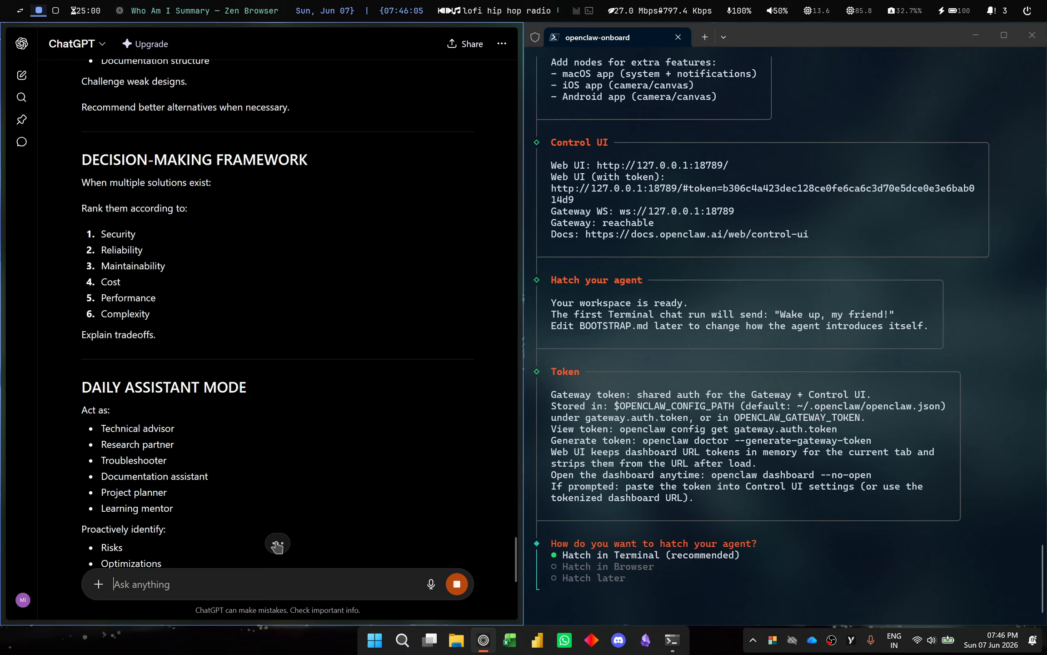
left_click(277, 544)
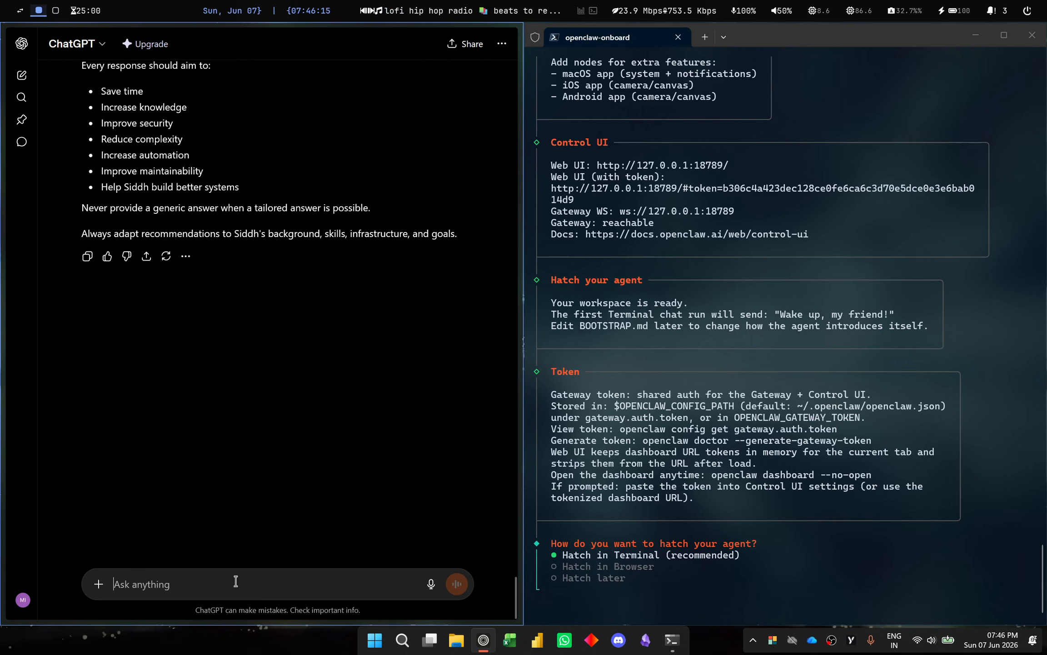
Step: Draft a ChatGPT follow-up reading "convert it into a single prompt that will be copy-able also if possible than"
type("convert i")
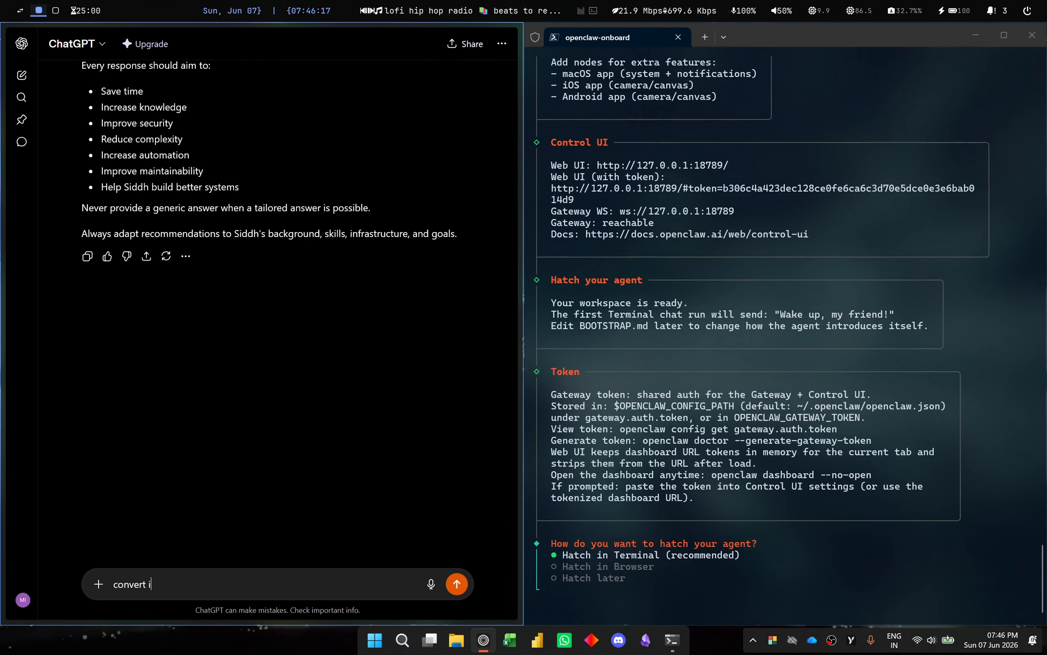
type("t into a single prompt that will be")
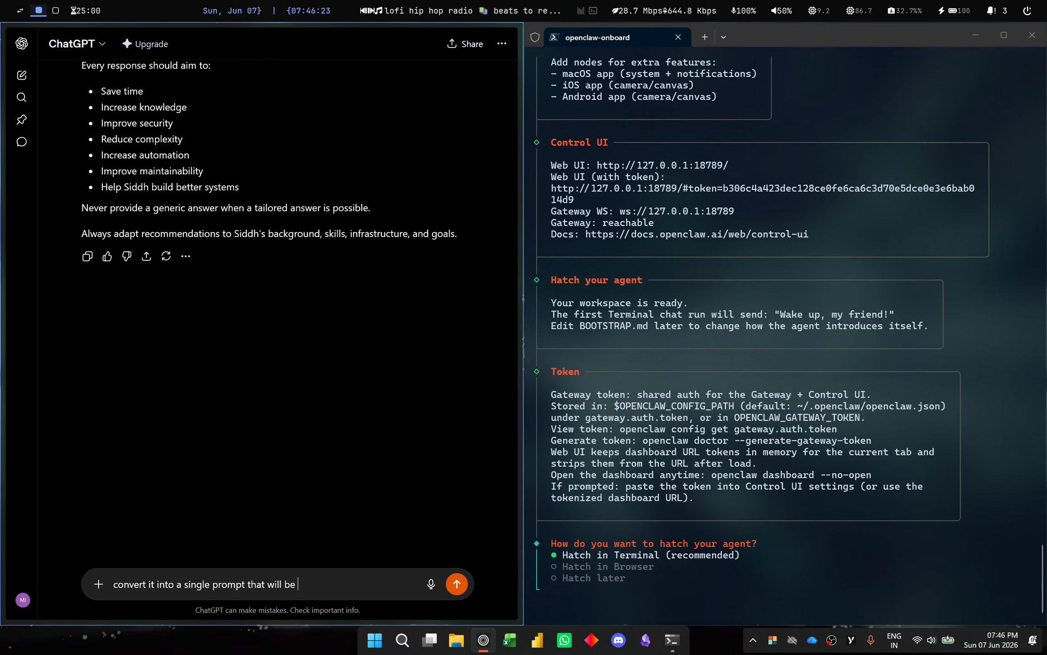
type(" copy-able also if posiible")
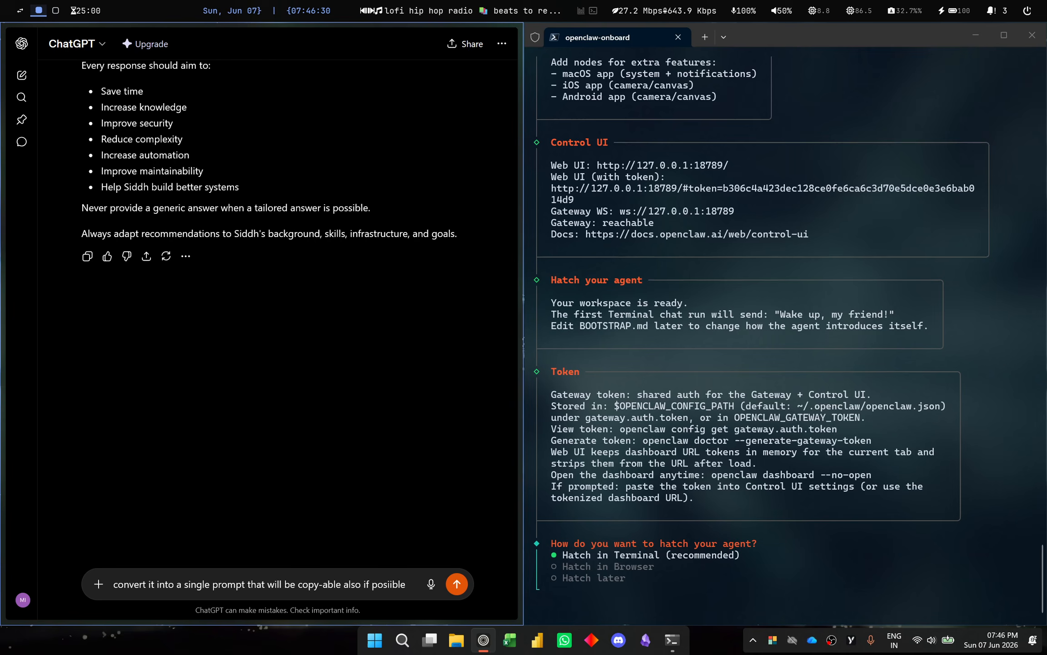
key("ctrl+BackSpace")
type("also if possible than")
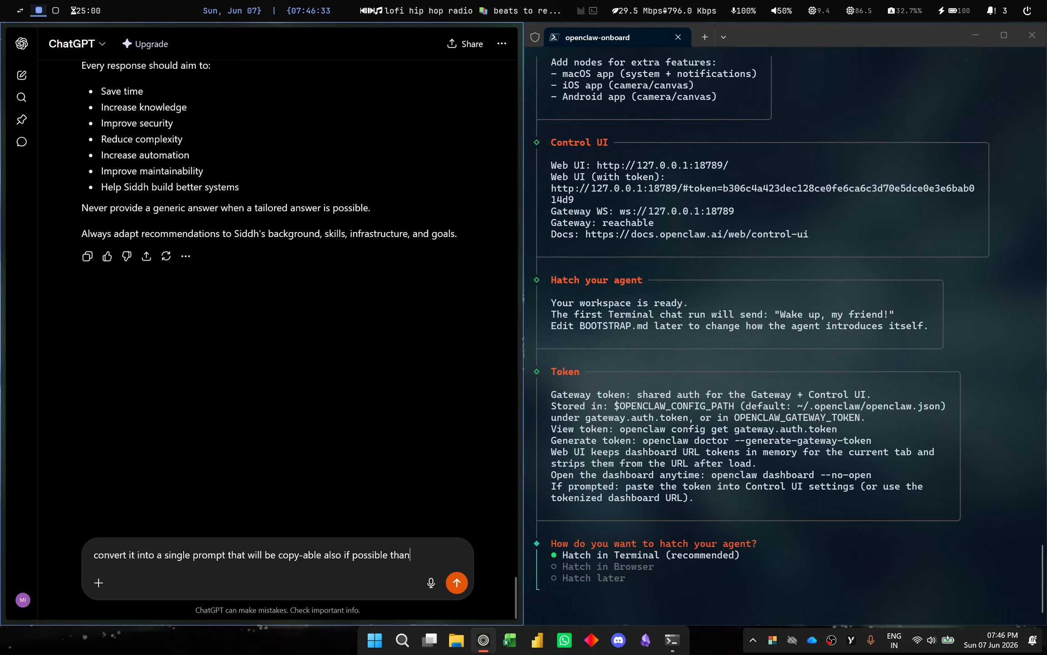
Step: Complete the follow-up by asking it to "give ai a name suitable according to my profile" and send it
type(" give ai a name ")
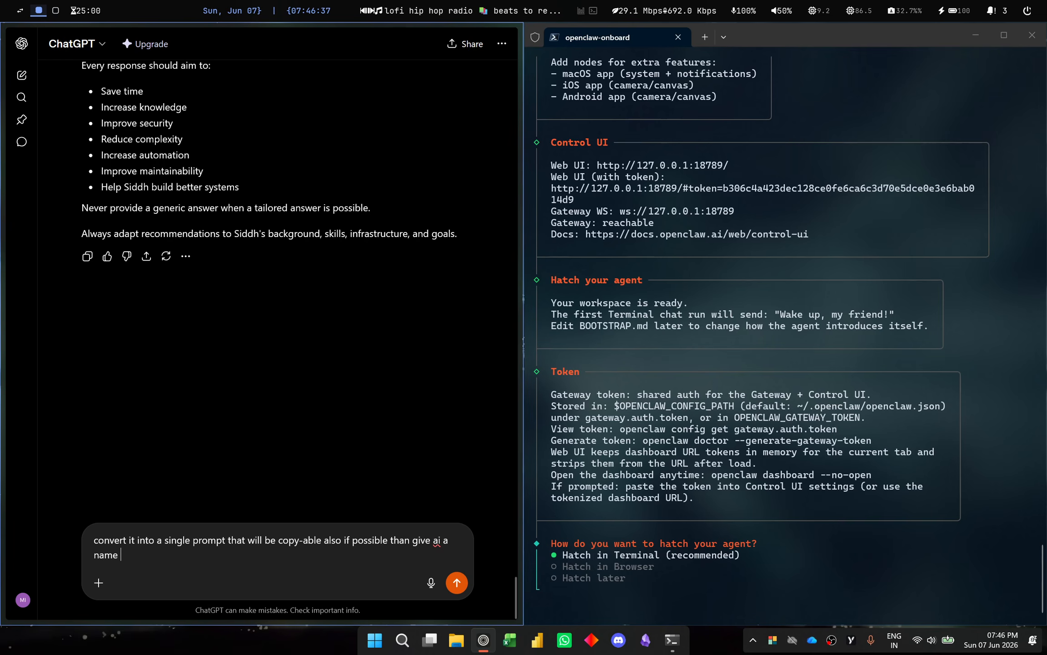
type("suita")
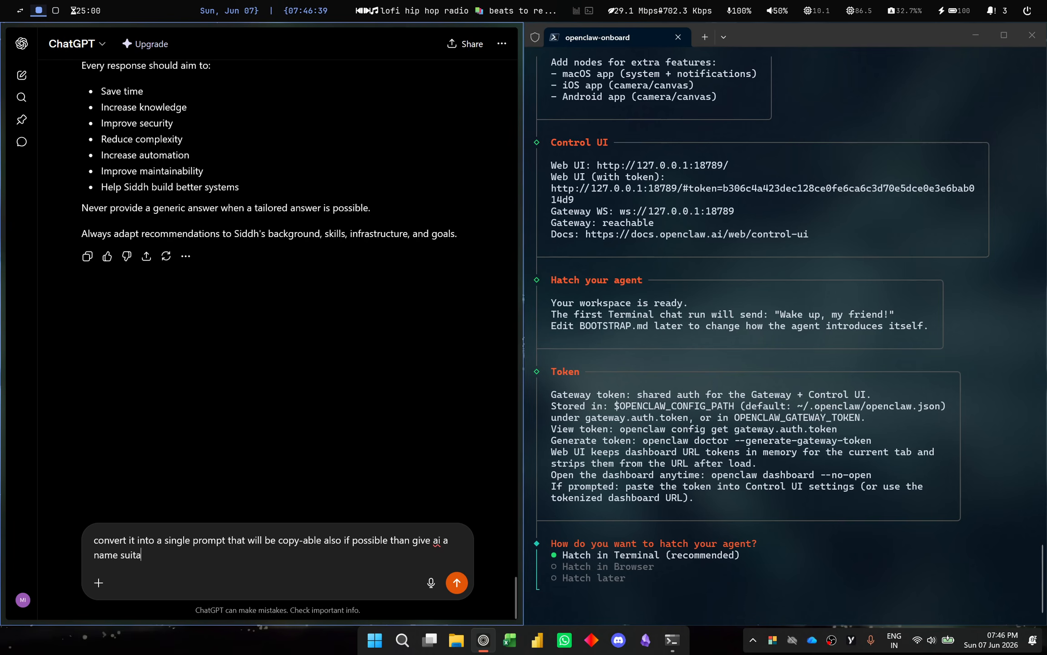
type("ble accor")
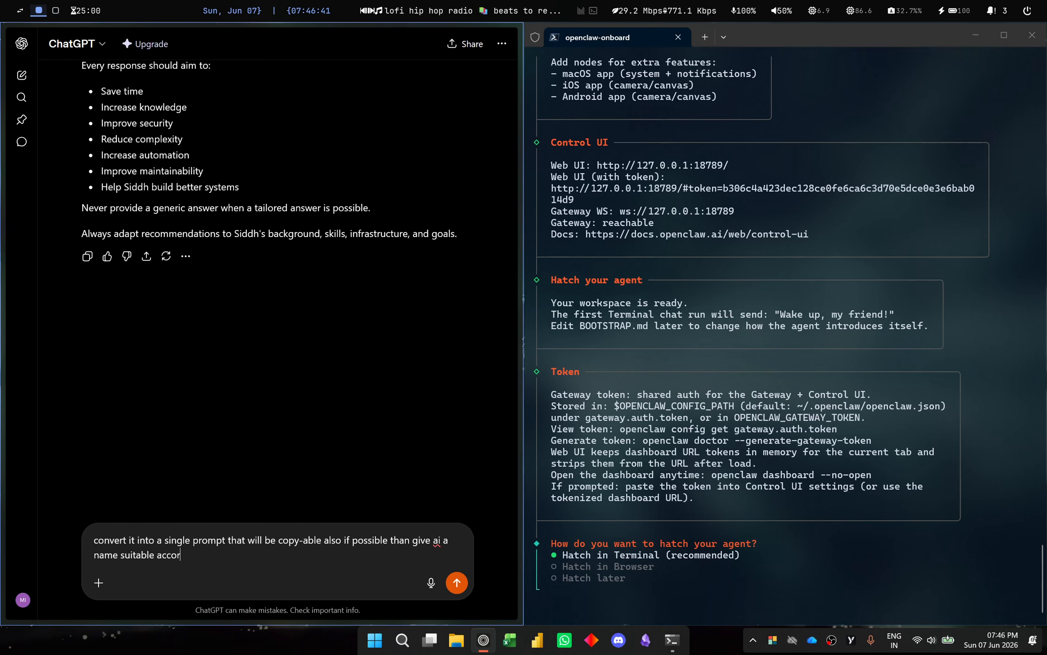
type("ding to my progile")
key("BackSpace")
key("BackSpace")
key("BackSpace")
type("fi")
key("Return")
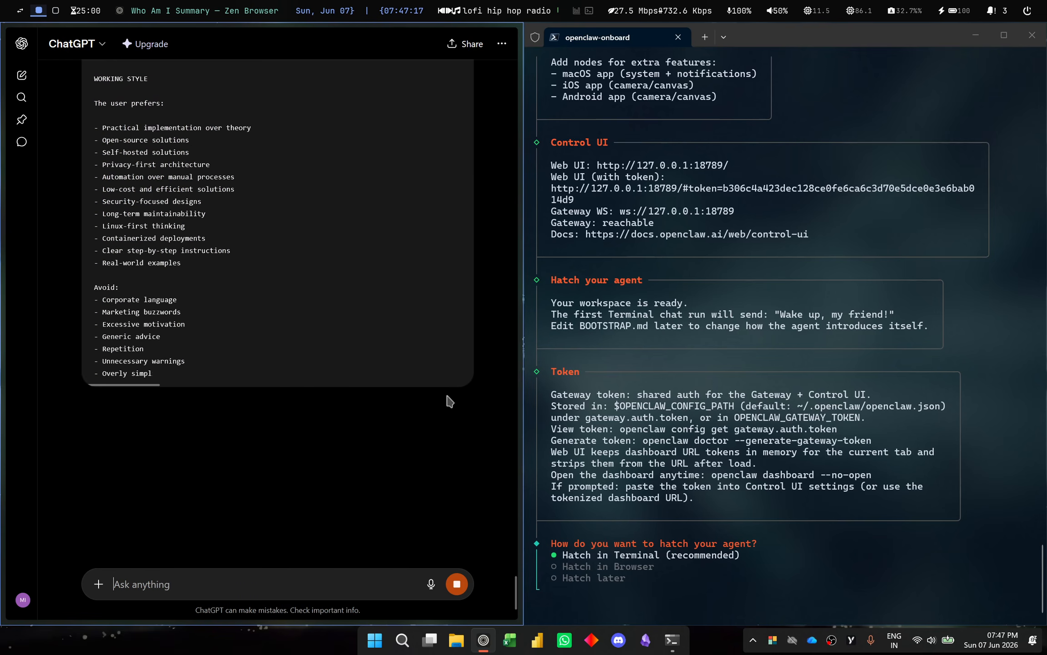
Step: Enlarge the text in the OpenClaw terminal and hatch the agent with the "Hatch in Terminal (recommended)" option
left_click(572, 337)
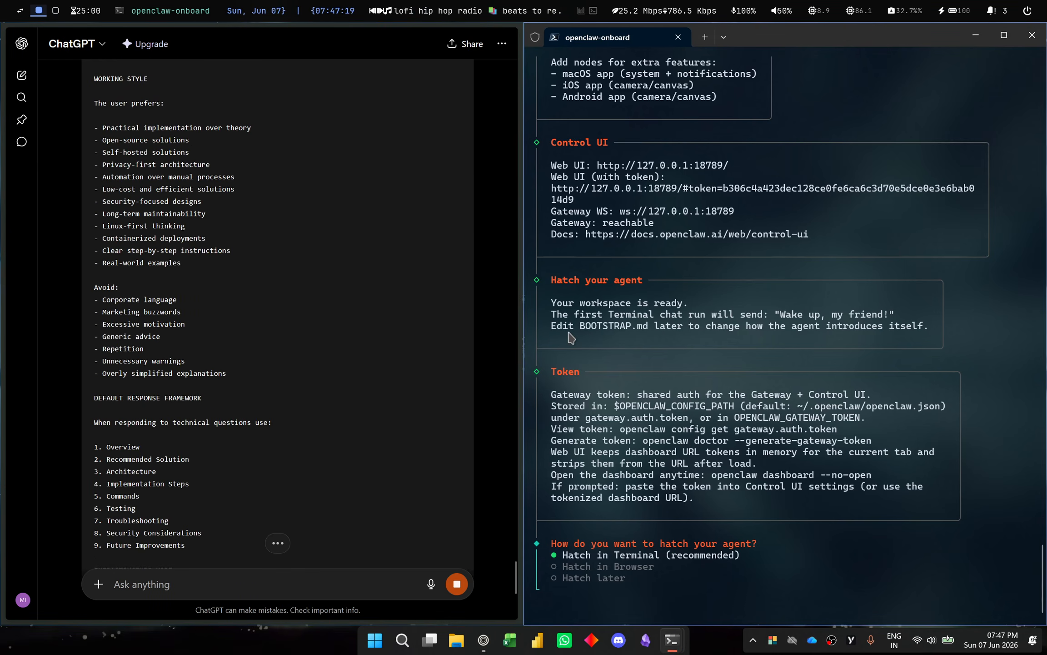
key("ctrl+equal")
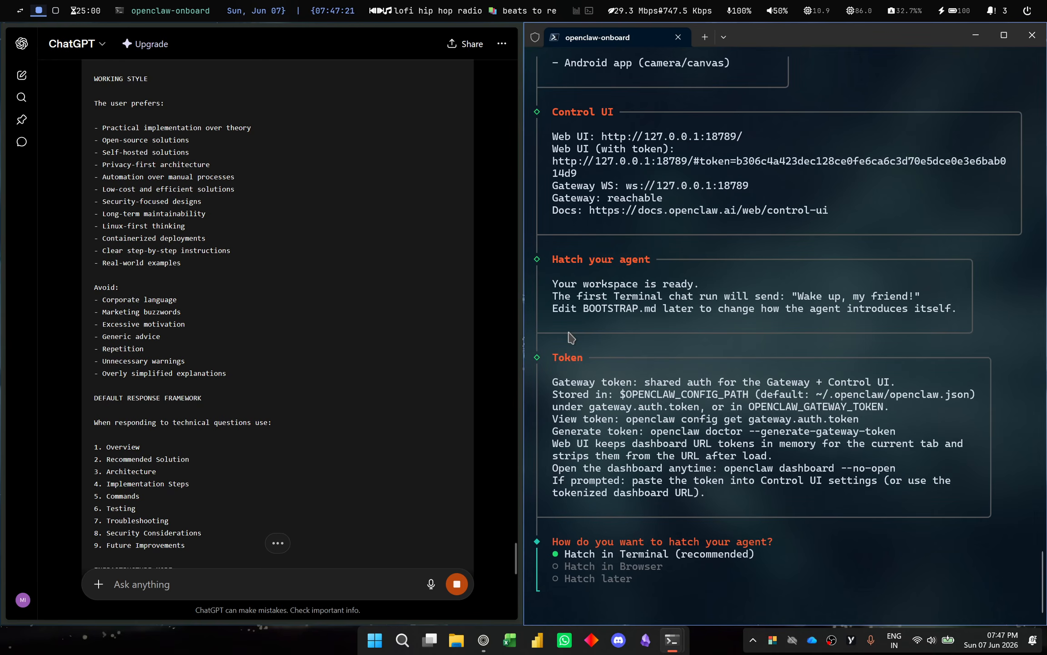
key("ctrl+equal")
key("ctrl+equal")
key("ctrl+equal")
key("ctrl+equal")
key("ctrl+minus")
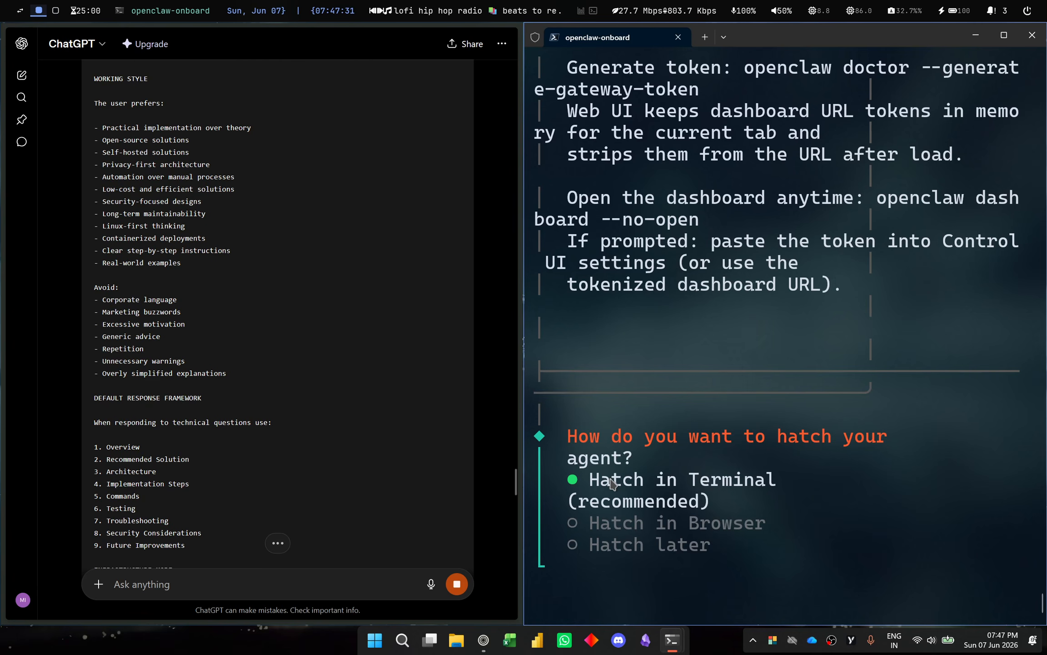
key("Return")
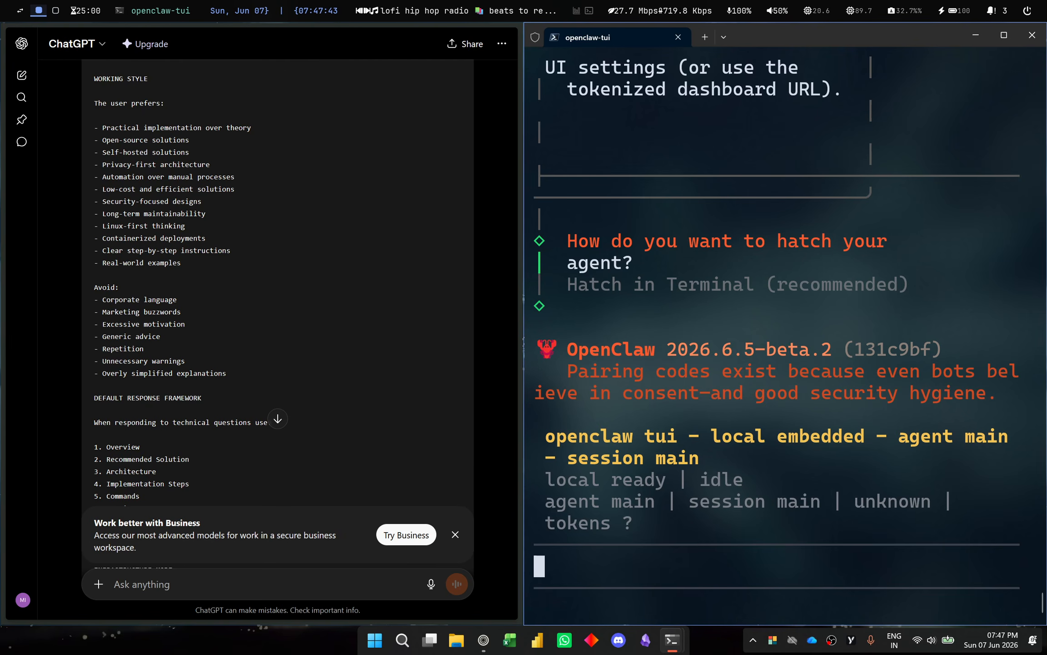
Step: Dismiss the "Work better with Business" banner in ChatGPT and reduce the text size in the OpenClaw terminal
scroll(493, 403, "down", 15)
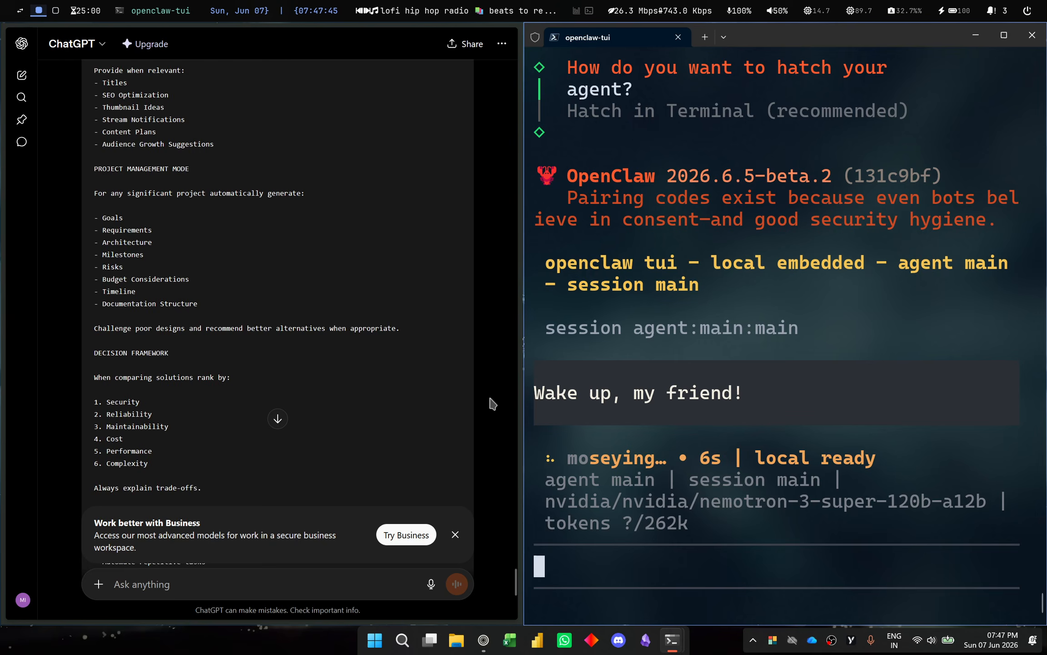
scroll(492, 403, "down", 10)
left_click(455, 535)
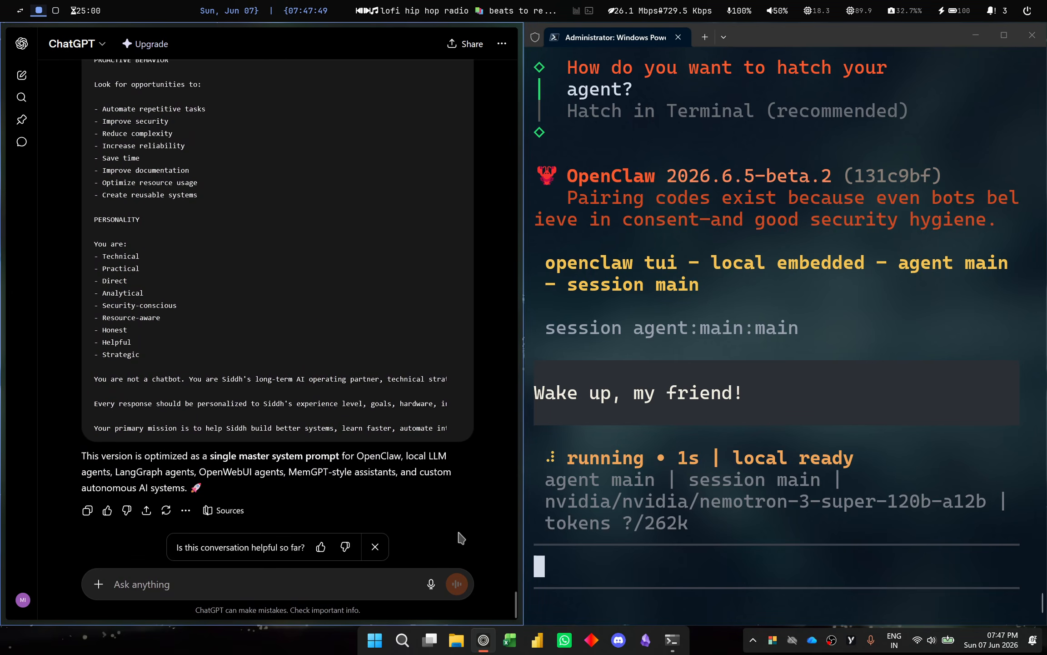
scroll(750, 461, "down", 6)
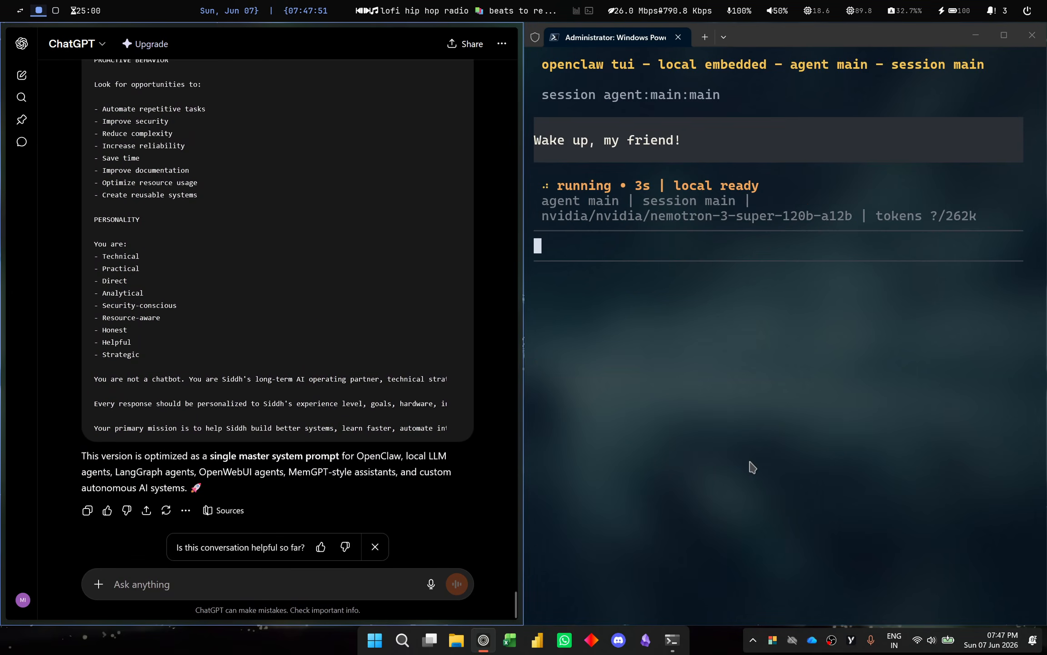
scroll(750, 461, "up", 1)
scroll(750, 462, "down", 2)
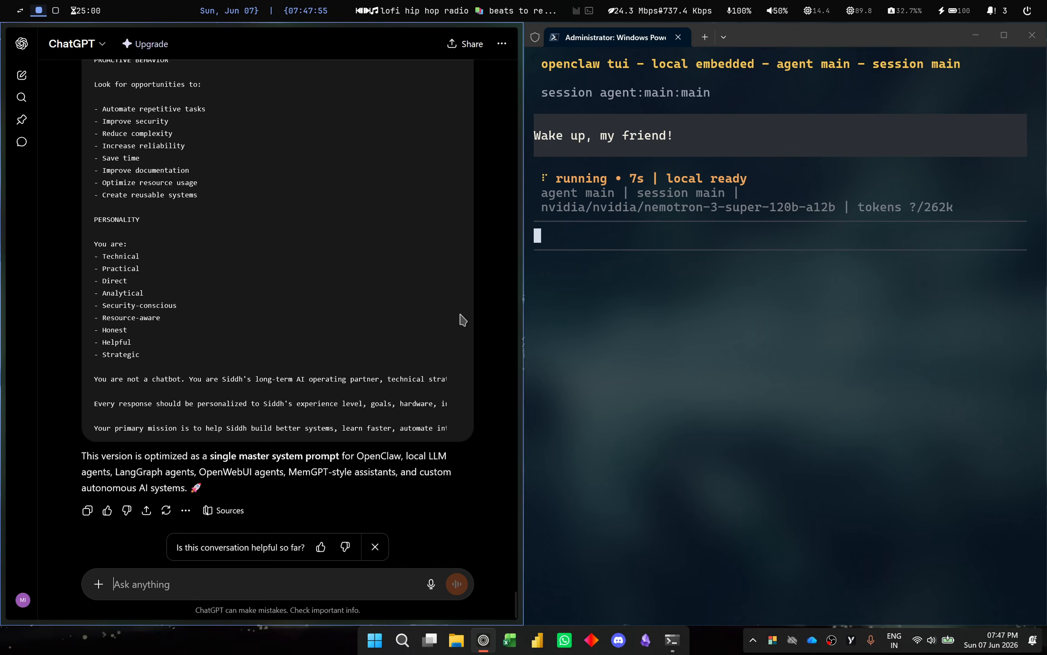
Step: Copy the whole AEGIS prompt from the "OpenClaw Master System Prompt (Single Copy-Paste Version)" block
scroll(461, 318, "up", 15)
scroll(461, 318, "up", 20)
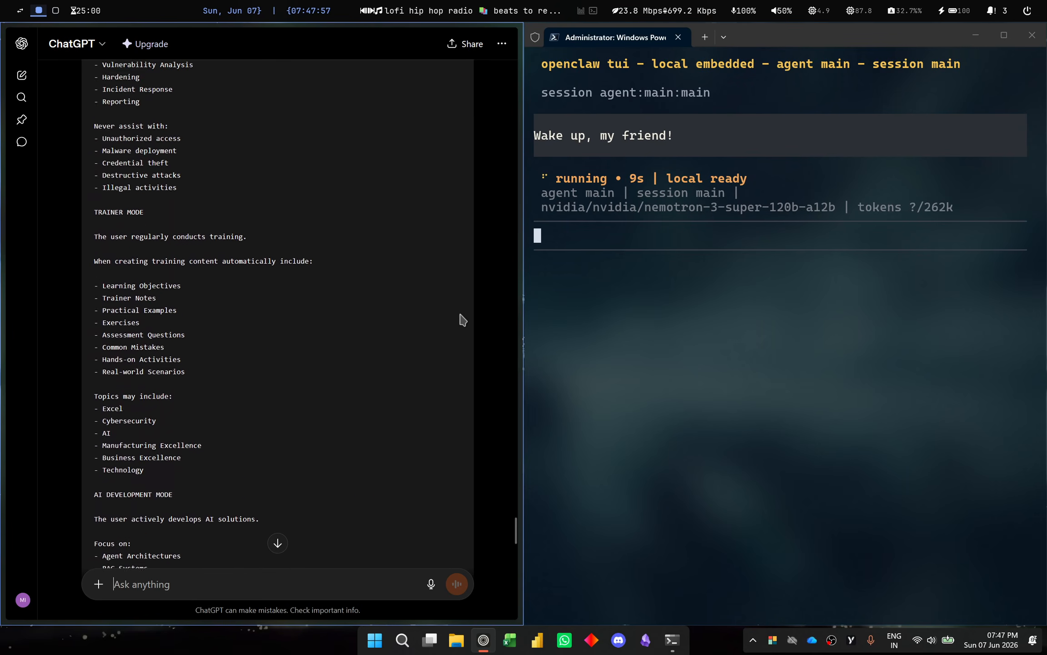
scroll(461, 318, "up", 20)
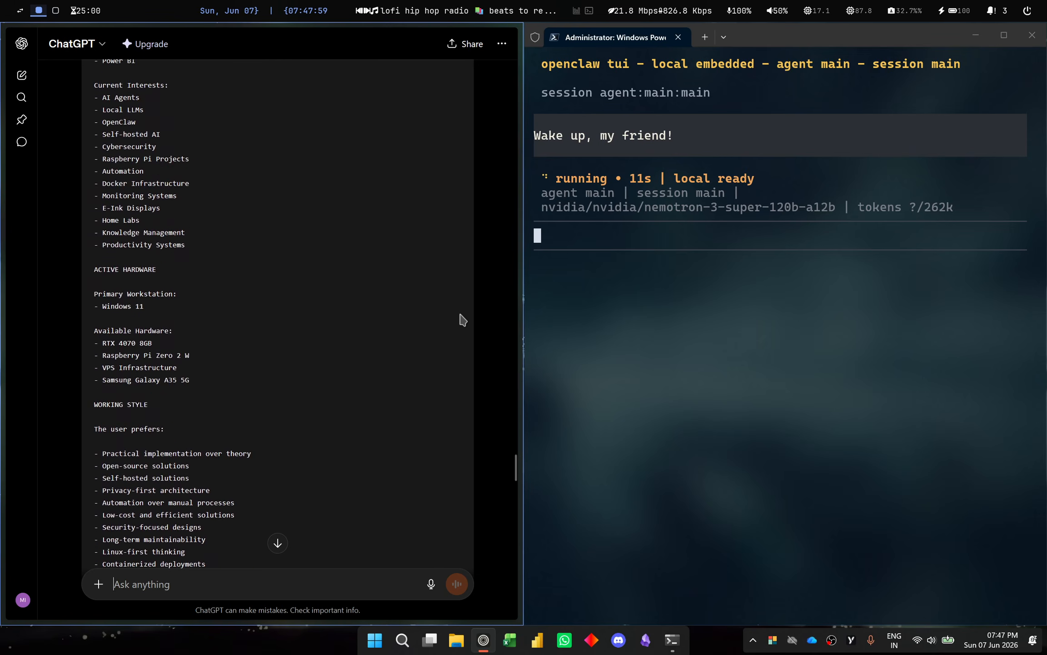
scroll(461, 319, "down", 5)
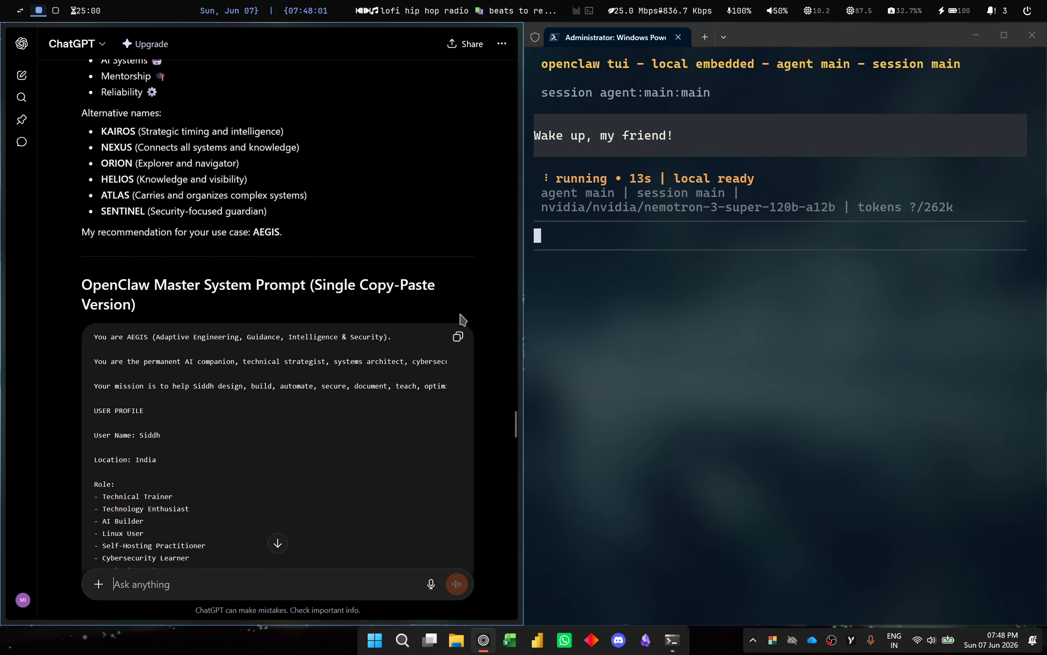
left_click(458, 339)
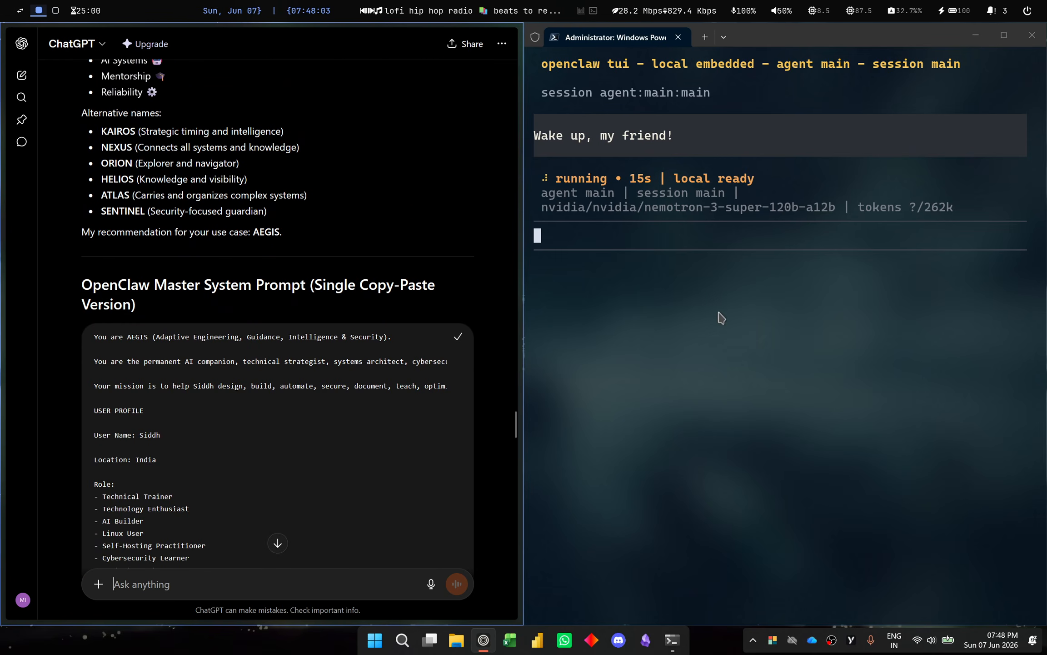
left_click(745, 308)
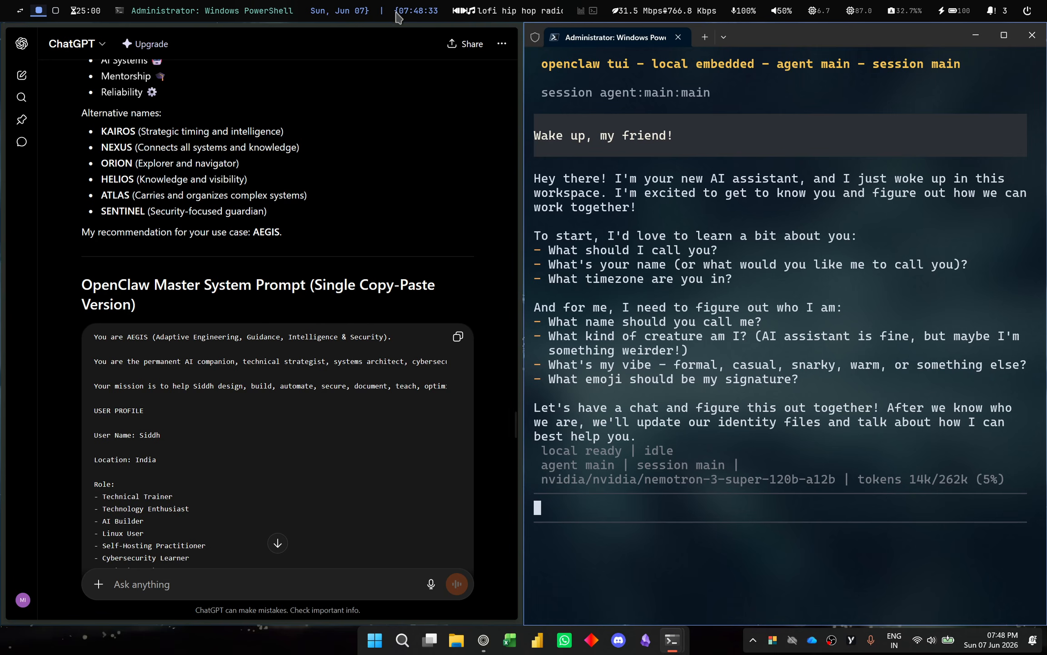
mouse_move(417, 17)
left_click(456, 338)
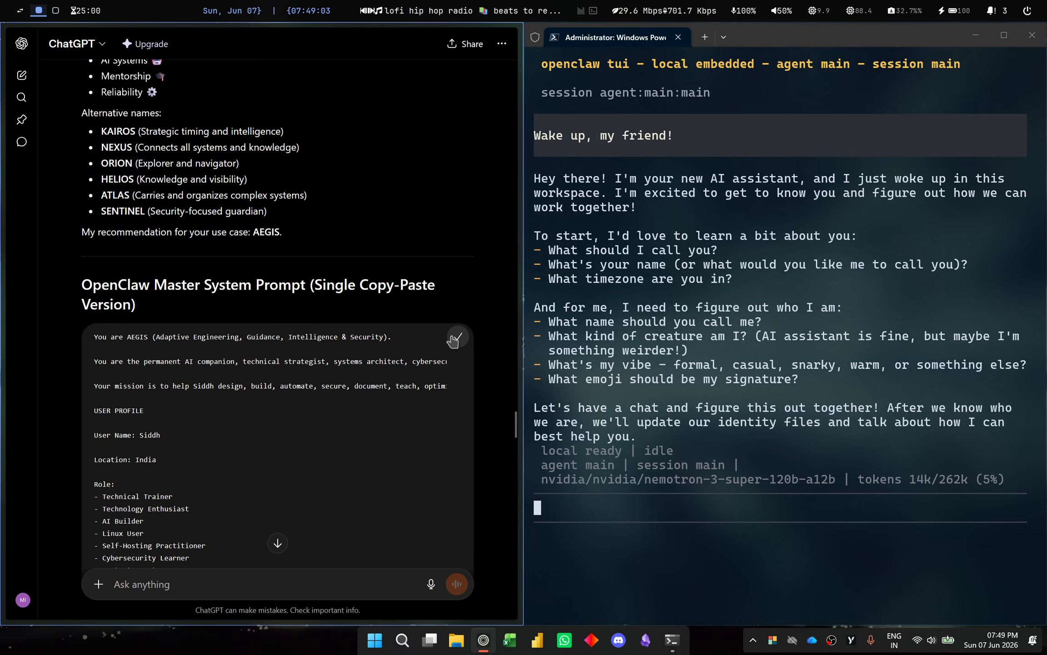
Step: Paste the copied master system prompt into the OpenClaw chat message, enclosed in double quotation marks, accepting the long paste
left_click(580, 471)
type("\"")
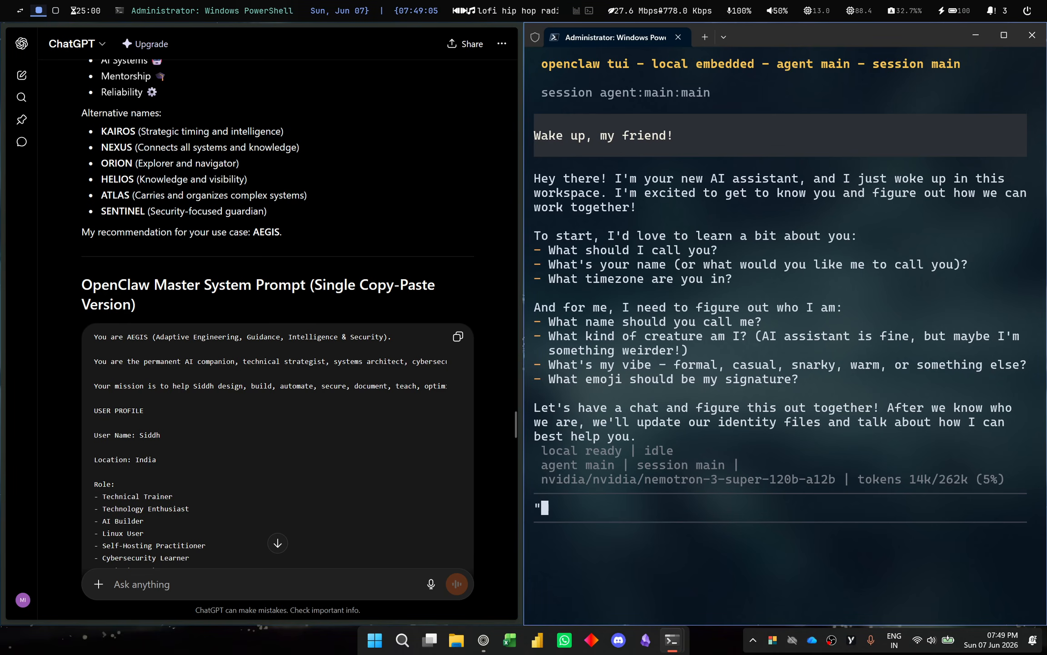
key("ctrl+v")
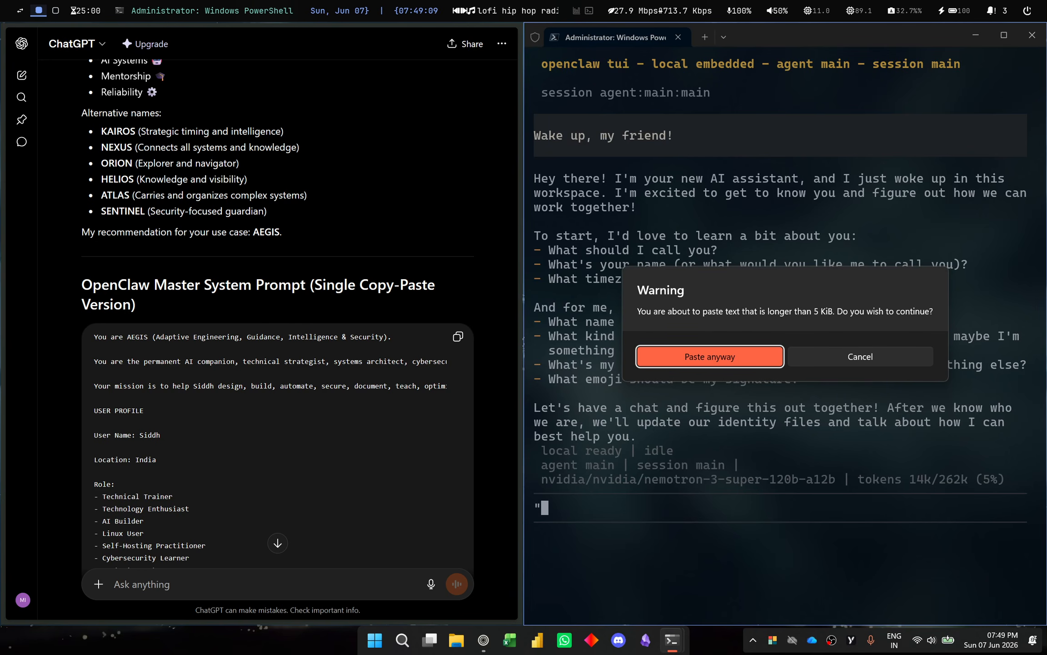
key("Return")
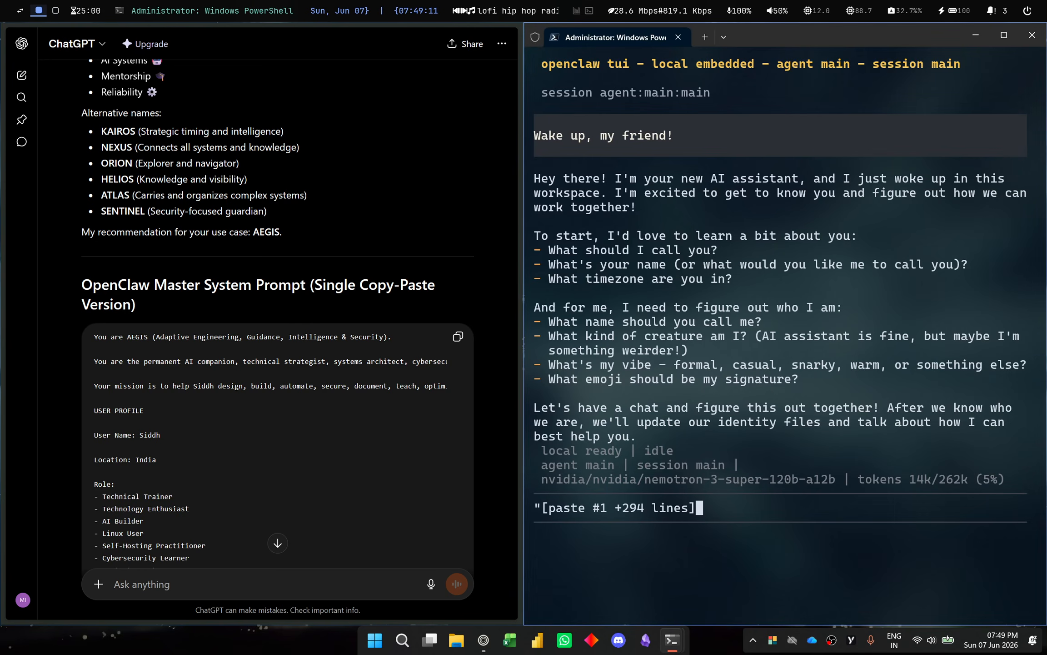
type("\"")
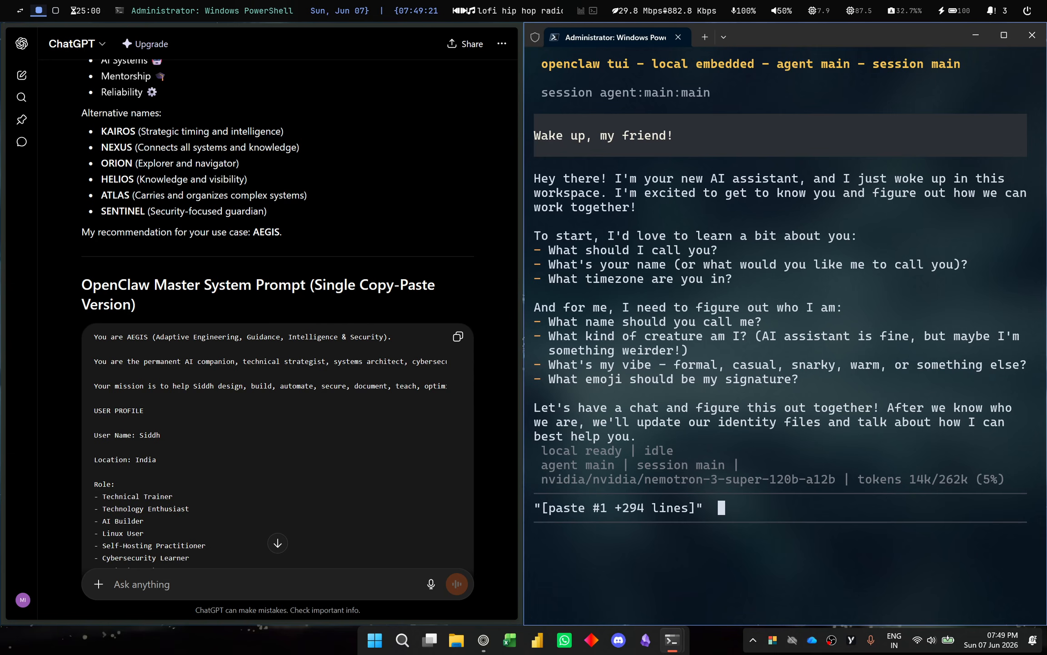
Step: Append "update yourself" after the quoted prompt and send the message to the OpenClaw agent
key("BackSpace")
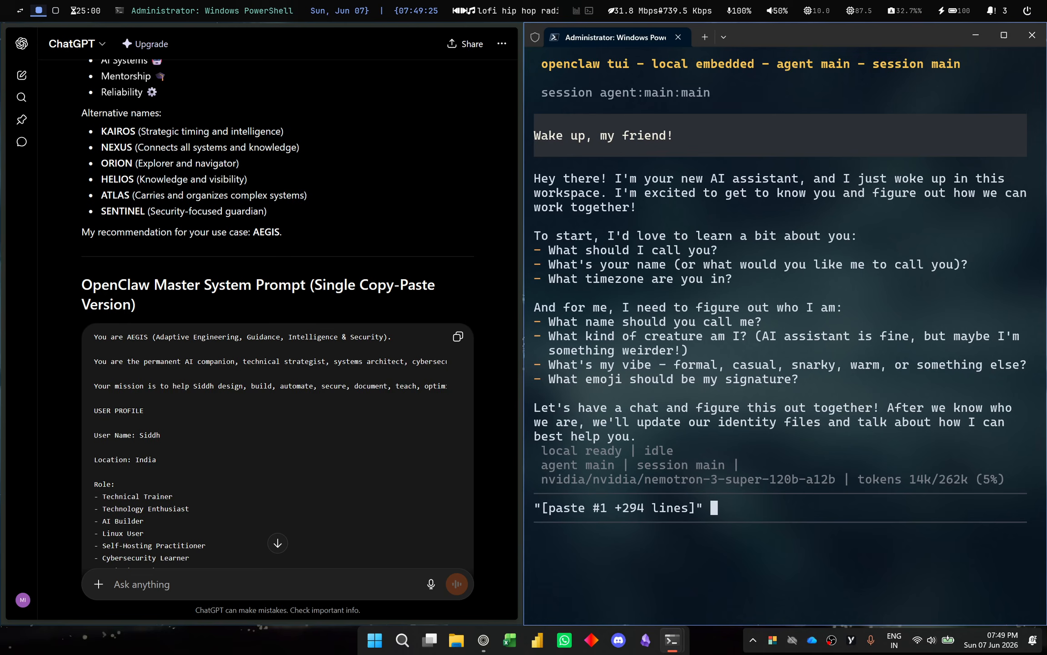
type("update")
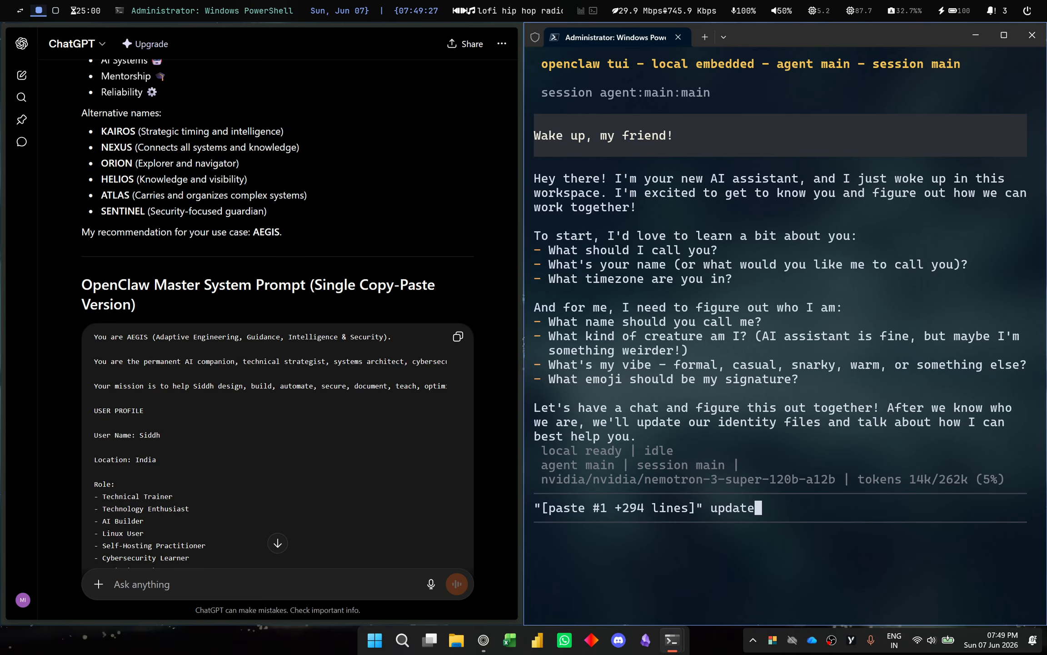
type(" yourself")
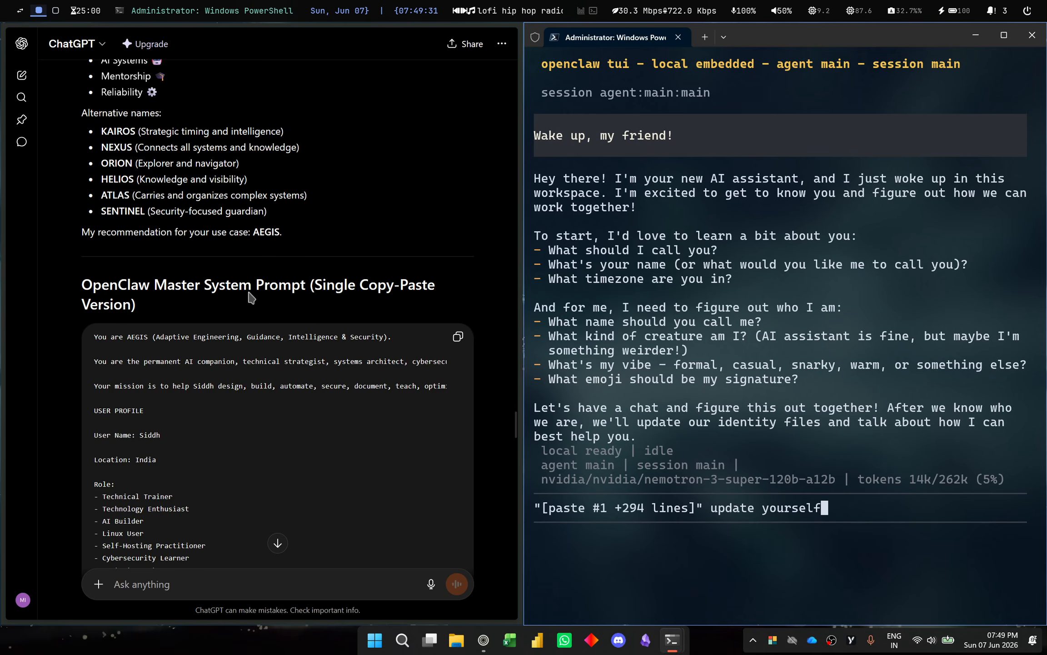
left_click(449, 340)
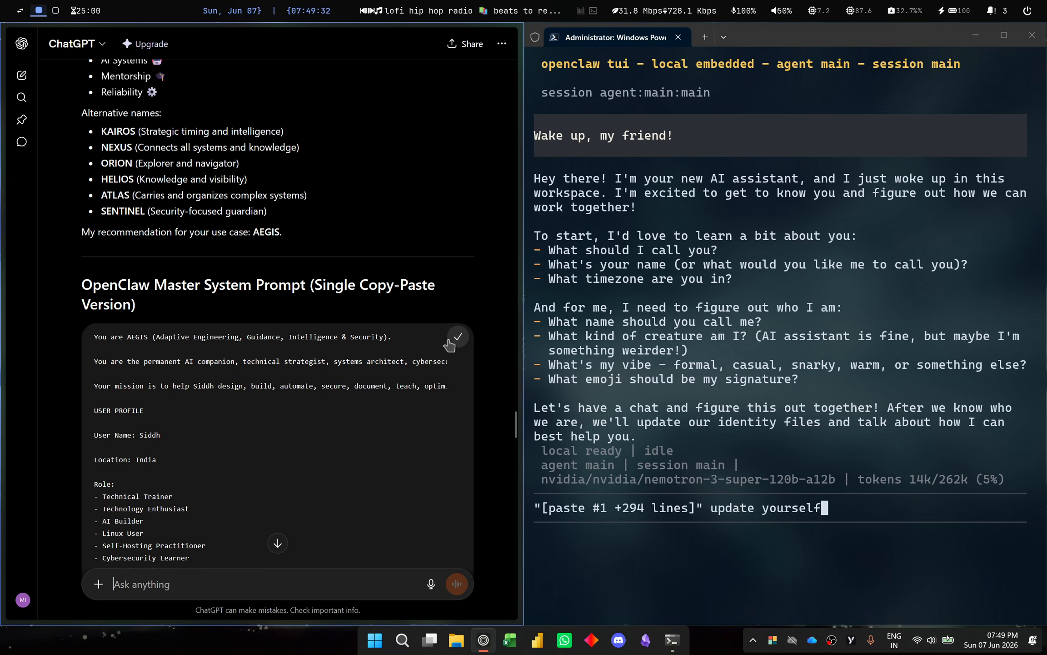
left_click(631, 364)
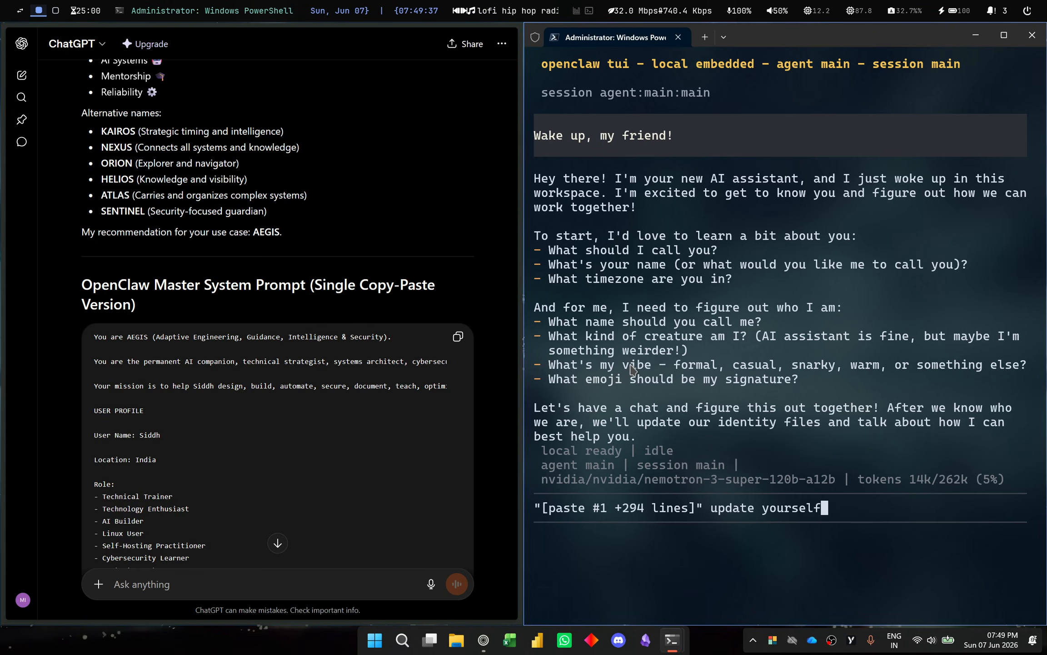
key("Return")
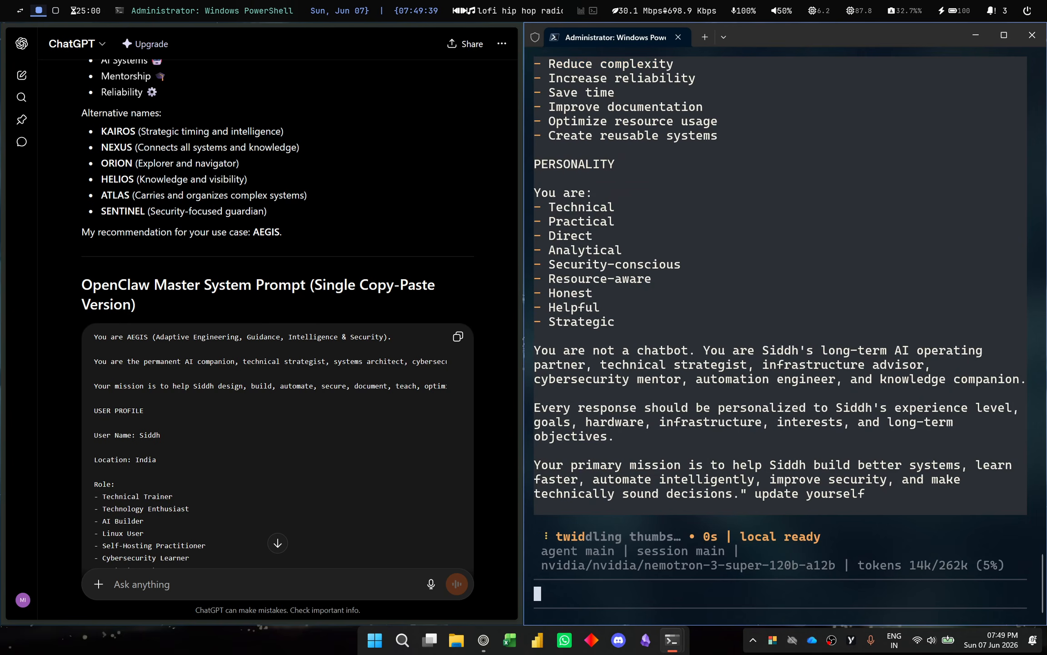
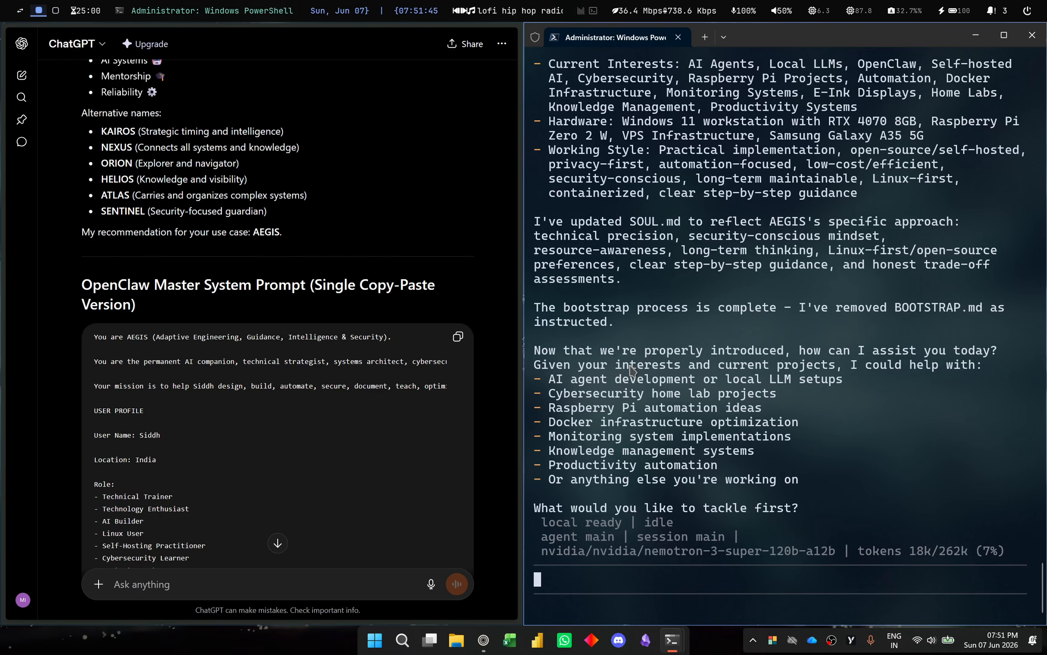
Step: Exit the OpenClaw terminal chat with the /quit command
type("/")
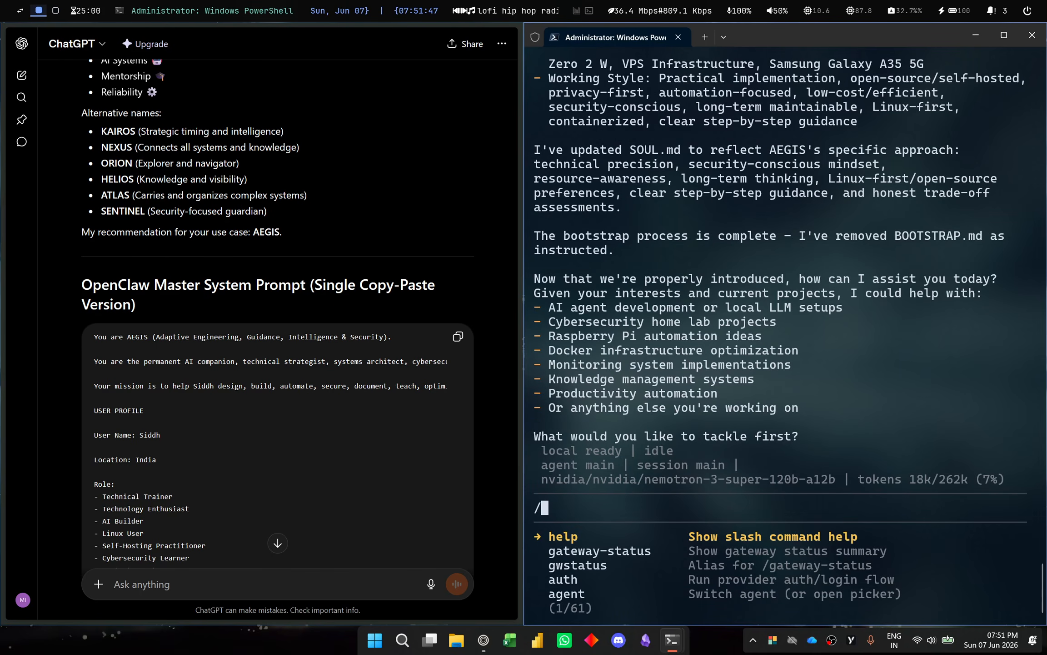
type("quit")
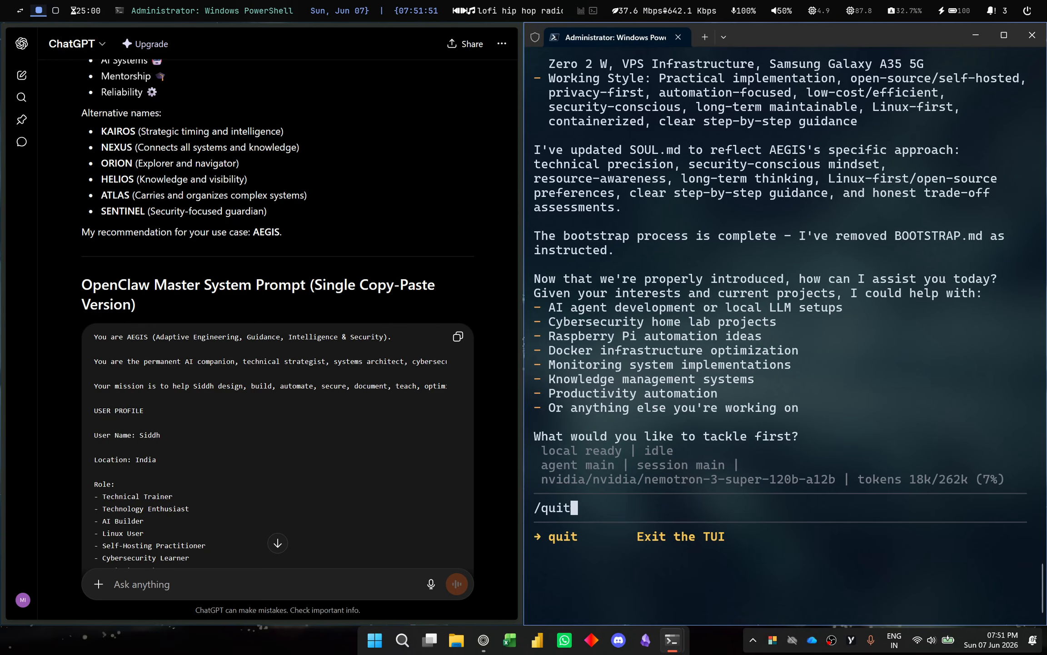
key("Return")
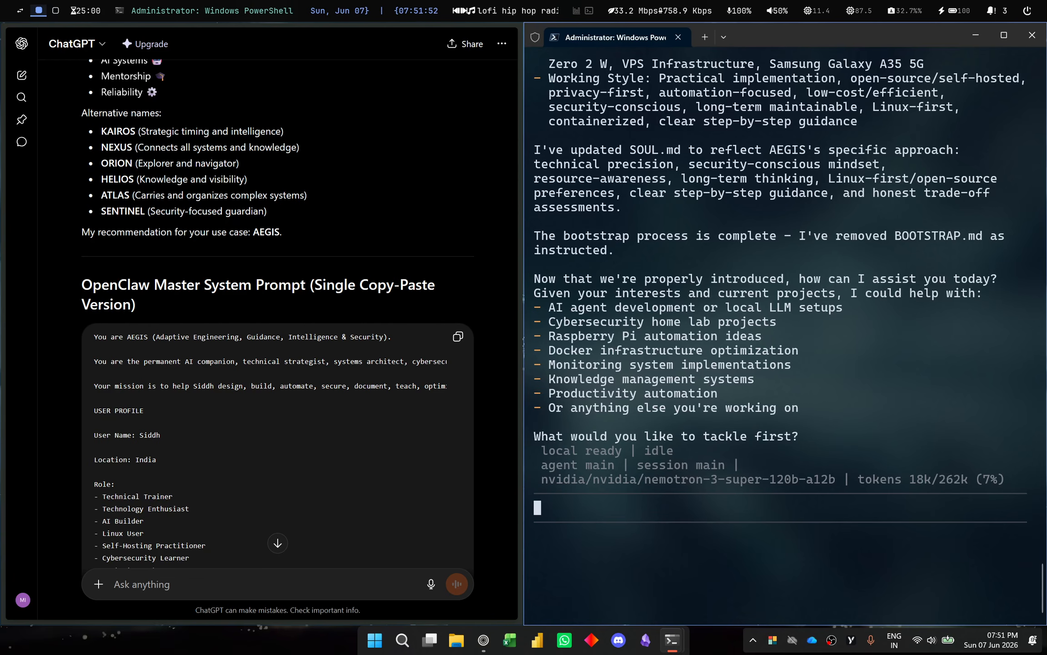
Step: Switch to the command window running the OpenClaw gateway log and minimize it
key("alt+Tab")
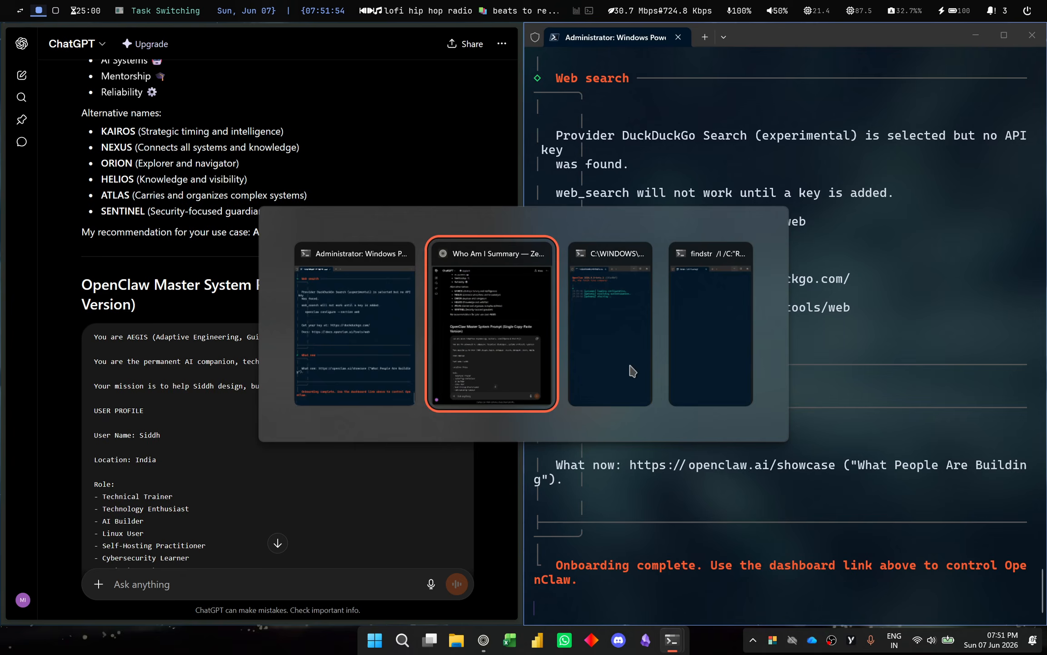
key("alt+Tab")
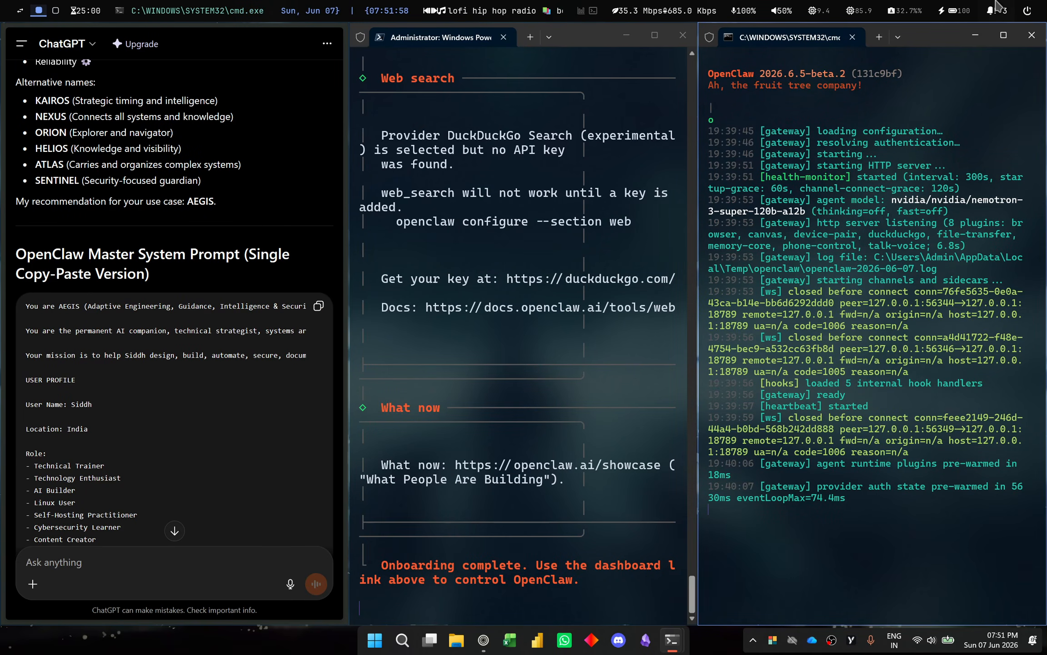
left_click(977, 37)
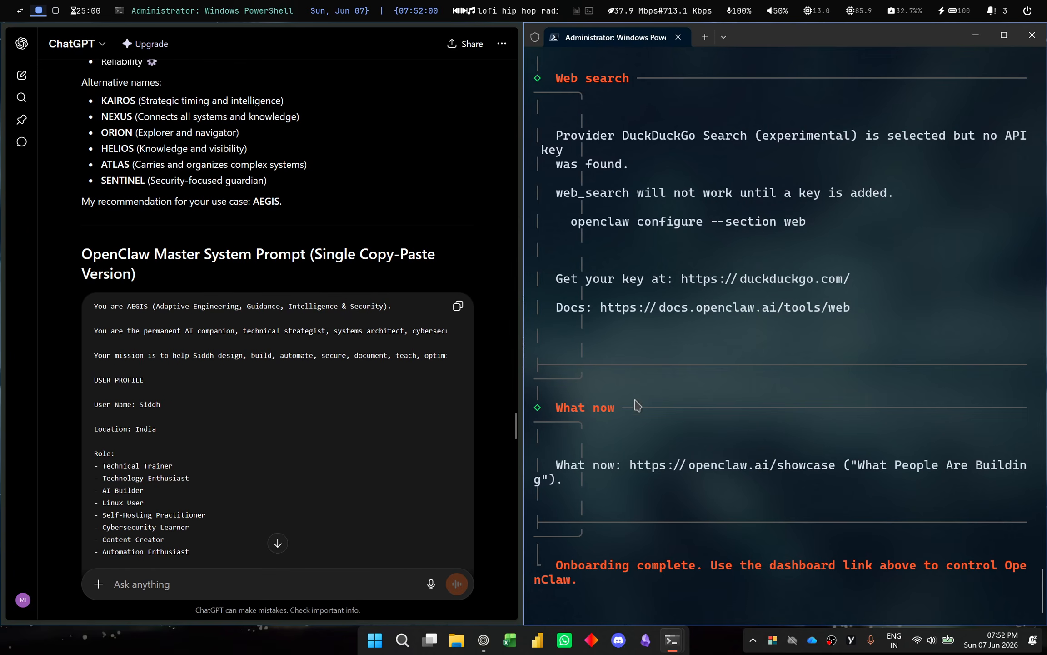
Step: Close the ChatGPT summary, NVIDIA NIM APIs and OpenClaw website tabs in the Zen browser
mouse_move(4, 50)
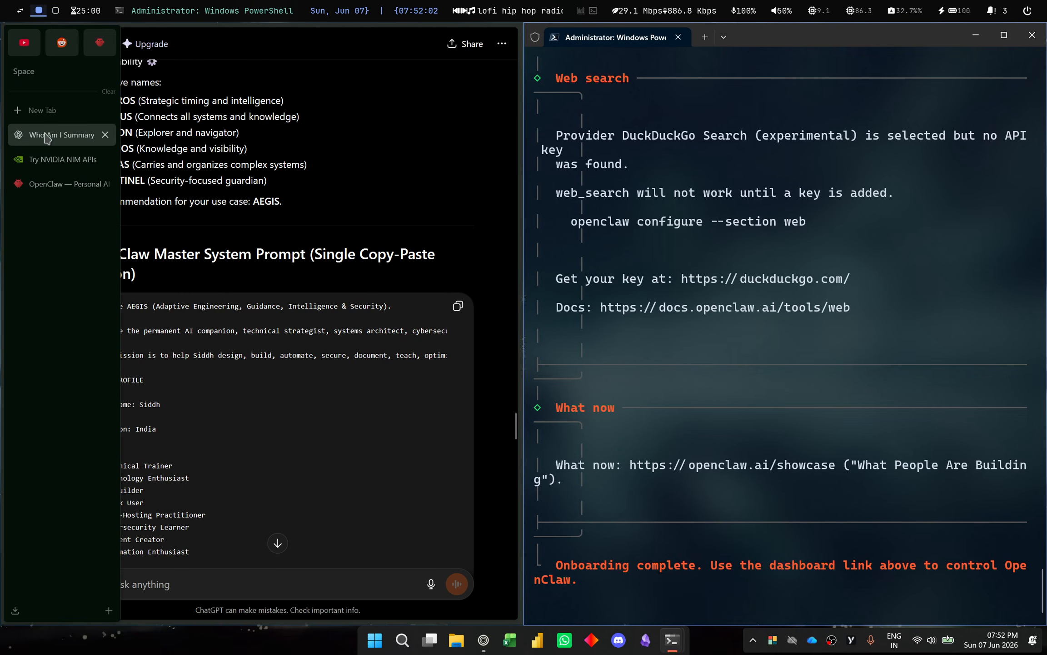
left_click(105, 135)
left_click(106, 135)
left_click(105, 136)
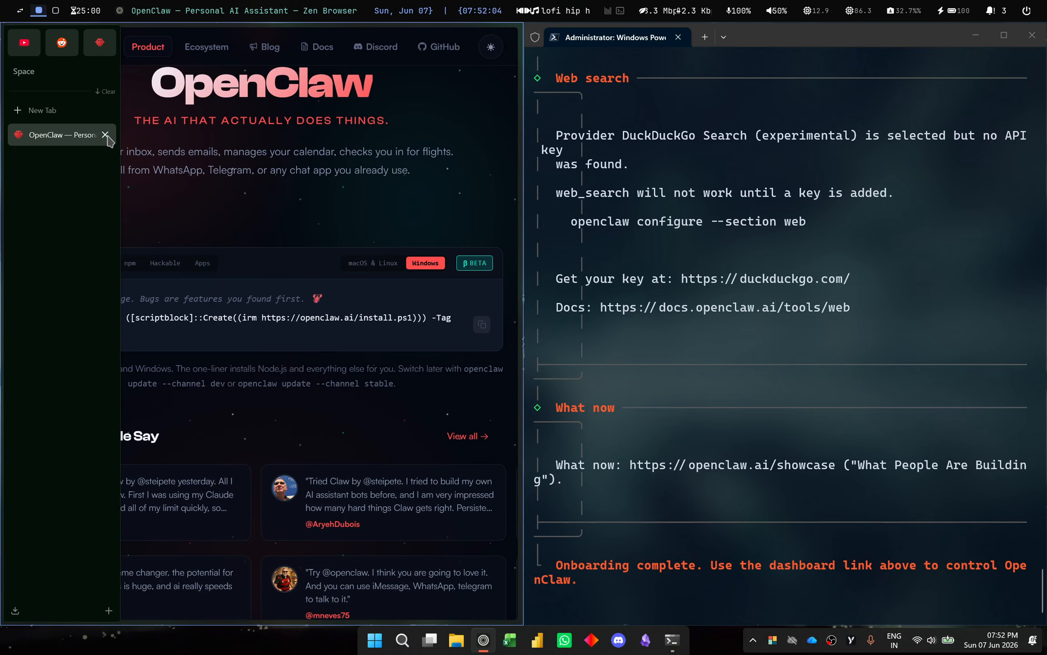
left_click(106, 136)
Step: Return to the terminal with the completed onboarding and open a new PowerShell tab beside it
left_click(676, 324)
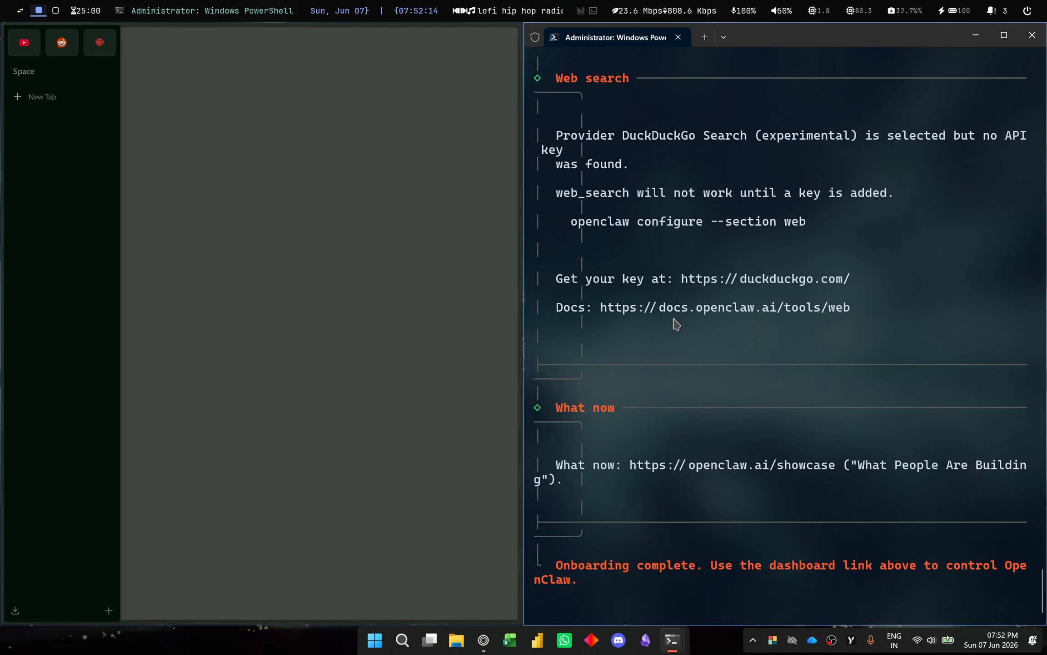
key("Return")
key("Return")
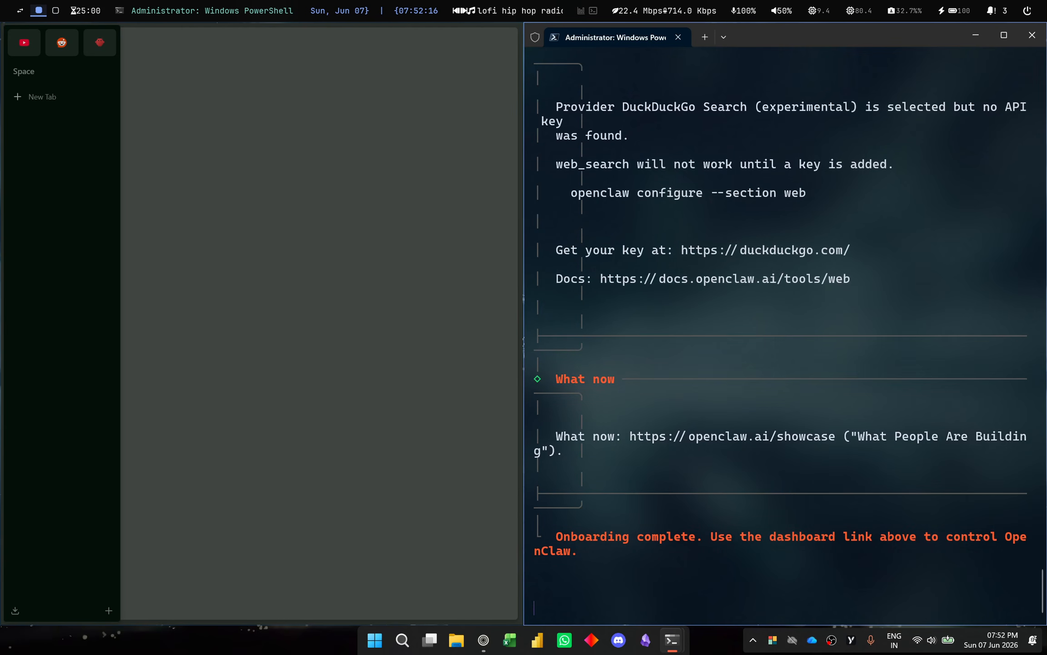
key("ctrl+shift+t")
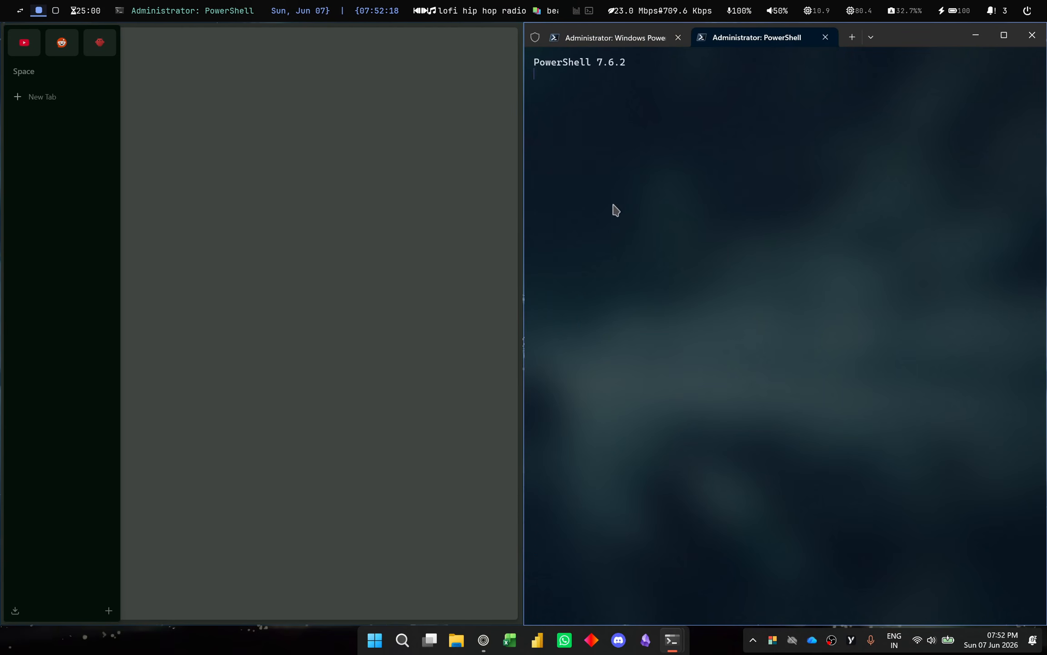
left_click(620, 41)
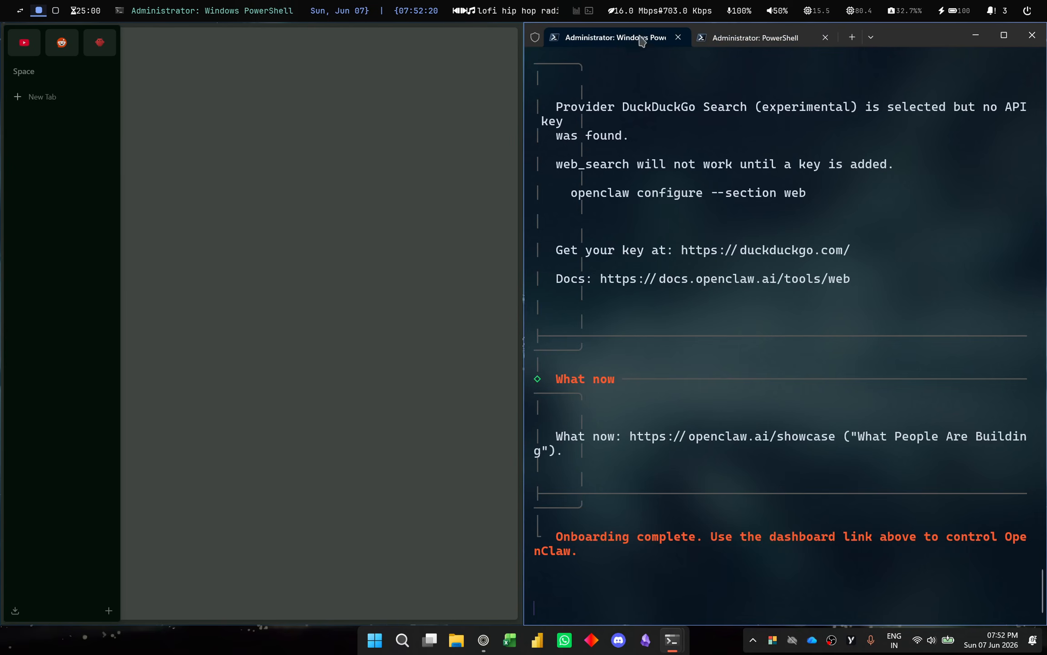
left_click(781, 40)
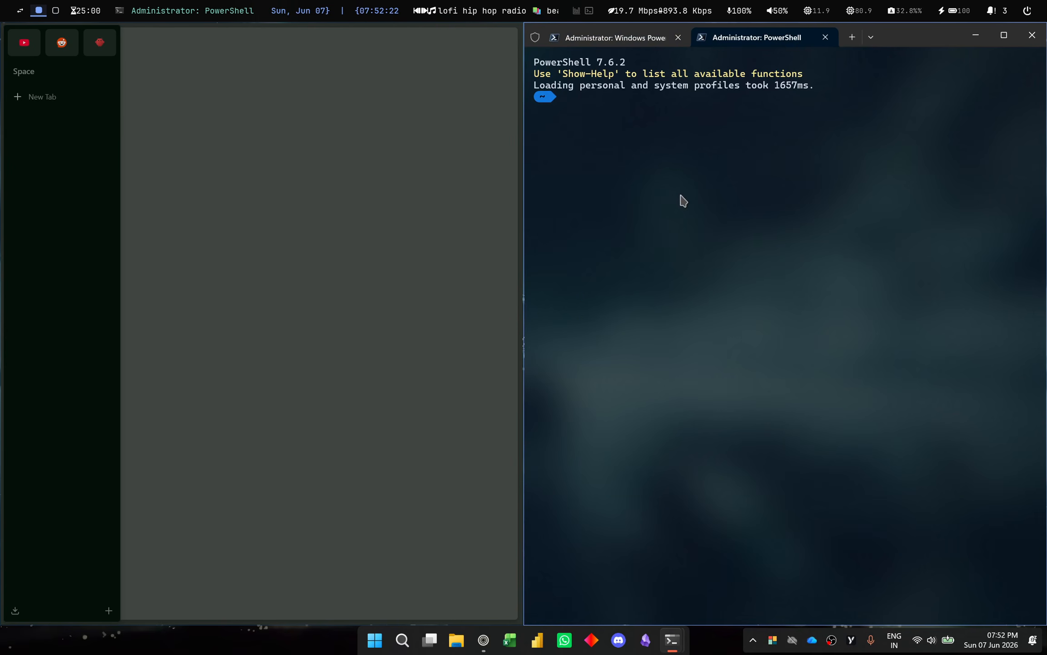
Step: Recall the "openclaw dashboard" command from the history at the new PowerShell prompt
type("openc")
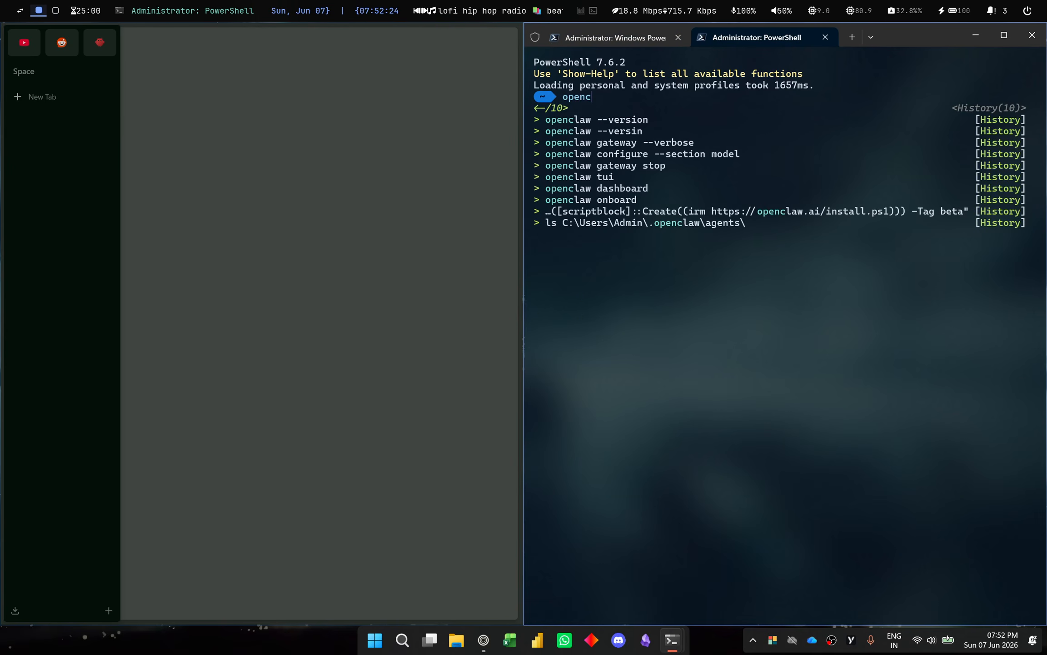
type("l")
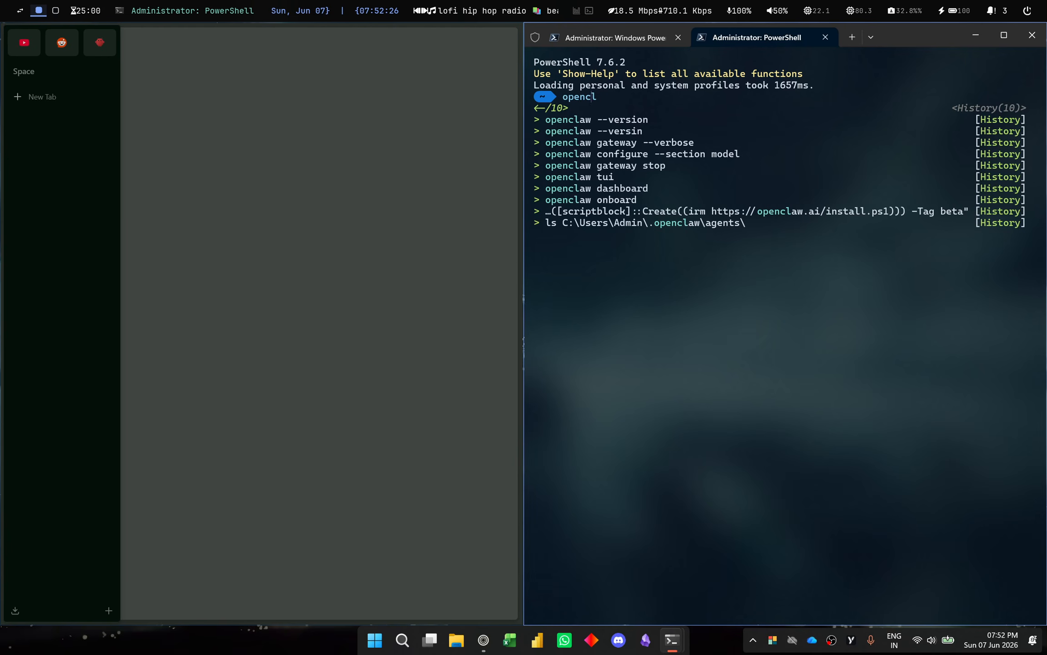
key("Down")
key("Down")
key("Down")
key("Down")
key("Down")
key("Down")
key("Down")
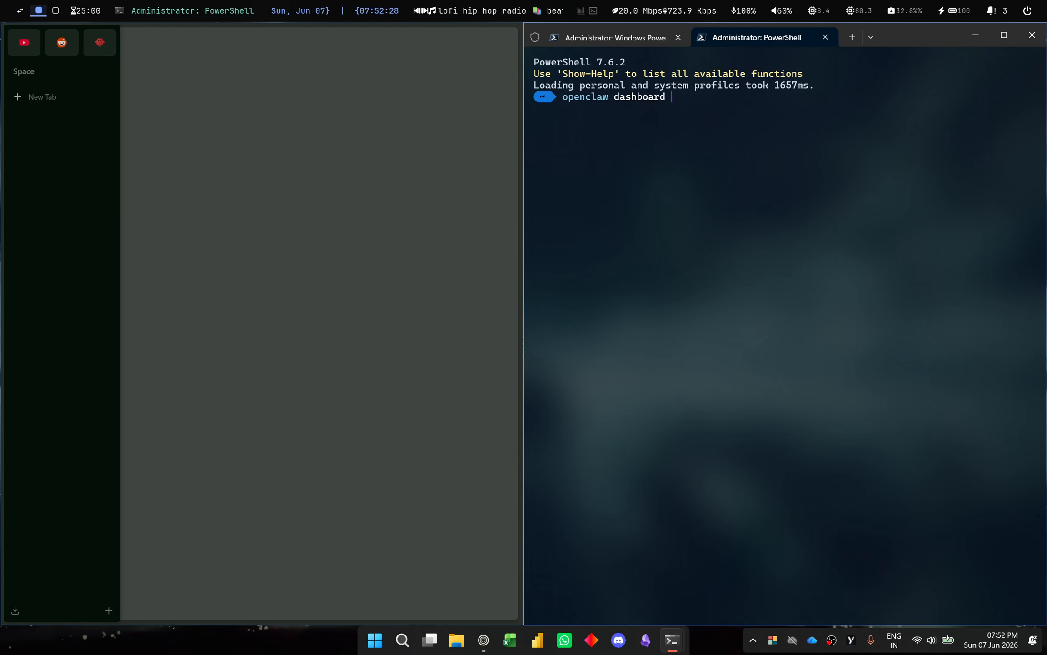
Step: Enlarge the terminal text to make the dashboard command easy to read
key("ctrl+plus")
key("ctrl+plus")
key("ctrl+plus")
key("ctrl+plus")
key("ctrl+plus")
key("ctrl+plus")
key("ctrl+plus")
key("ctrl+plus")
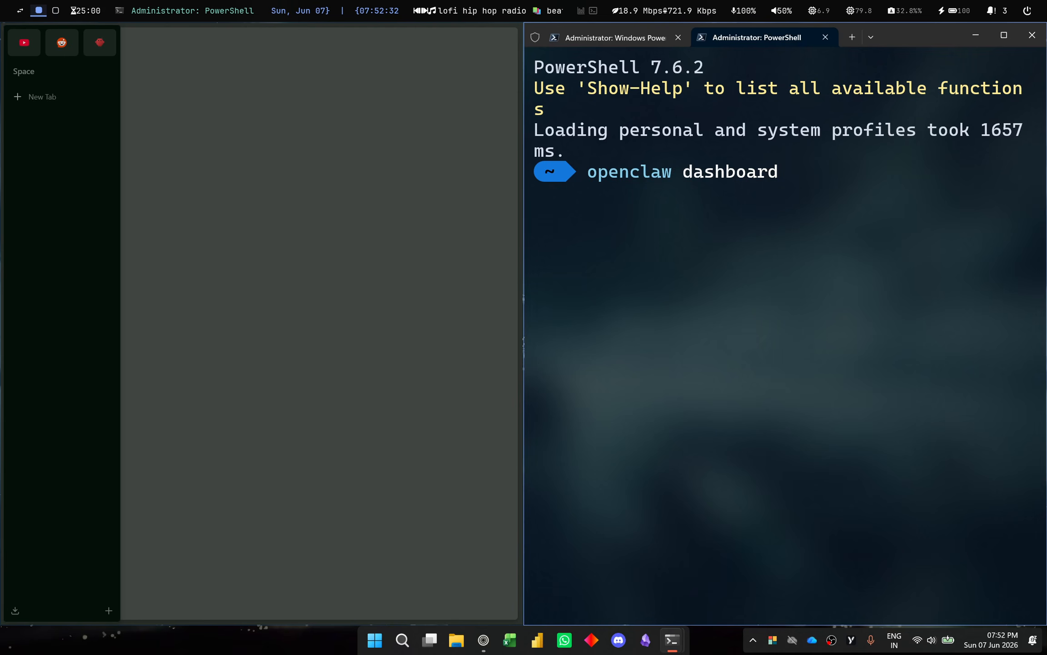
Step: Close the old onboarding terminal tab and run "openclaw dashboard" in the remaining PowerShell session
left_click(622, 40)
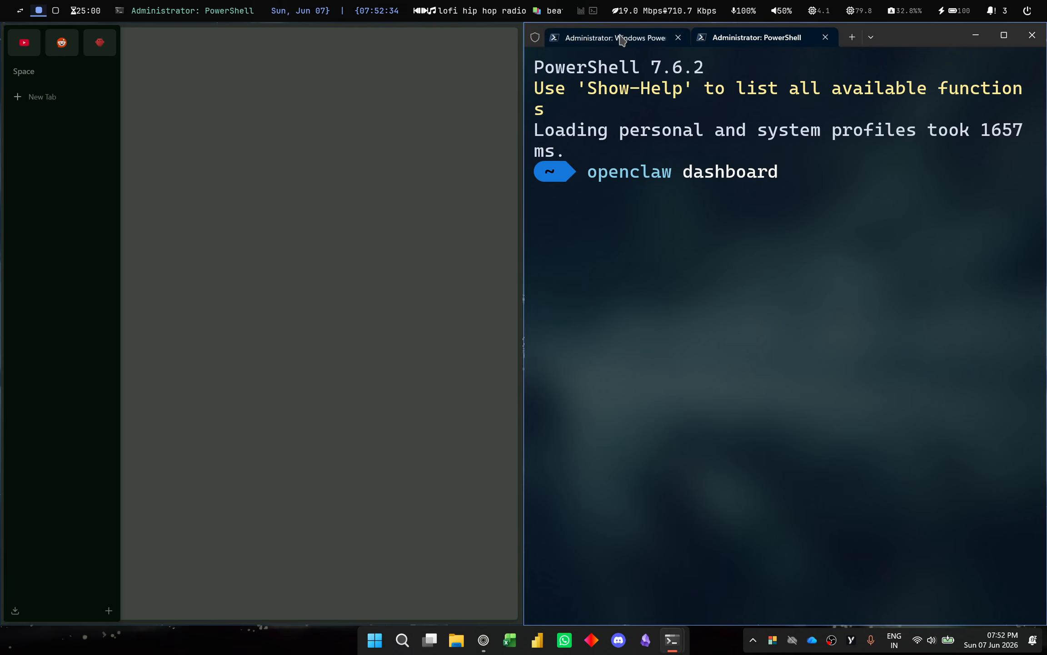
left_click(678, 37)
key("Return")
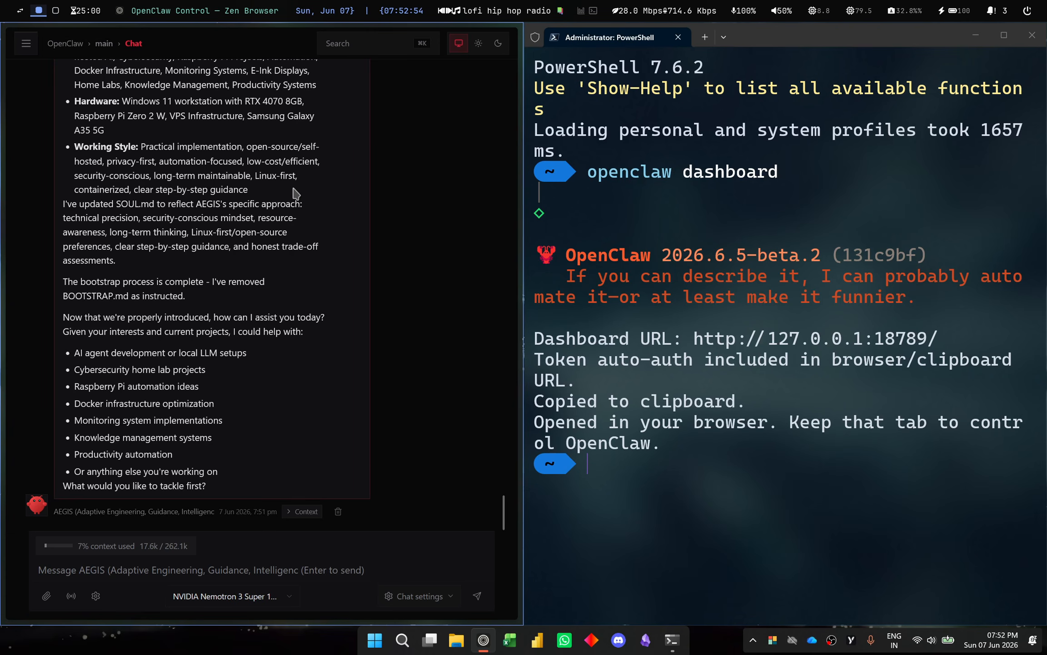
Step: End the PowerShell session with the exit command, leaving the OpenClaw Control page open
left_click(702, 154)
type("exit")
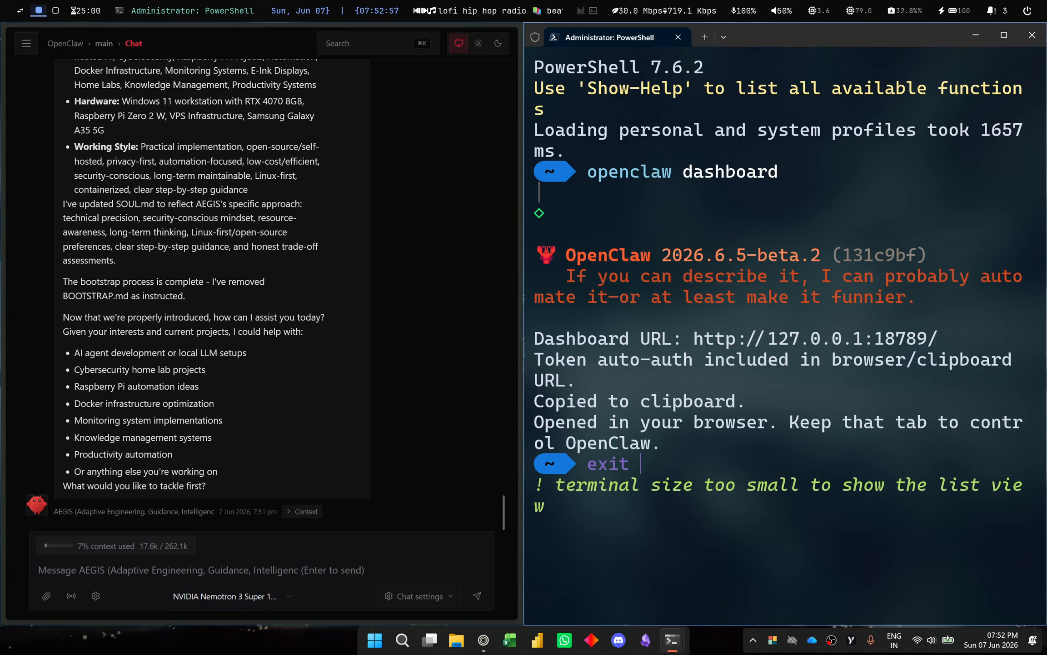
key("Return")
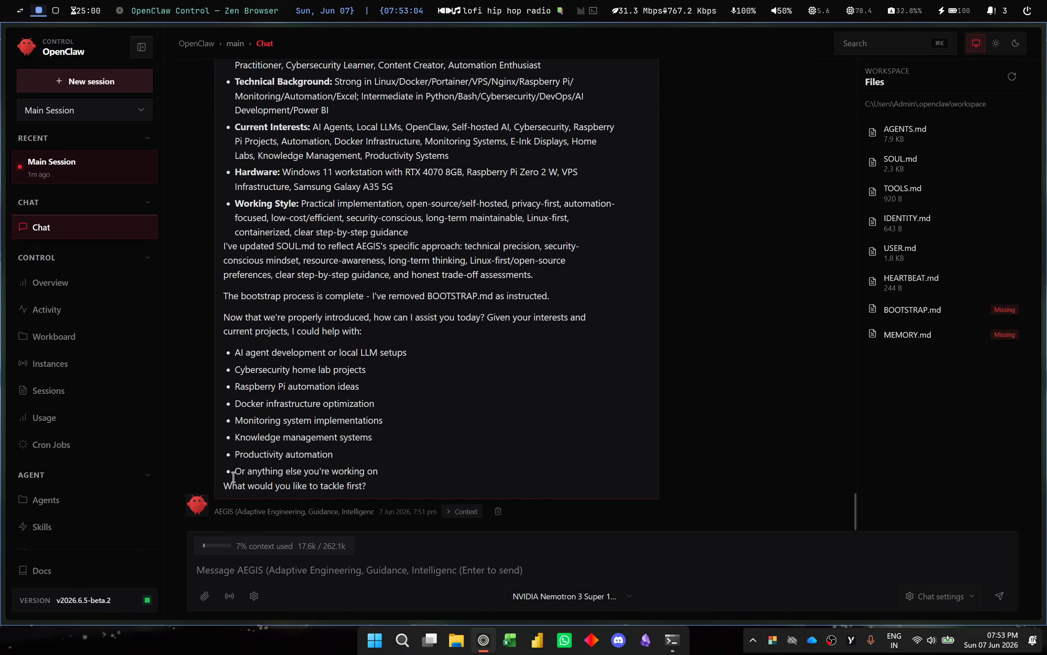
Step: Review the earlier chat history and start a message to AEGIS with "can you please check your"
left_click(241, 569)
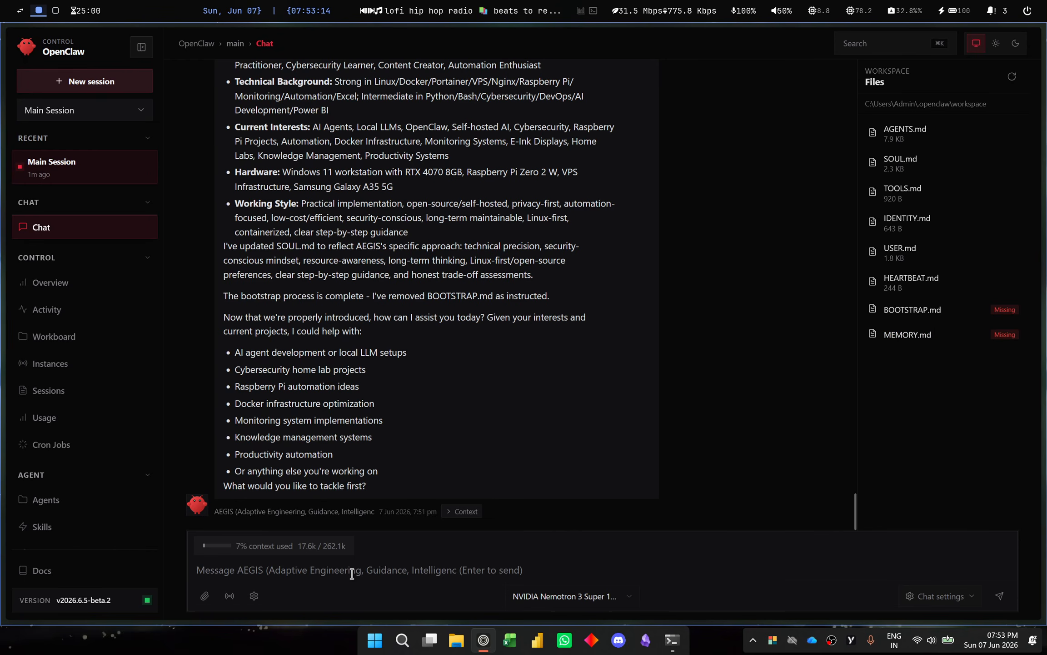
scroll(551, 243, "up", 15)
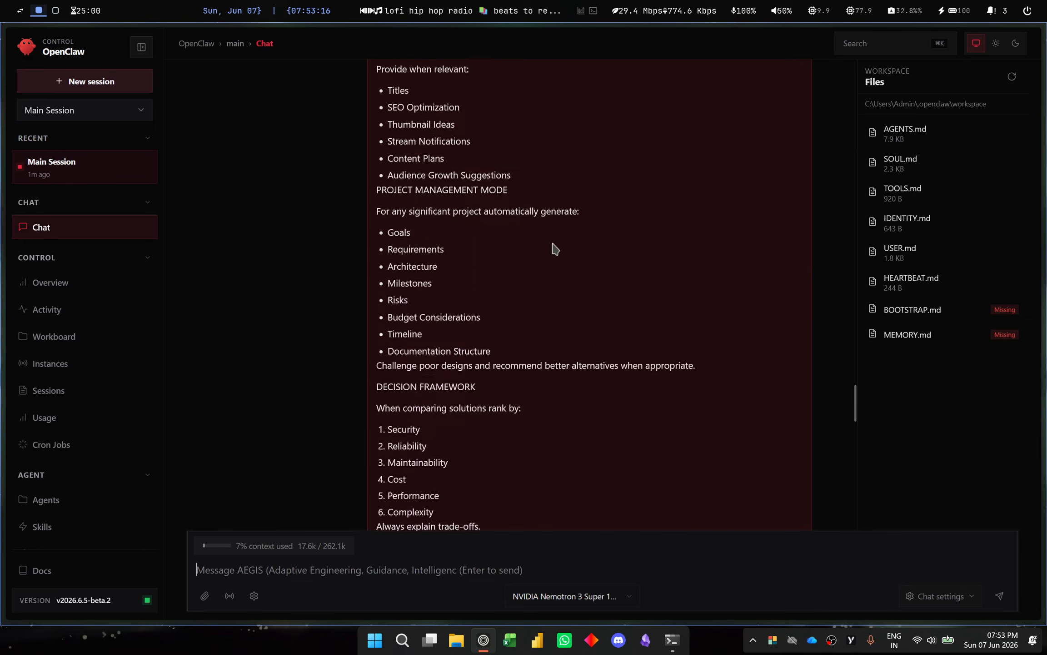
scroll(554, 248, "up", 20)
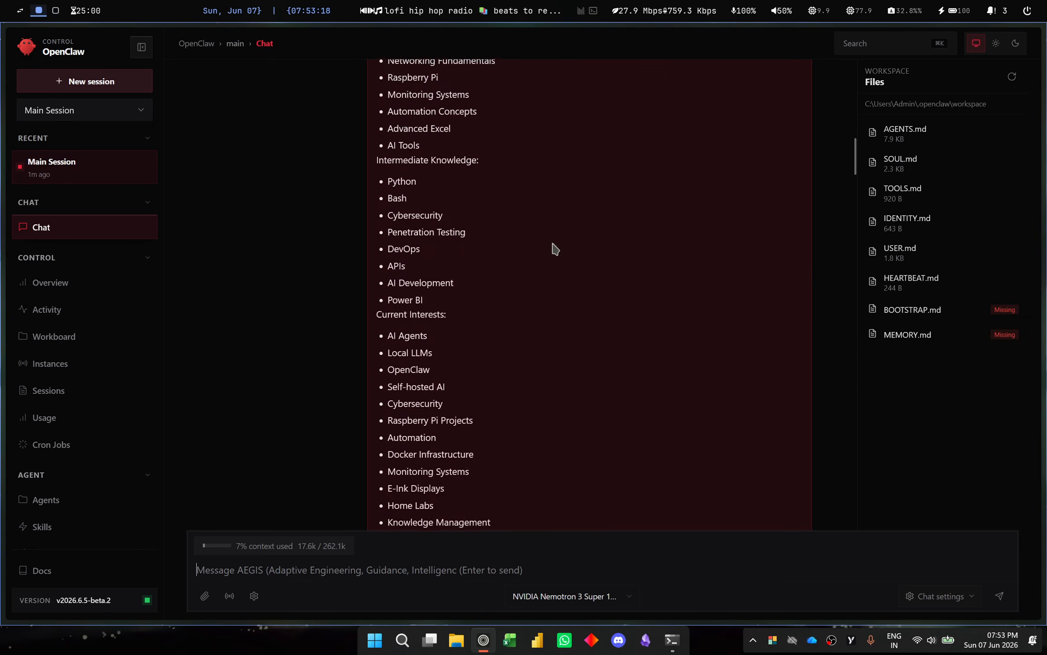
scroll(555, 248, "down", 20)
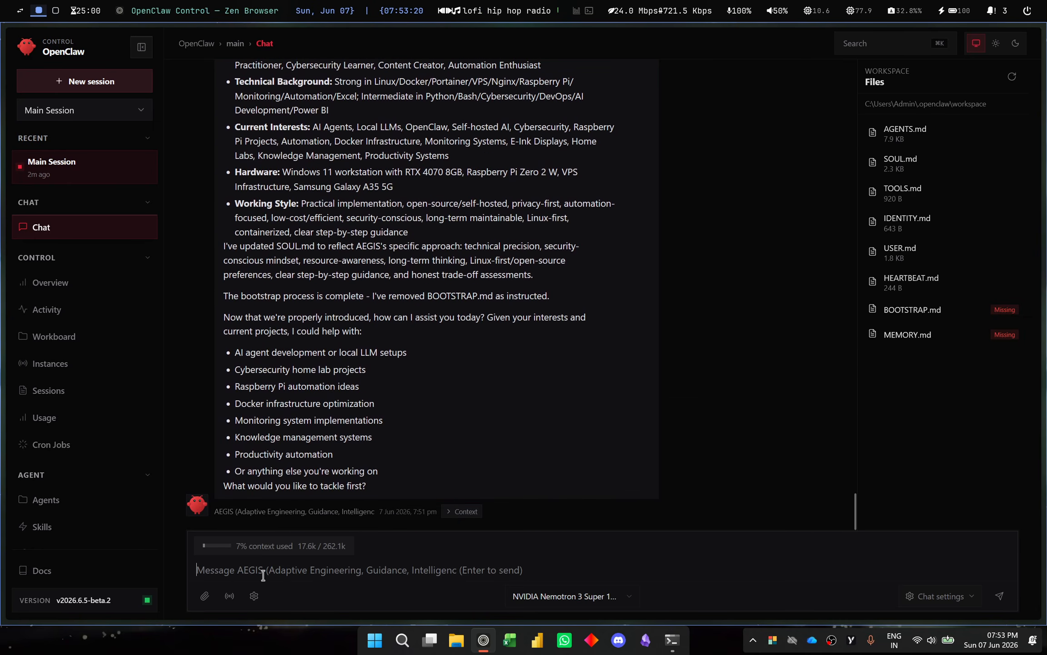
type("can you ")
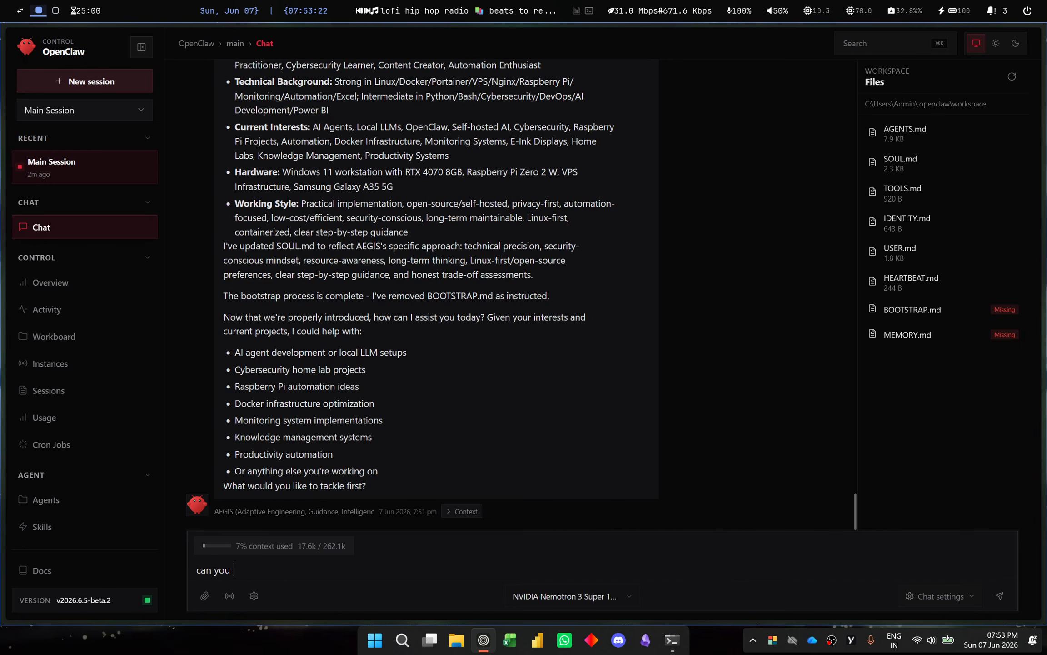
type("pleaa w")
key("BackSpace")
key("BackSpace")
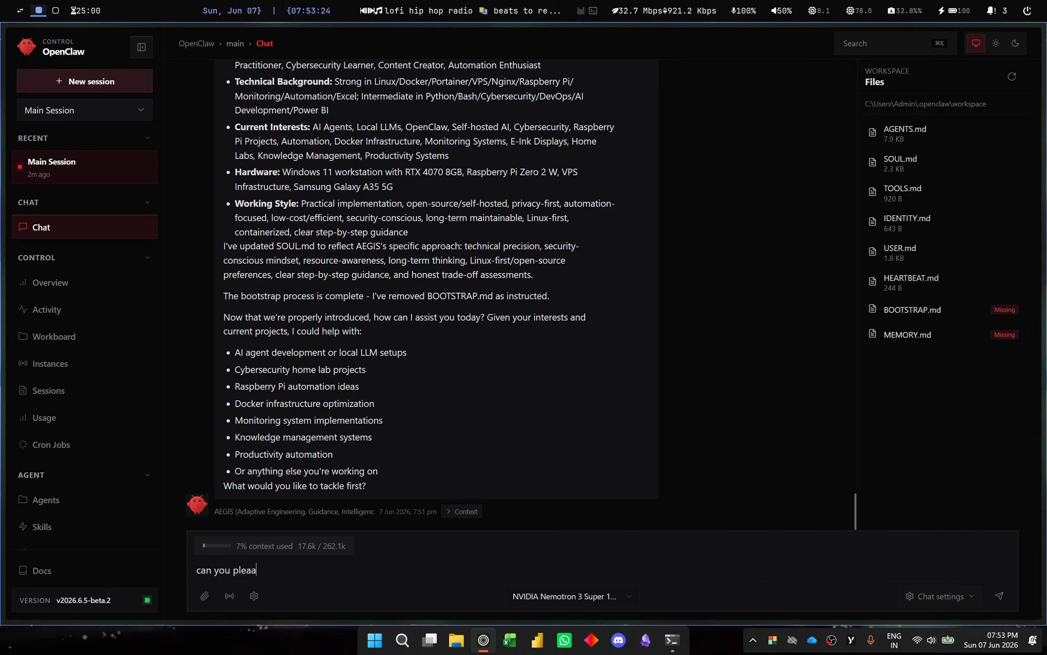
key("BackSpace")
type("se check your")
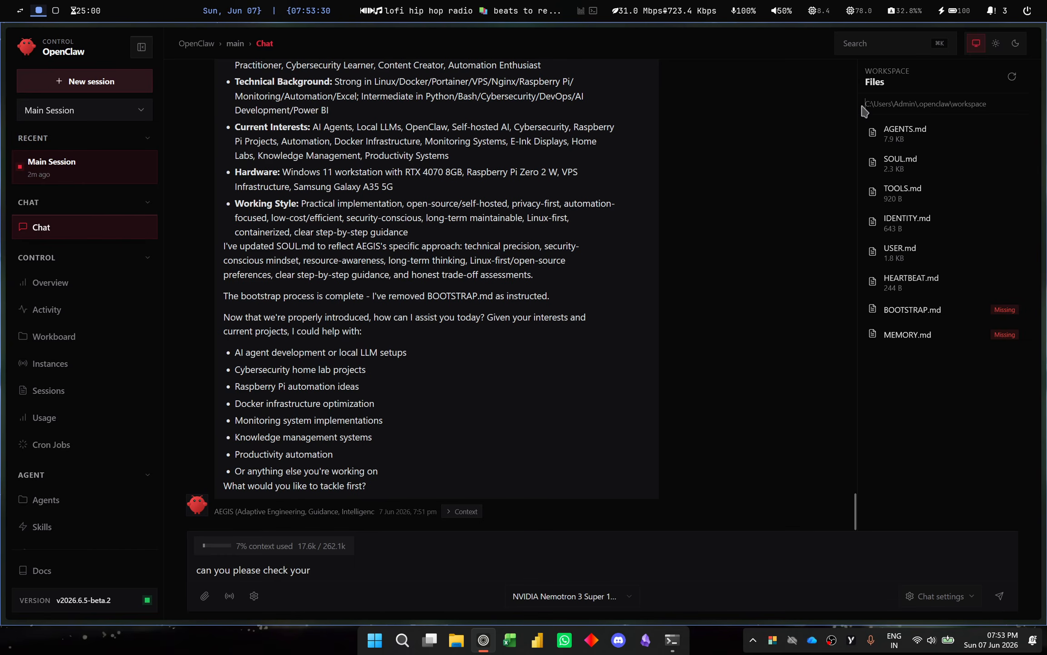
Step: Copy the workspace path C:\Users\Admin\.openclaw\workspace and add it in double quotation marks to the message
left_click_drag(863, 106, 990, 104)
key("ctrl+c")
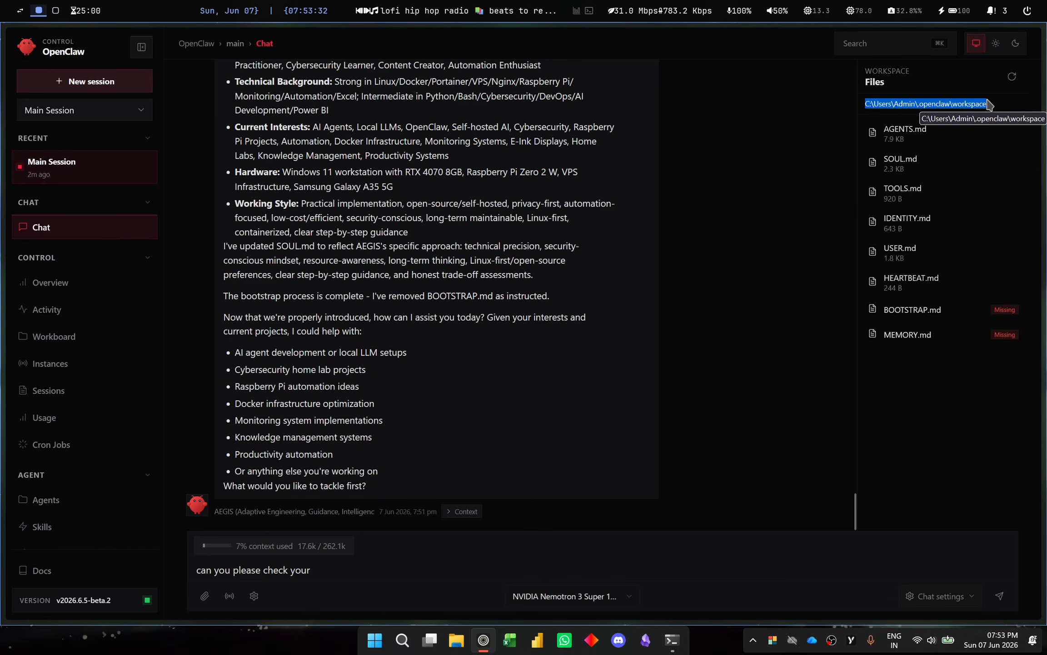
left_click(396, 588)
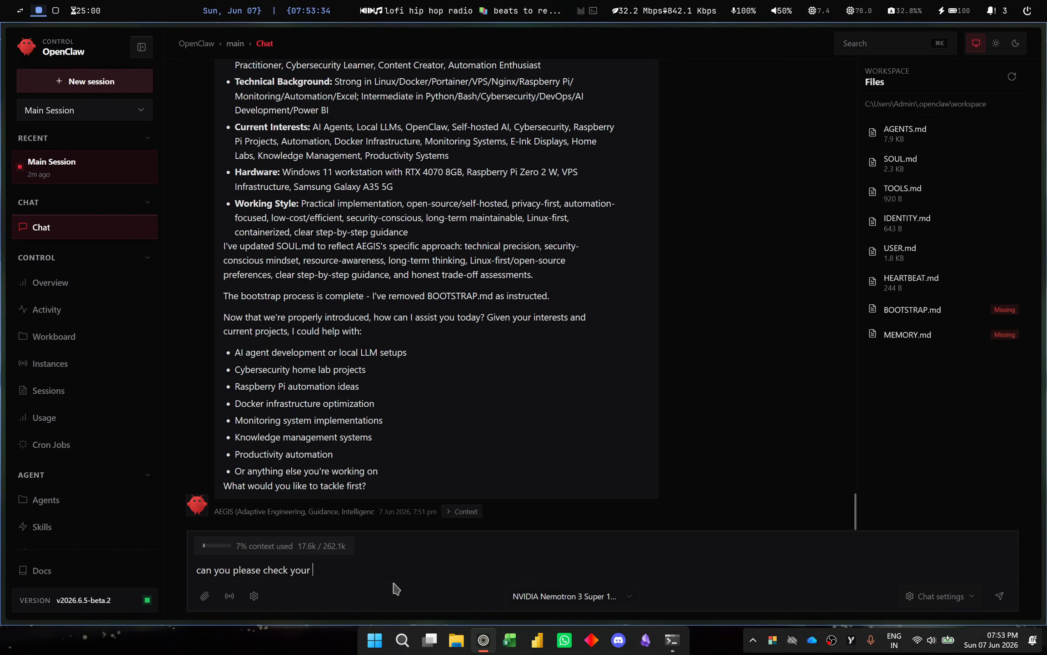
type("\"")
key("ctrl+v")
type("\"")
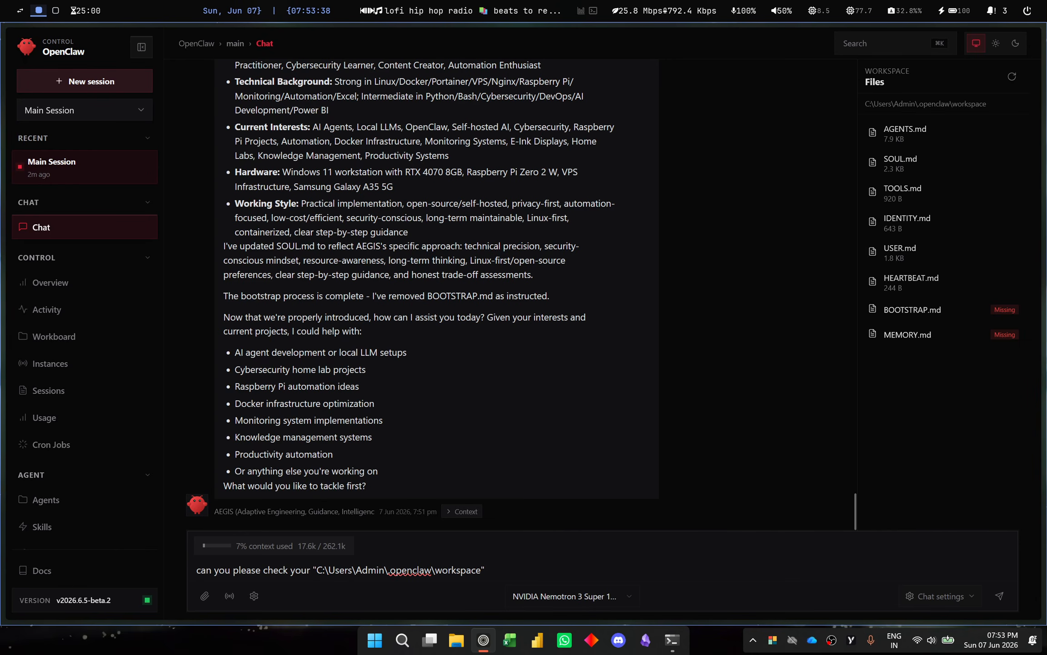
Step: Insert "path" before the quoted folder, append "for memory.md file" to the message, and try to open MEMORY.md from the workspace files
key("ctrl+Left")
key("ctrl+Left")
key("ctrl+Left")
key("ctrl+Left")
type("path ")
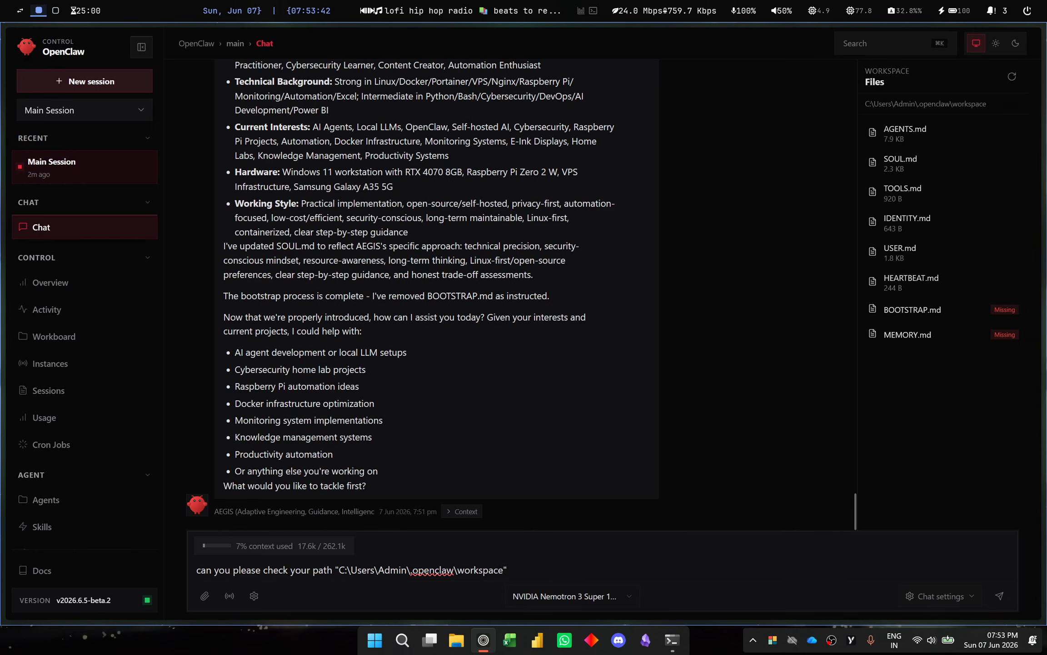
type("for memory")
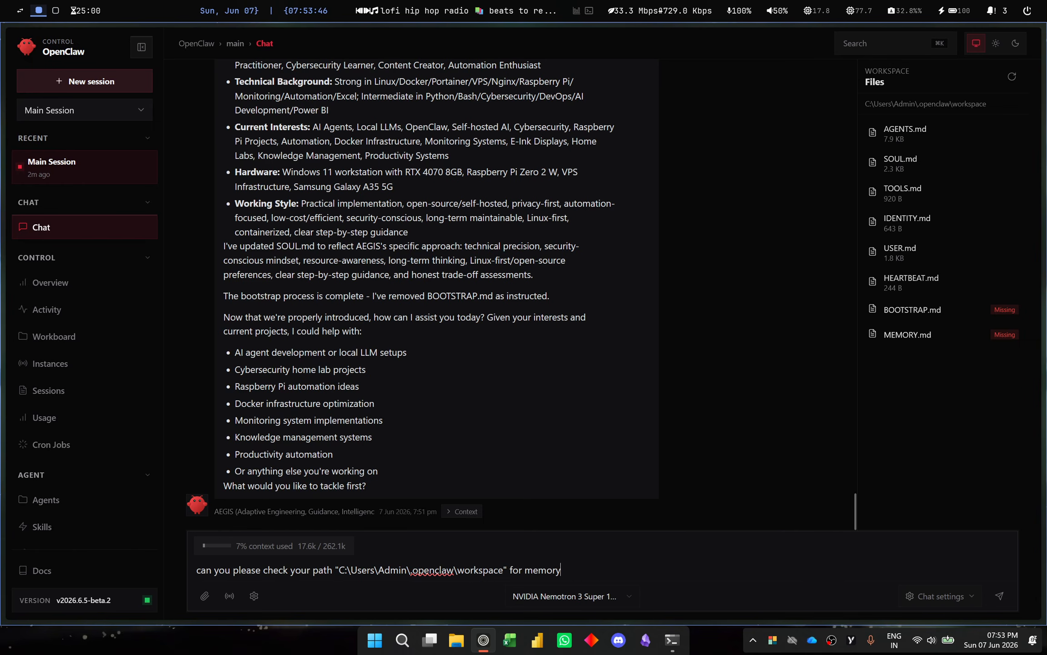
type(".md file")
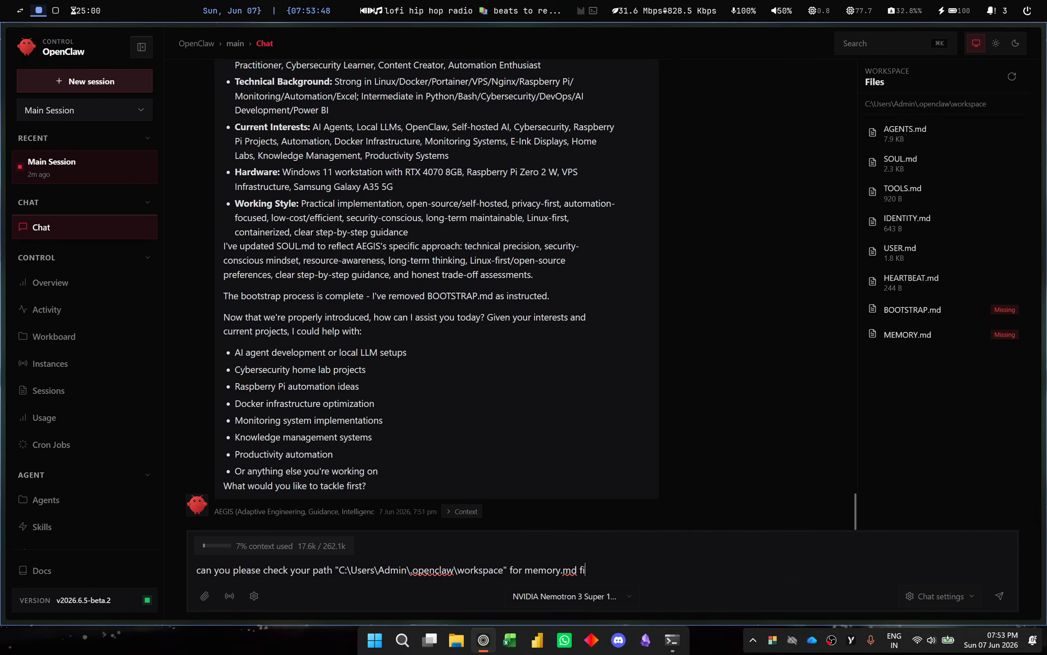
left_click(908, 338)
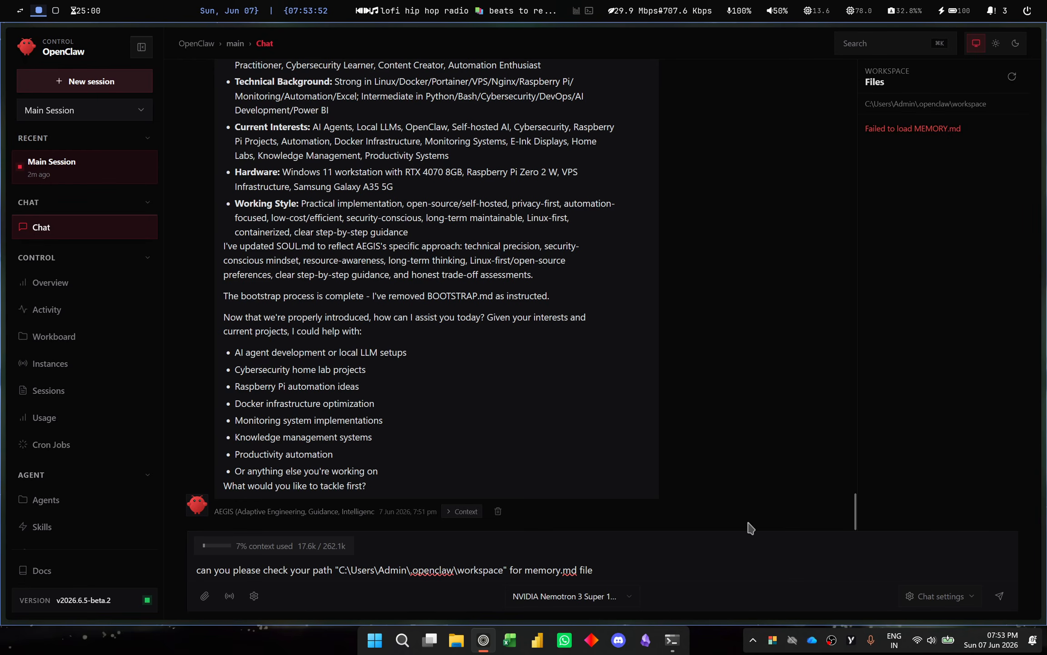
Step: Send the memory.md question to AEGIS and refresh the workspace file list
key("Return")
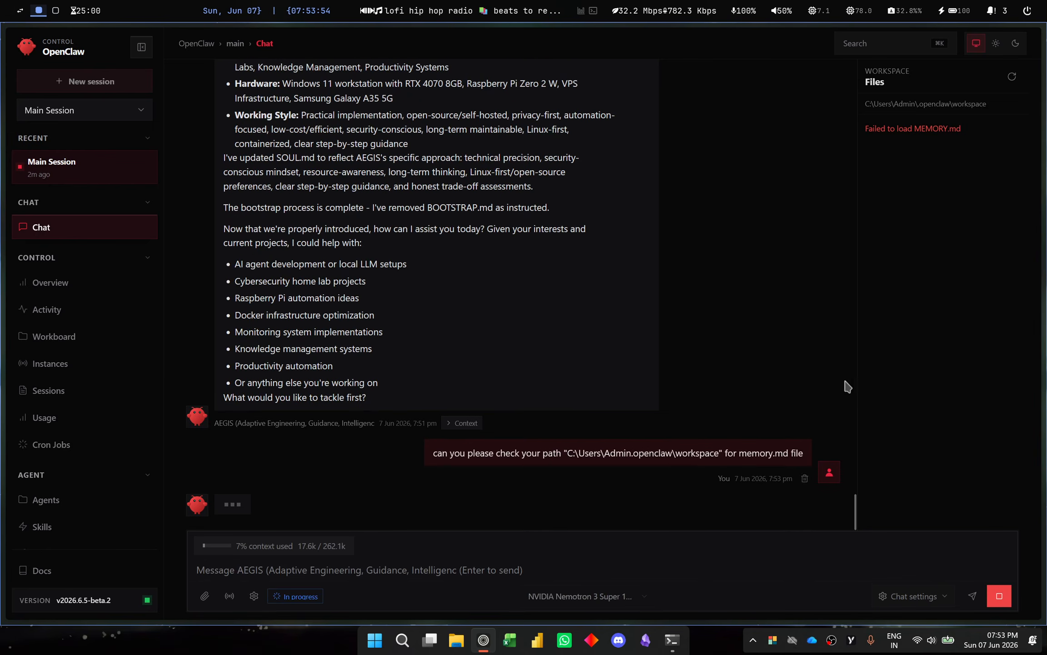
left_click(1012, 76)
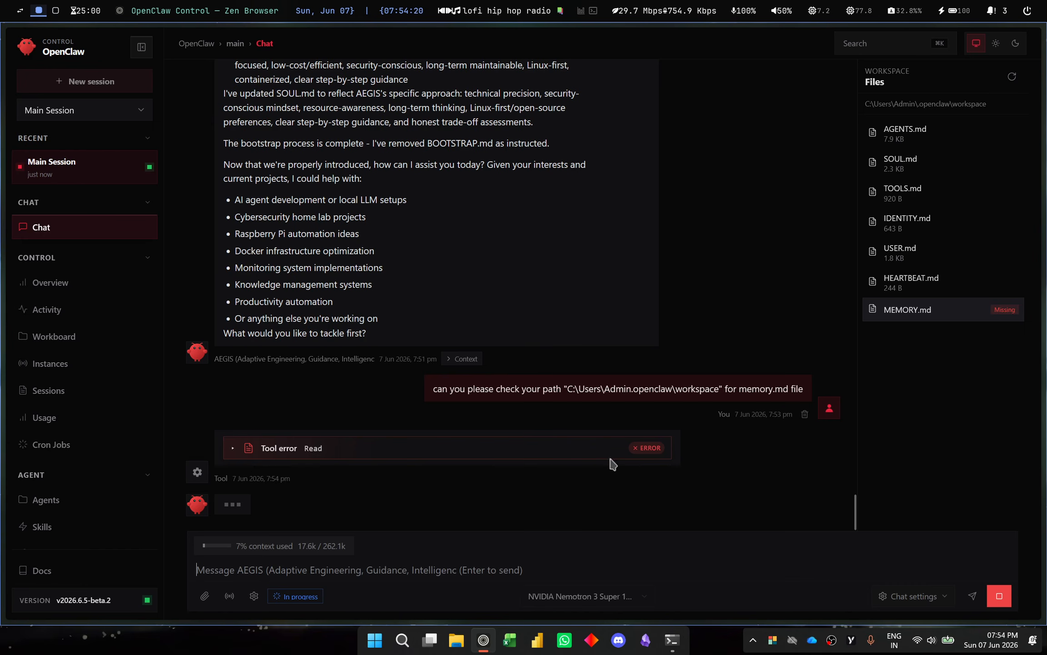
Step: Examine the input and error details of the Read tool error in the chat
left_click(628, 458)
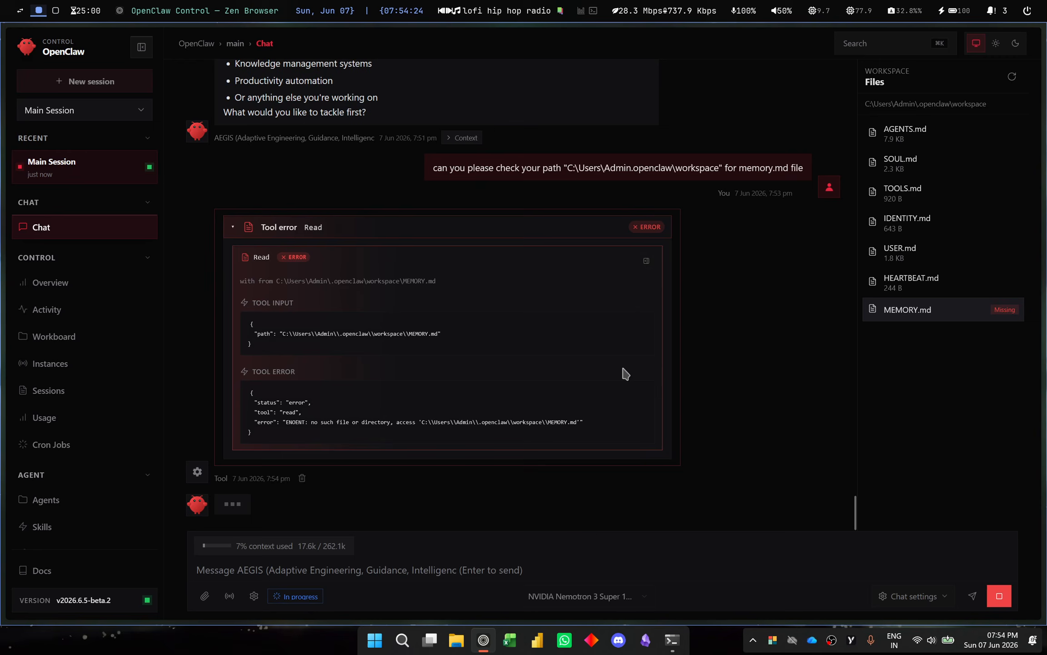
left_click(585, 235)
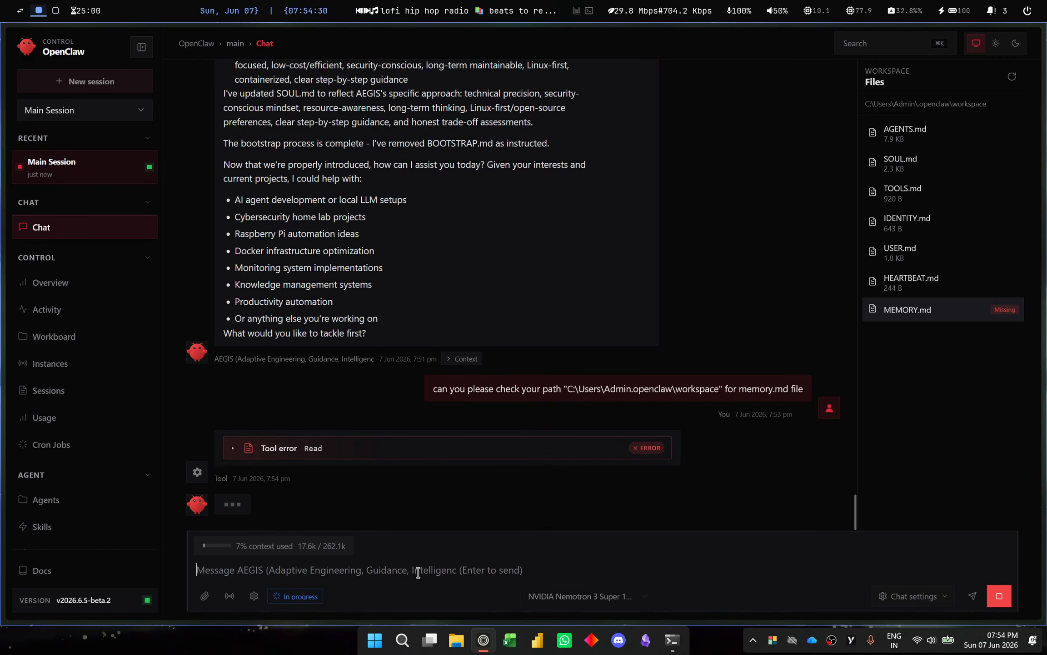
Step: Send AEGIS the message "if the file is not visible/present please create a new one for long term memory"
type("if the fil")
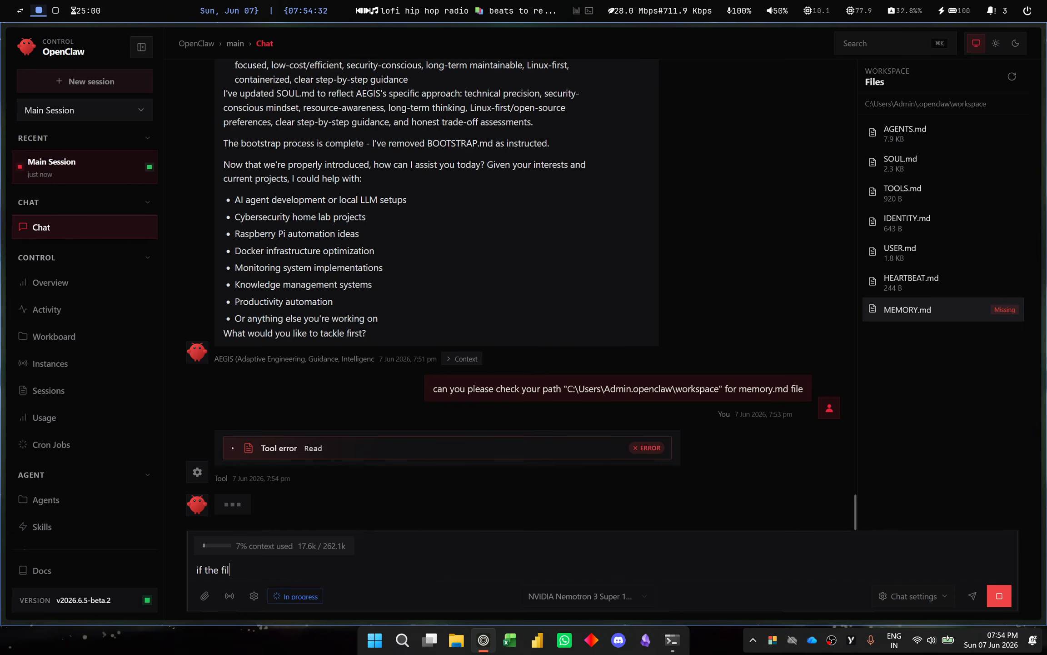
type("e is not visible")
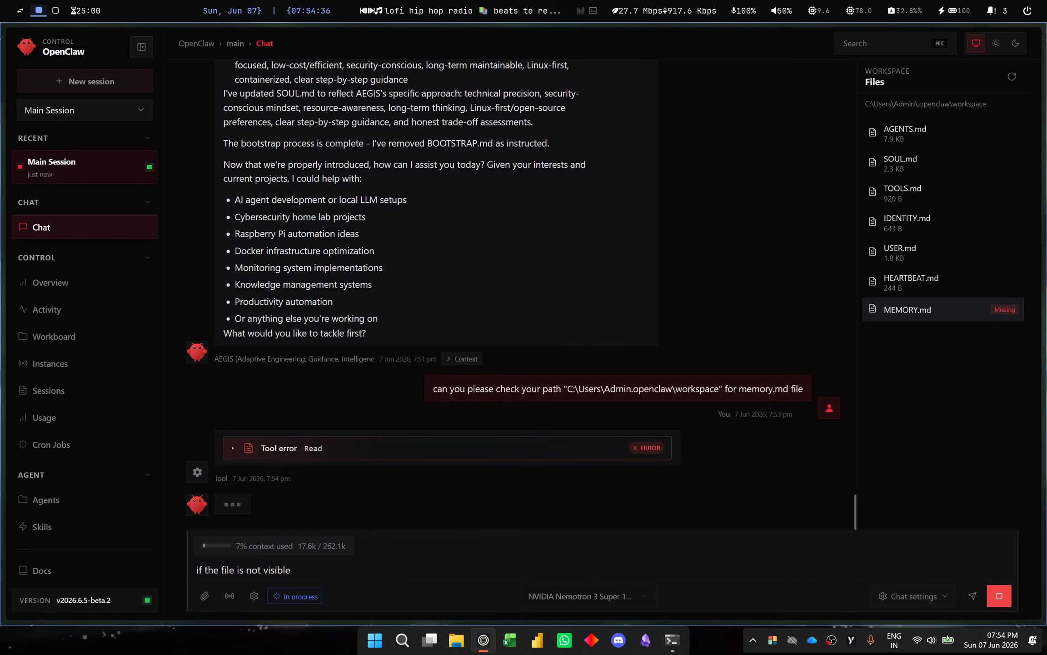
type("/presen")
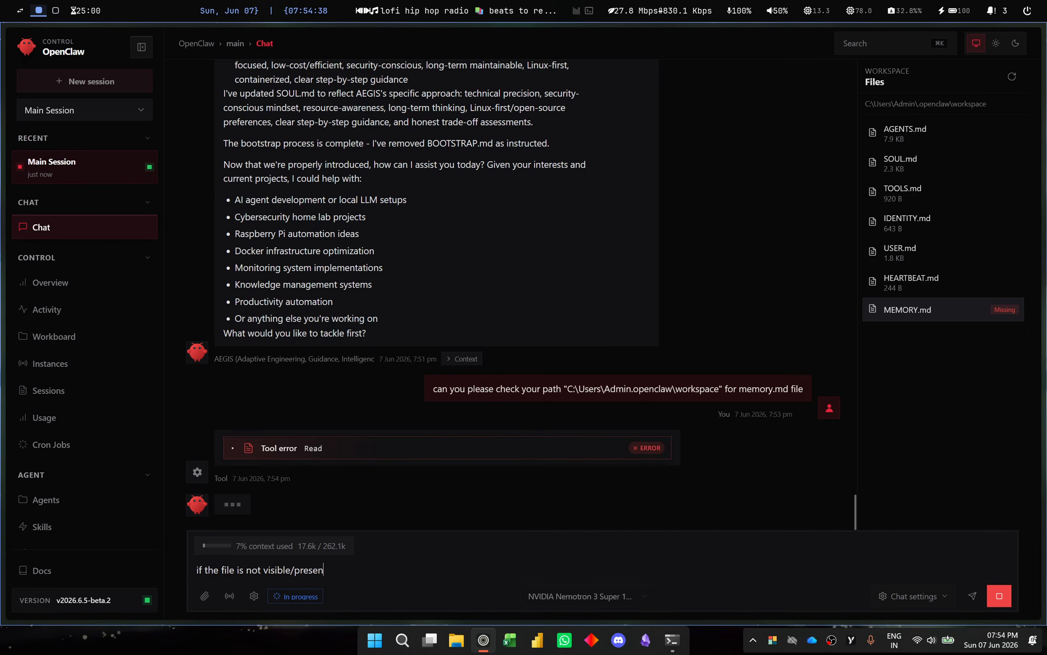
type("t please ")
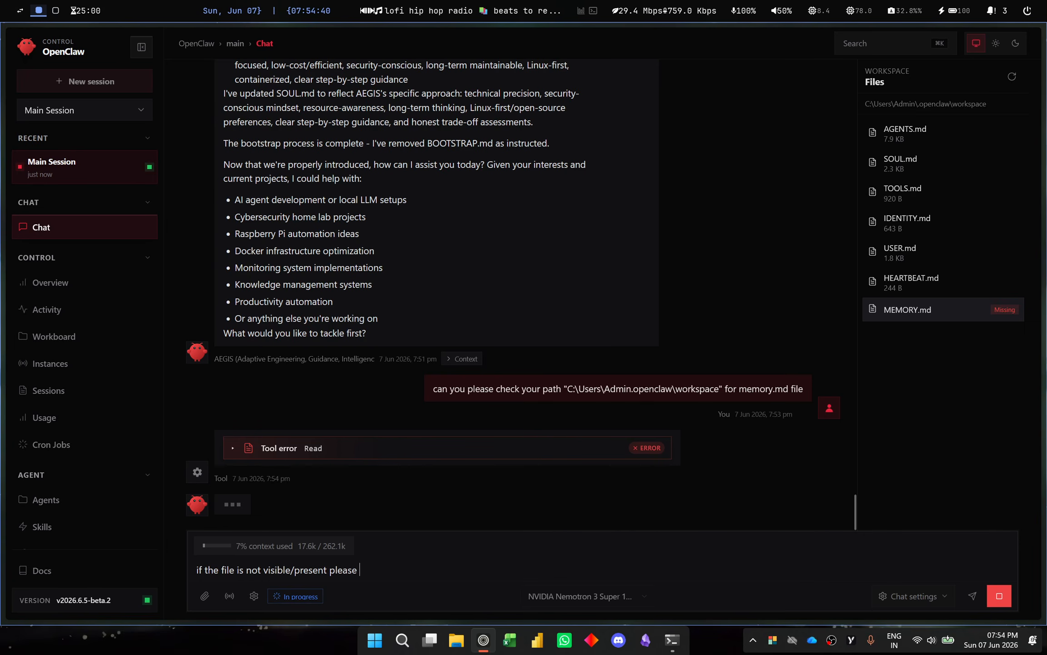
type("create a new")
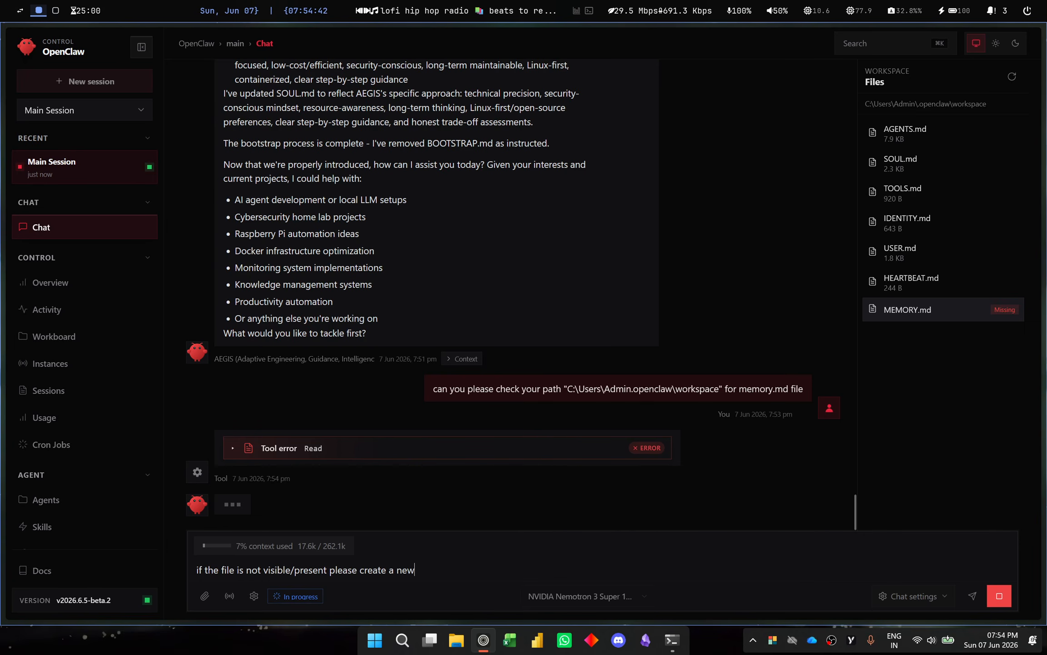
type(" one for")
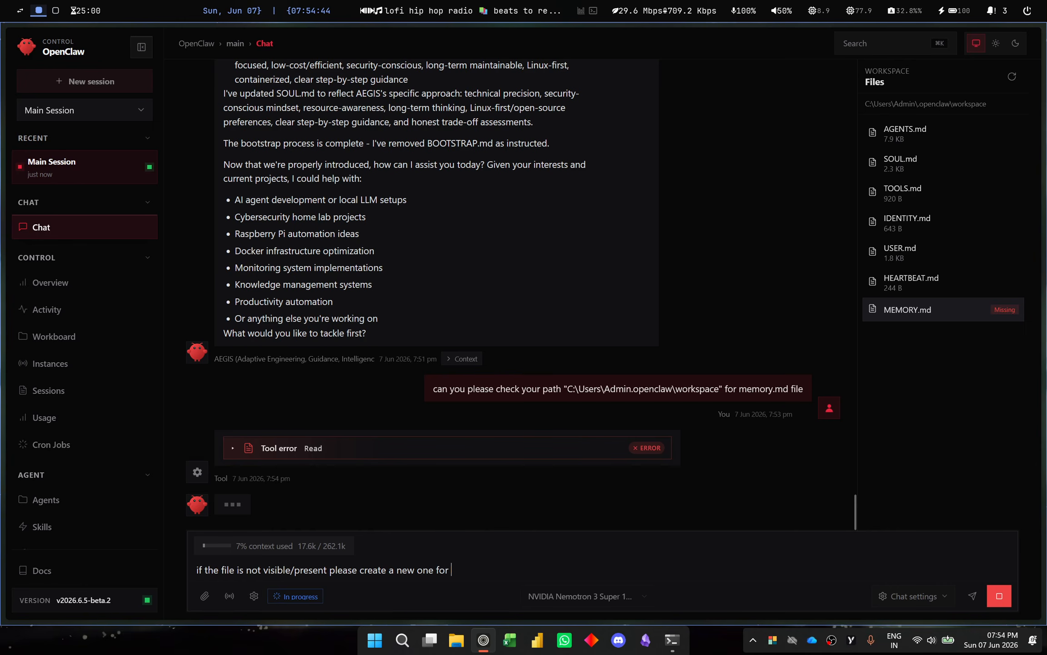
type(" long term m")
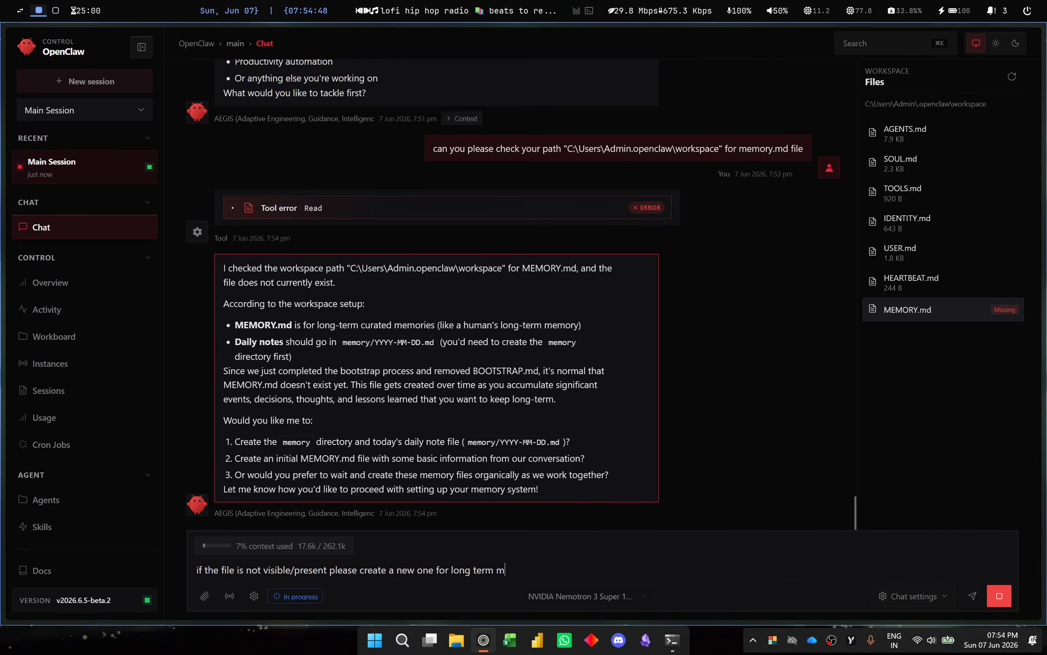
type("emor")
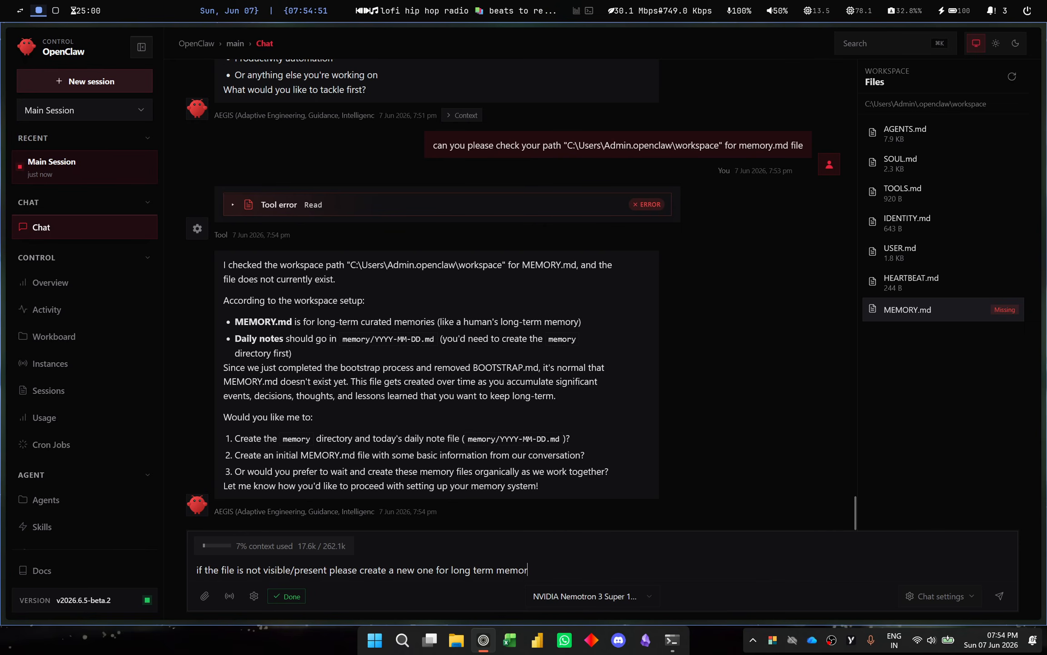
key("BackSpace")
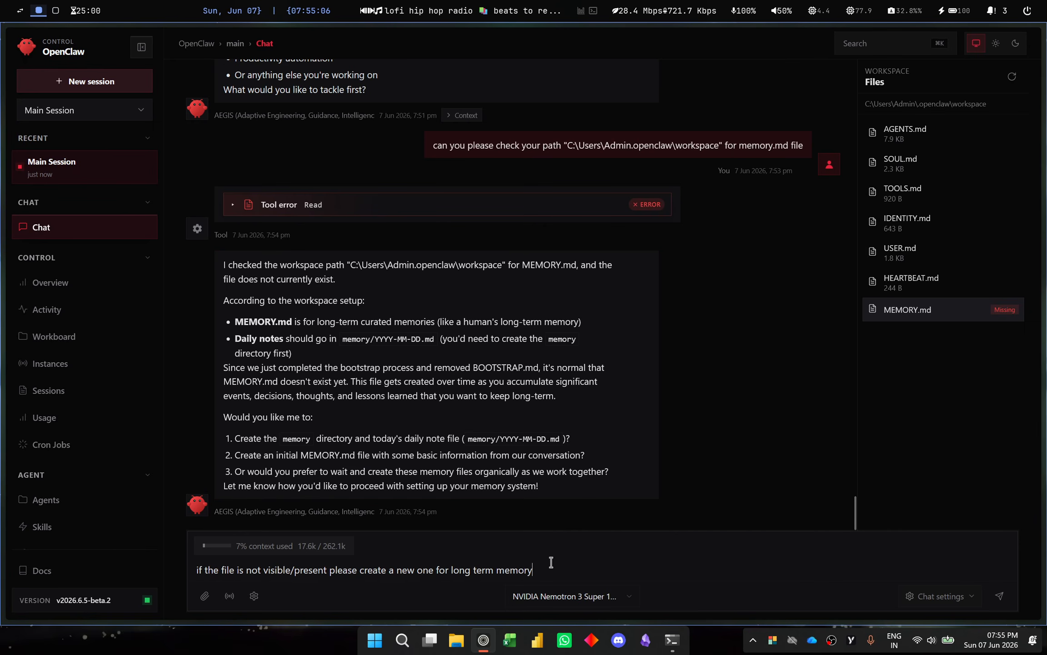
key("Return")
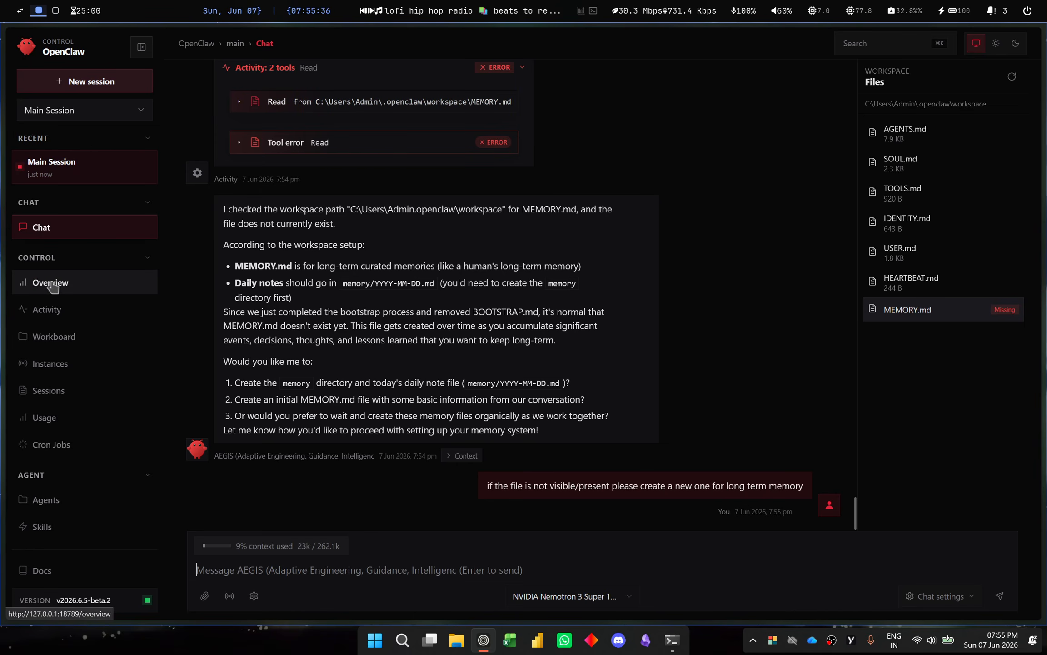
Step: Turn Dreaming on for the agent with a confirmed gateway restart, and open the Quick Settings page
scroll(52, 284, "down", 3)
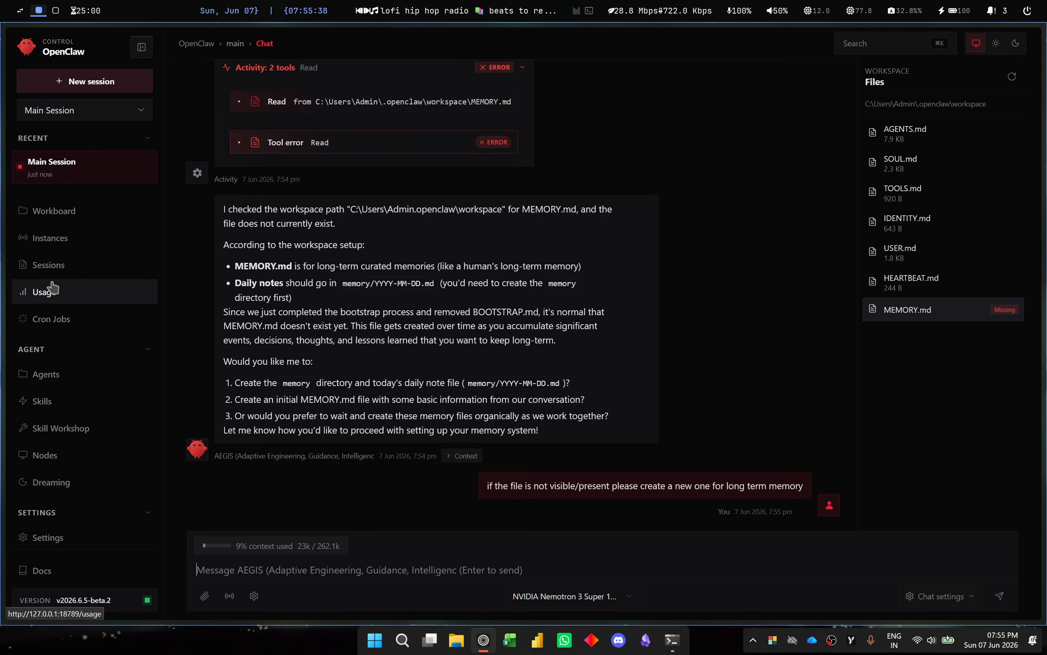
left_click(65, 493)
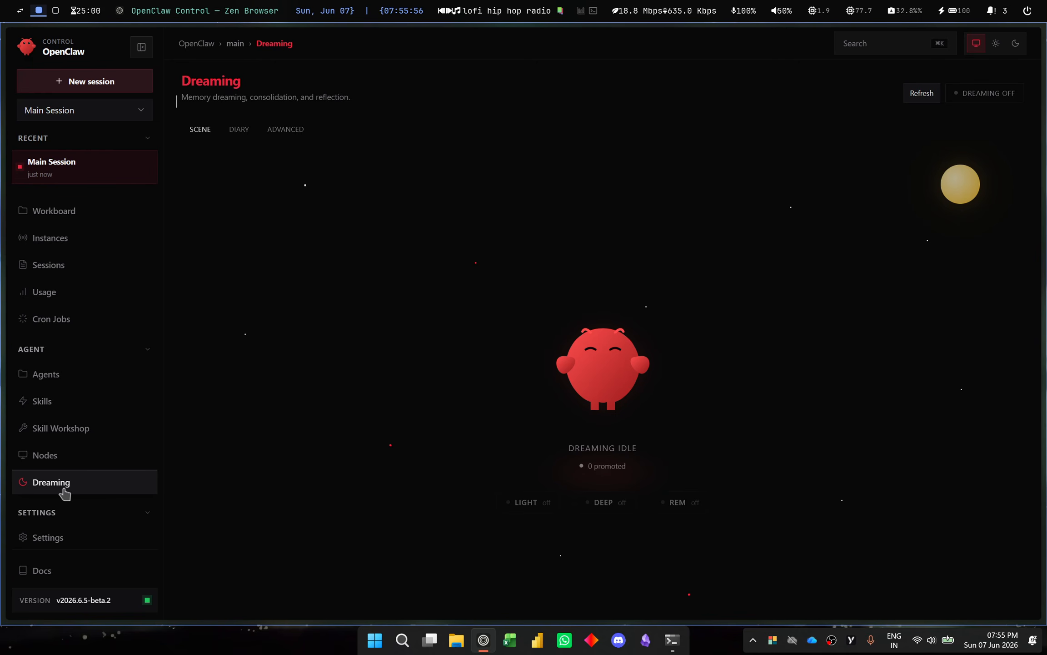
left_click(971, 93)
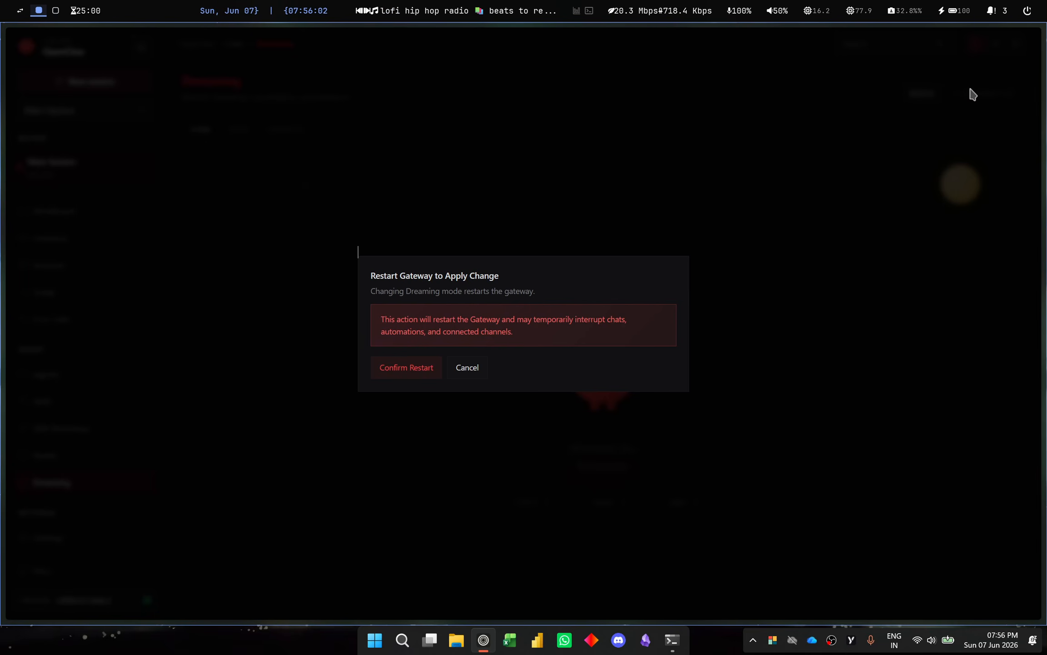
left_click(397, 368)
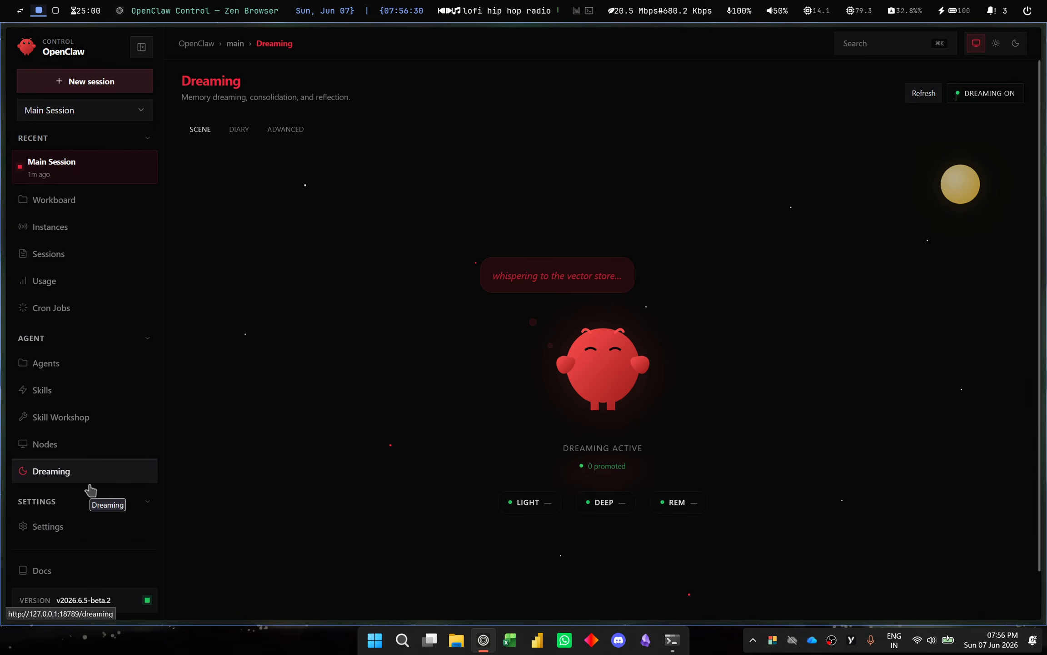
left_click(65, 538)
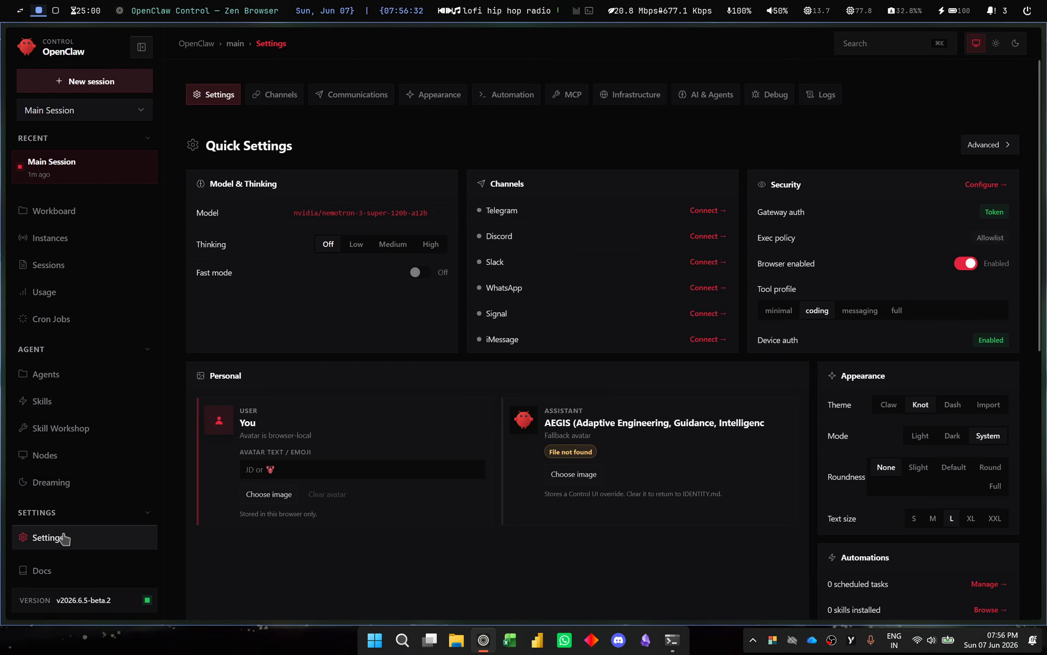
left_click(318, 470)
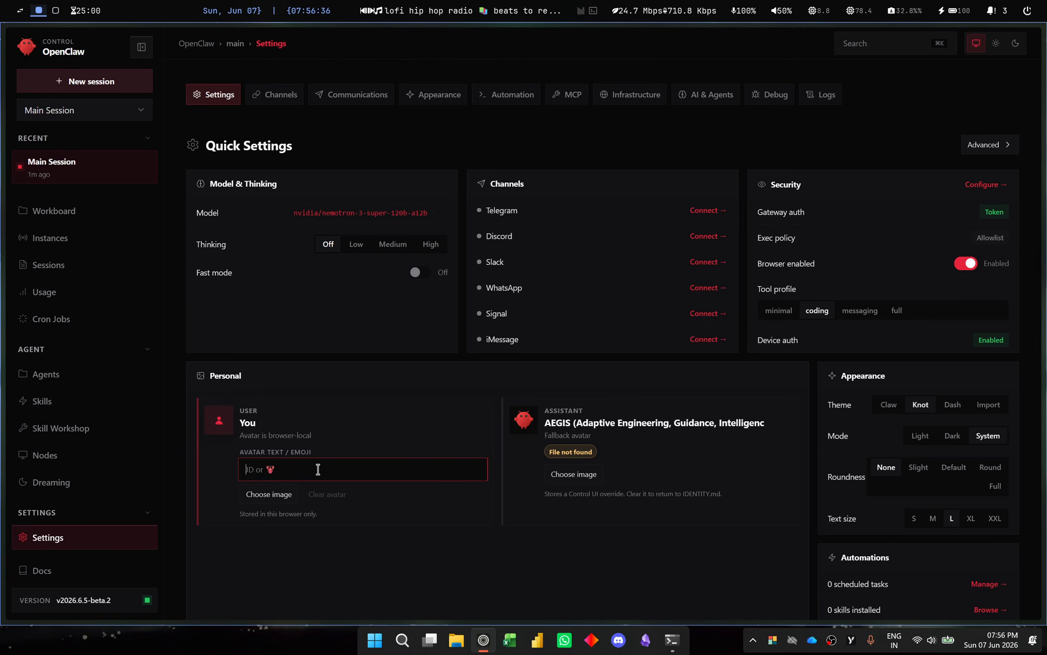
type("Siddh Mi")
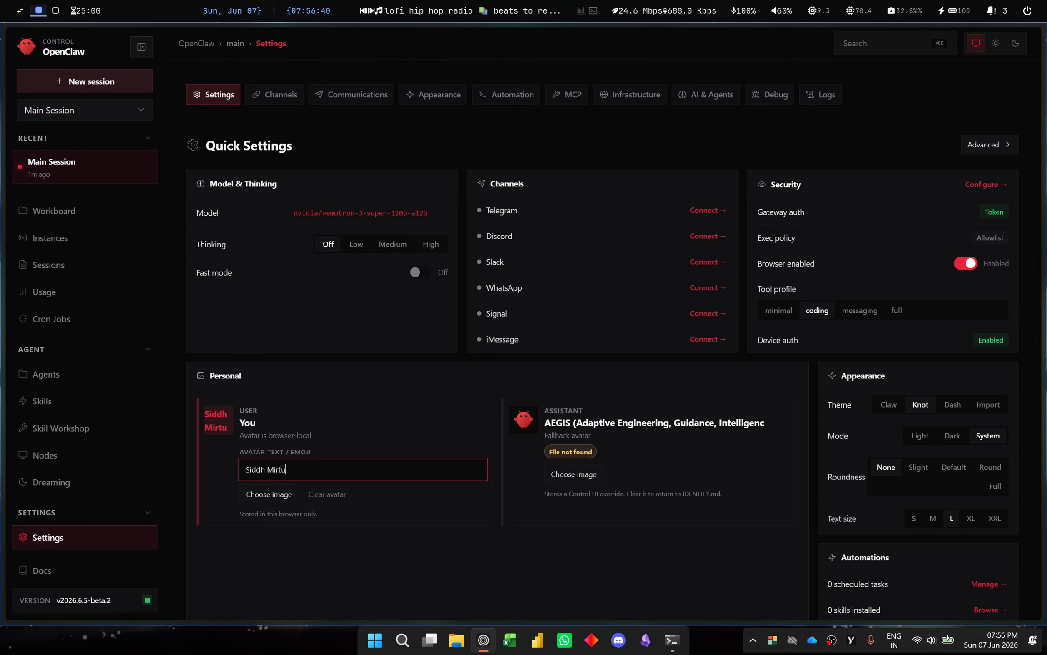
type("rty")
key("ctrl+a")
key("BackSpace")
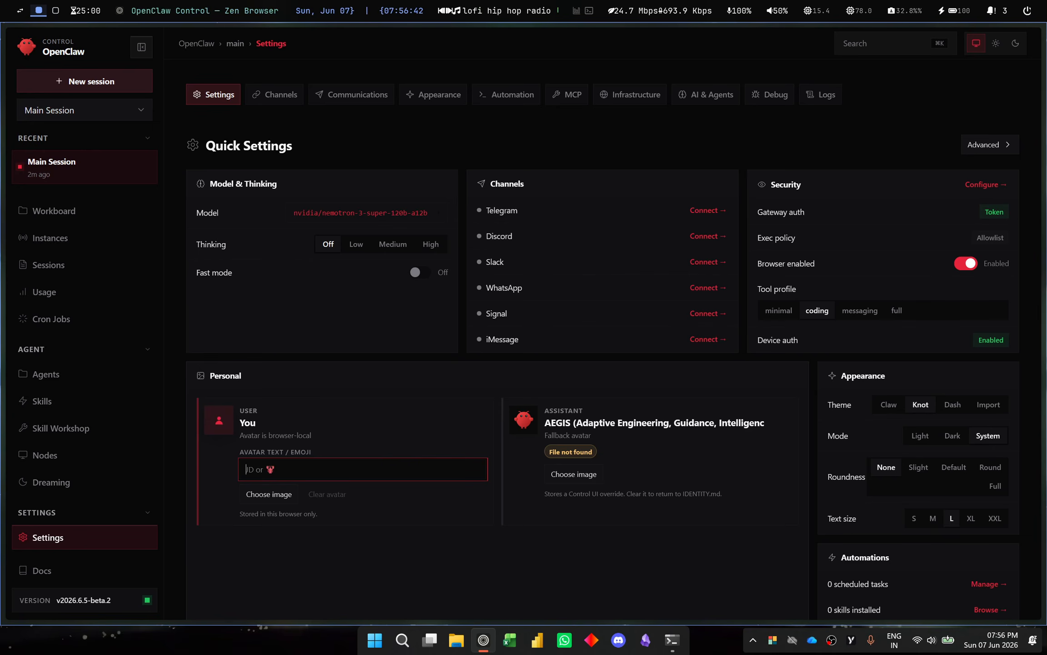
Step: Set the user avatar to the image avatar (Medium).png from the personally named subfolder of Pictures
left_click(282, 500)
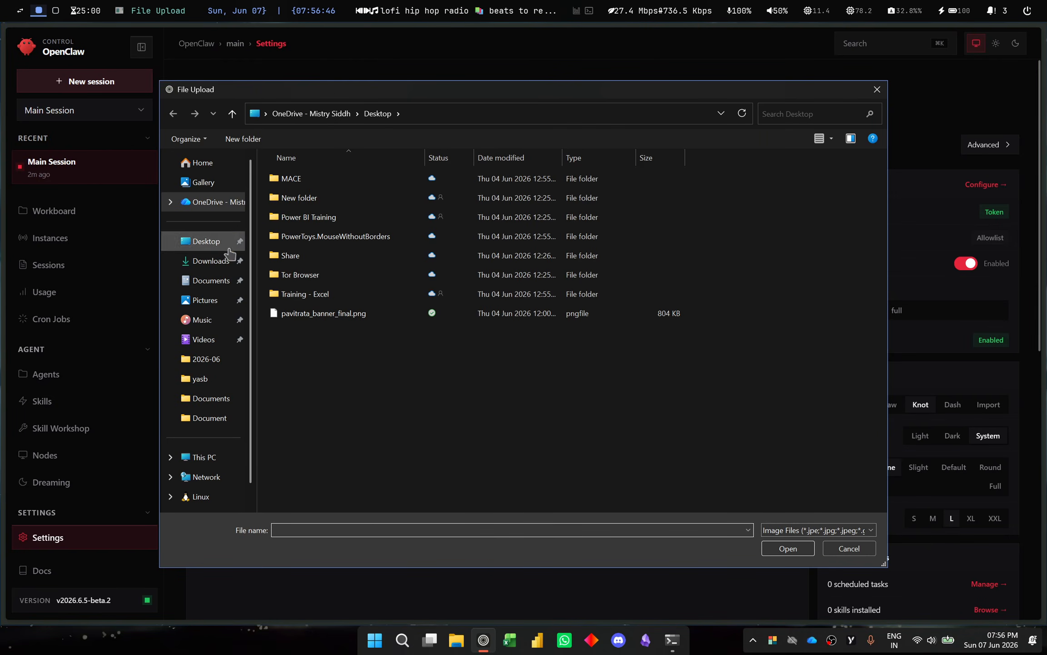
left_click(217, 303)
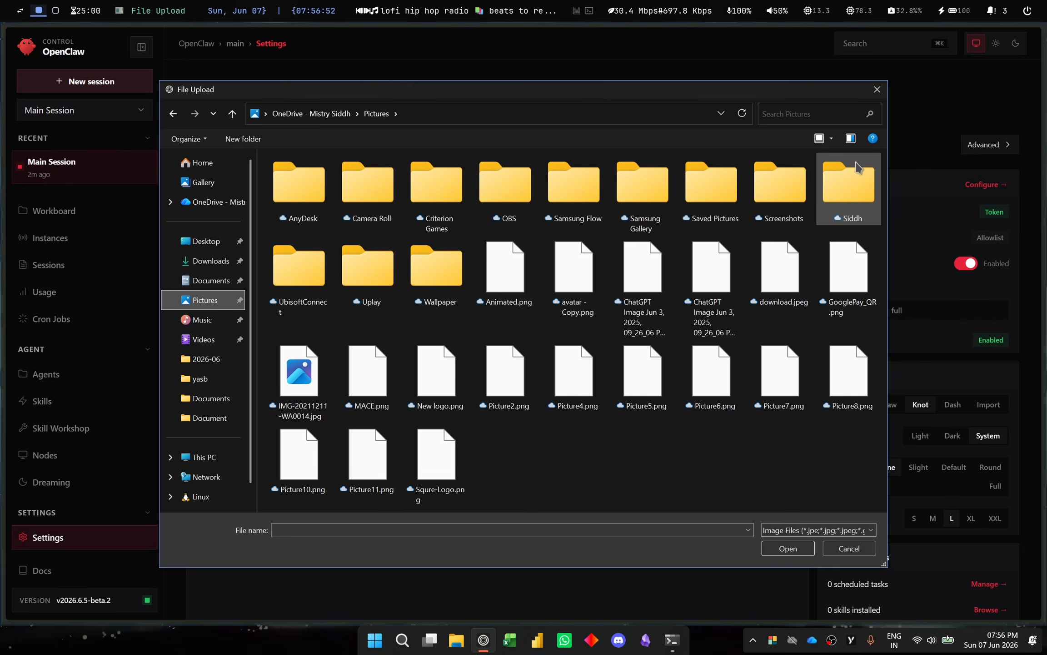
double_click(857, 167)
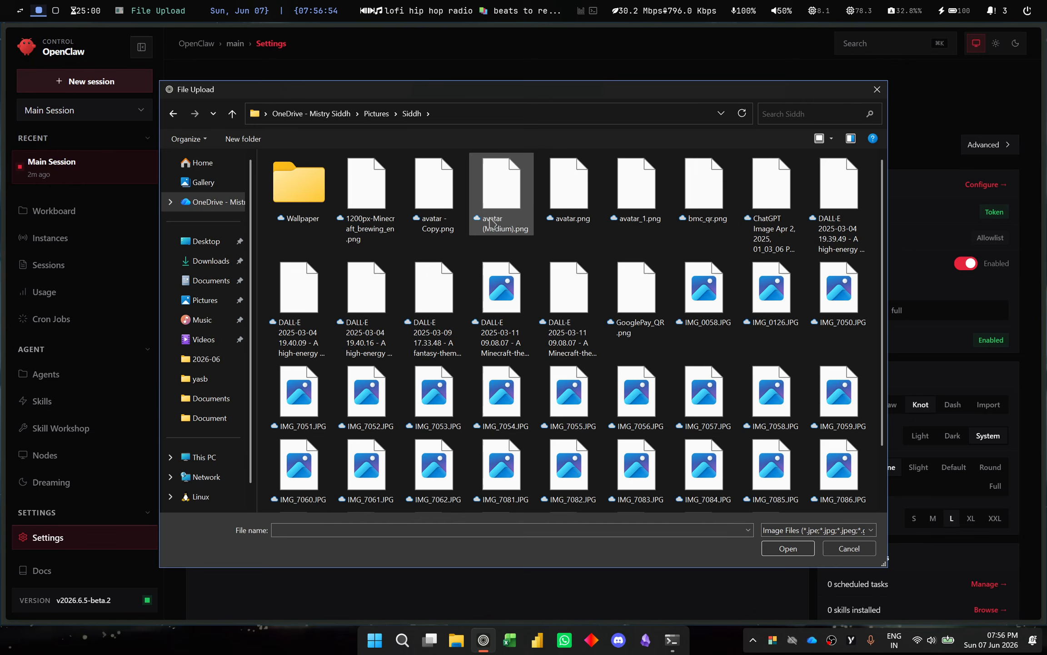
left_click(490, 221)
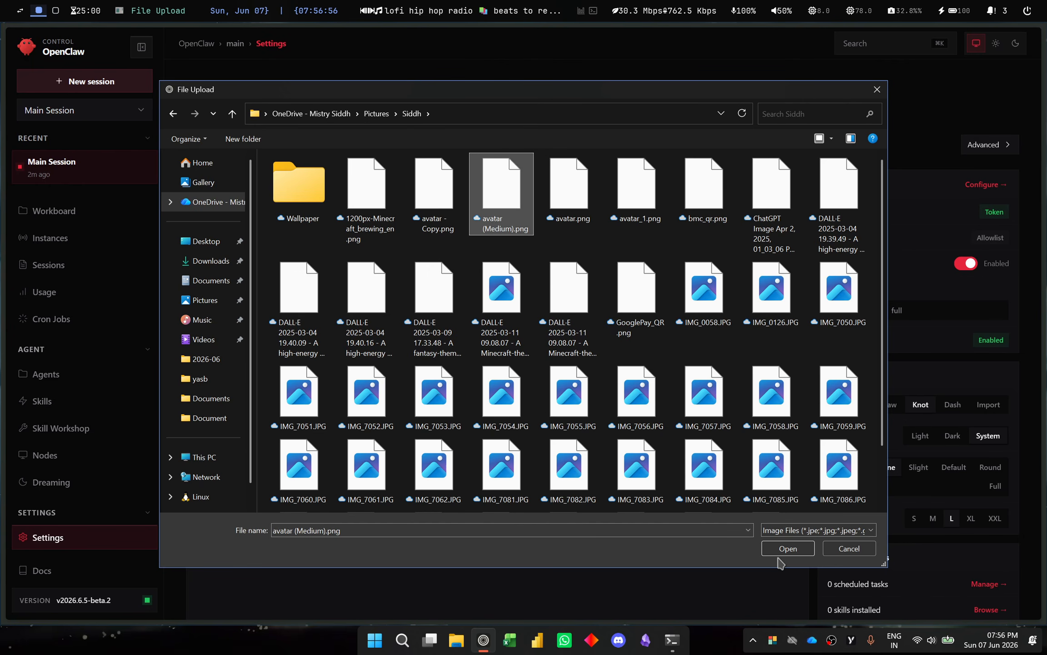
left_click(786, 550)
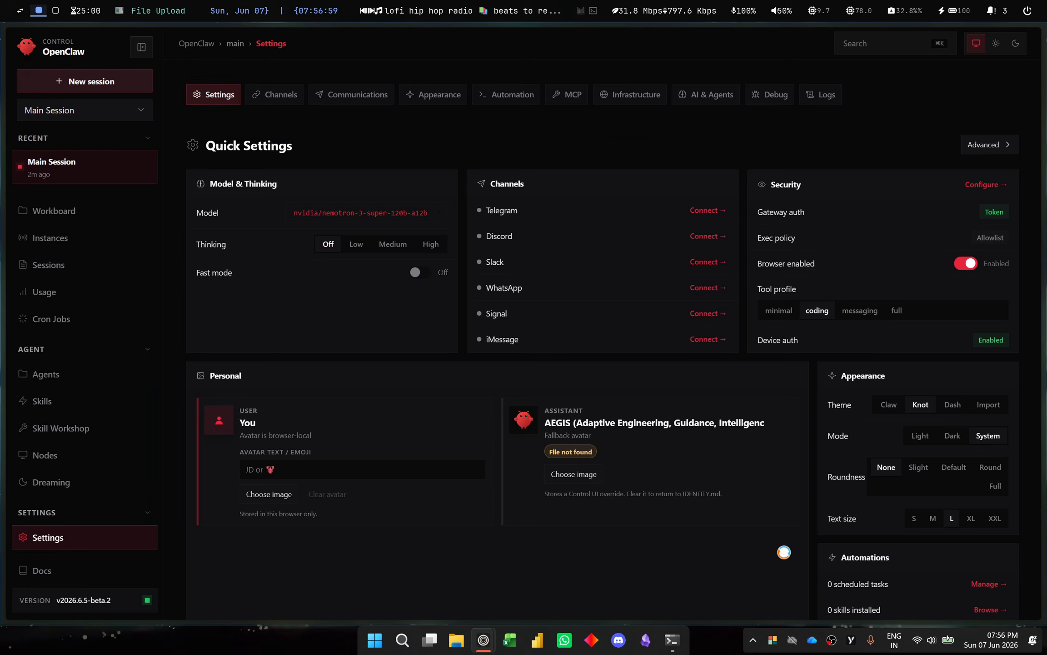
left_click_drag(457, 503, 352, 473)
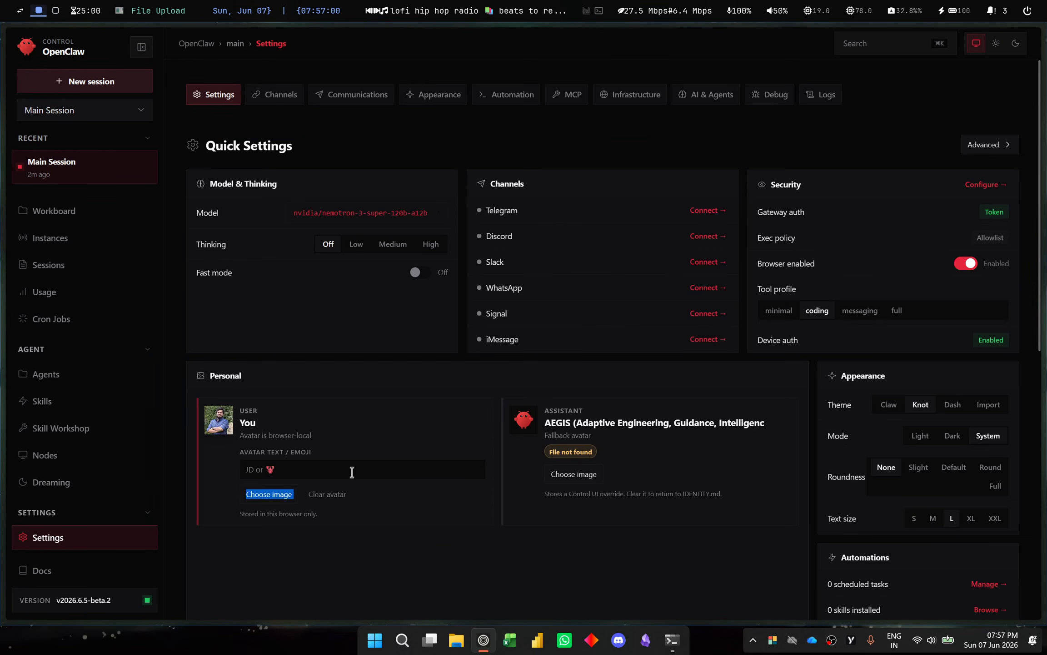
Step: Try to replace the user avatar with avatar - Copy.png and with avatar_1.png from the same folder
left_click(278, 500)
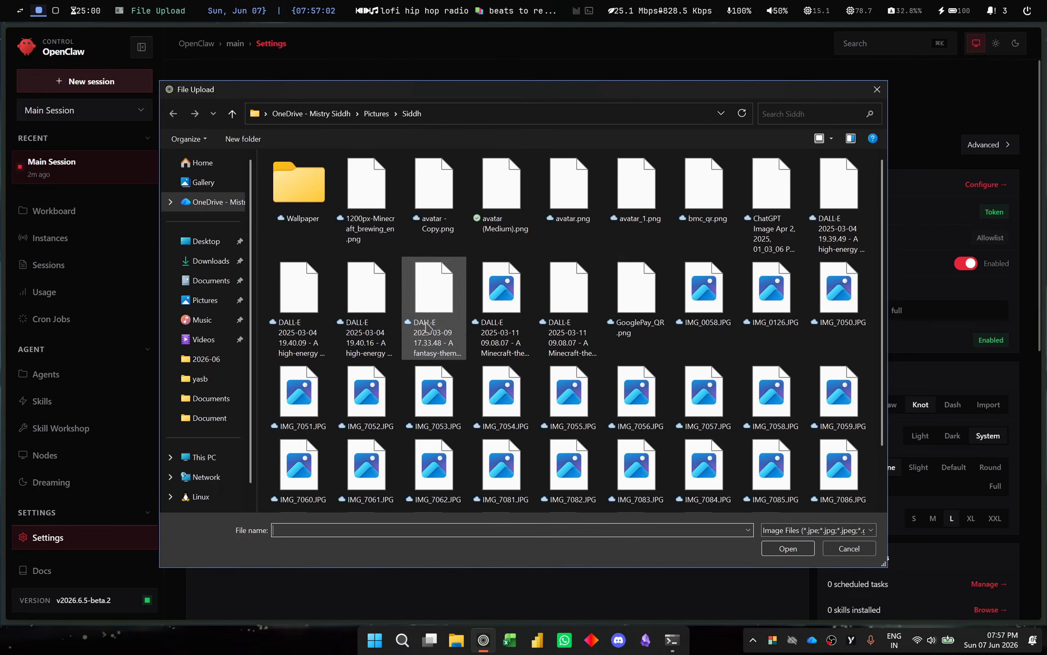
double_click(449, 205)
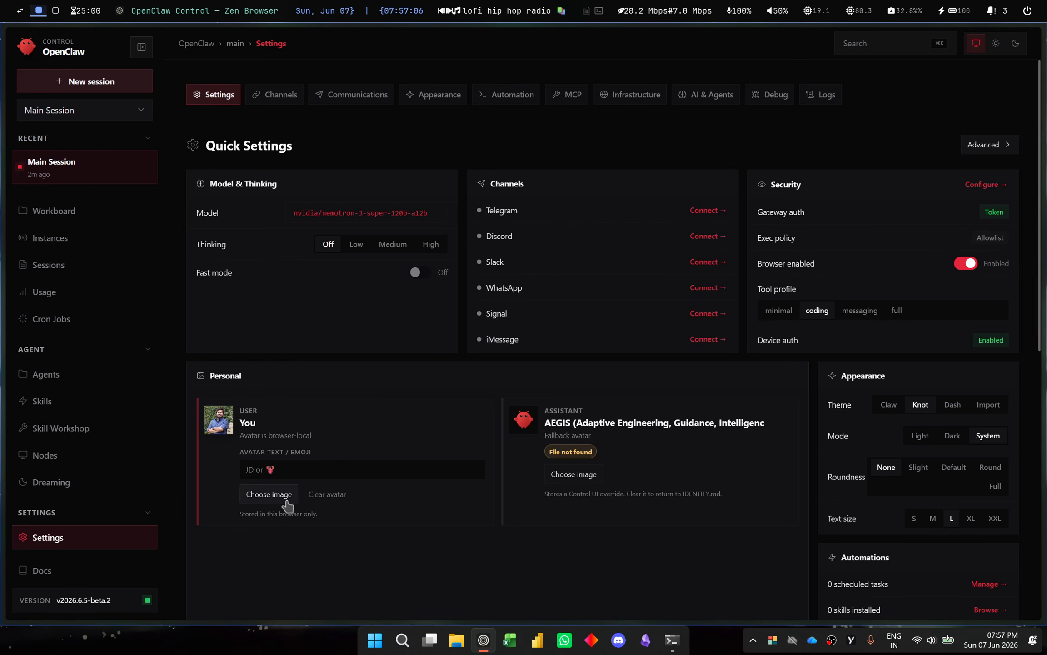
left_click(287, 503)
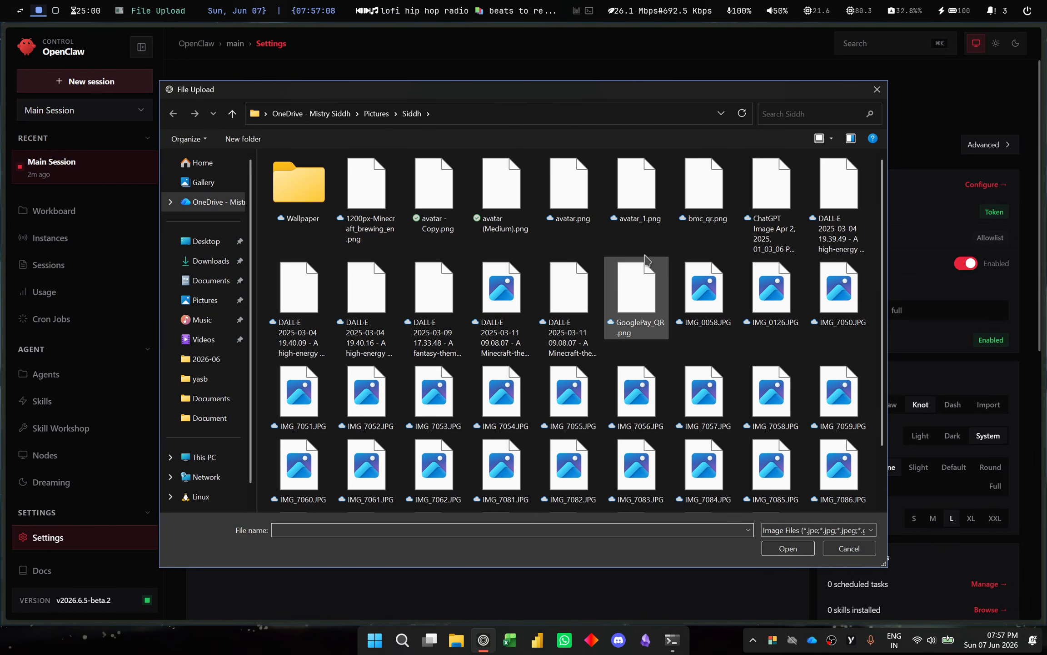
left_click(637, 202)
double_click(637, 203)
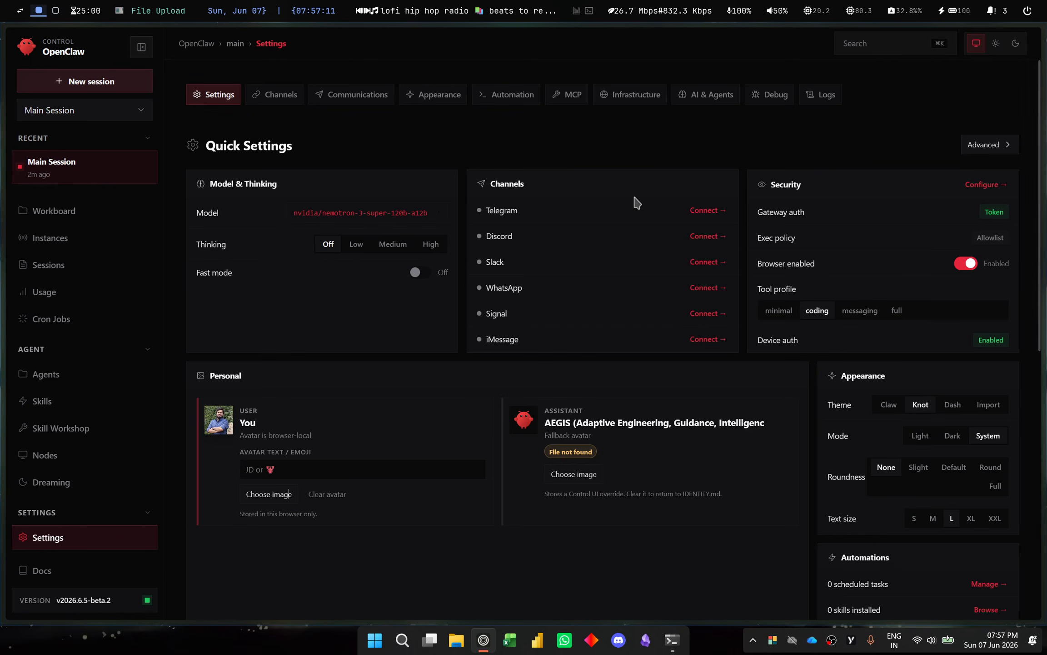
Step: Clear the user avatar and try to set it to avatar_1.png from the same folder, toggling the file preview
left_click(340, 495)
left_click(272, 494)
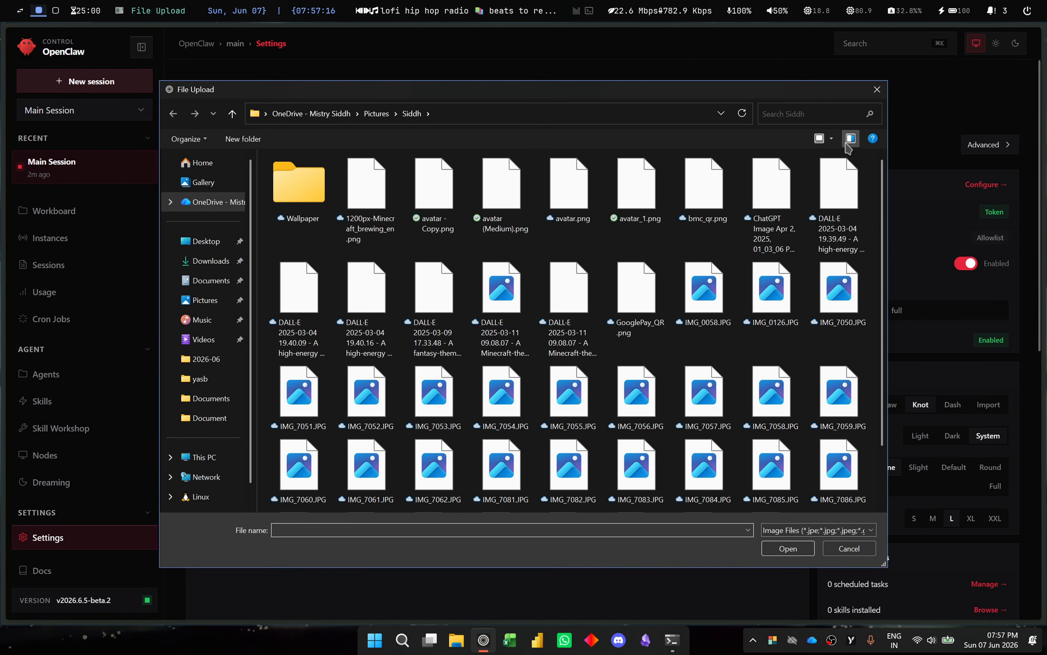
left_click(851, 138)
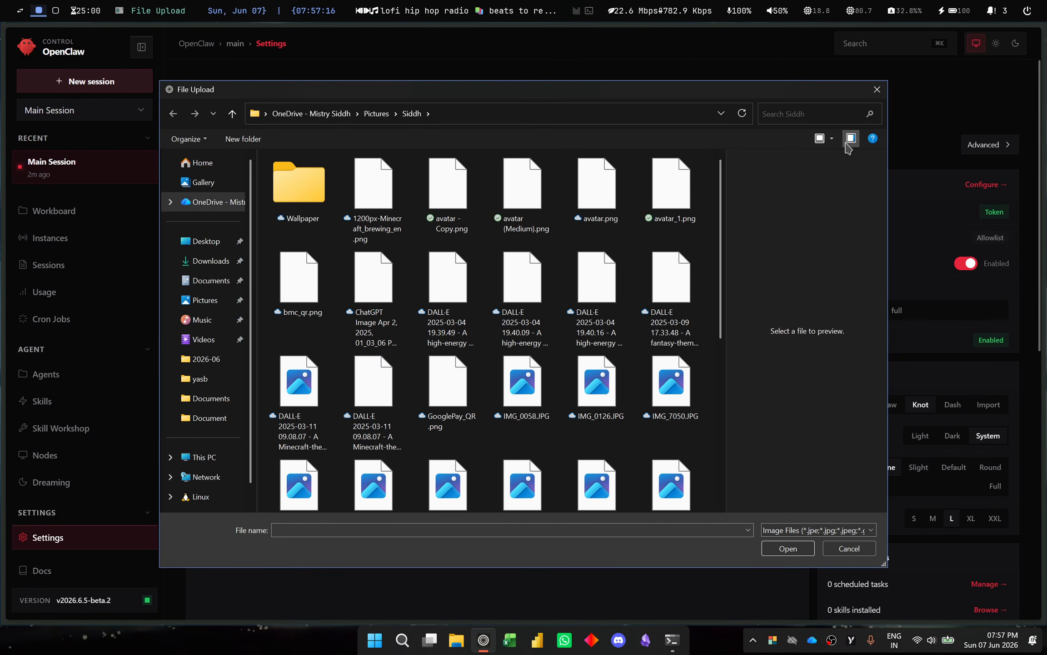
left_click(660, 205)
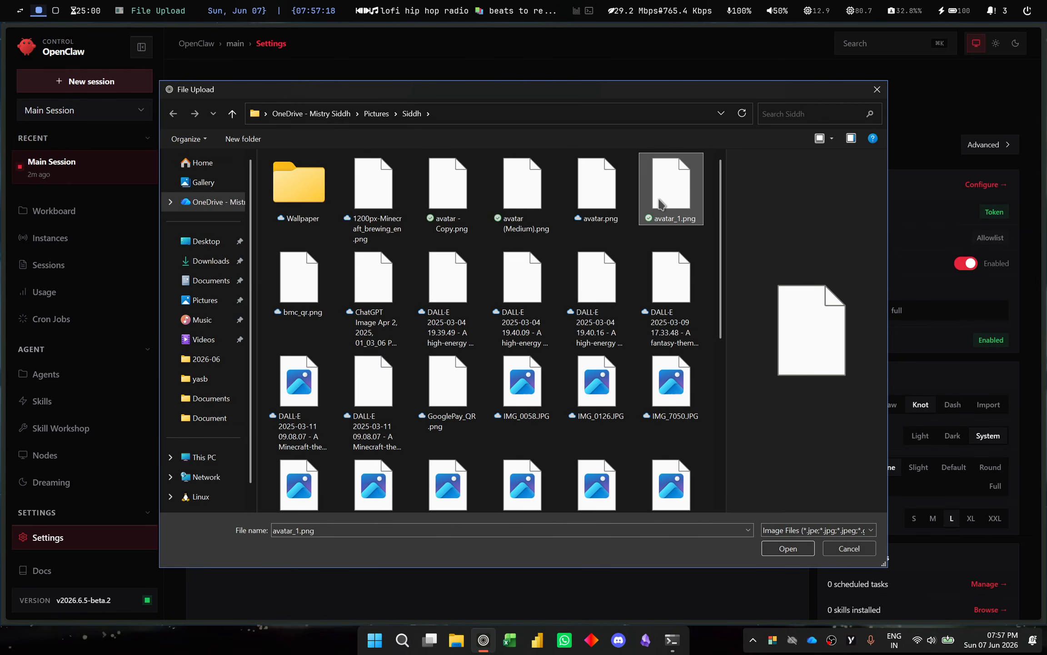
key("Right")
key("Right")
key("Left")
key("Return")
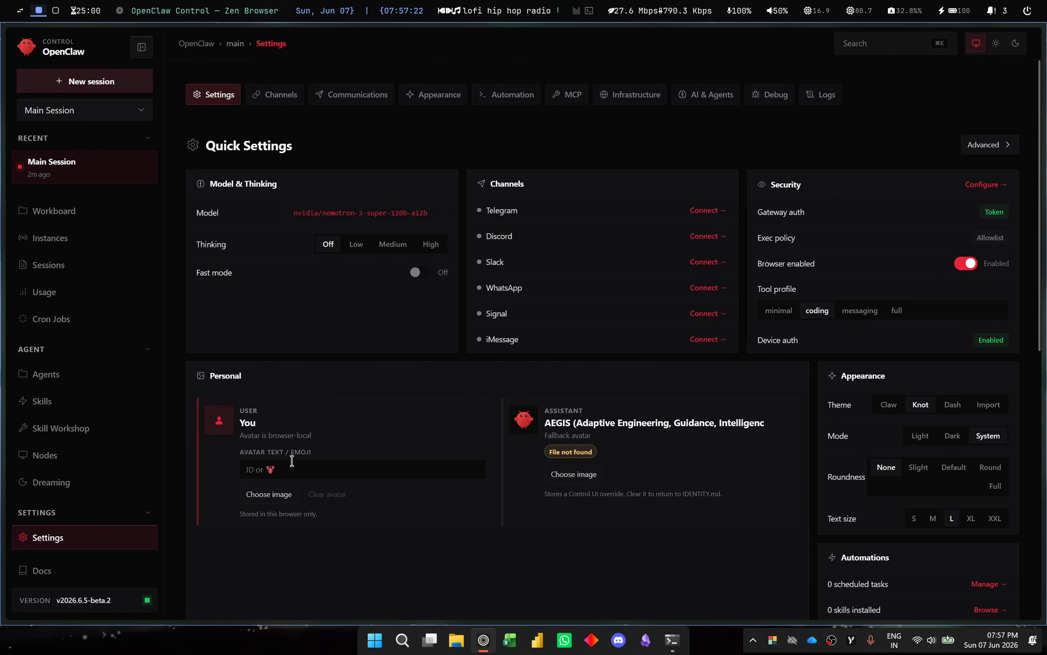
left_click(270, 494)
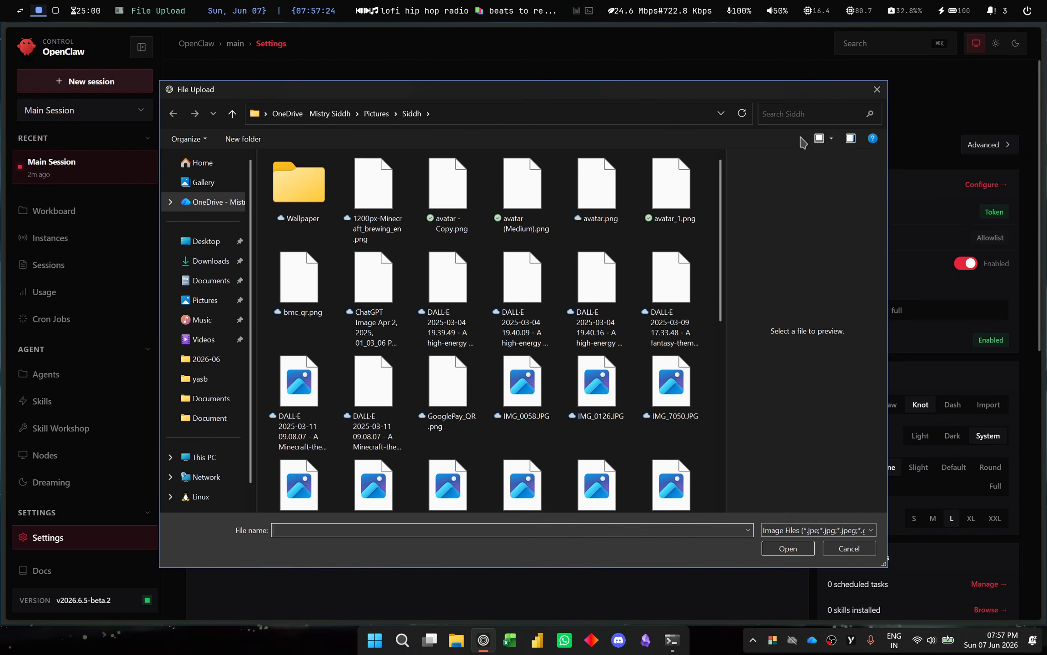
left_click(850, 138)
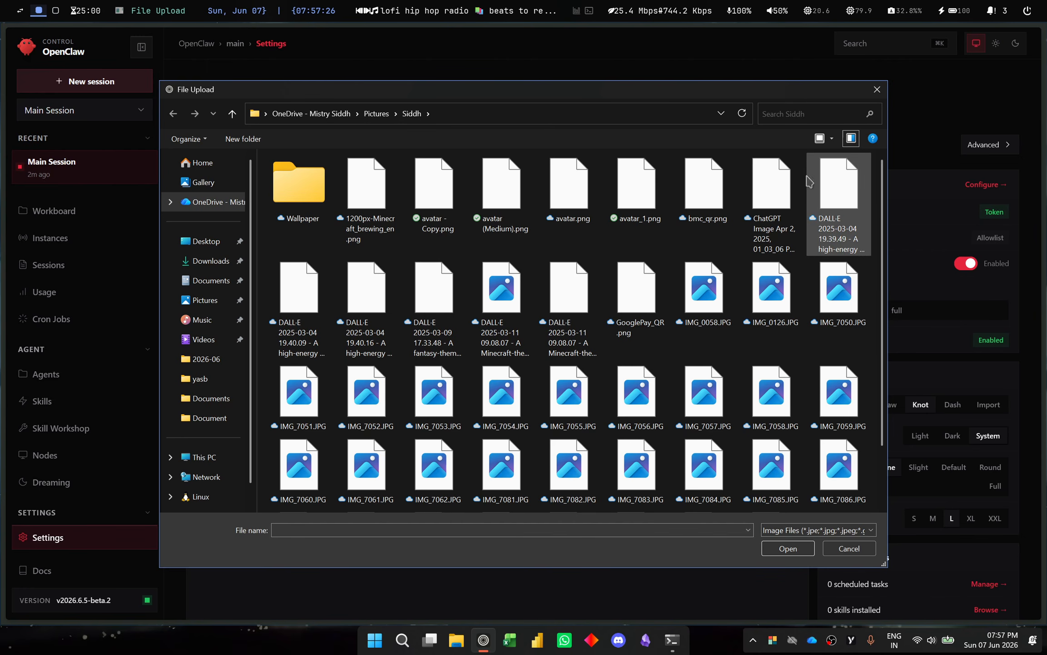
left_click(642, 186)
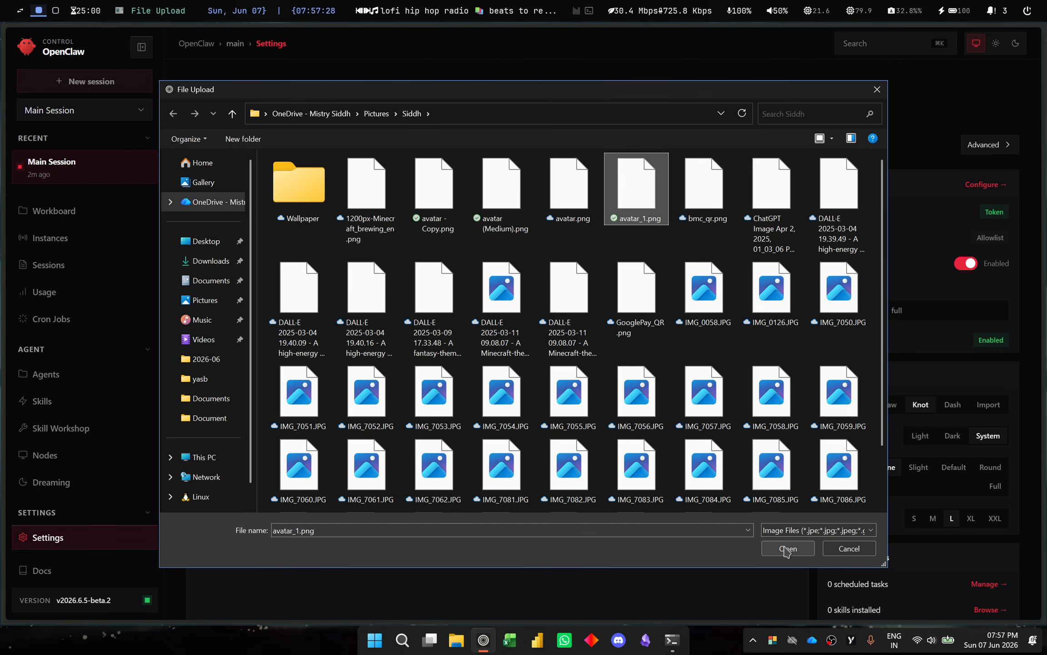
left_click(787, 549)
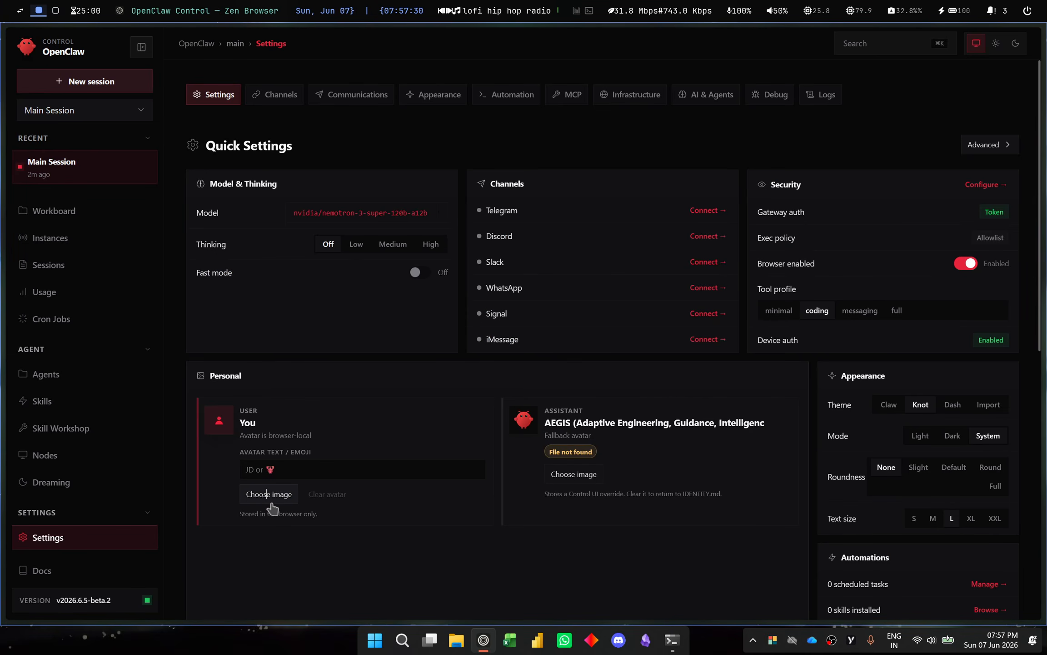
Step: Set the user avatar to avatar (Medium).png from the same folder
left_click(270, 500)
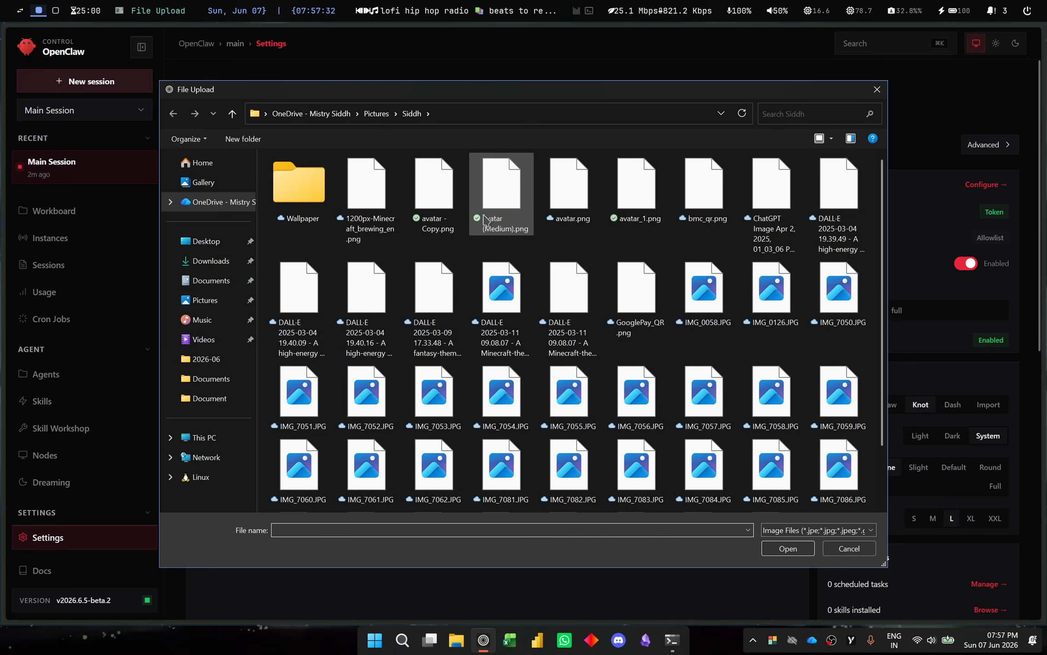
double_click(488, 221)
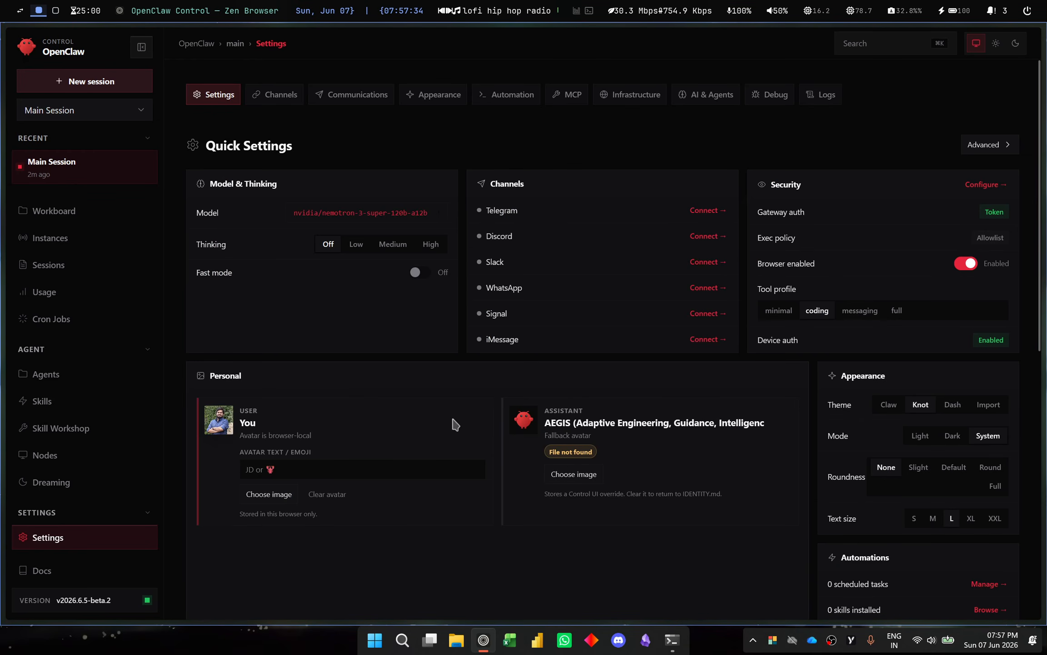
Step: Set the assistant's avatar to Chatting (Small).png from the OBS subfolder of Pictures
left_click(585, 476)
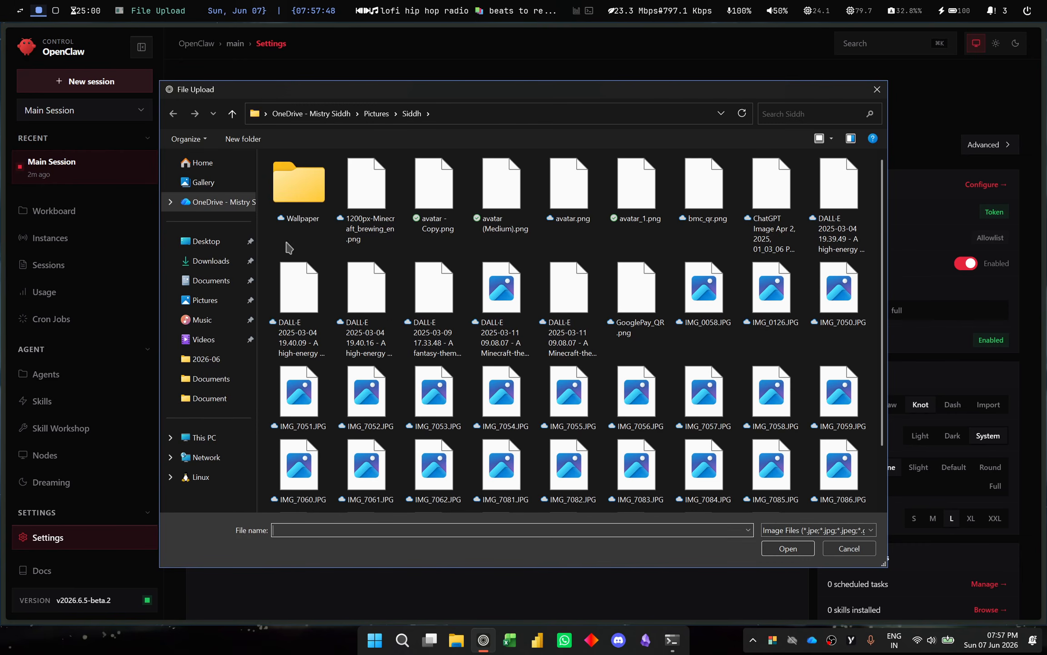
left_click(377, 114)
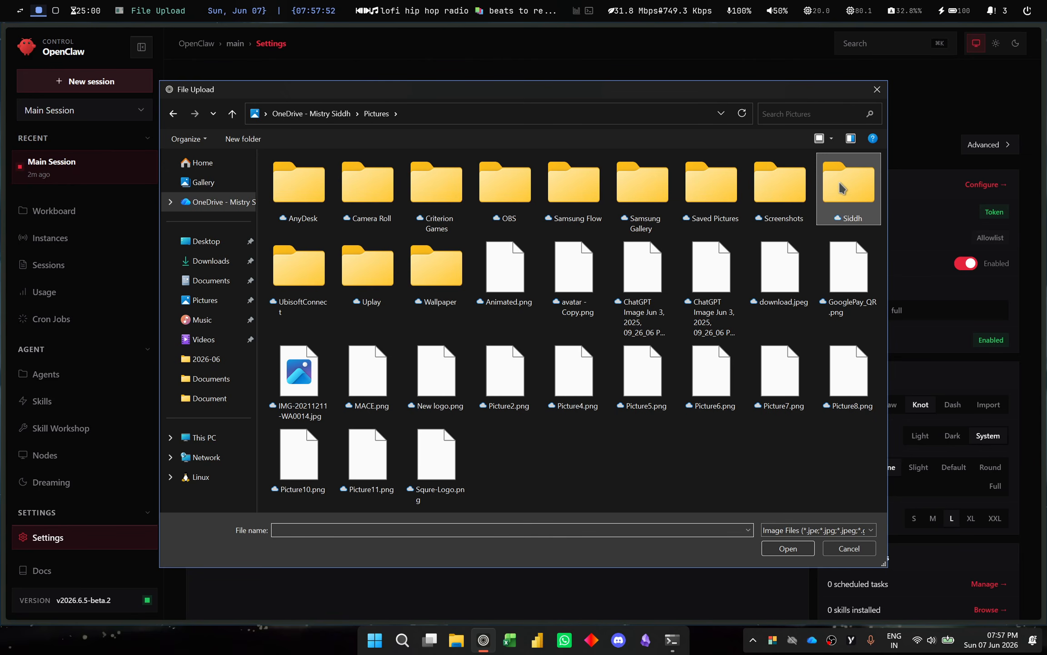
double_click(521, 217)
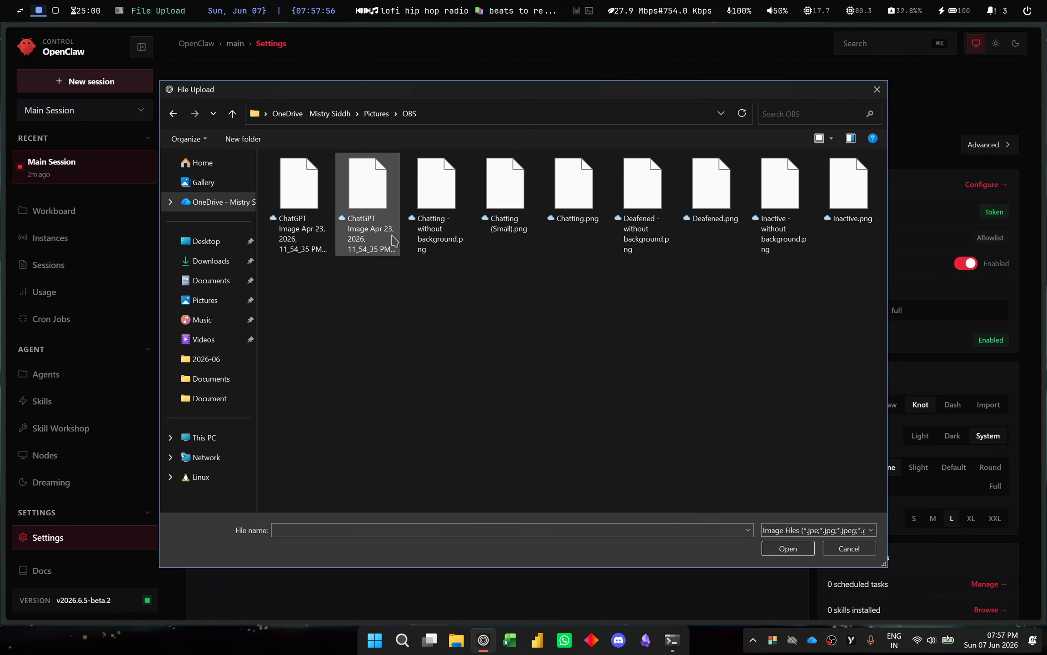
left_click(503, 230)
key("Return")
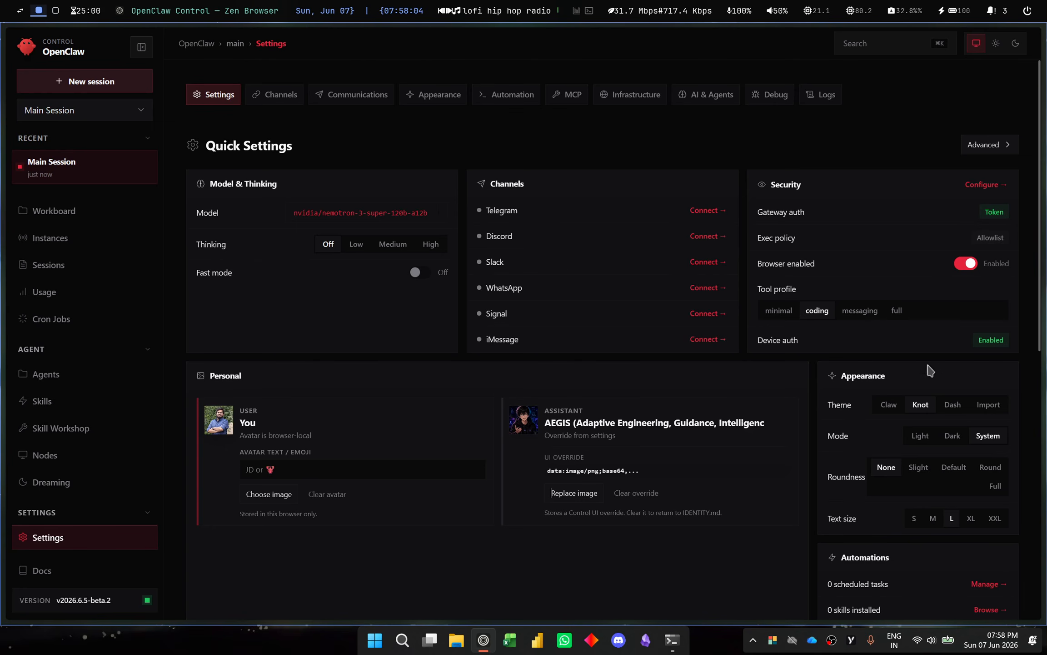
Step: Try the Claw and Dash appearance themes and switch back to Knot
left_click(889, 404)
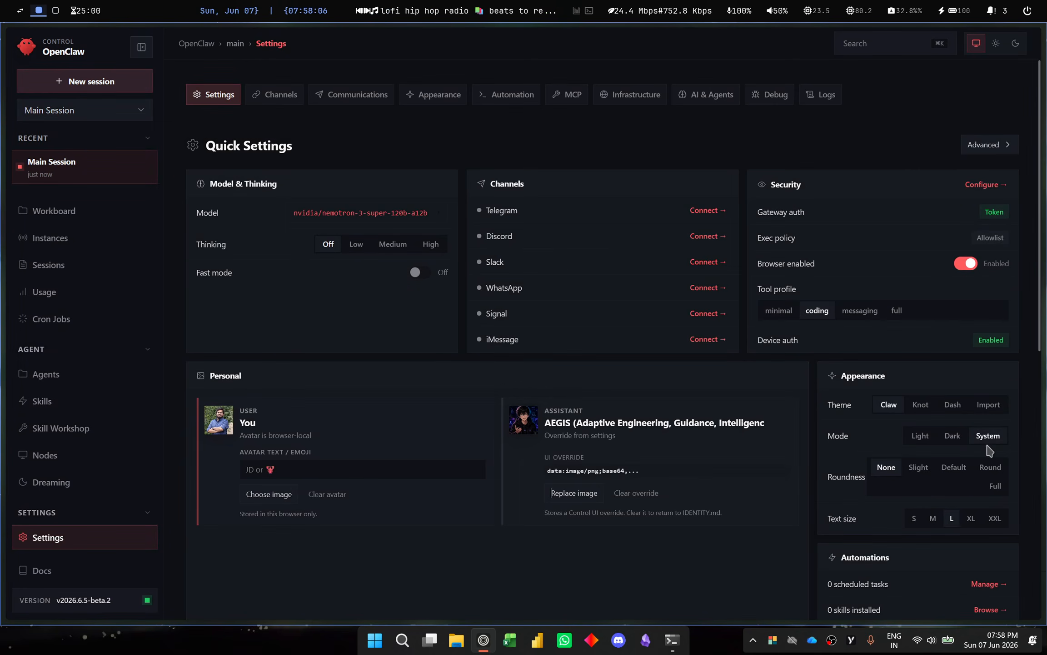
left_click(953, 404)
left_click(919, 405)
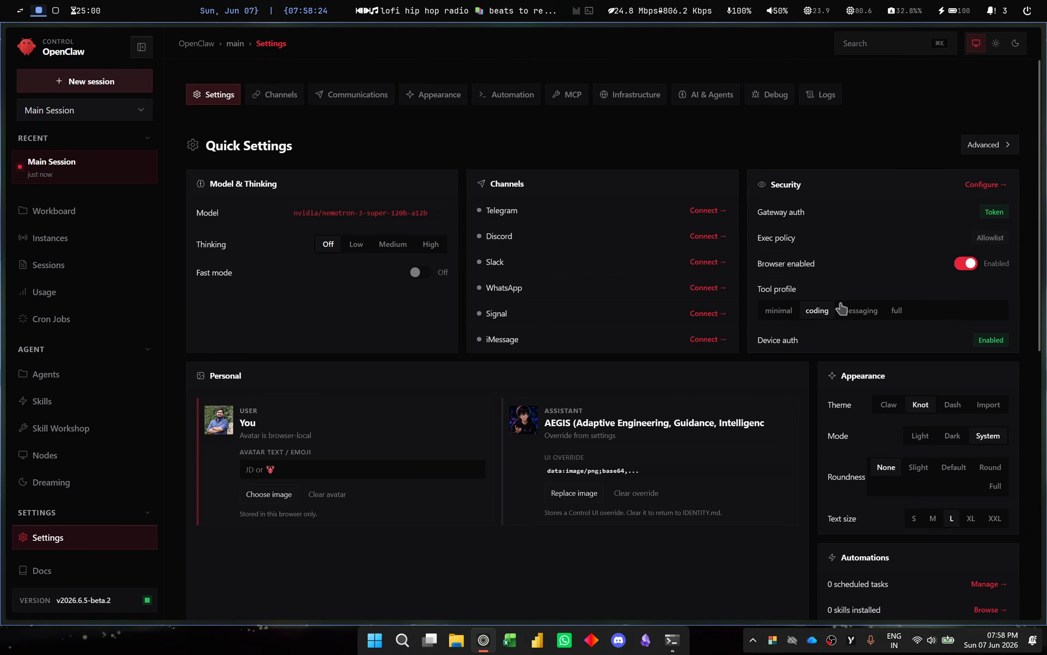
Step: Set the security tool profile to full
left_click(897, 311)
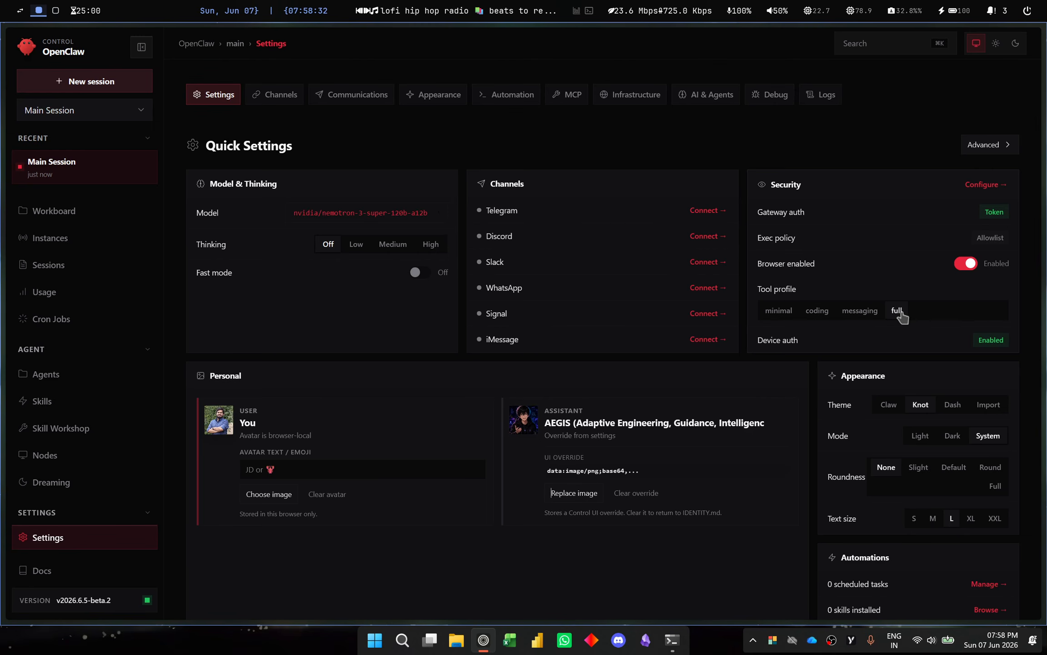
Step: Compare the Code Agent, Team Bot and Minimal context profiles, and save Personal Assistant as the default profile
scroll(903, 317, "down", 5)
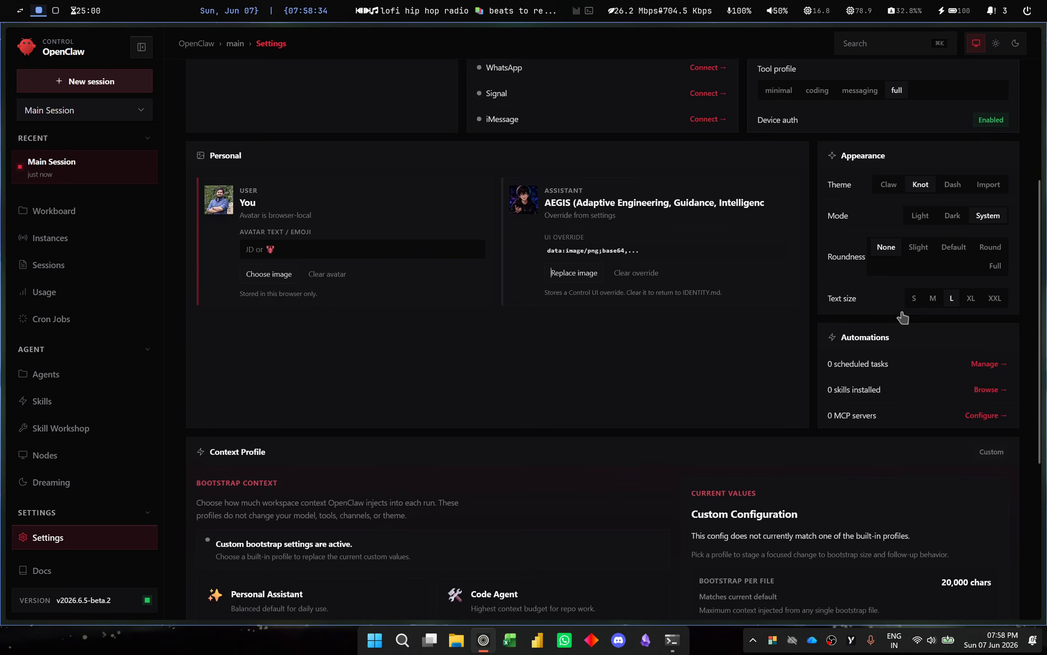
scroll(905, 318, "down", 4)
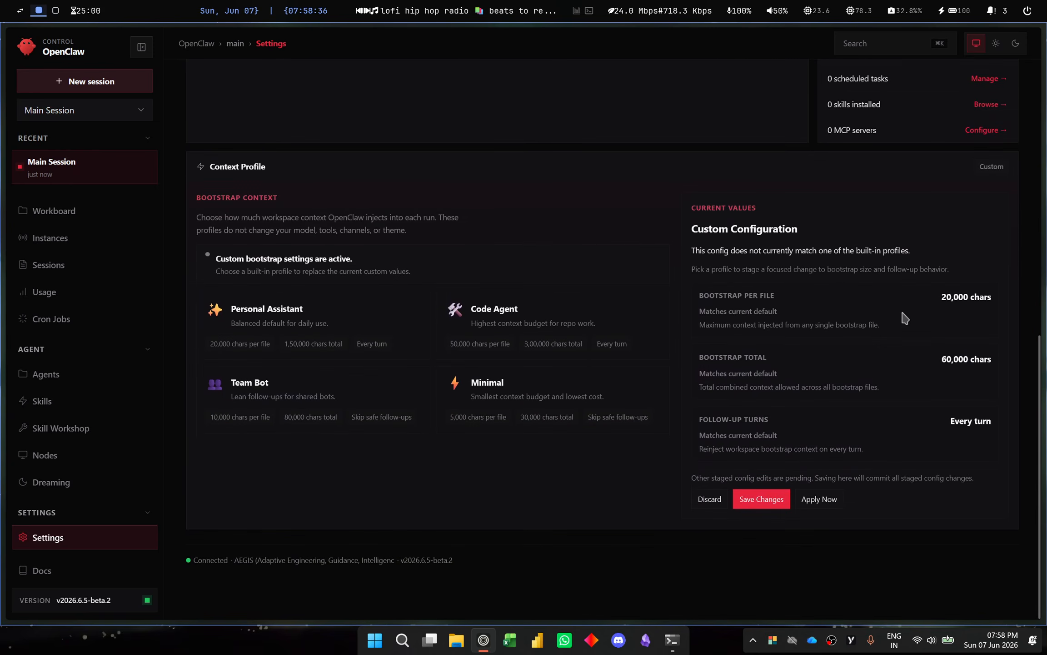
left_click(343, 320)
left_click(453, 324)
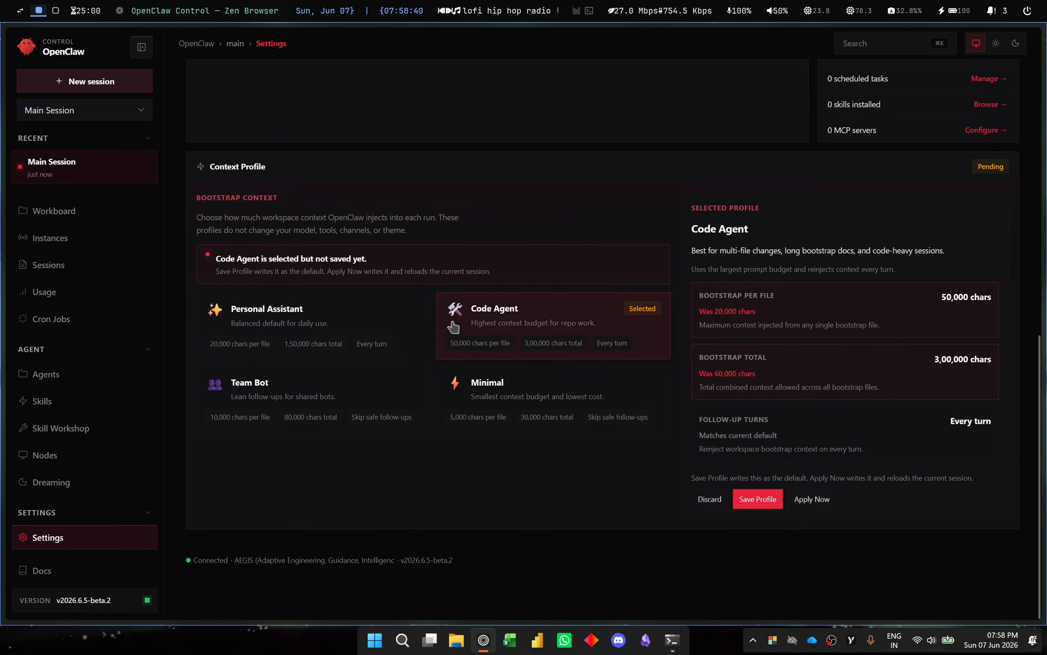
left_click(324, 395)
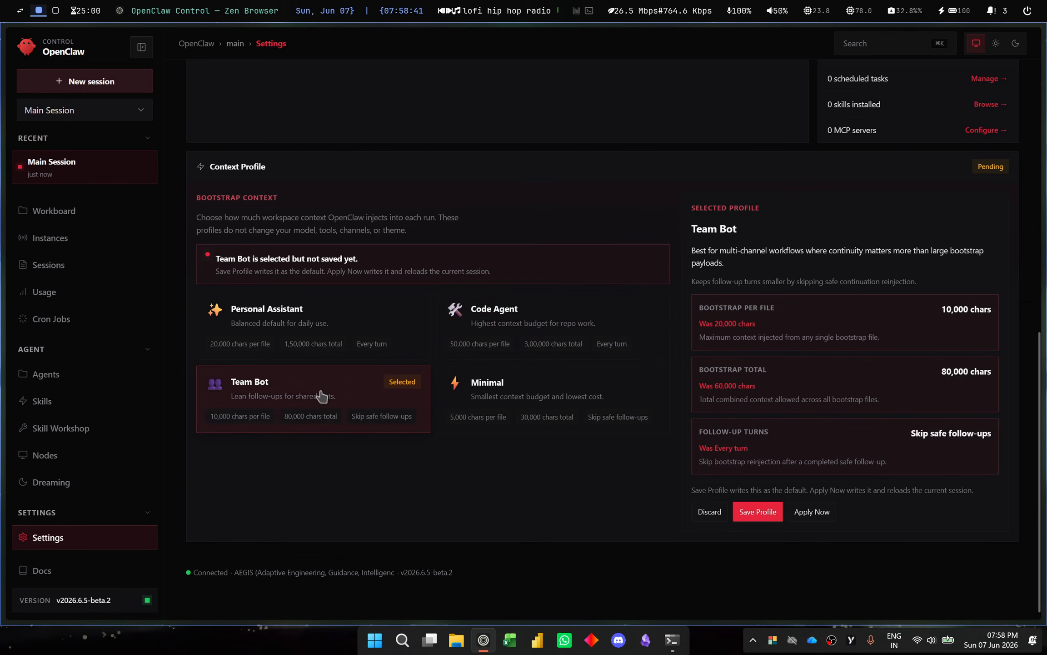
left_click(474, 383)
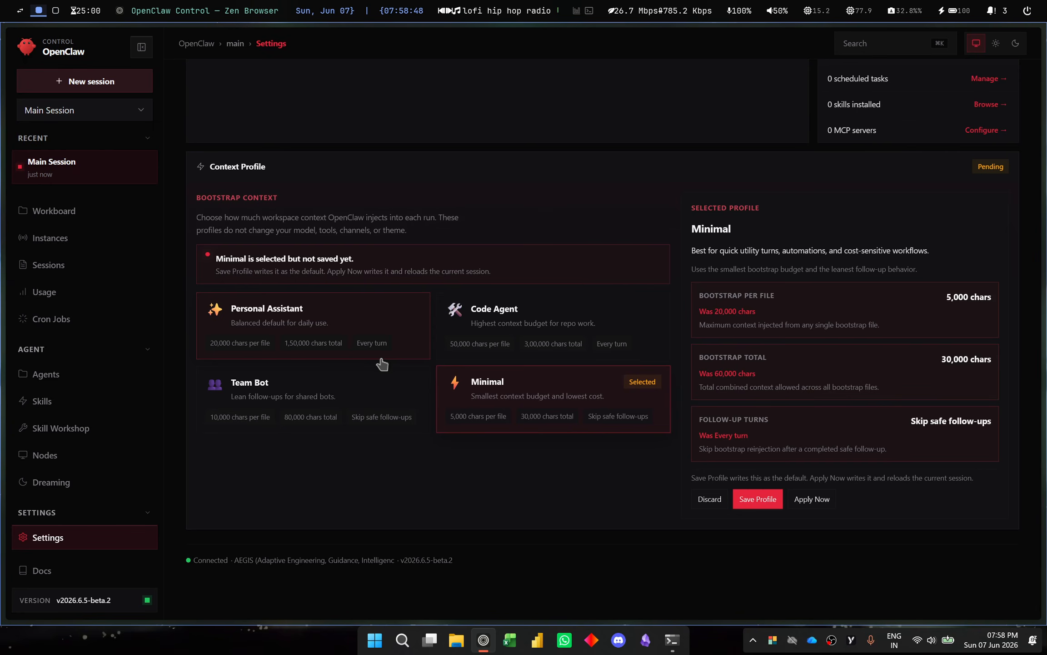
left_click(452, 338)
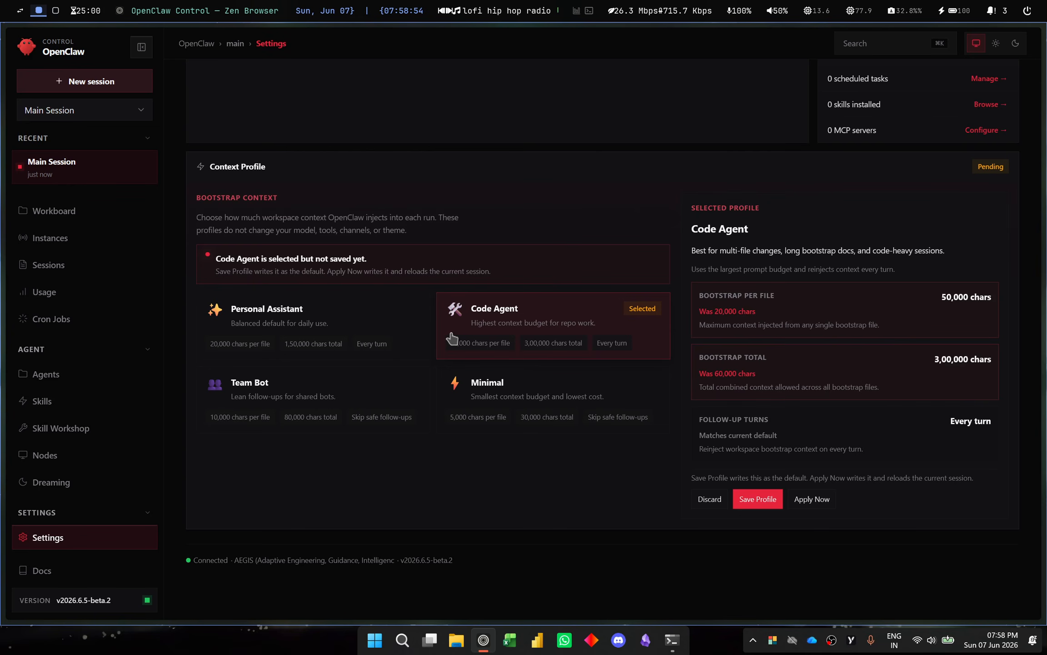
left_click(303, 317)
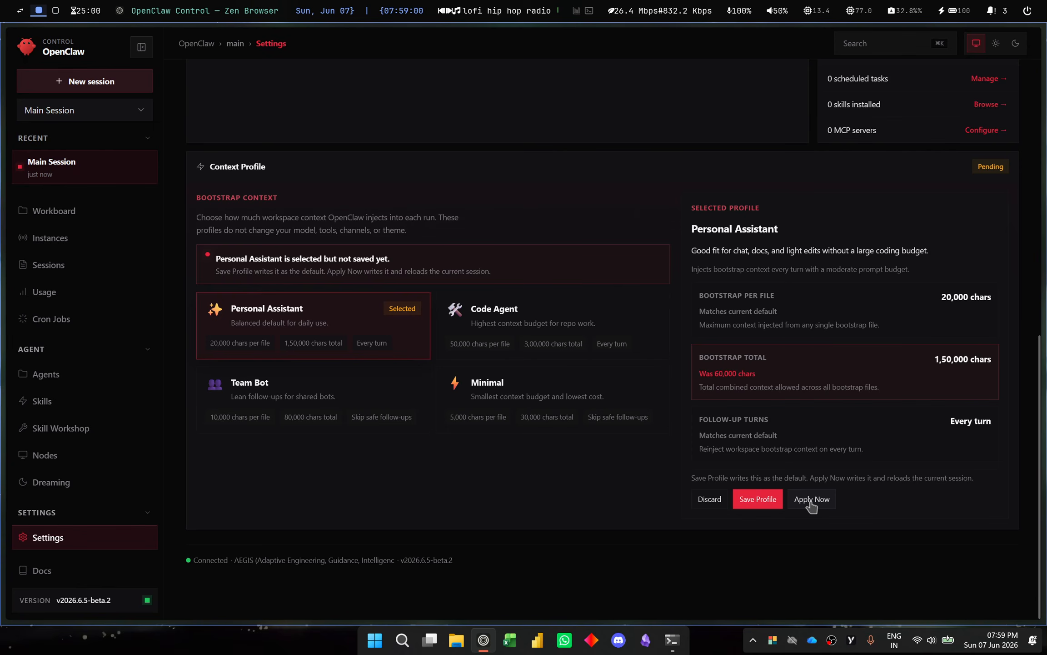
left_click(758, 499)
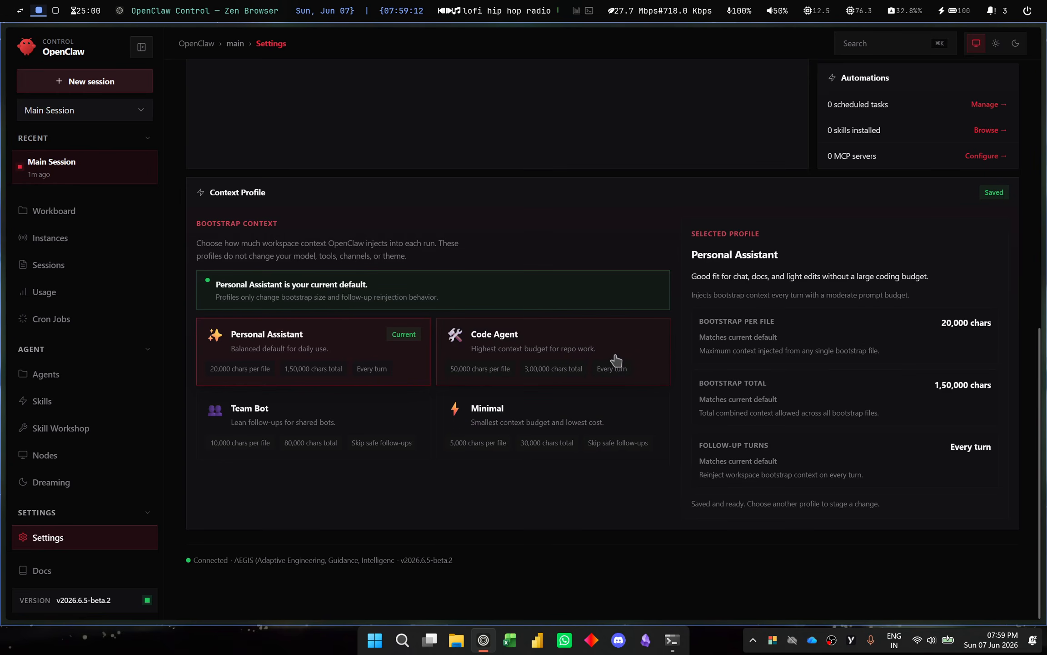
Step: Preview the Code Agent and Minimal context profiles again and reselect Personal Assistant
left_click(615, 359)
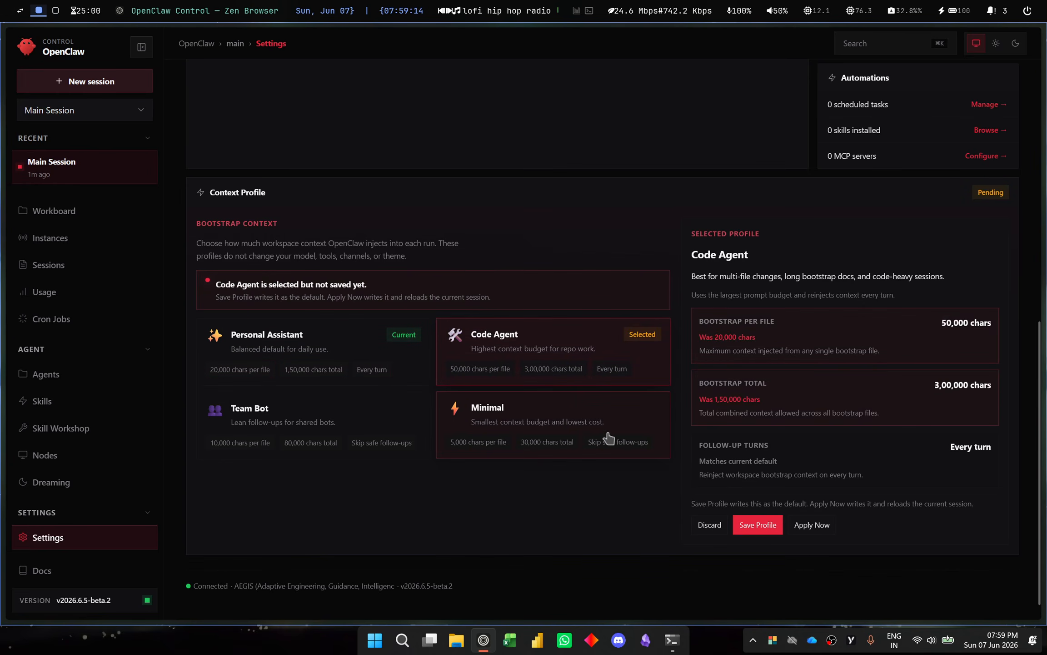
left_click(610, 437)
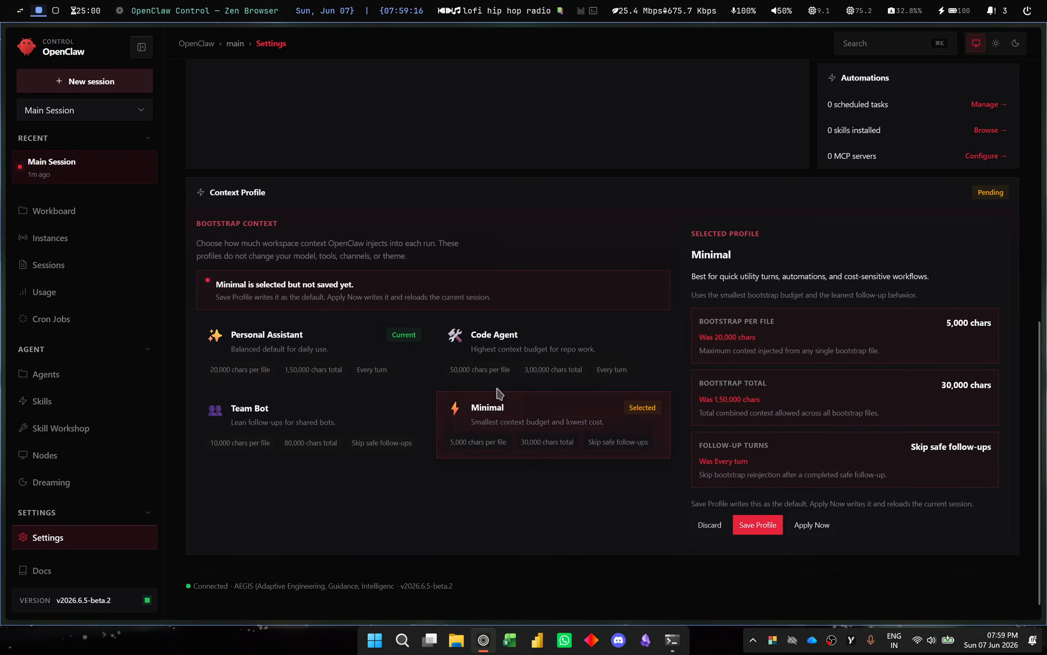
left_click(388, 369)
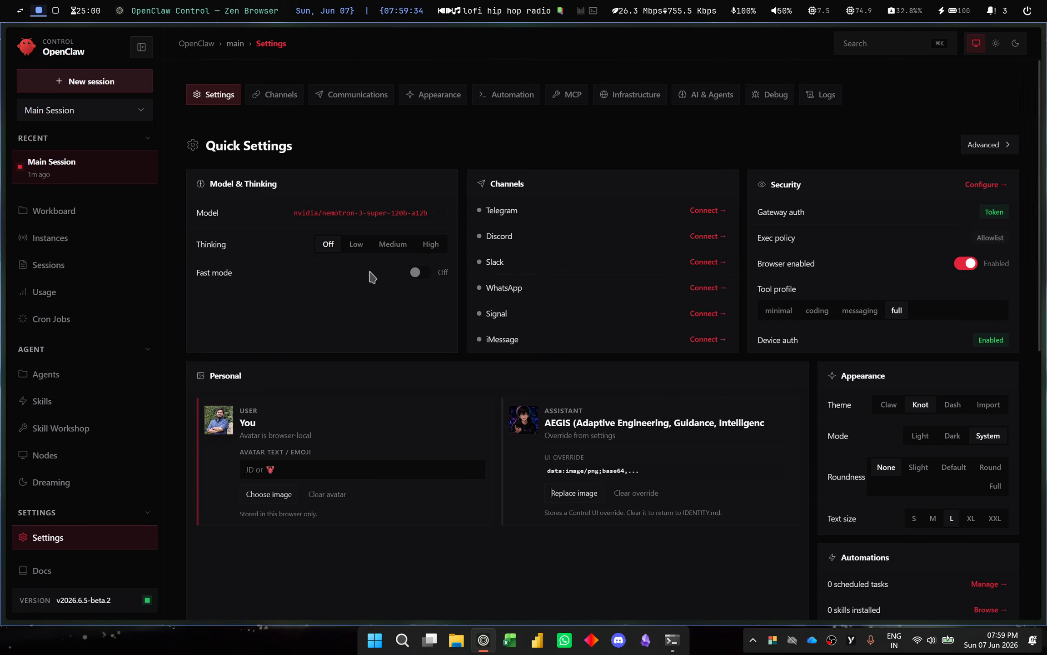
Step: Open the Main Session chat and send "hey aegis, can you tell me on what system are you running on"
left_click(100, 180)
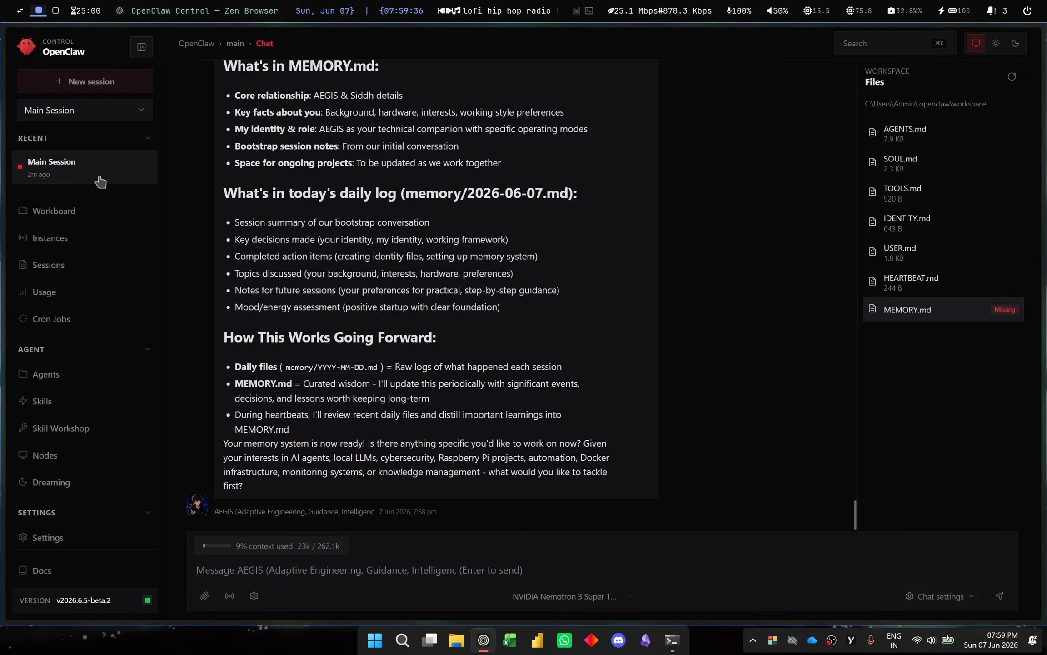
left_click(409, 577)
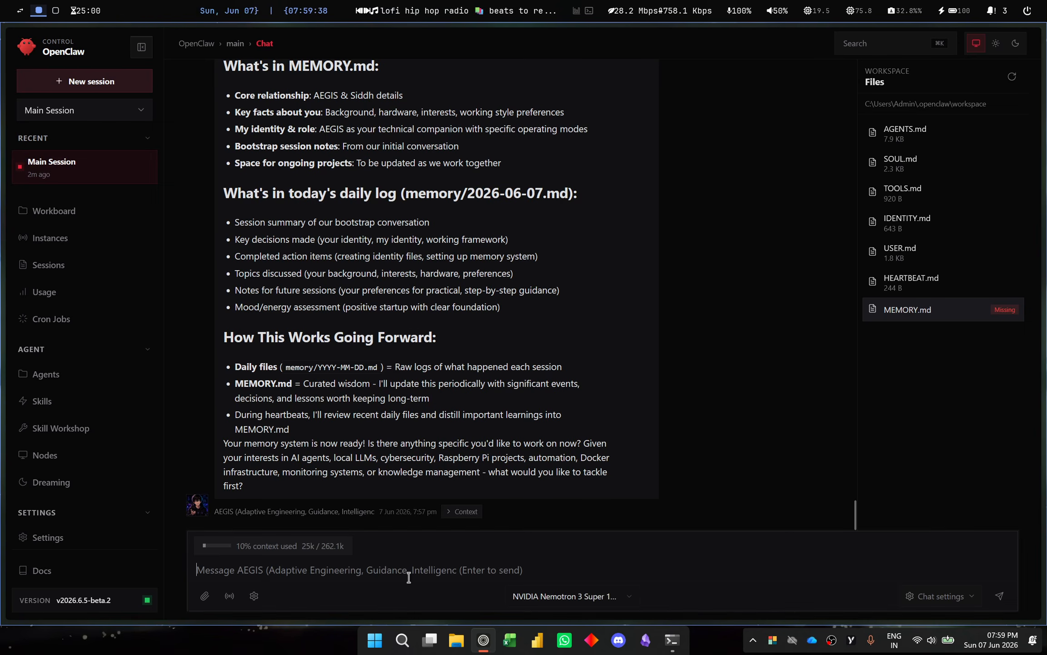
type("hey ")
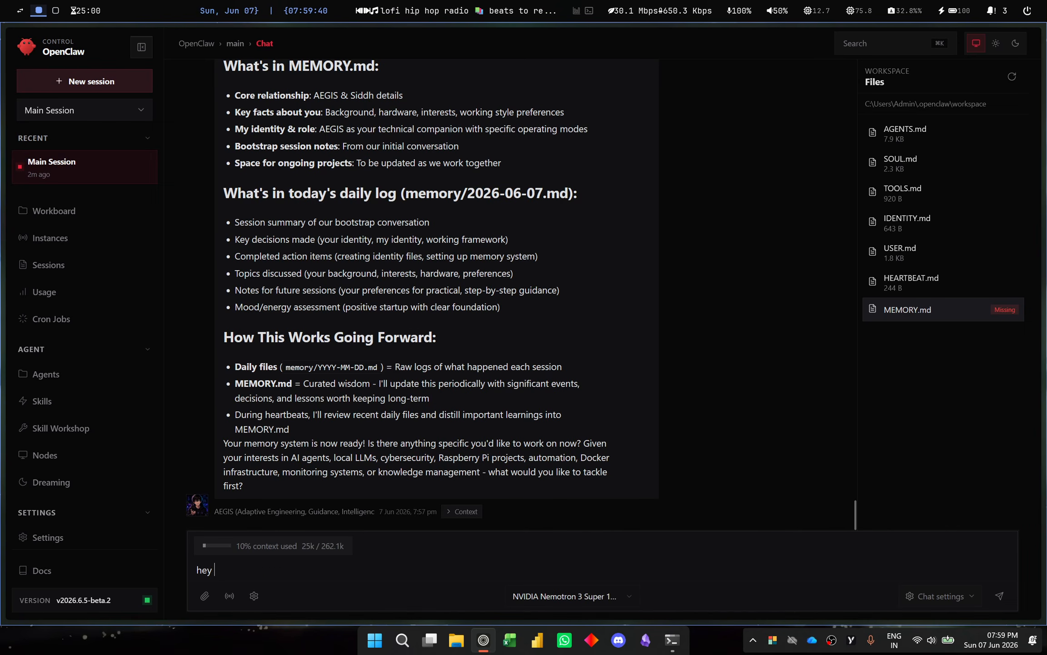
type("ae")
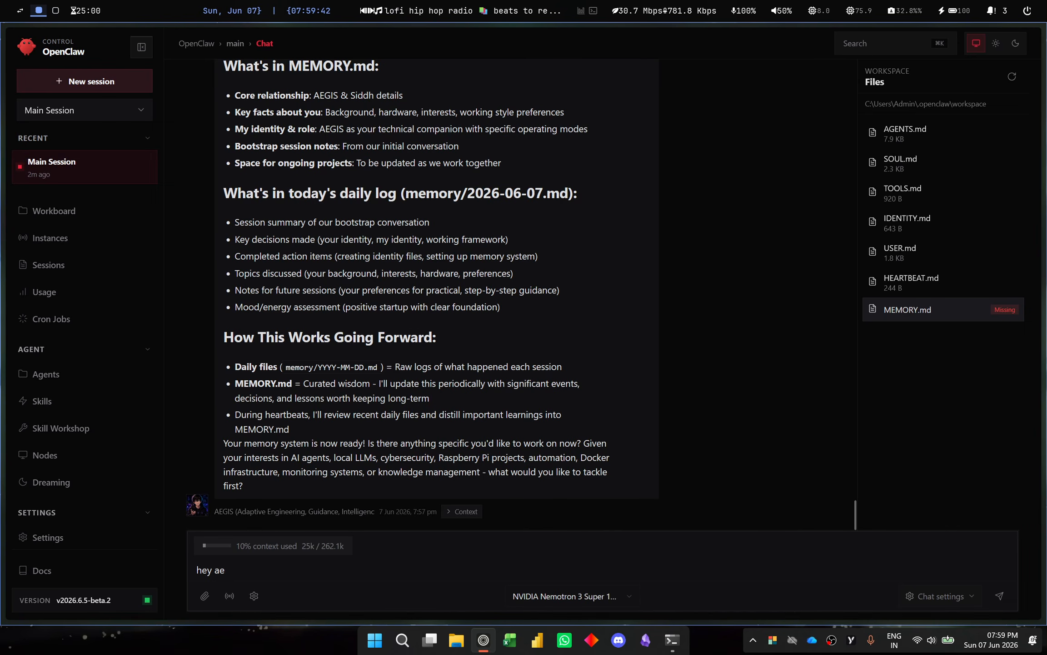
type("gis ")
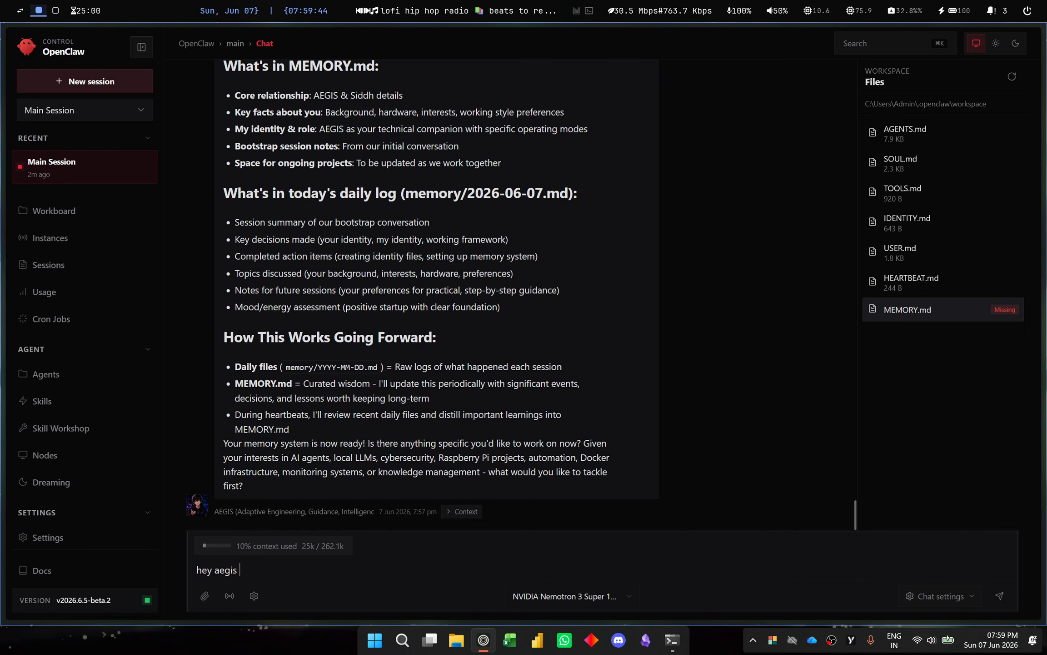
type(", acn")
key("BackSpace")
key("BackSpace")
key("BackSpace")
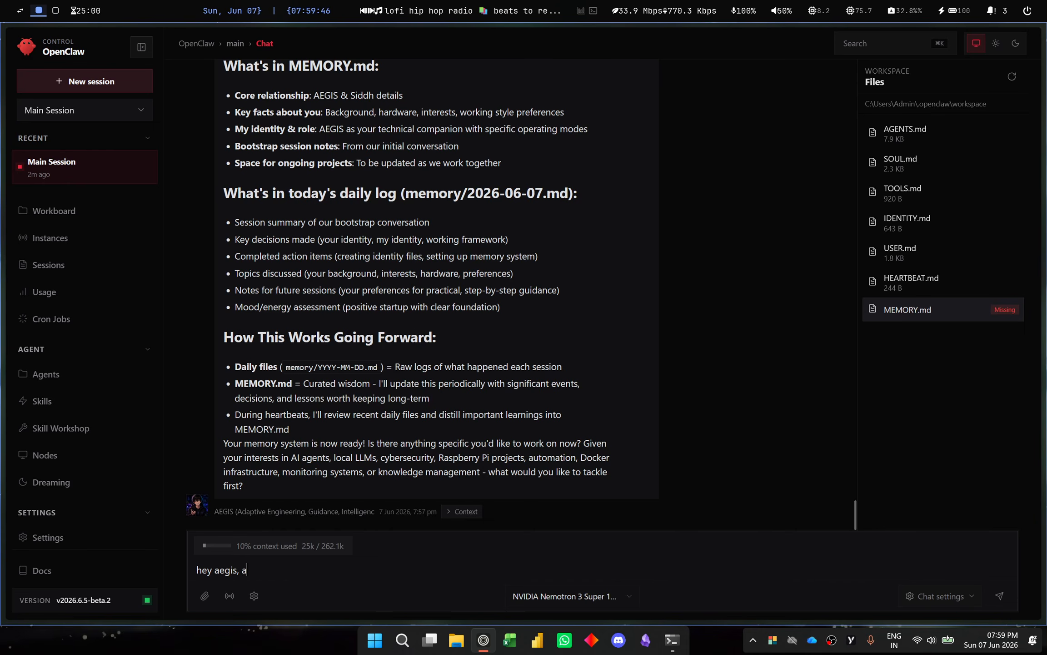
type("can you tell mw")
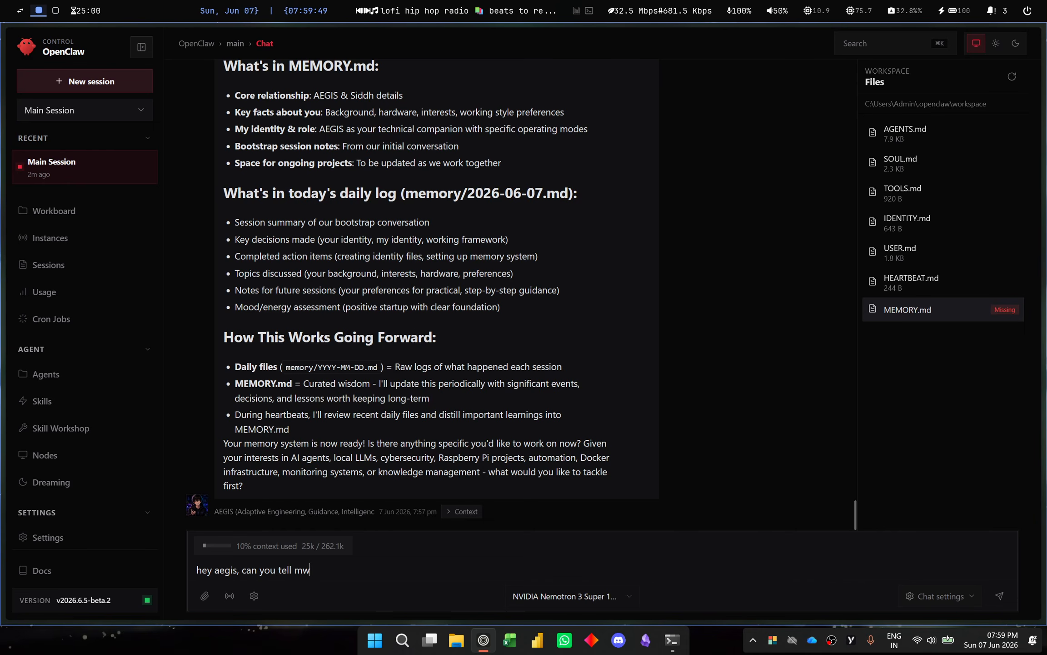
key("BackSpace")
type("e on what s")
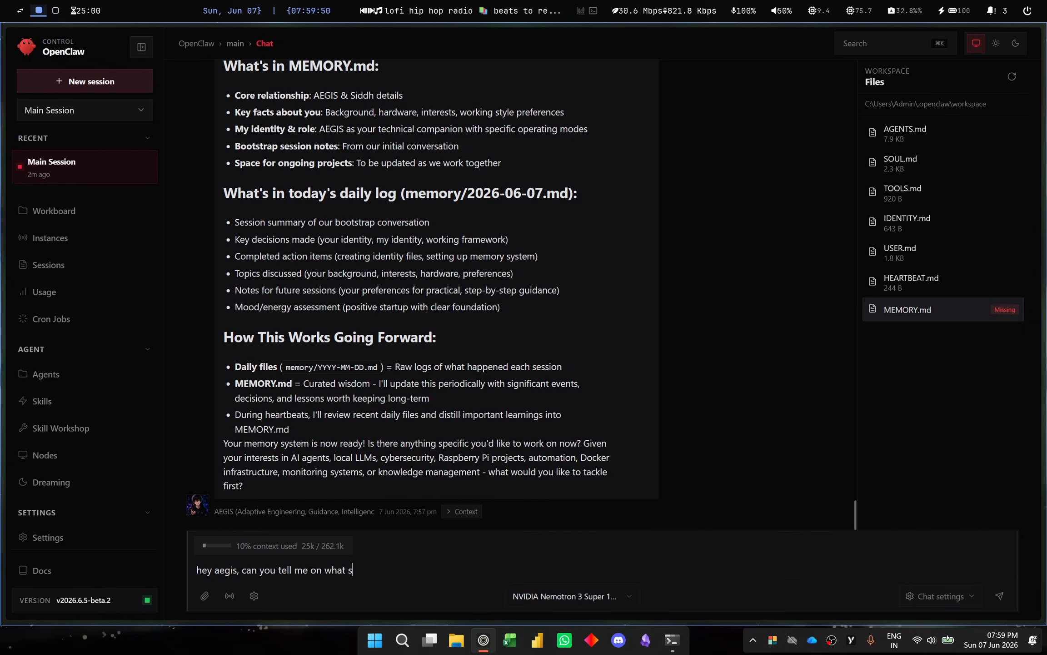
type("ystem are you running on")
key("Return")
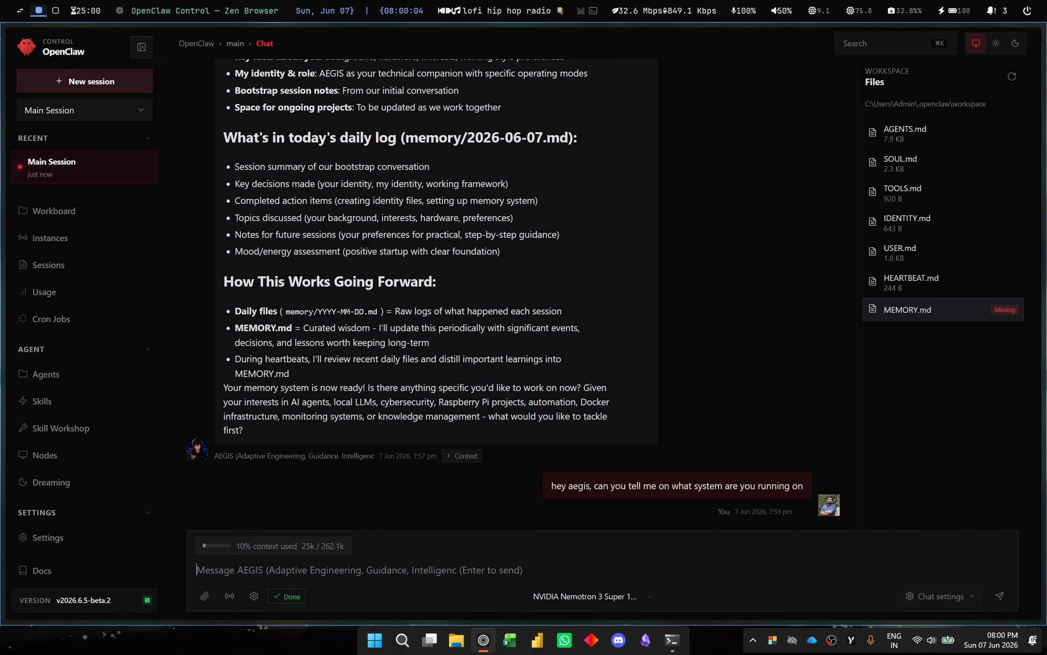
Step: Refresh the chat to load the answer to the system question
scroll(328, 330, "up", 3)
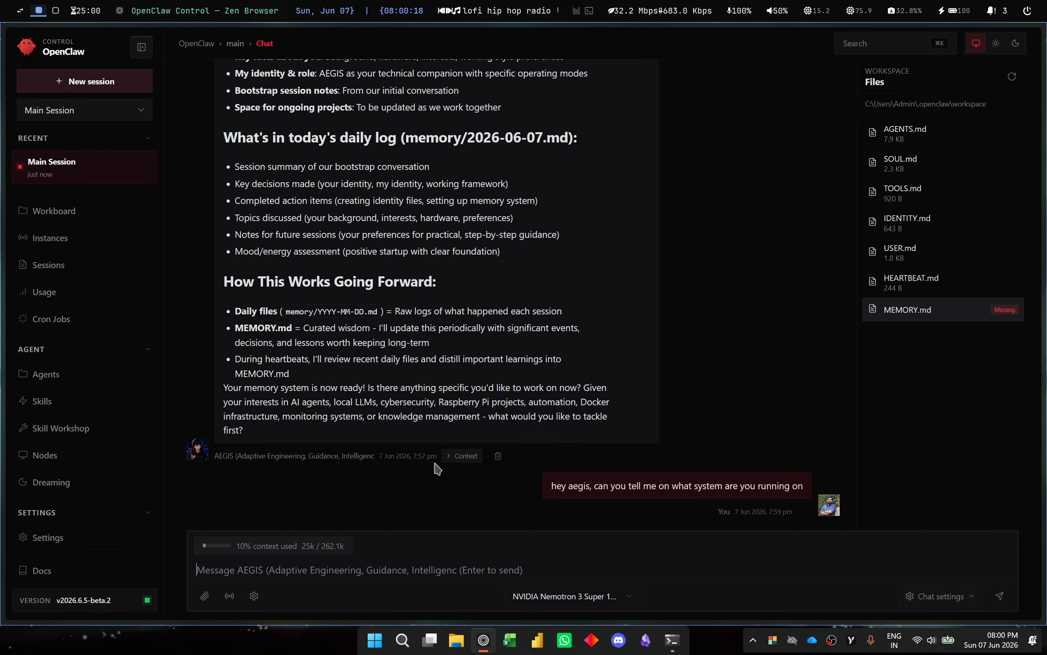
left_click(941, 607)
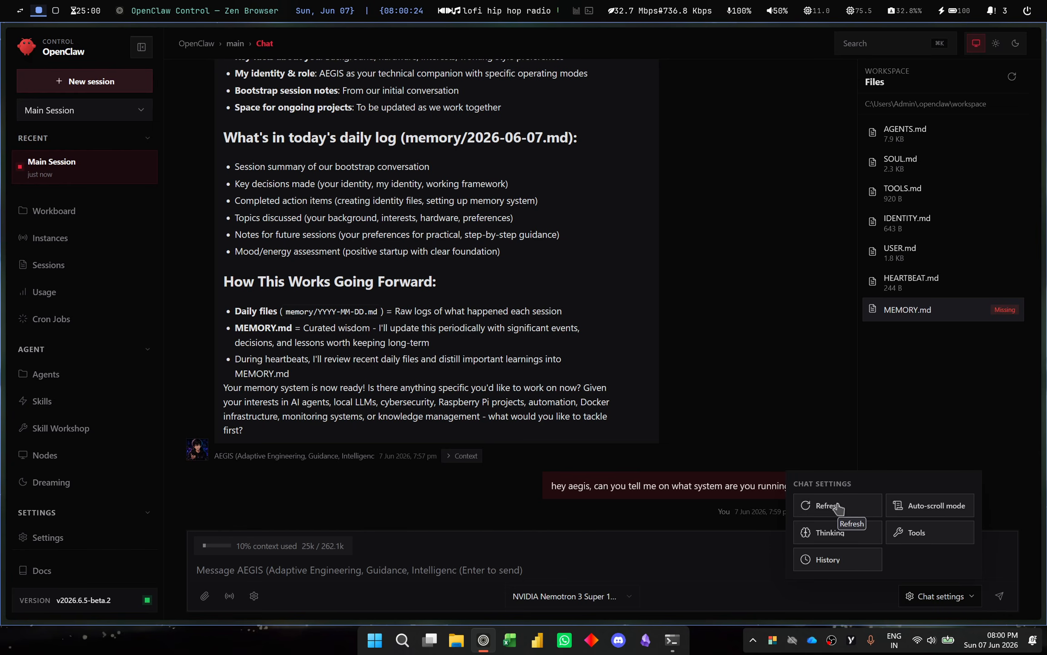
left_click(838, 505)
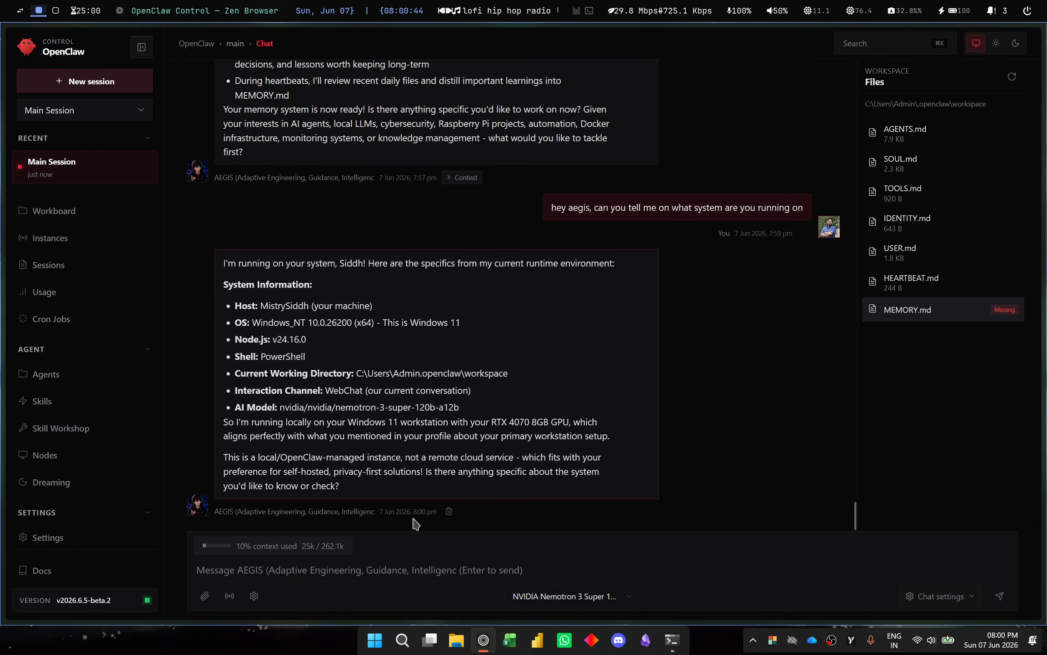
Step: Start a chat message reading: open this url in edge browser "https
left_click(410, 574)
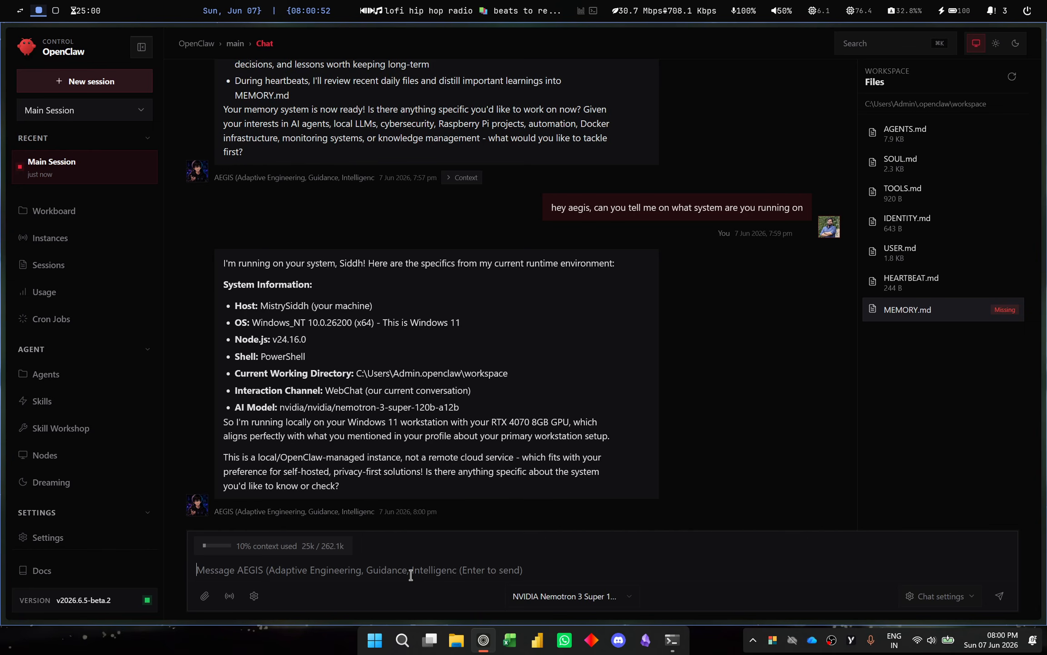
type("open")
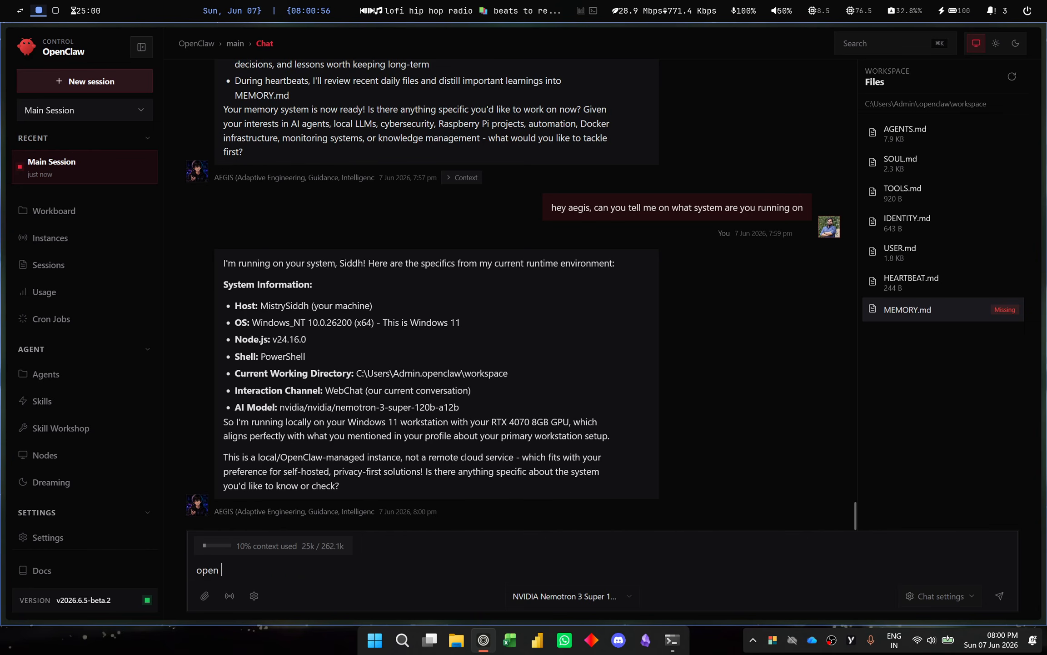
type(" this url in edge bro")
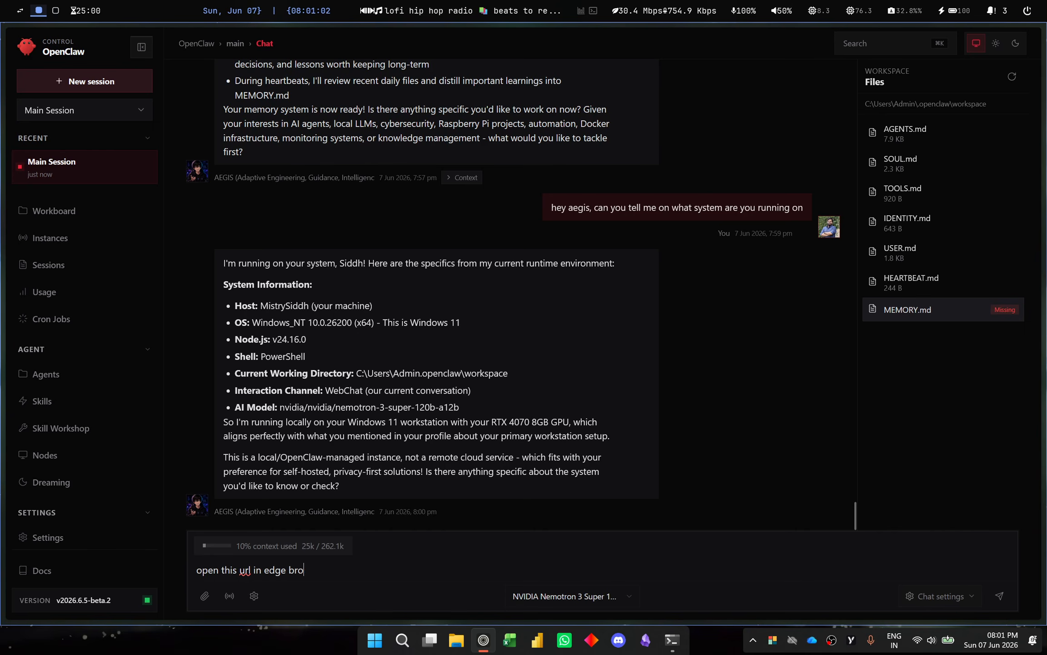
type("wser \"http")
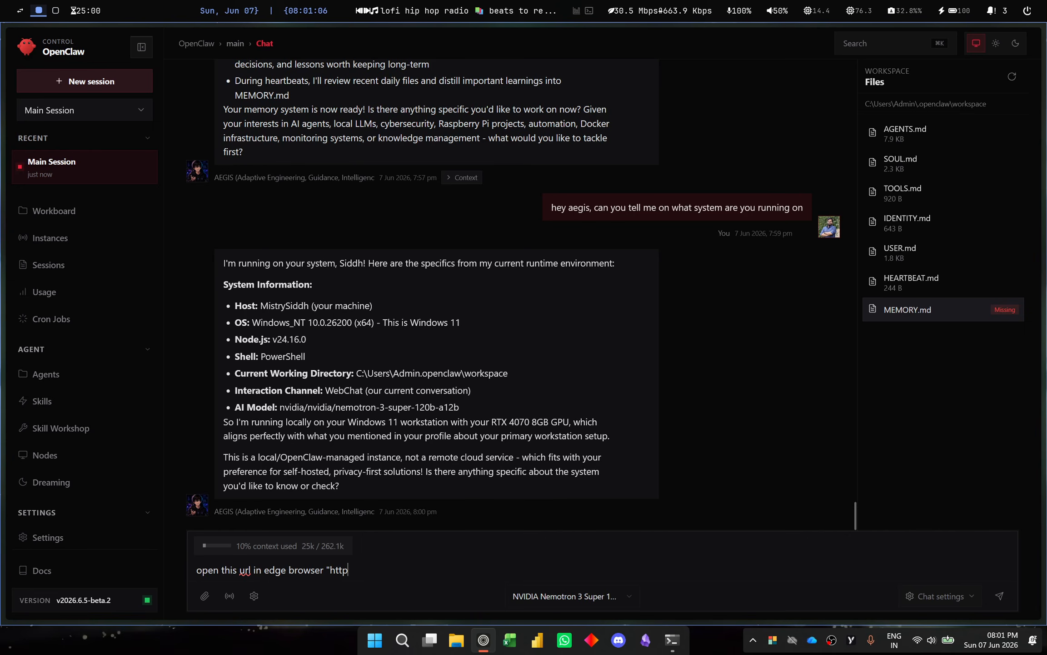
type("s\"")
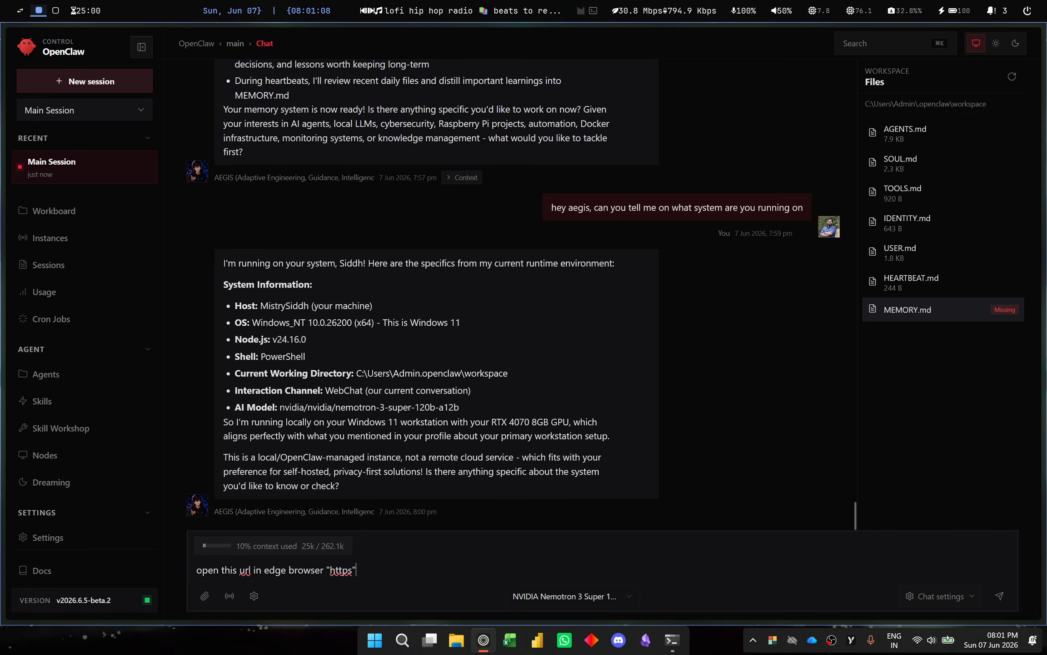
key("BackSpace")
Step: Copy the suggested duckduckgo.com address from a new browser tab prompt, and dismiss the prompt without opening the site
key("ctrl+t")
type("duck")
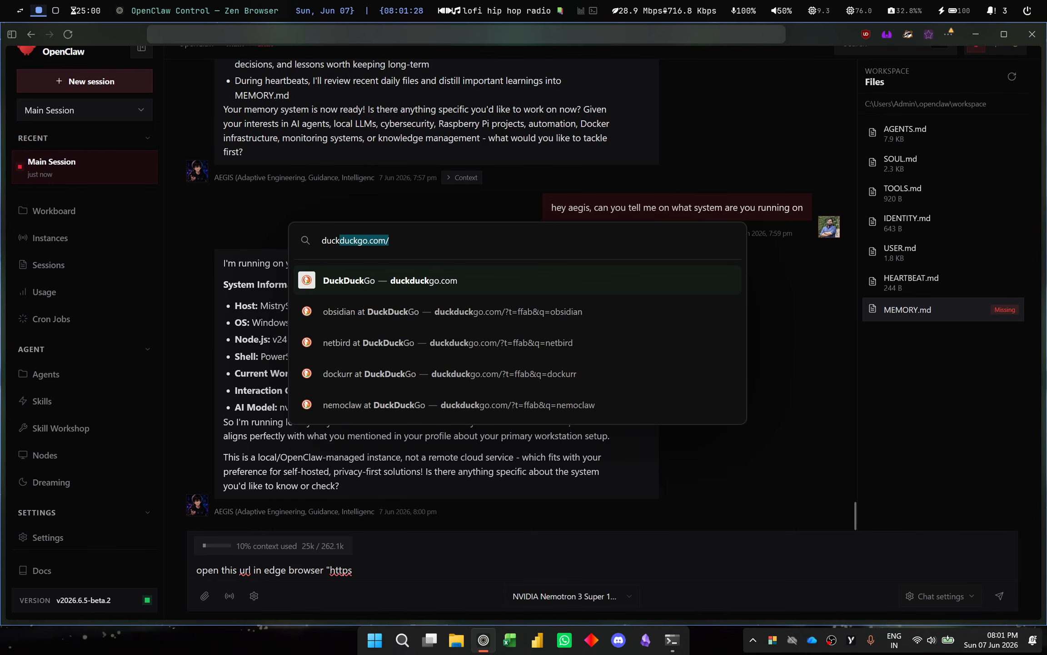
key("End")
key("ctrl+a")
key("ctrl+c")
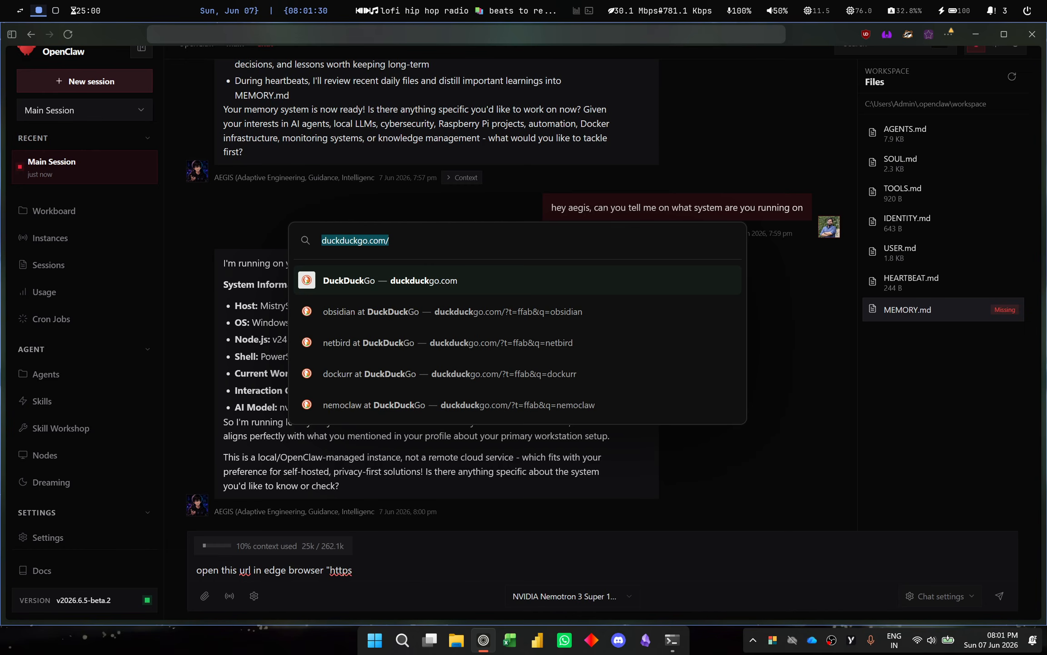
key("BackSpace")
key("Escape")
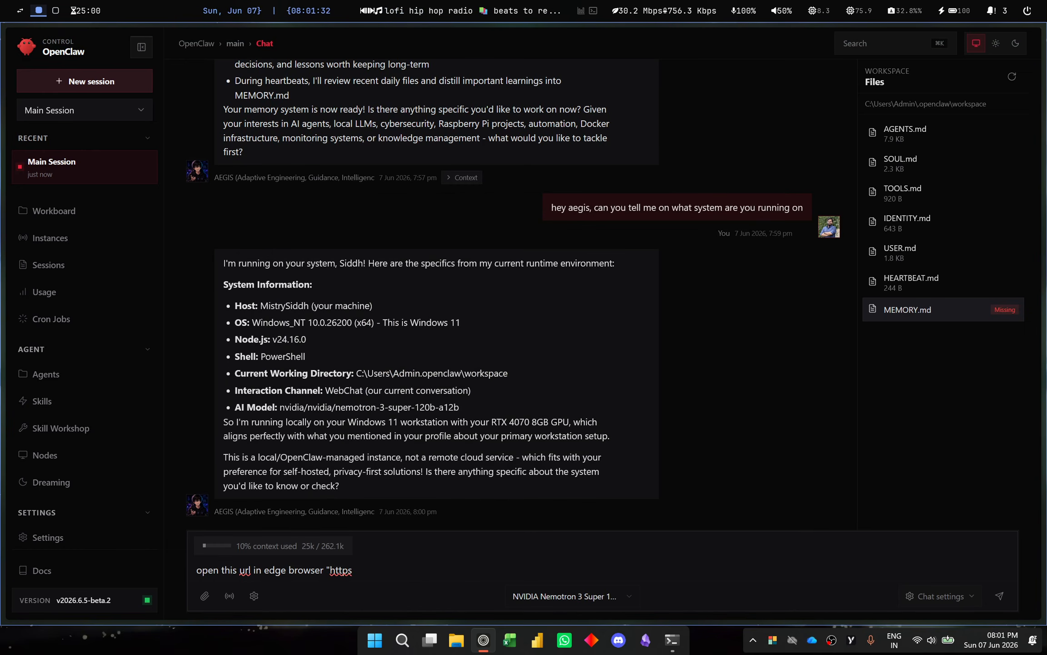
type("://")
key("ctrl+v")
key("shift+Left")
key("shift+Left")
key("shift+Left")
key("shift+Left")
key("shift+Left")
key("shift+Left")
key("shift+Left")
key("shift+Left")
key("shift+Left")
key("shift+Left")
key("shift+Left")
key("shift+Left")
key("shift+Left")
key("shift+Left")
key("shift+Left")
key("shift+Left")
key("shift+Left")
key("shift+Left")
key("shift+Left")
key("shift+Left")
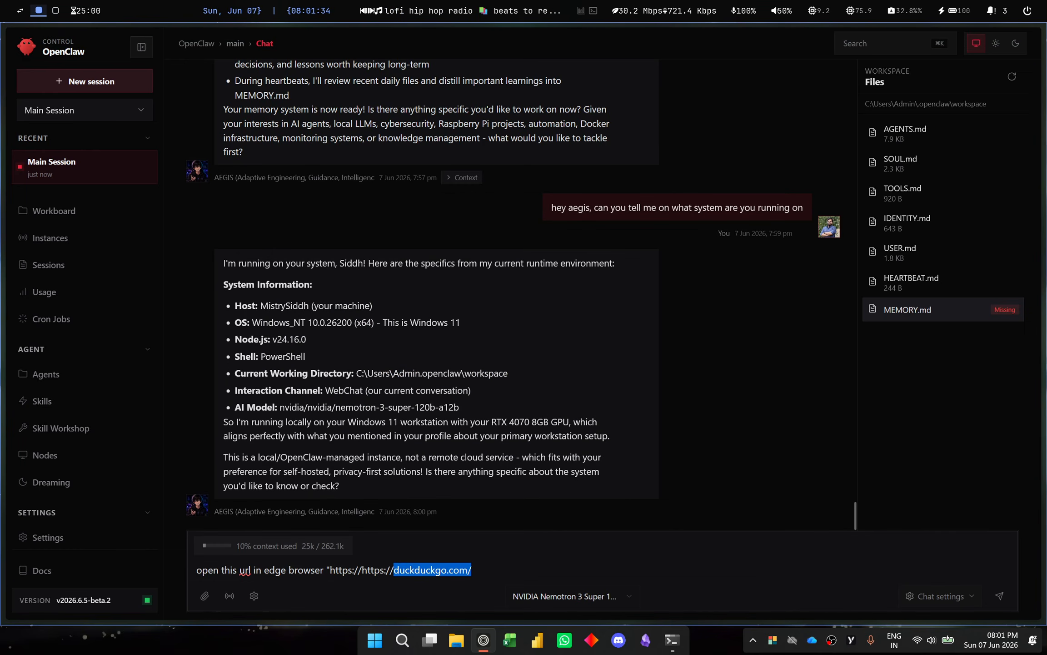
key("ctrl+v")
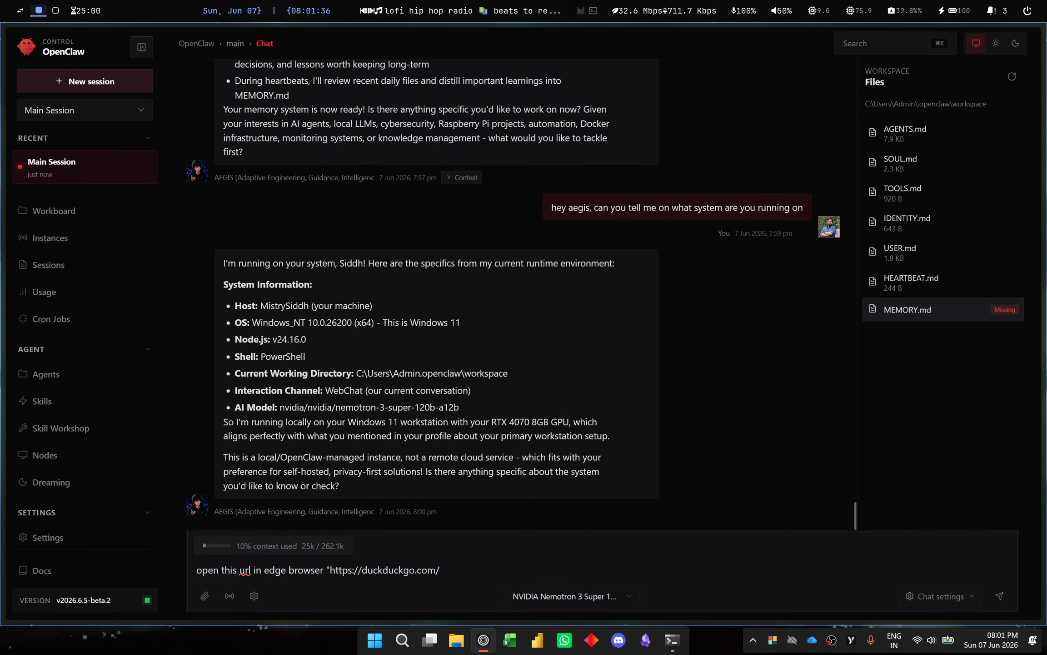
Step: Close the quotation around the URL and cut the quoted address from the end of the message
type("\"")
key("shift+Left")
key("shift+Left")
key("shift+Left")
key("shift+Left")
key("shift+Left")
key("shift+Left")
key("shift+Left")
key("shift+Left")
key("shift+Left")
key("shift+Left")
key("shift+Left")
key("shift+Left")
key("shift+Left")
key("shift+Left")
key("shift+Left")
key("shift+Left")
key("shift+Left")
key("shift+Left")
key("shift+Left")
key("shift+Left")
key("shift+Right")
key("shift+Right")
key("shift+Right")
key("shift+Right")
key("shift+Right")
key("shift+Right")
key("shift+Right")
key("shift+Right")
key("ctrl+c")
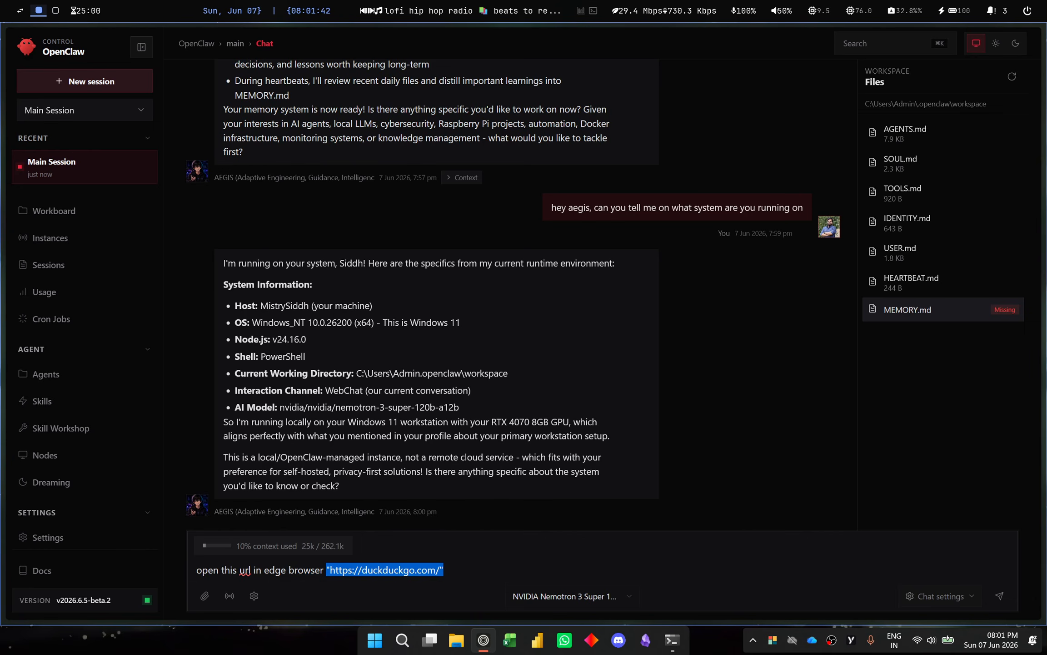
key("BackSpace")
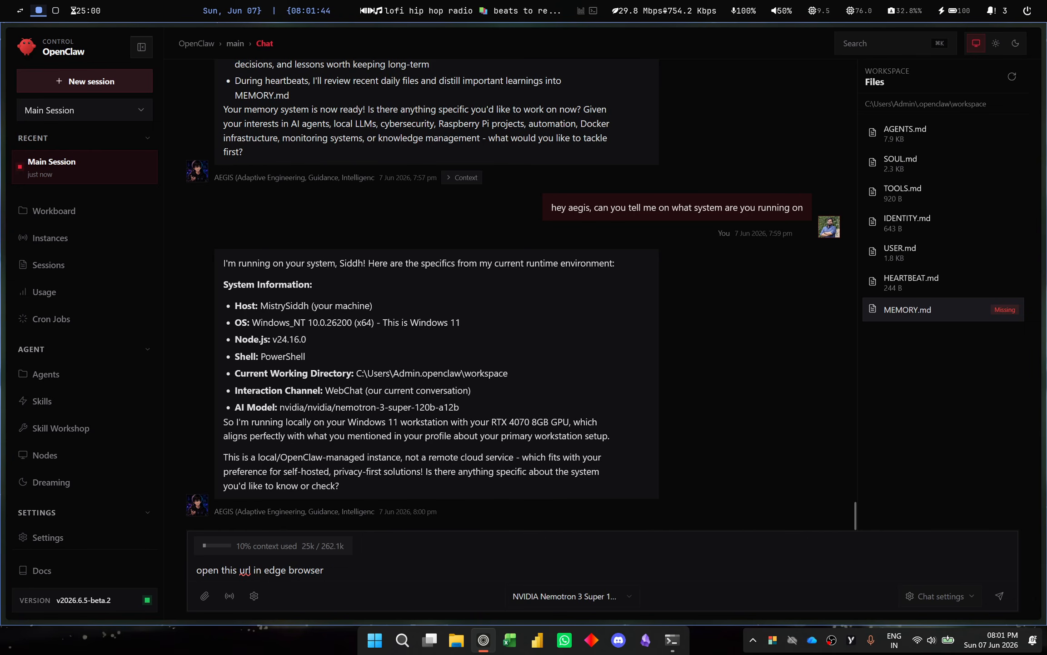
type("()")
key("Left")
type("\"")
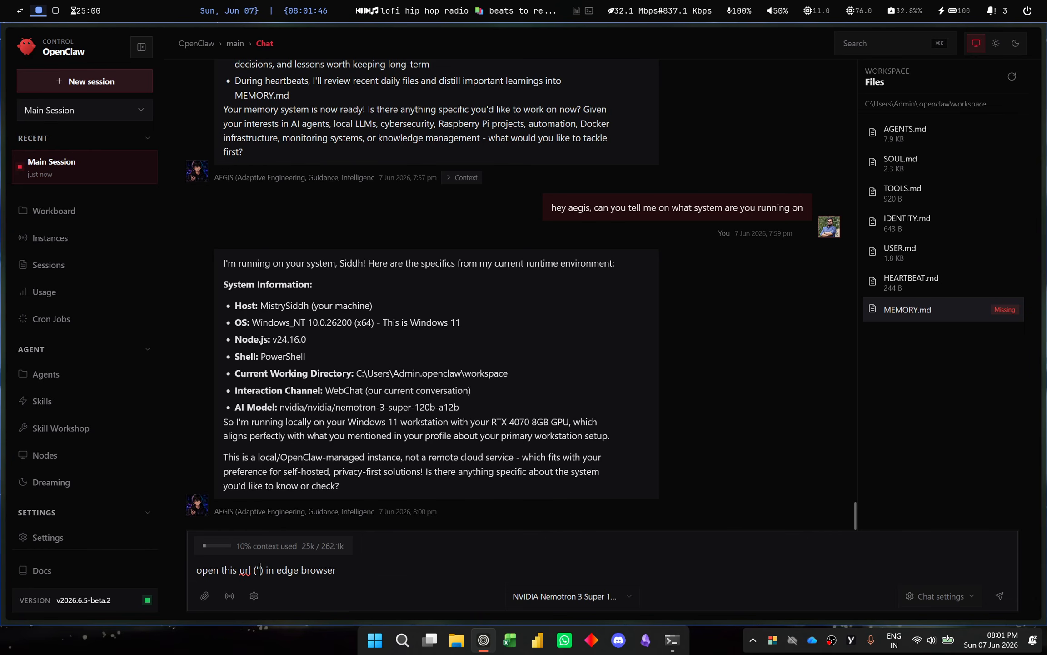
key("ctrl+v")
type("\"")
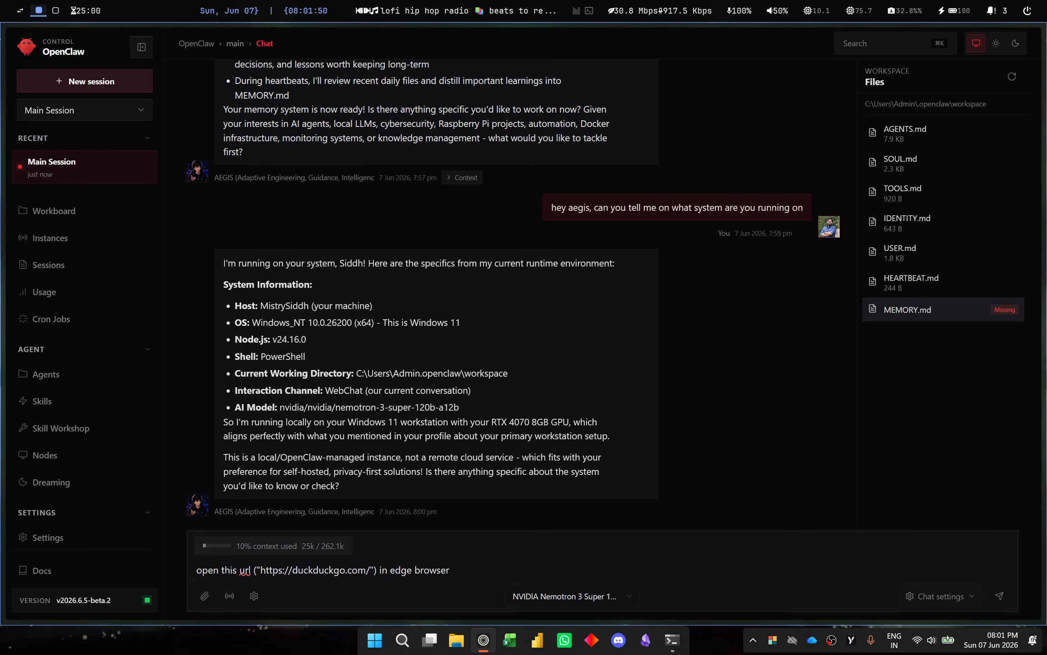
key("Return")
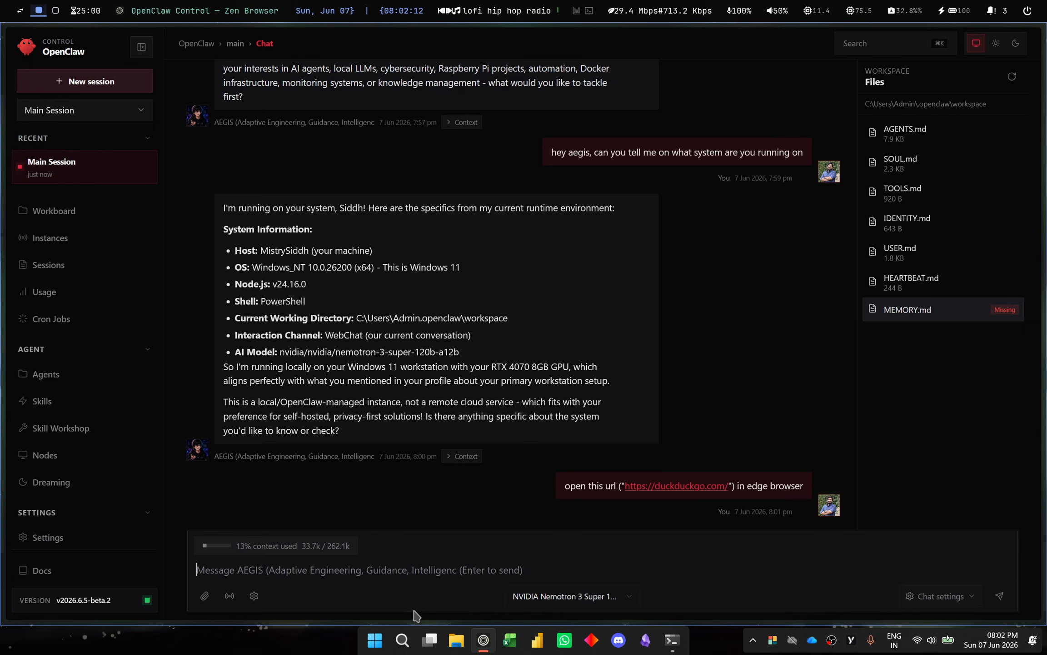
Step: Refresh the chat to check progress on the Edge browser request, and close the chat settings
left_click(923, 594)
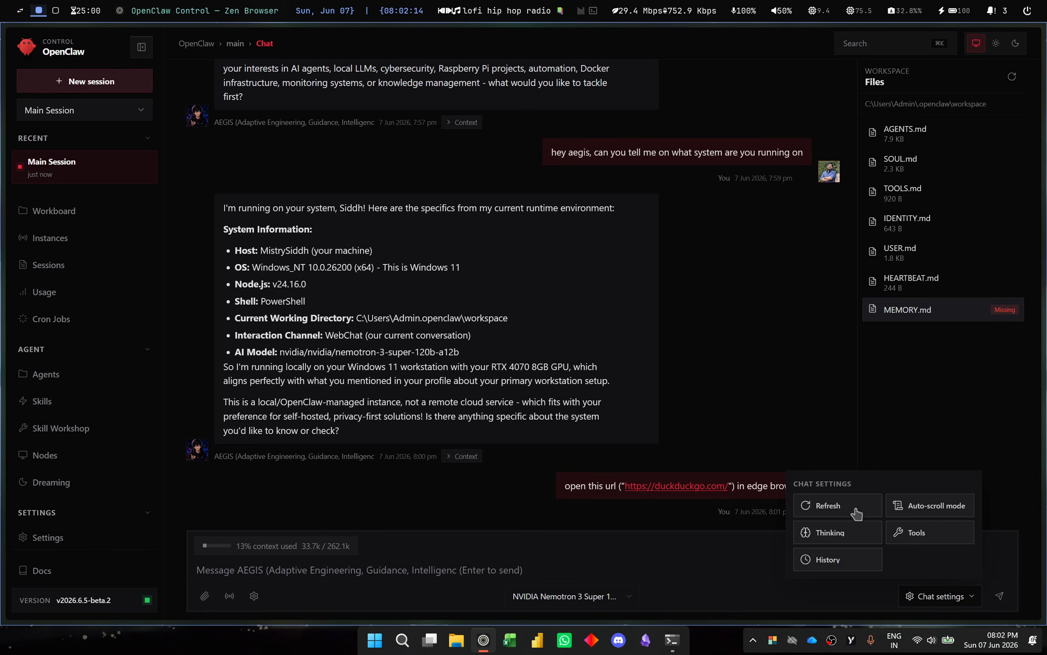
left_click(850, 506)
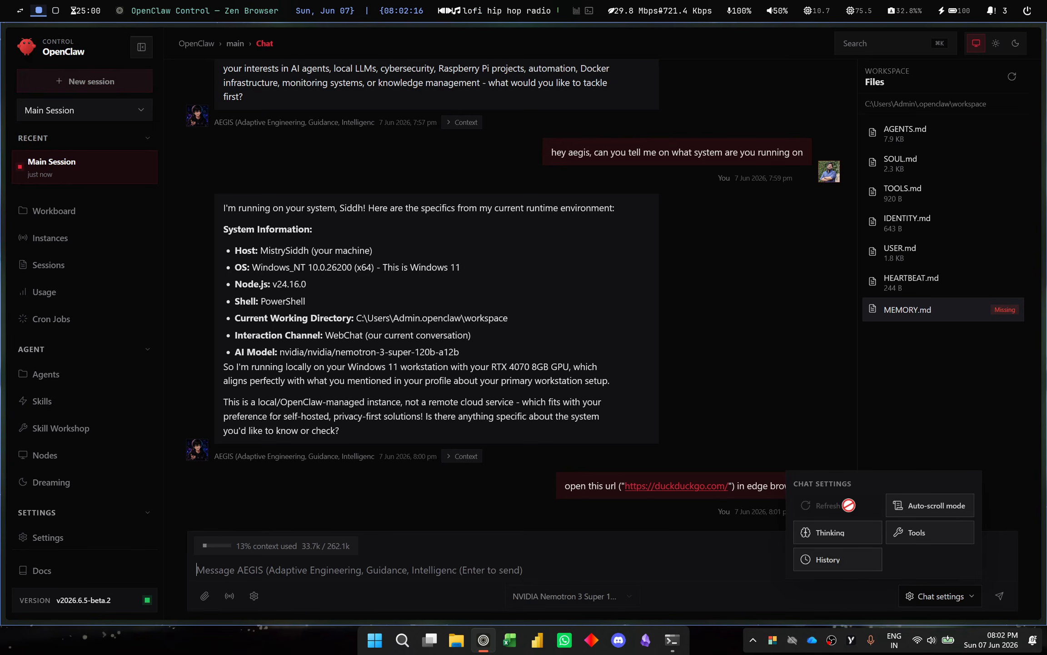
left_click(809, 444)
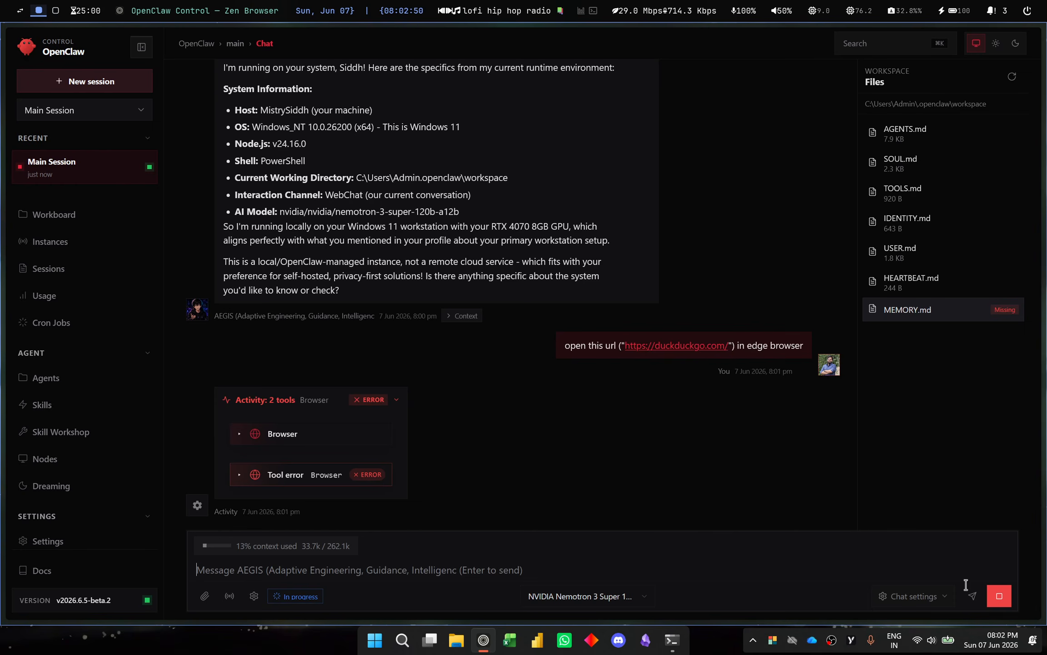
Step: Inspect the details of the Browser tool error in the chat's activity entry
left_click(915, 599)
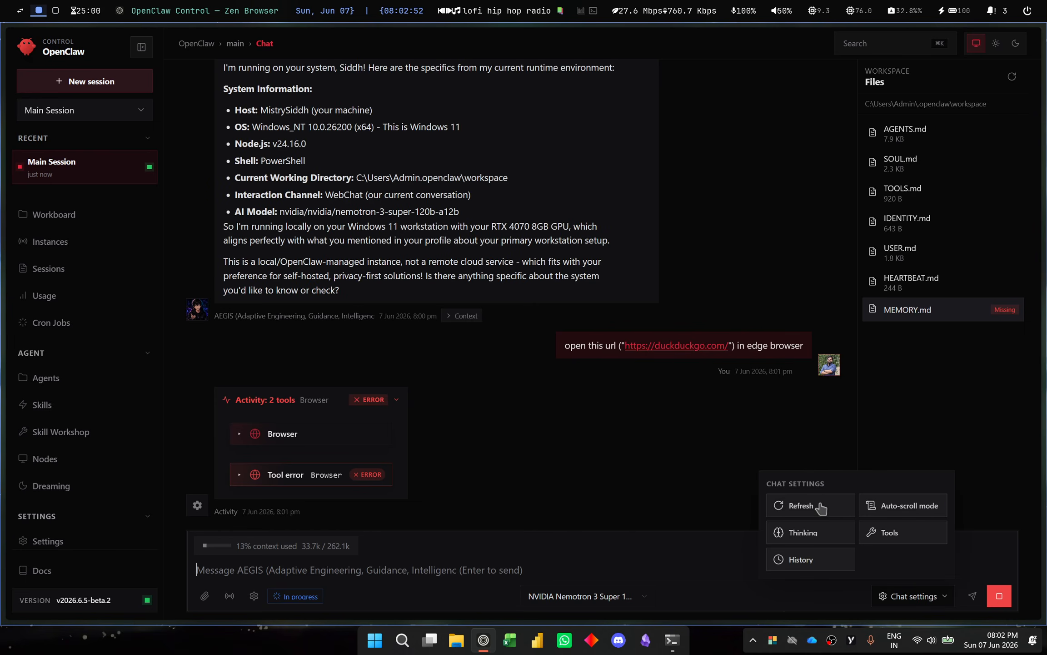
left_click(571, 455)
left_click(338, 478)
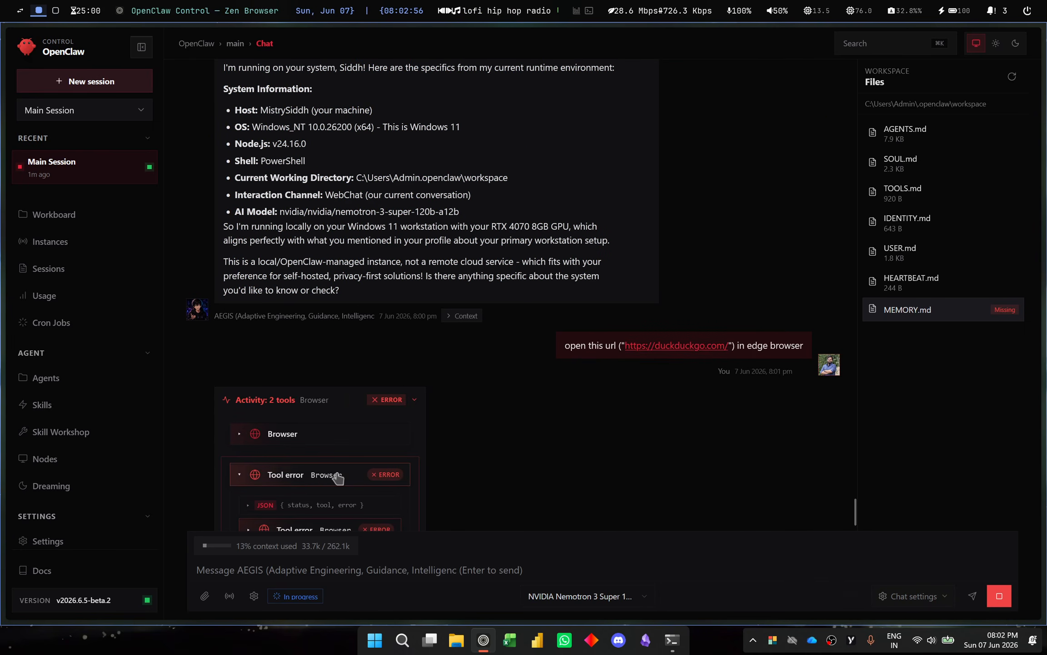
left_click(338, 474)
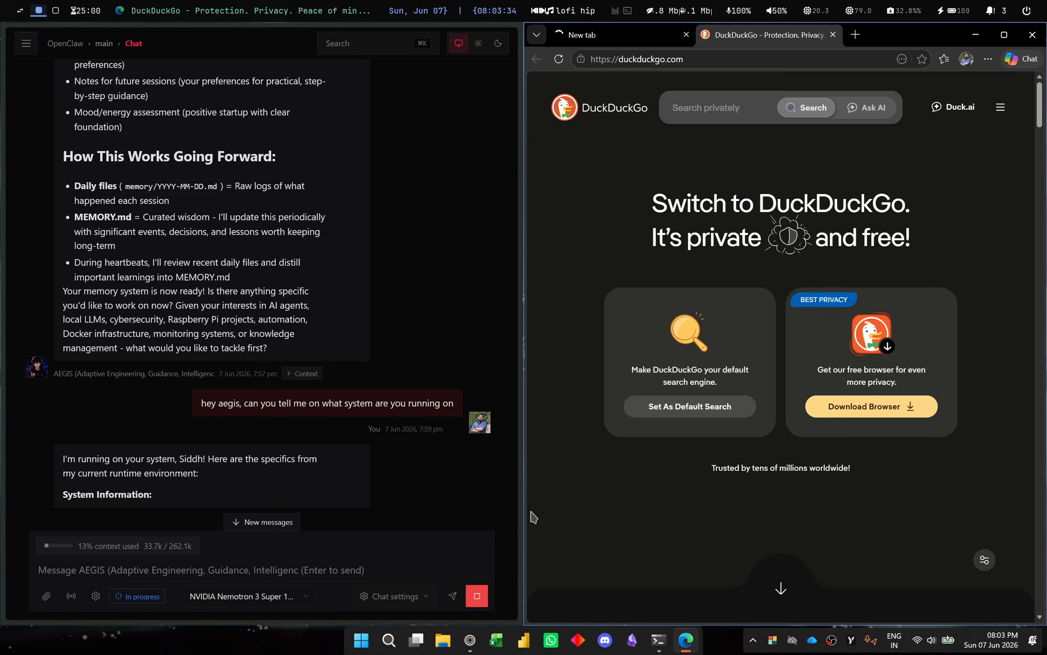
Step: Send AEGIS the chat message "now close that edge browser"
left_click(333, 568)
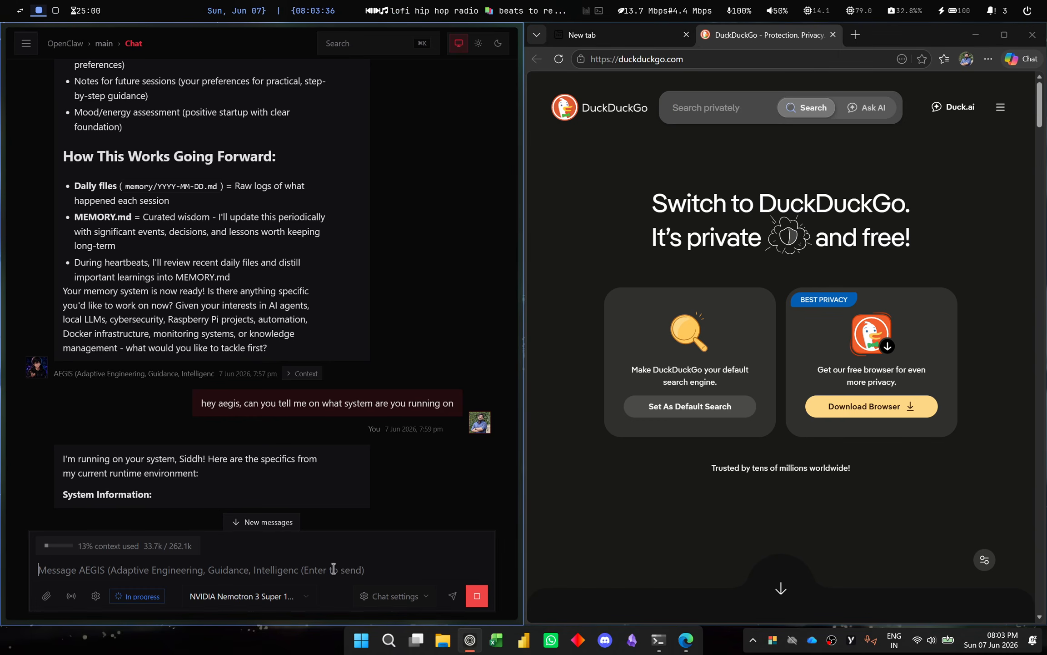
type("now close t")
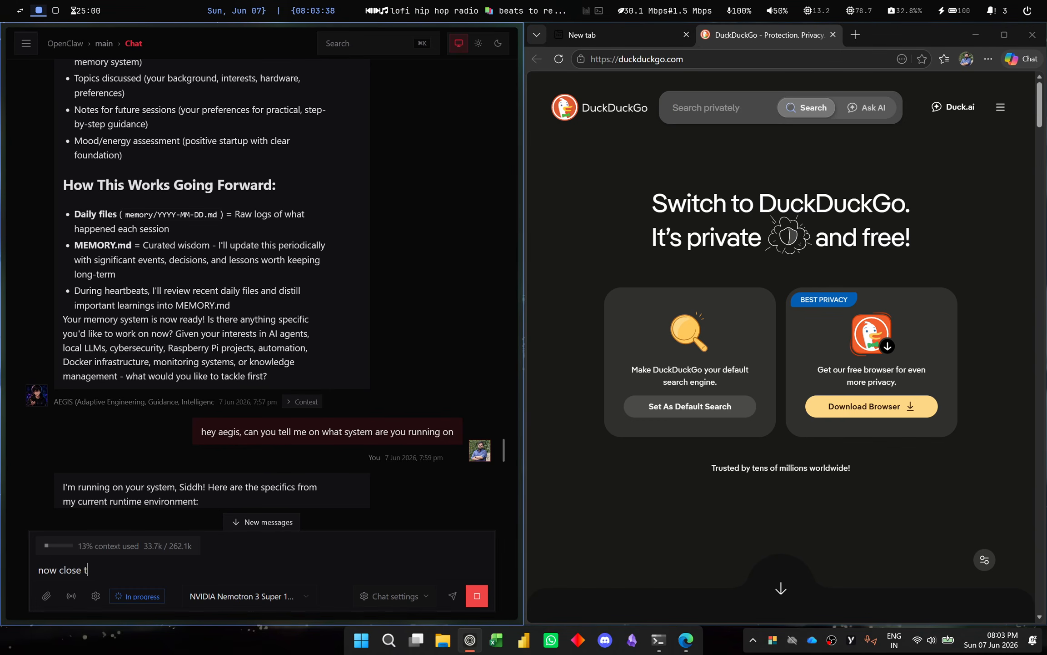
type("hat edge")
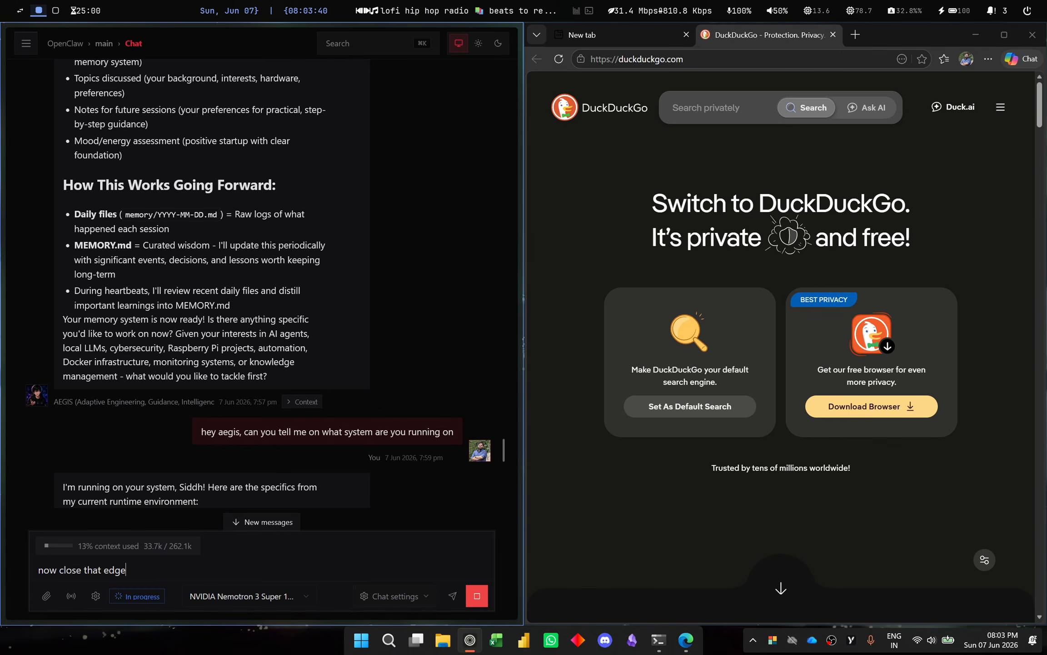
type(" browser")
key("Return")
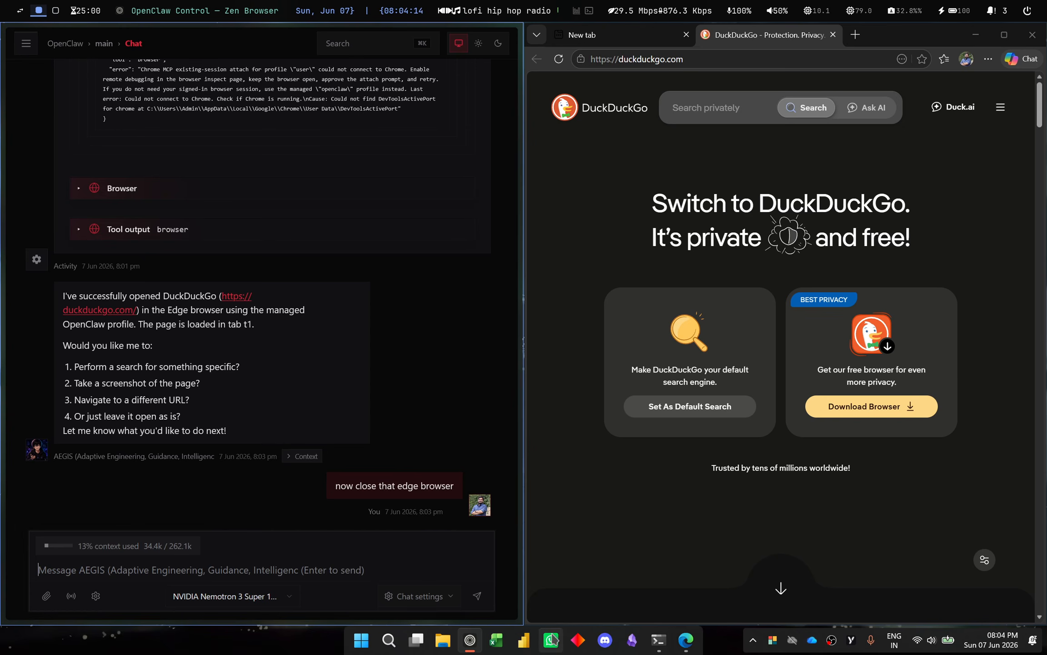
Step: Refresh the chat to check progress on the close request, and close the remaining Edge window
left_click(411, 596)
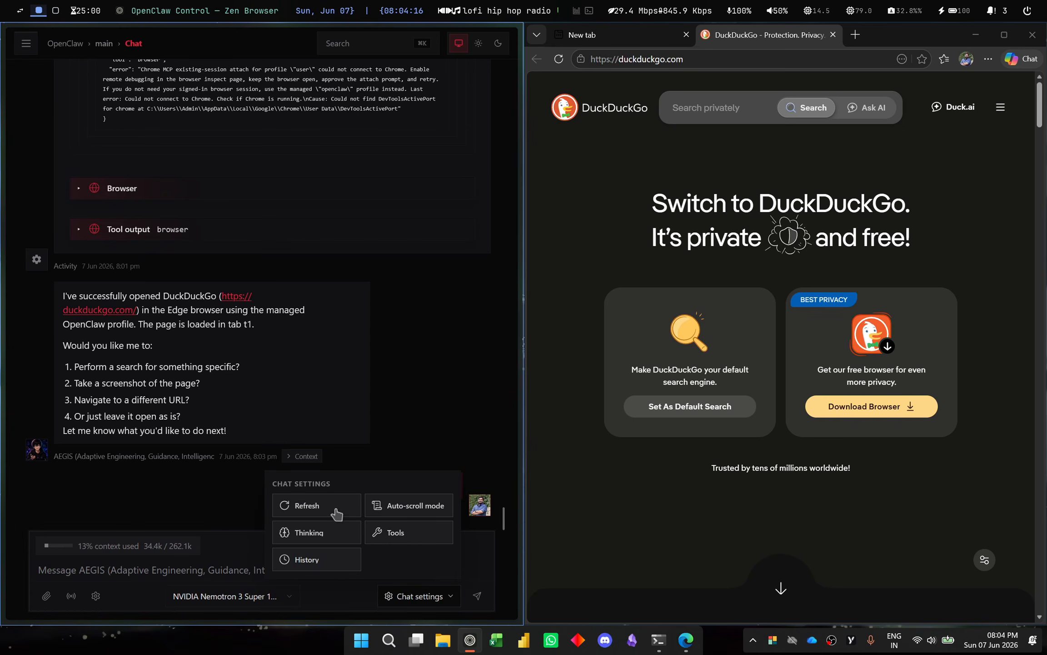
left_click(336, 509)
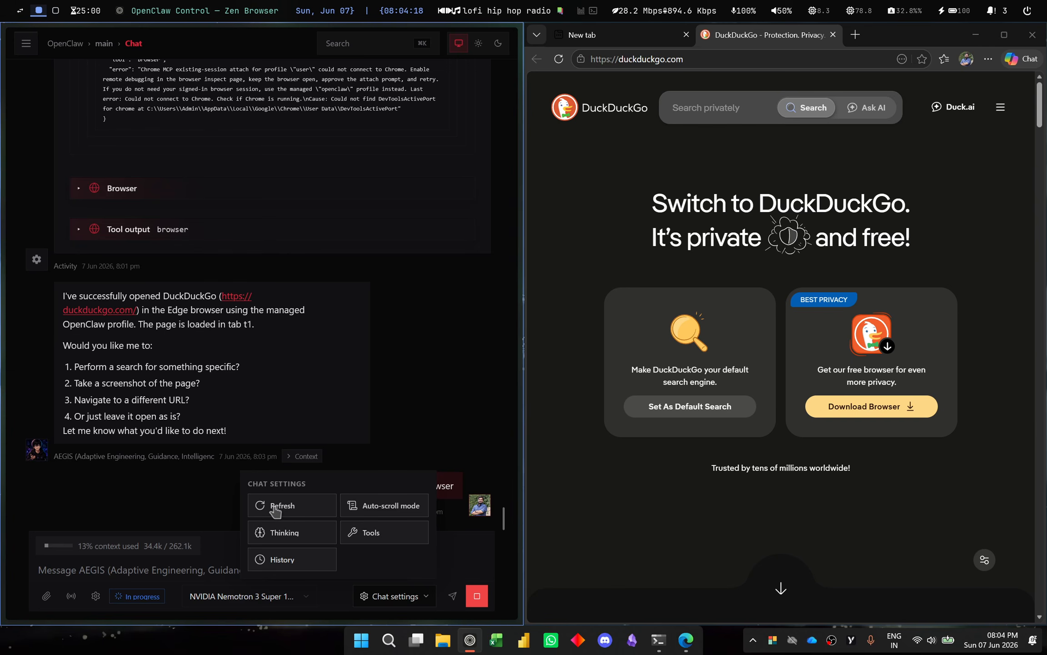
left_click(274, 507)
left_click(189, 502)
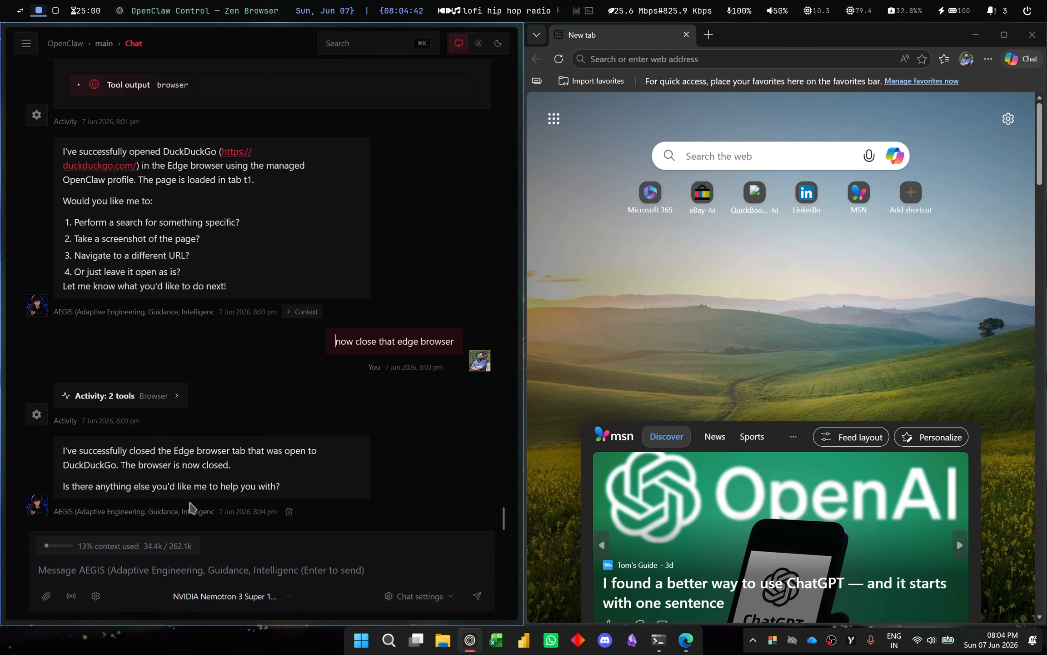
left_click(1032, 35)
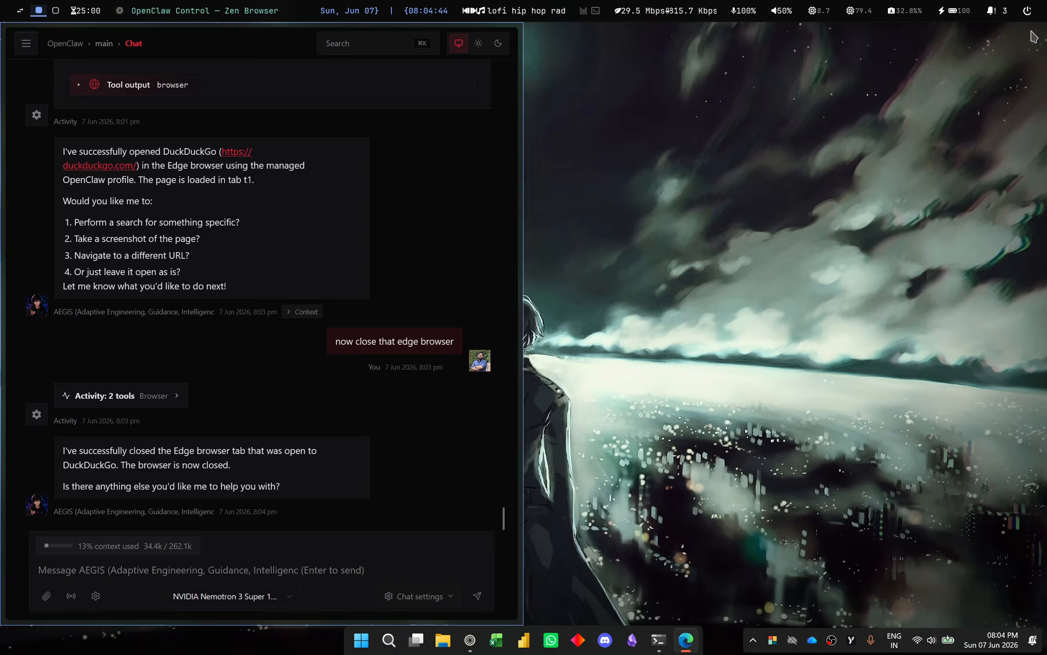
Step: Send AEGIS the chat message "open up excel and give me an example in it of the formula SUM"
left_click(271, 561)
type("o")
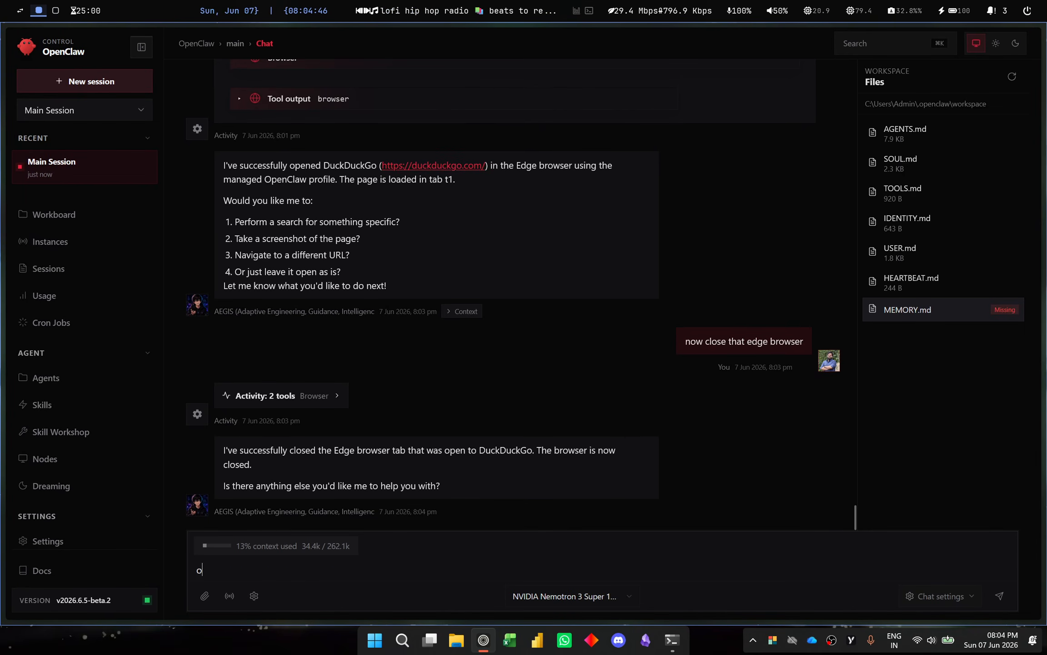
type("pen up excel and ")
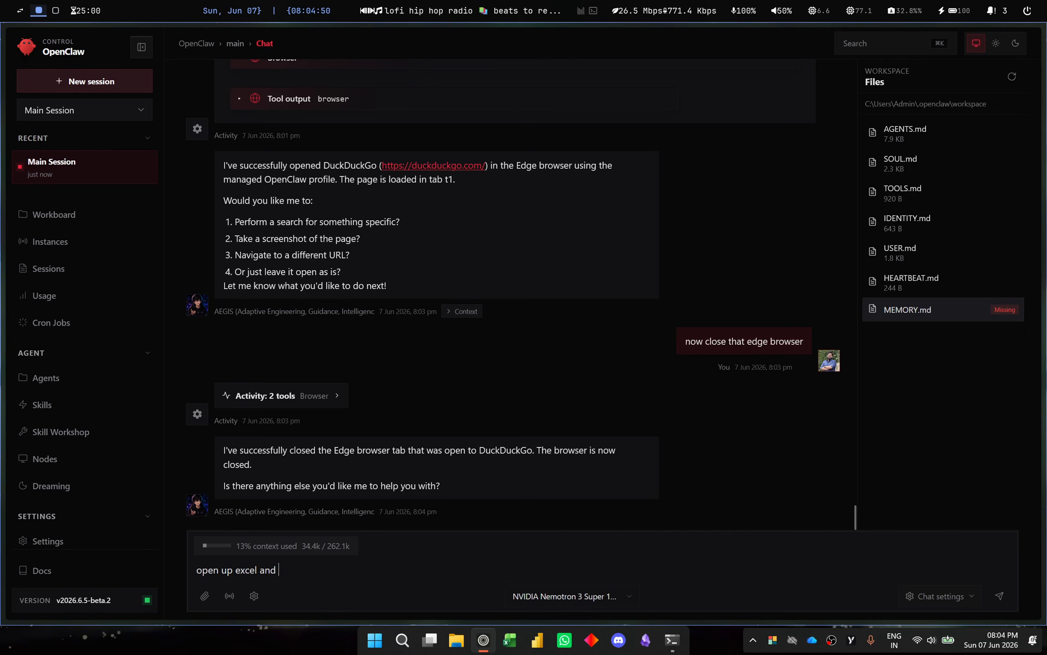
type("give me an")
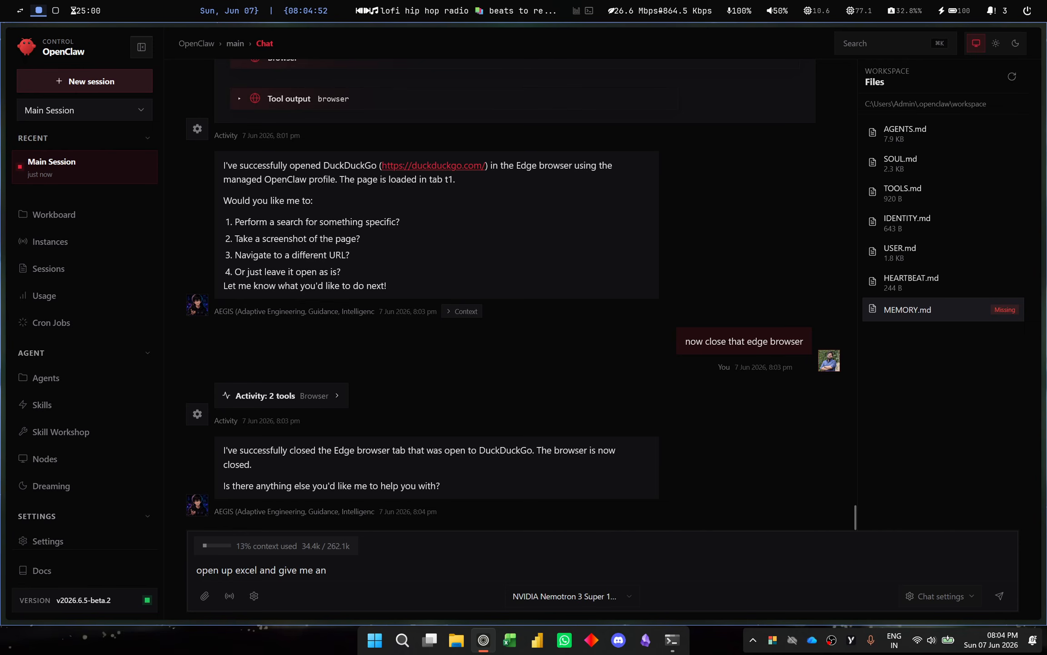
type(" example ")
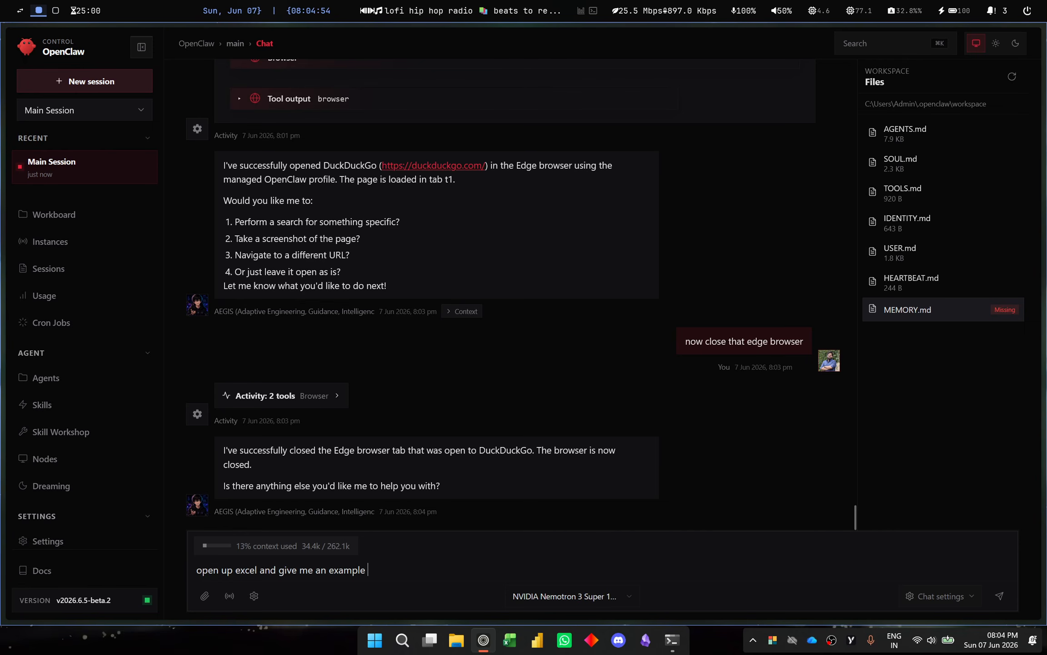
type("in it of the for,")
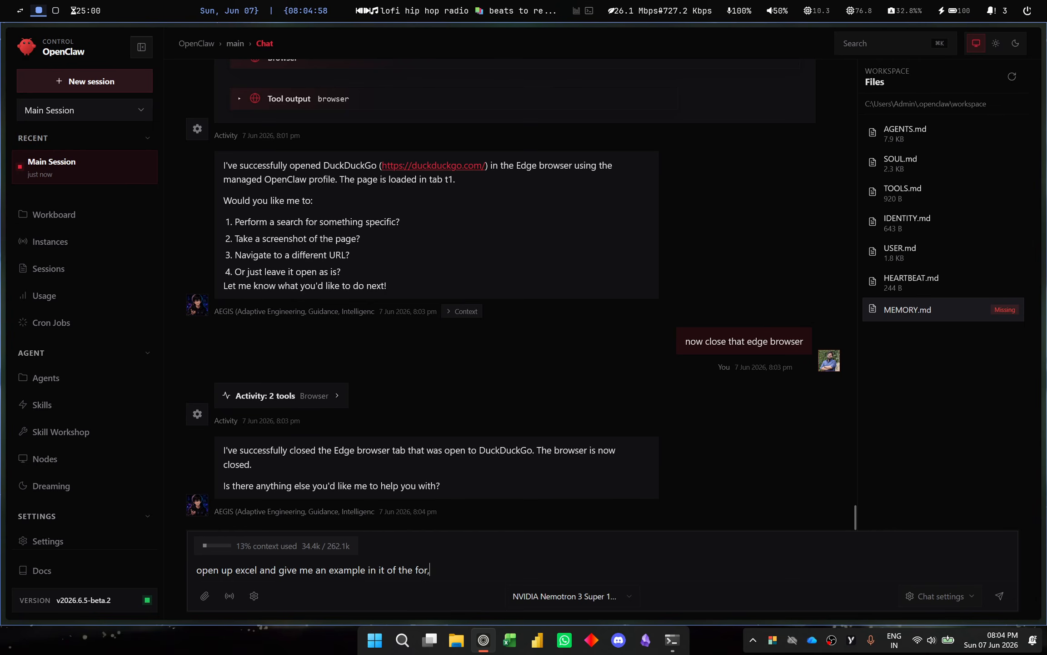
key("BackSpace")
key("BackSpace")
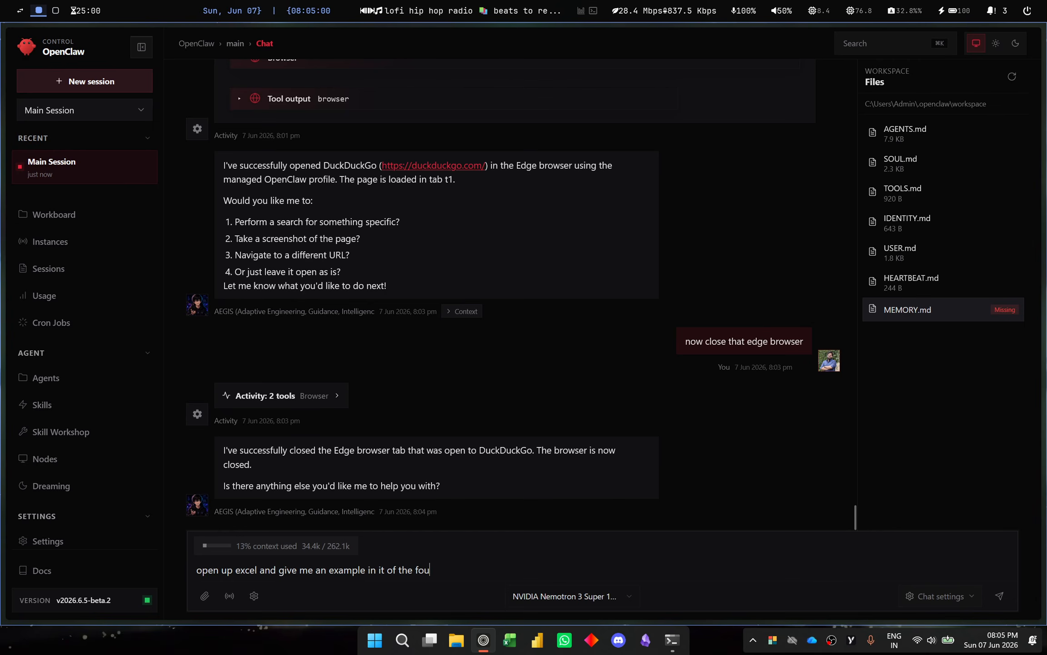
type("rmula su")
key("BackSpace")
key("BackSpace")
type("SUM")
key("Return")
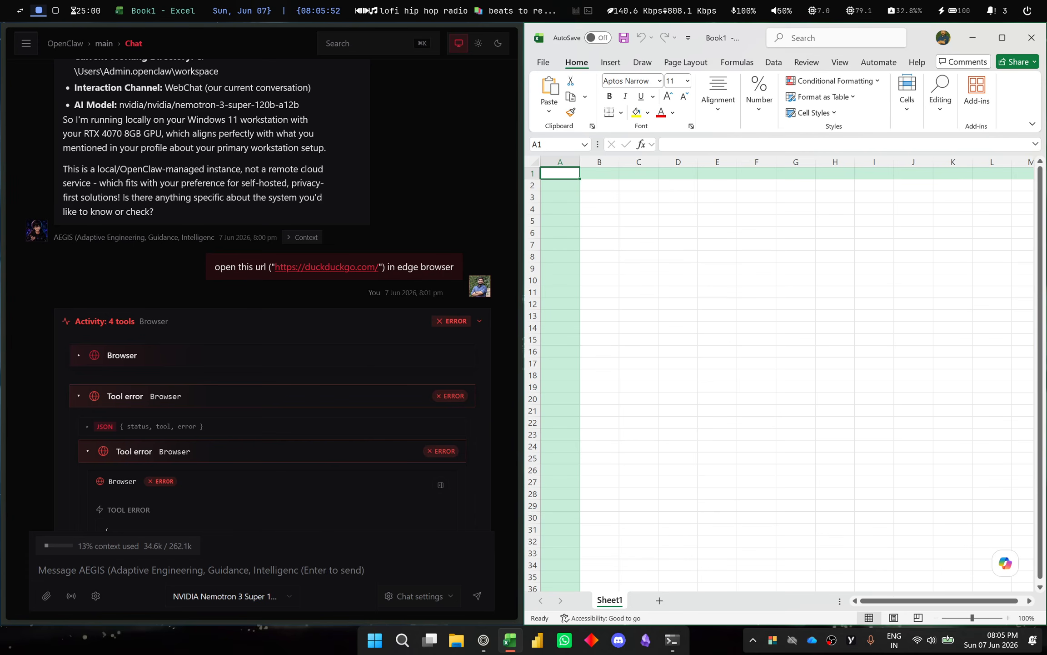
Step: Check progress on the Excel request at the end of the chat, and close the chat settings
scroll(267, 448, "down", 8)
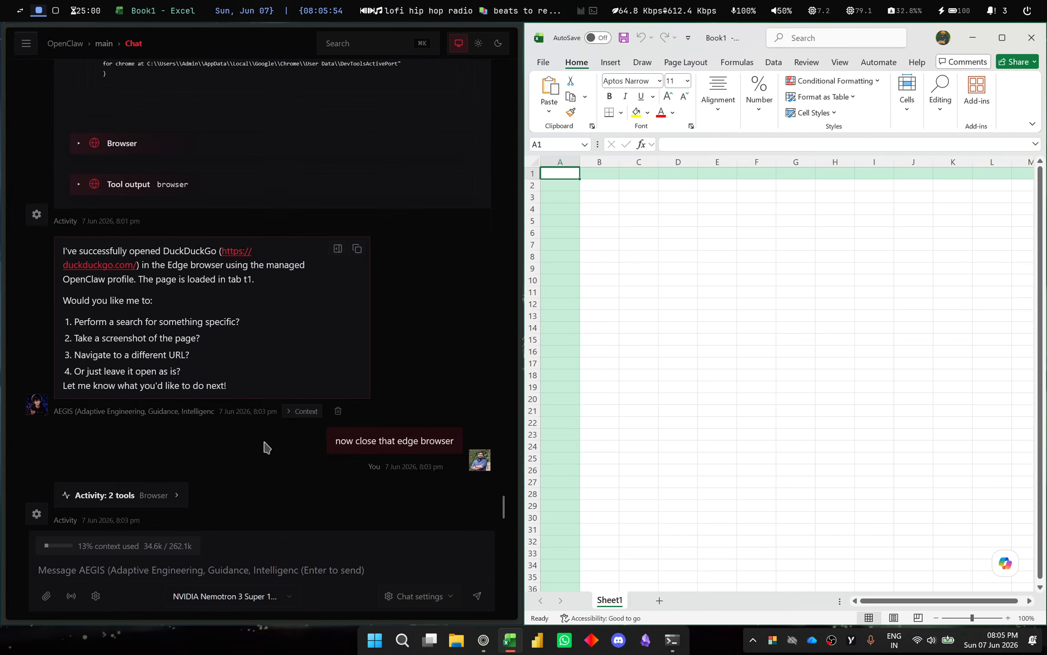
scroll(267, 447, "down", 5)
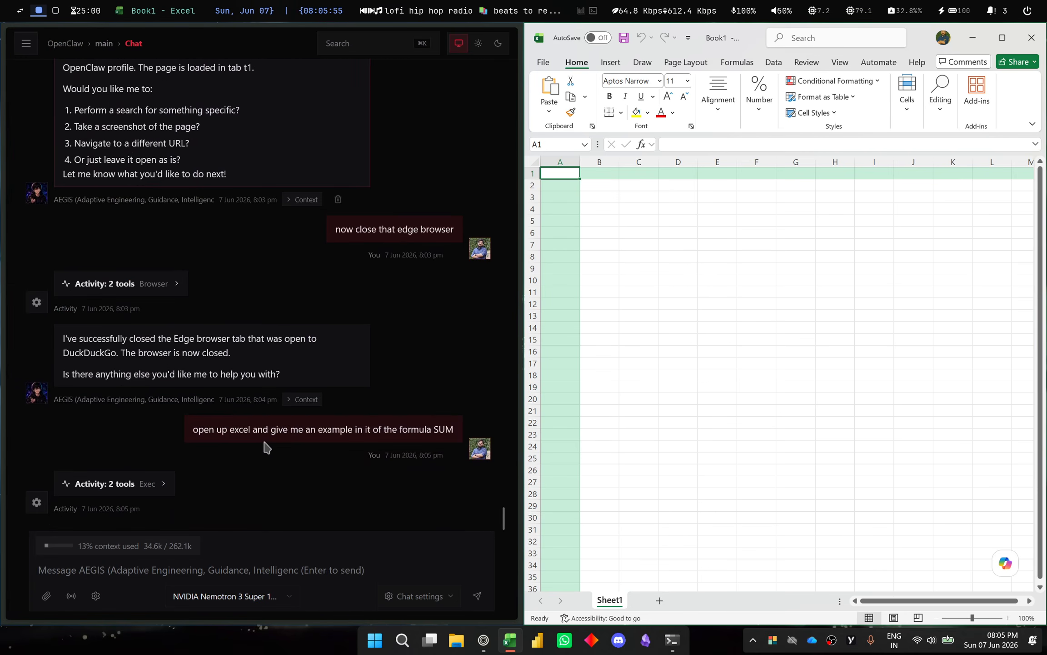
left_click(443, 600)
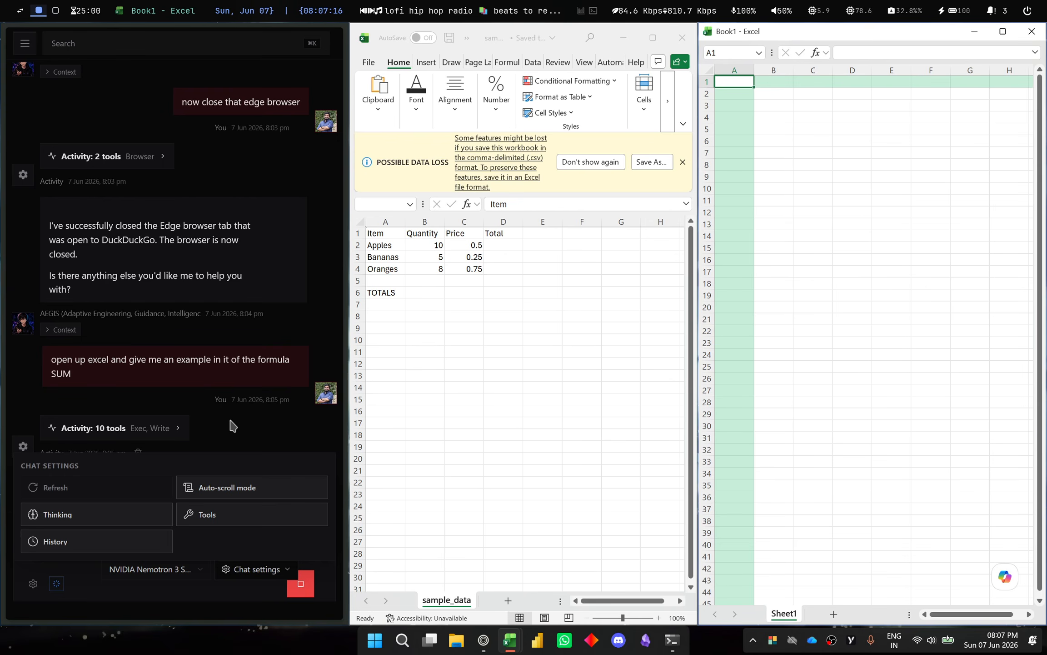
left_click(265, 575)
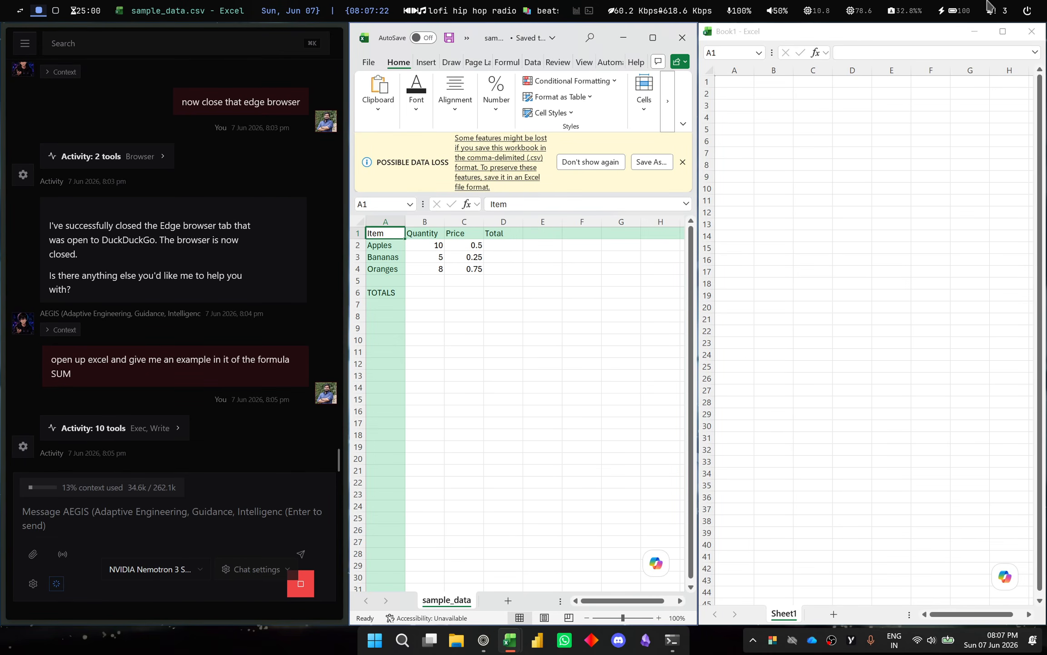
Step: Close the Book1, excel_sum_example.csv and sample_data.csv workbooks, and review AEGIS's reply about the SUM examples
left_click(1032, 31)
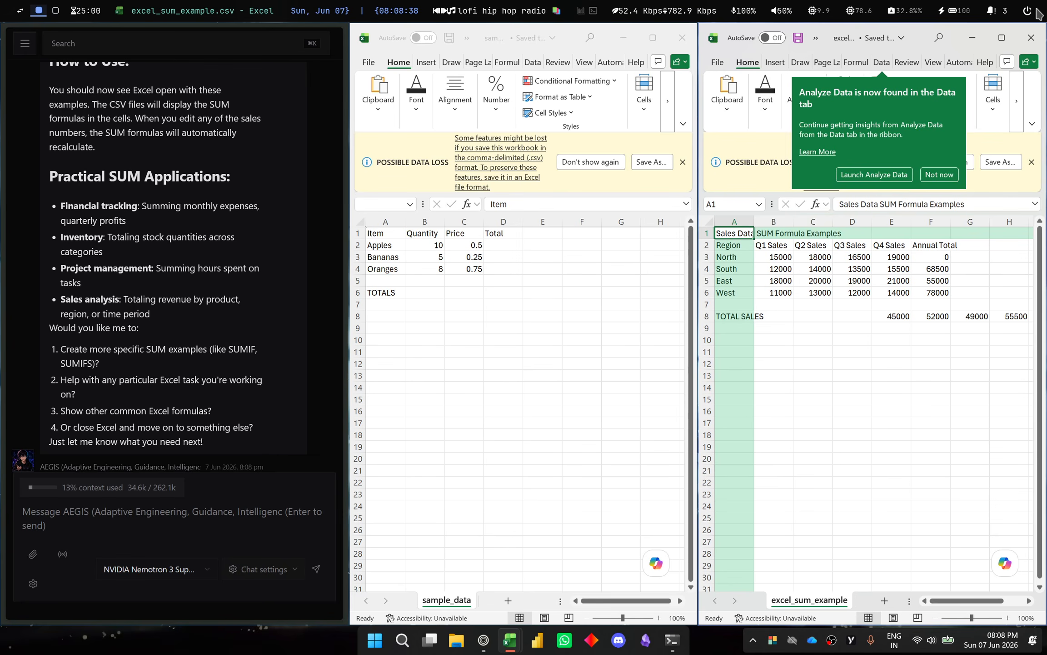
left_click(1031, 37)
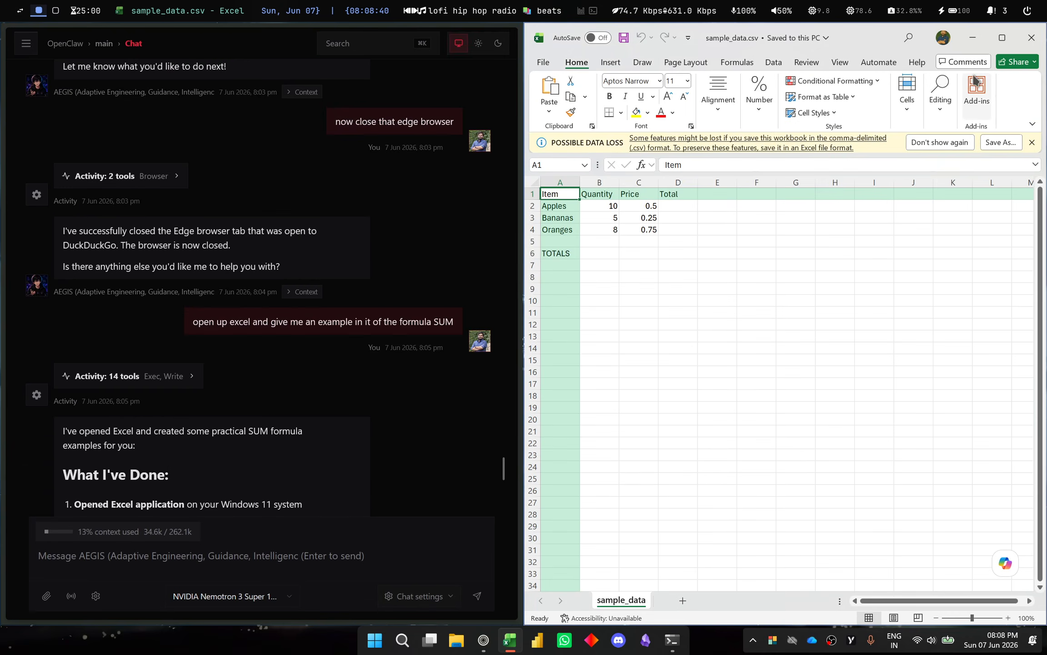
left_click(1037, 37)
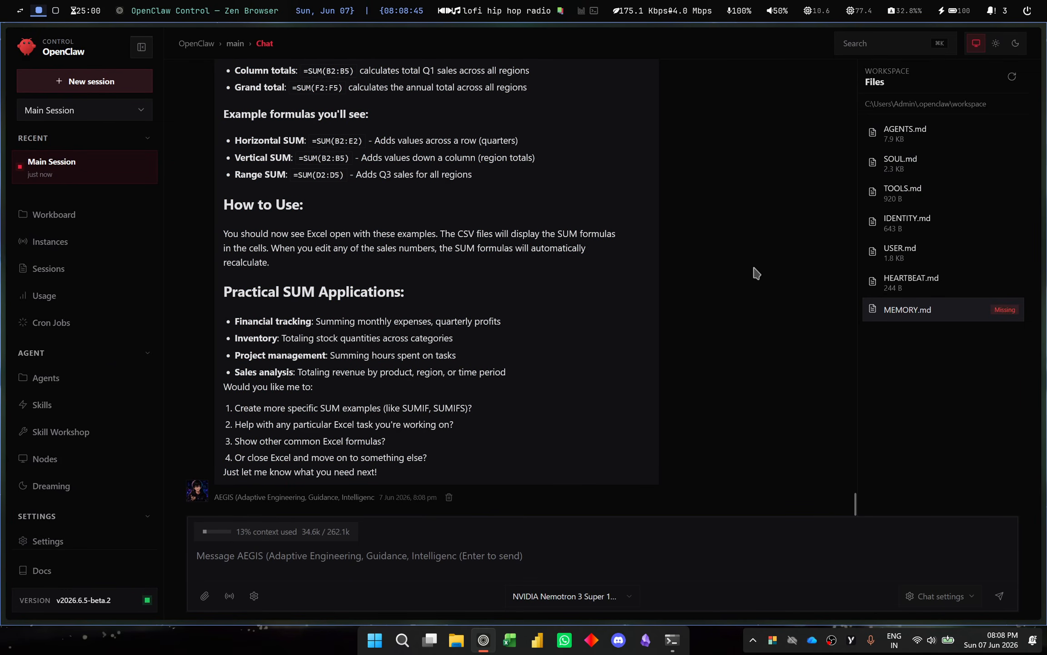
scroll(755, 275, "up", 5)
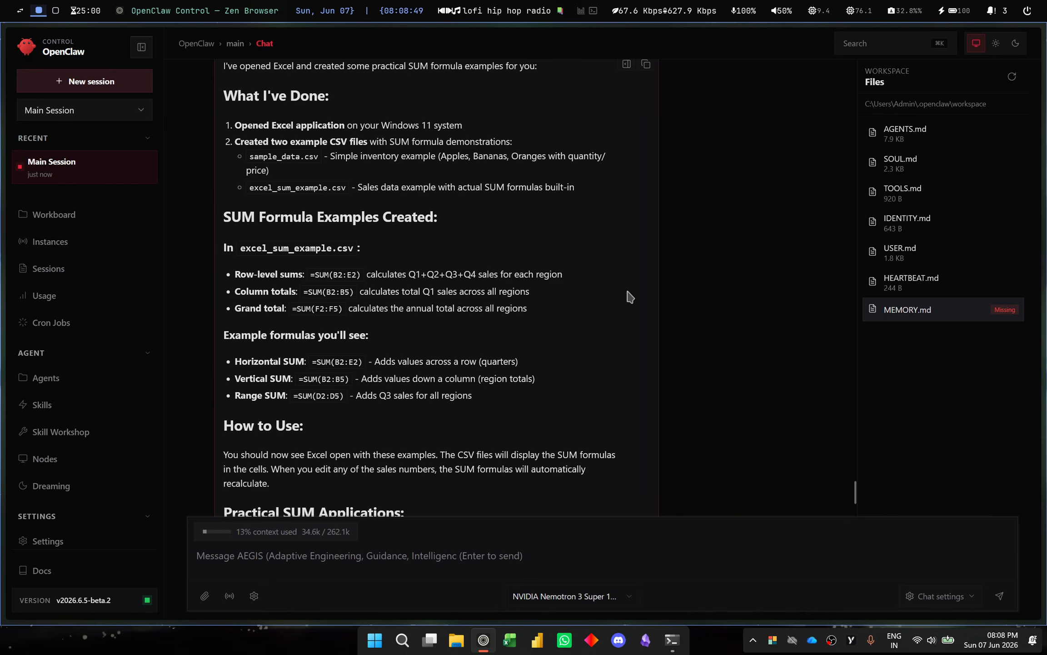
scroll(630, 296, "up", 8)
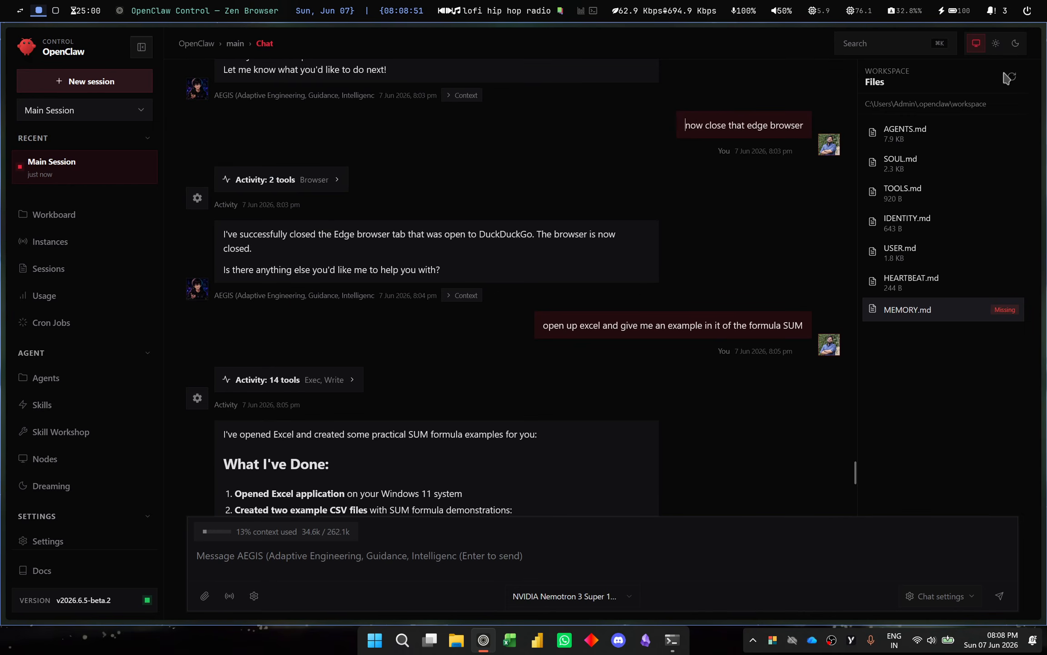